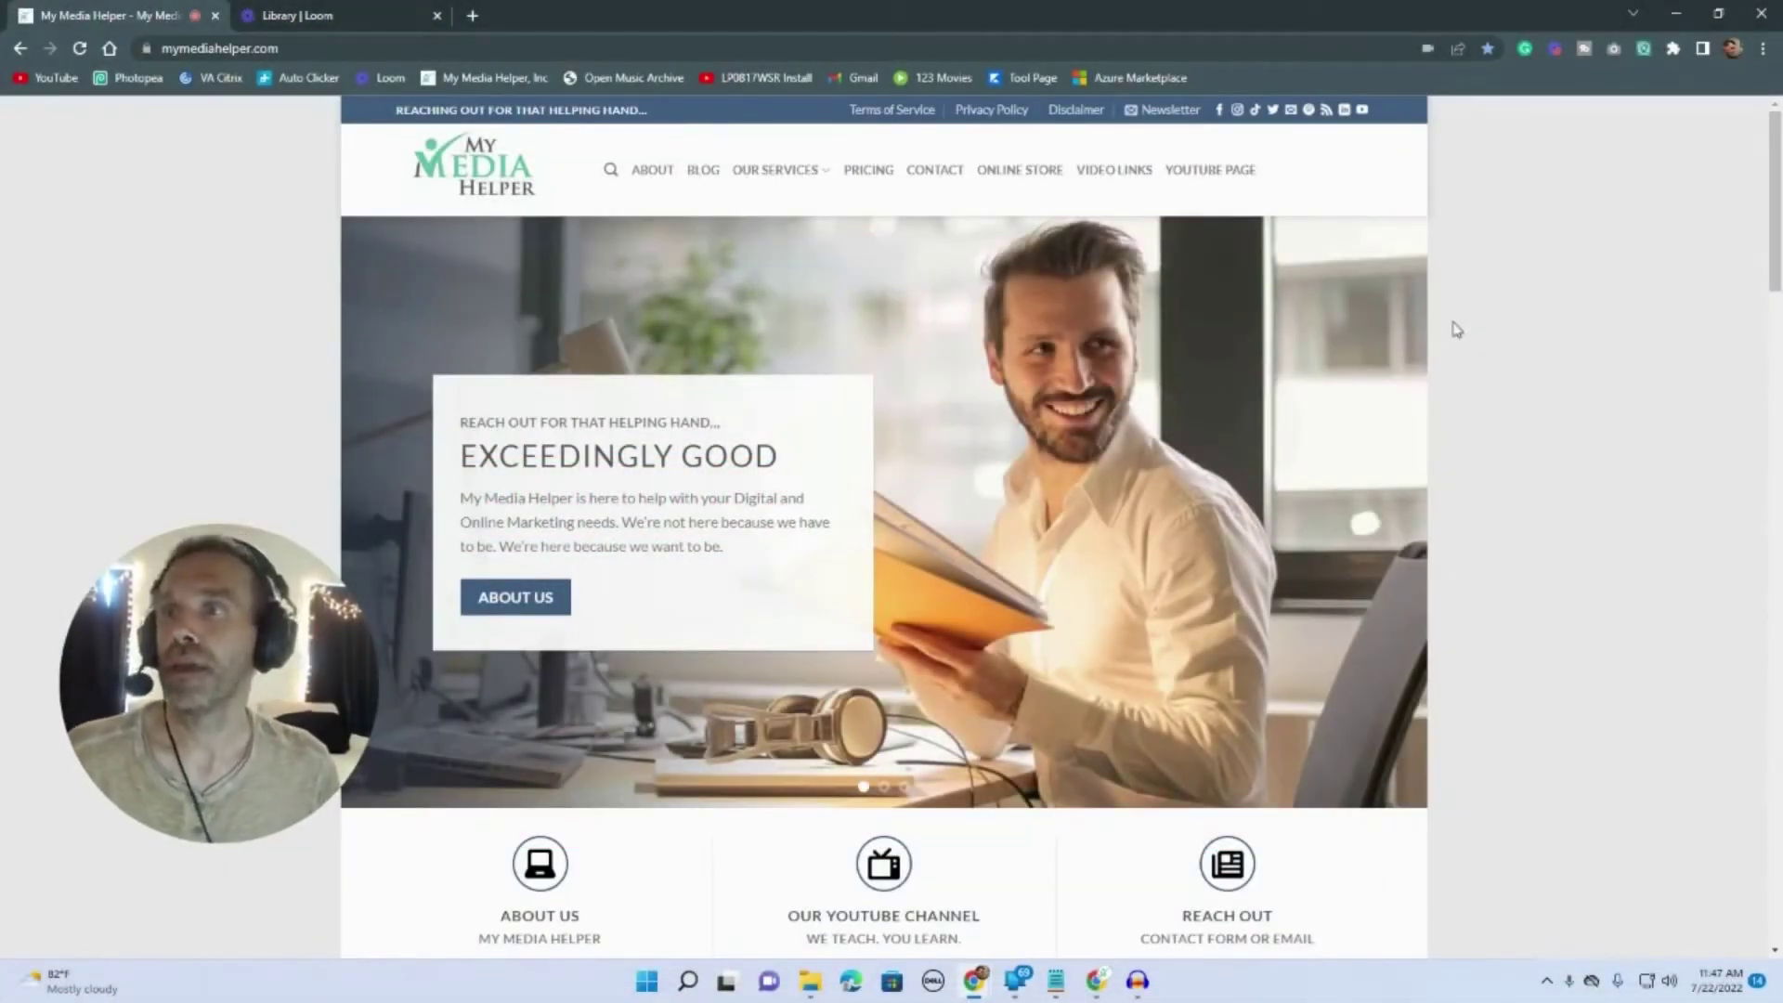
- Load office.com in the new tab to reach the Microsoft Office Home page
click(472, 16)
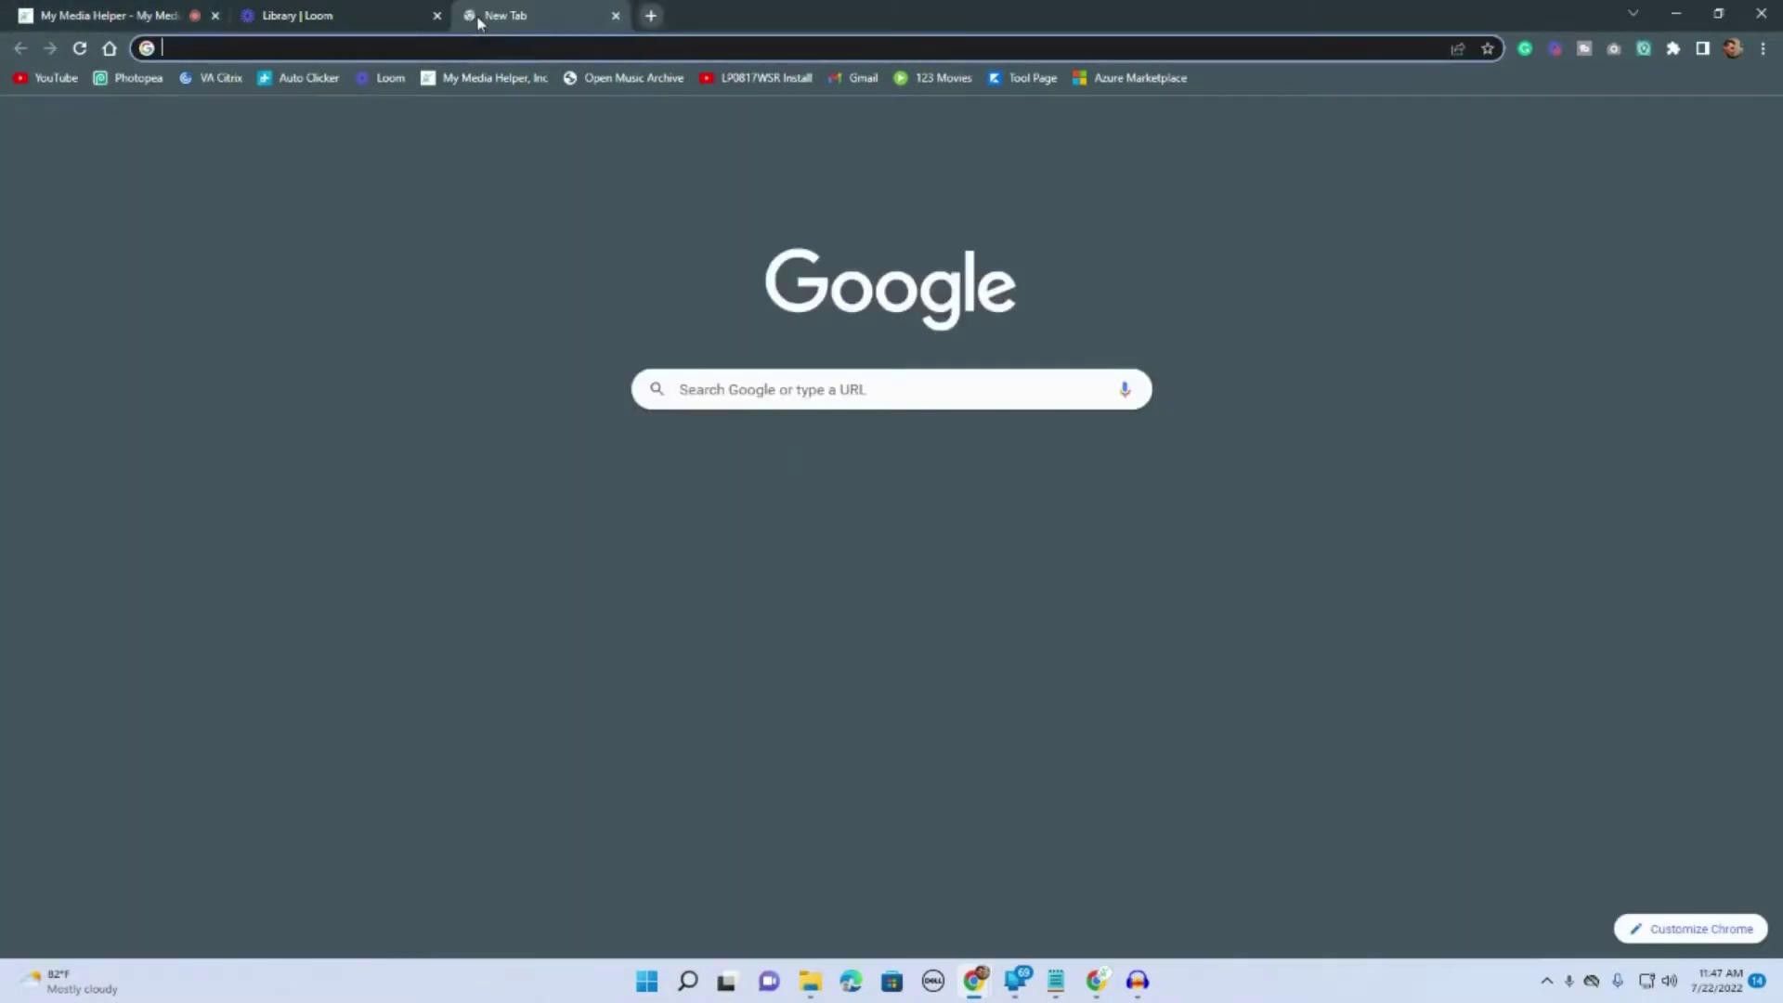
click(455, 45)
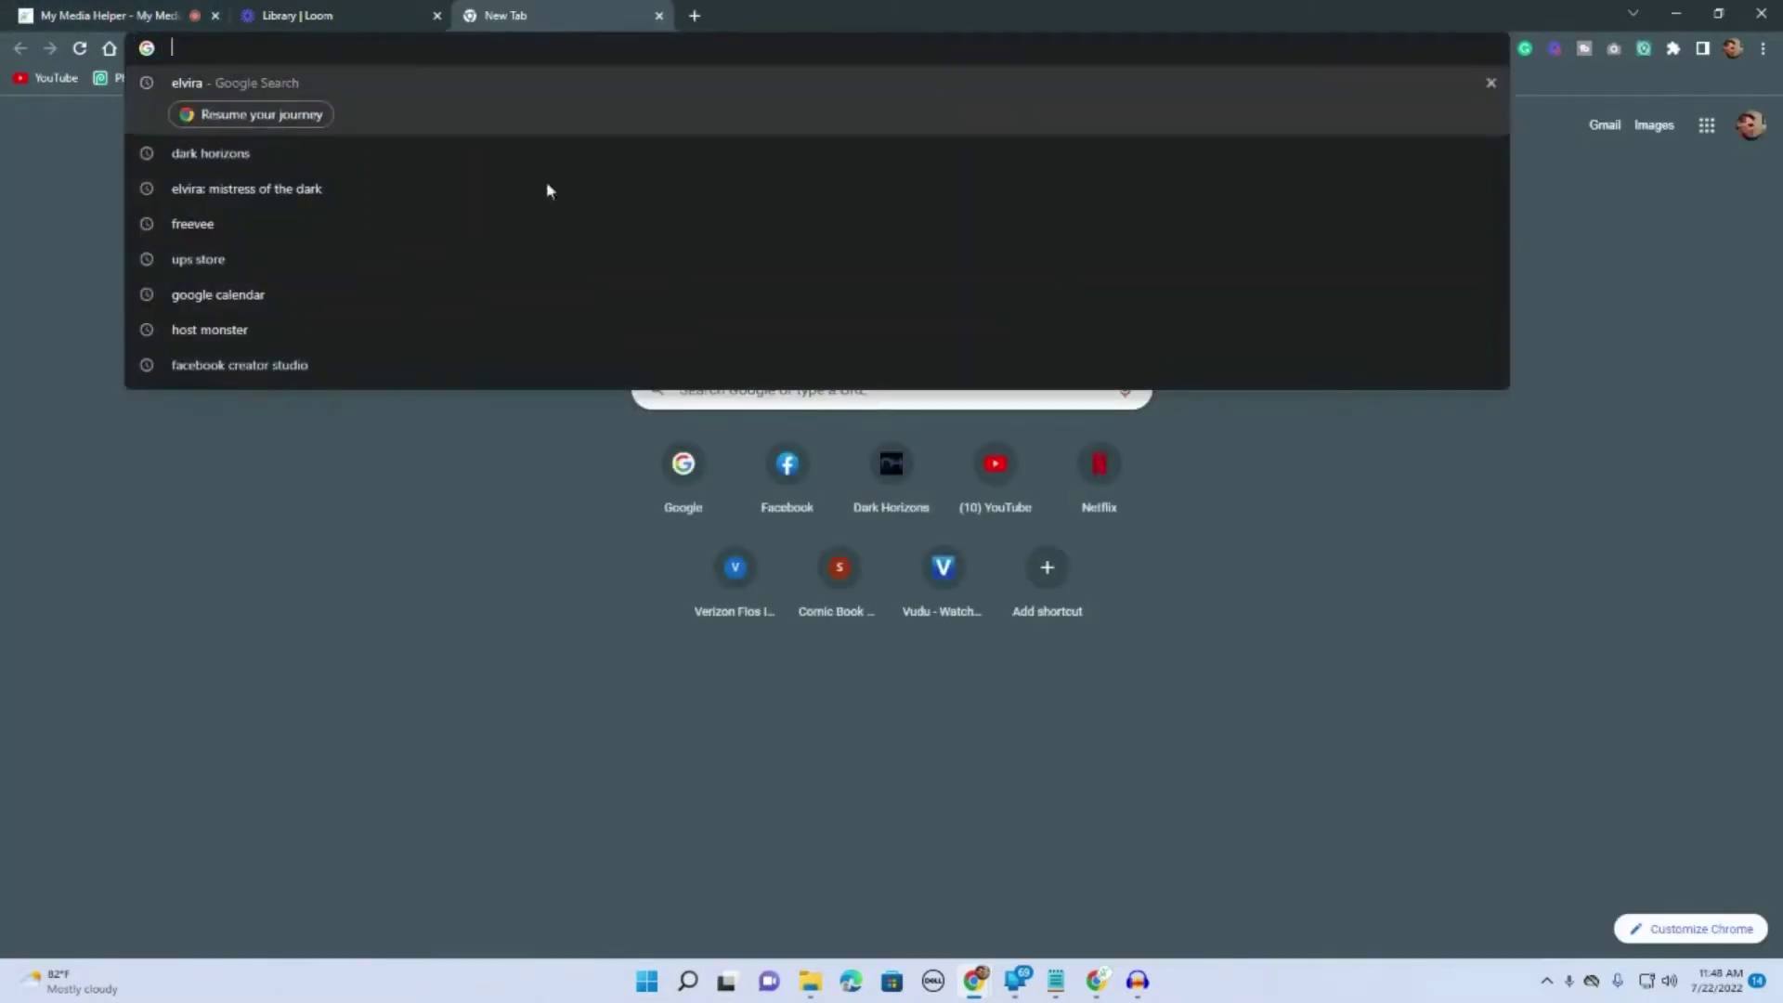
click(495, 406)
click(404, 48)
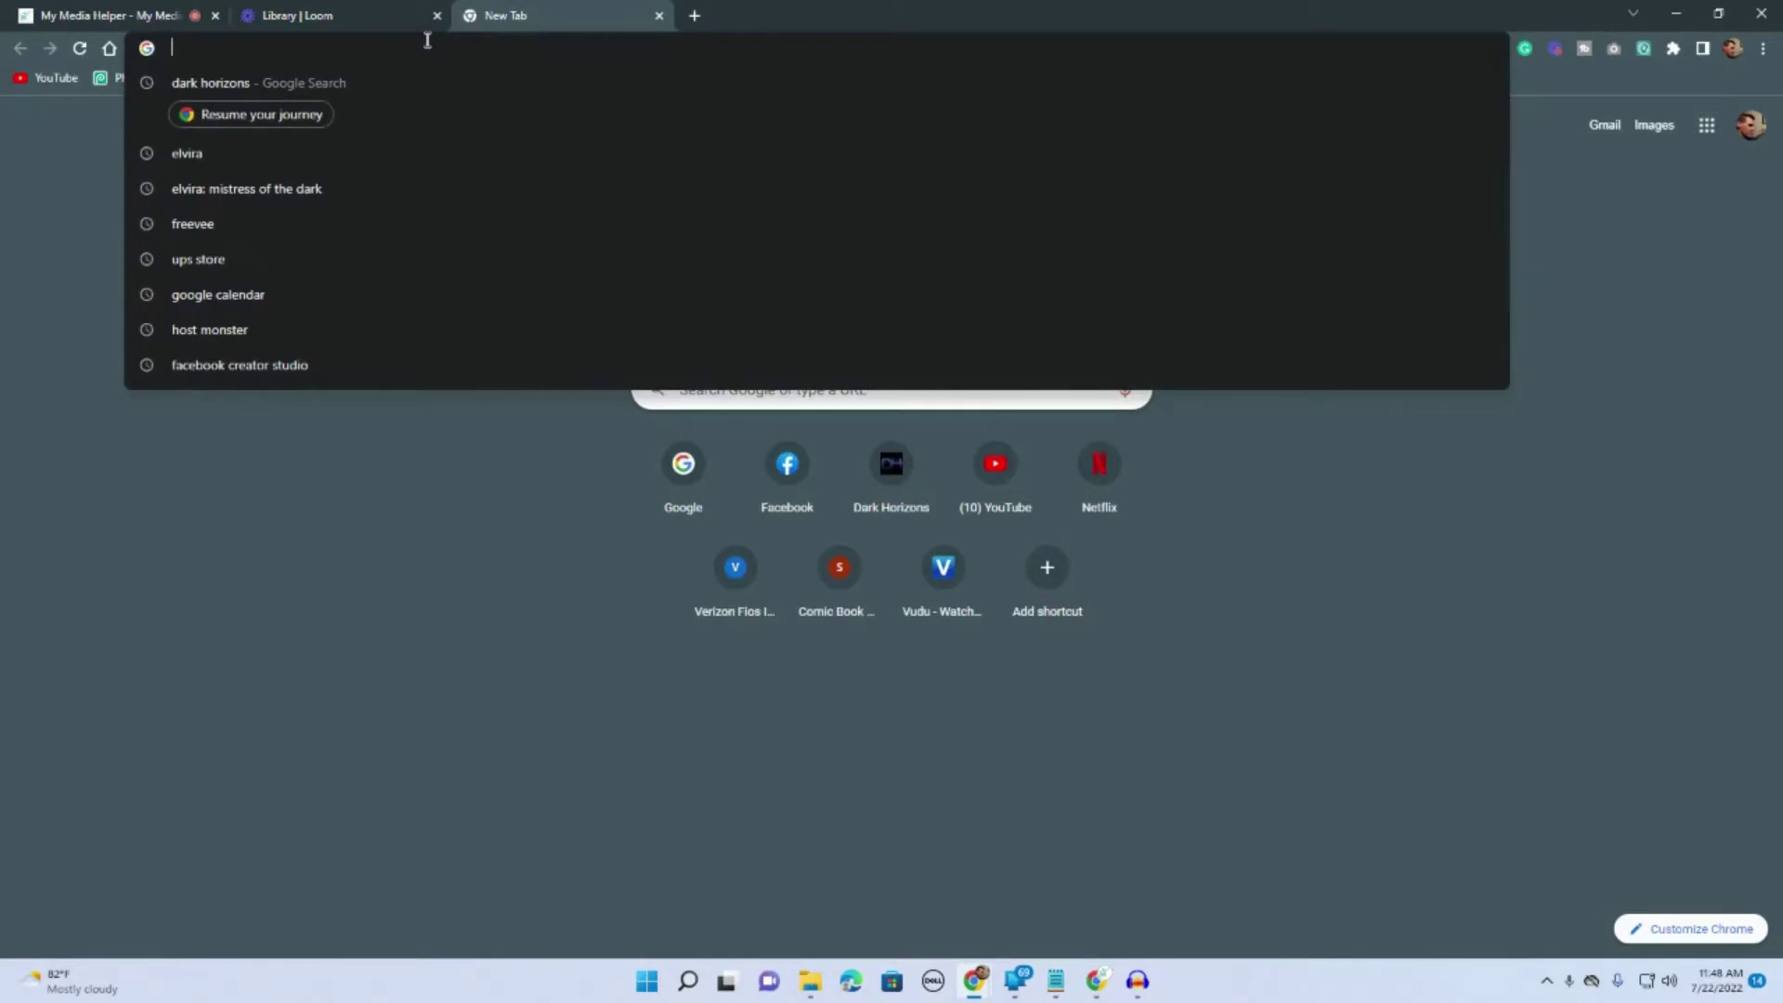
text(office)
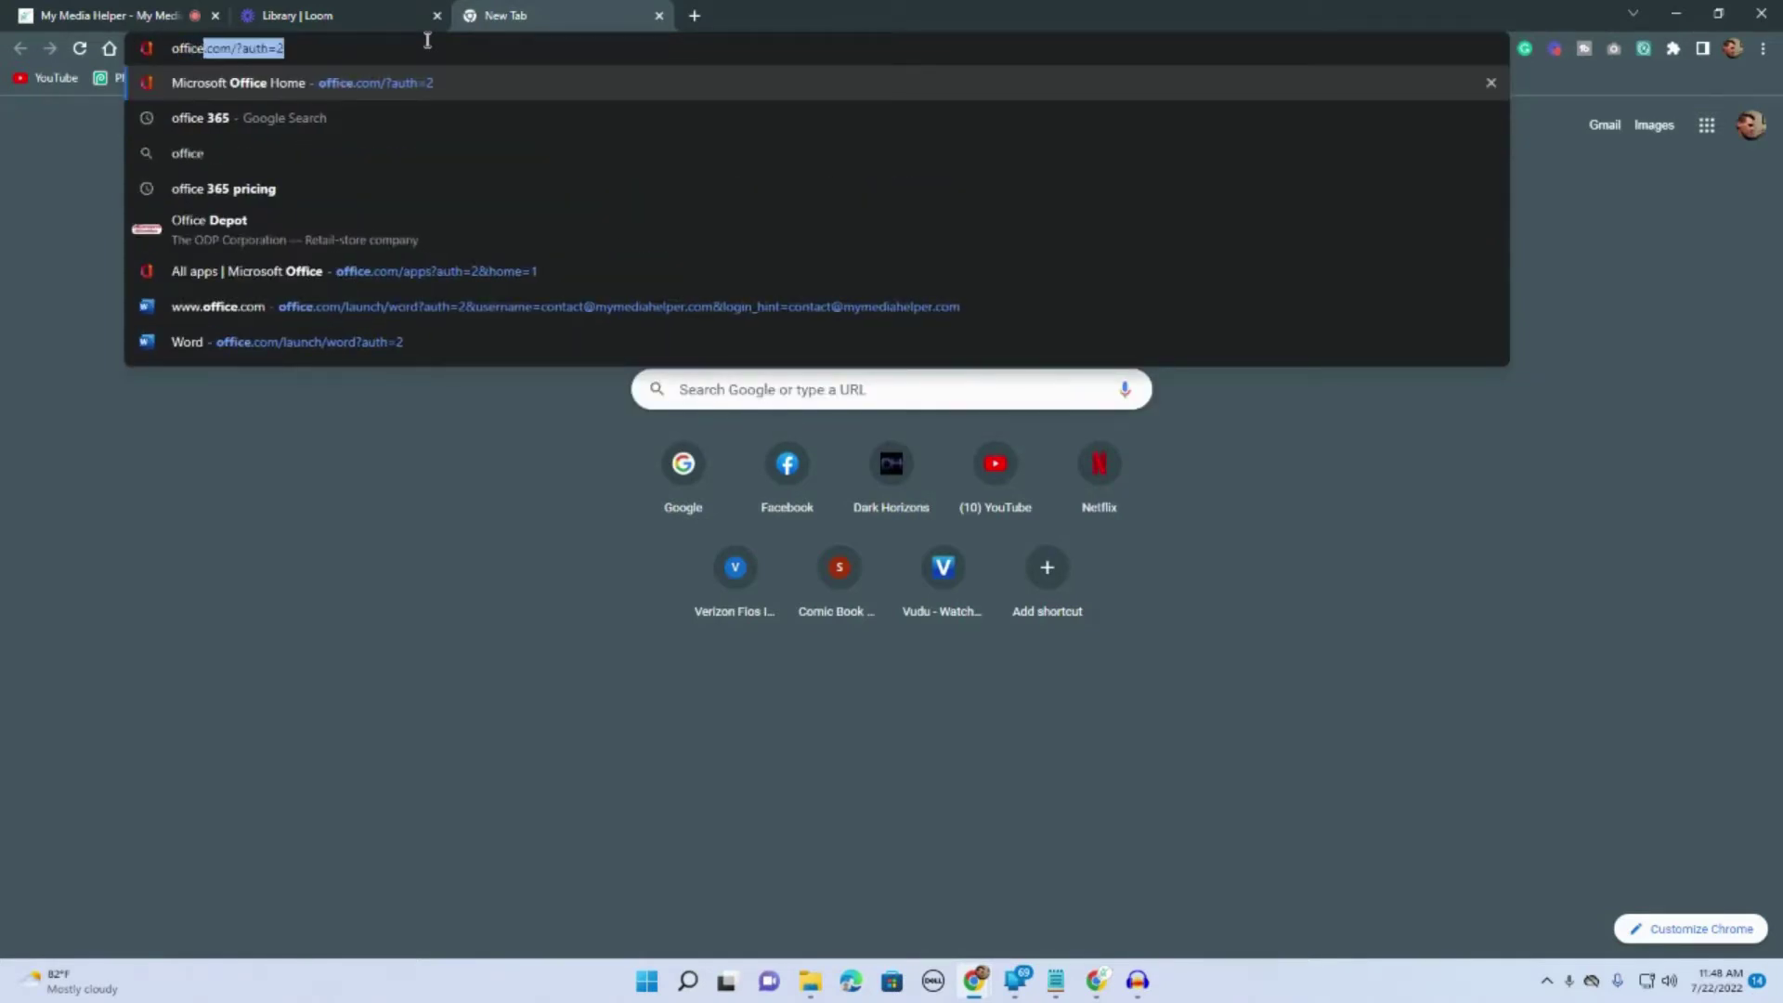
key(Return)
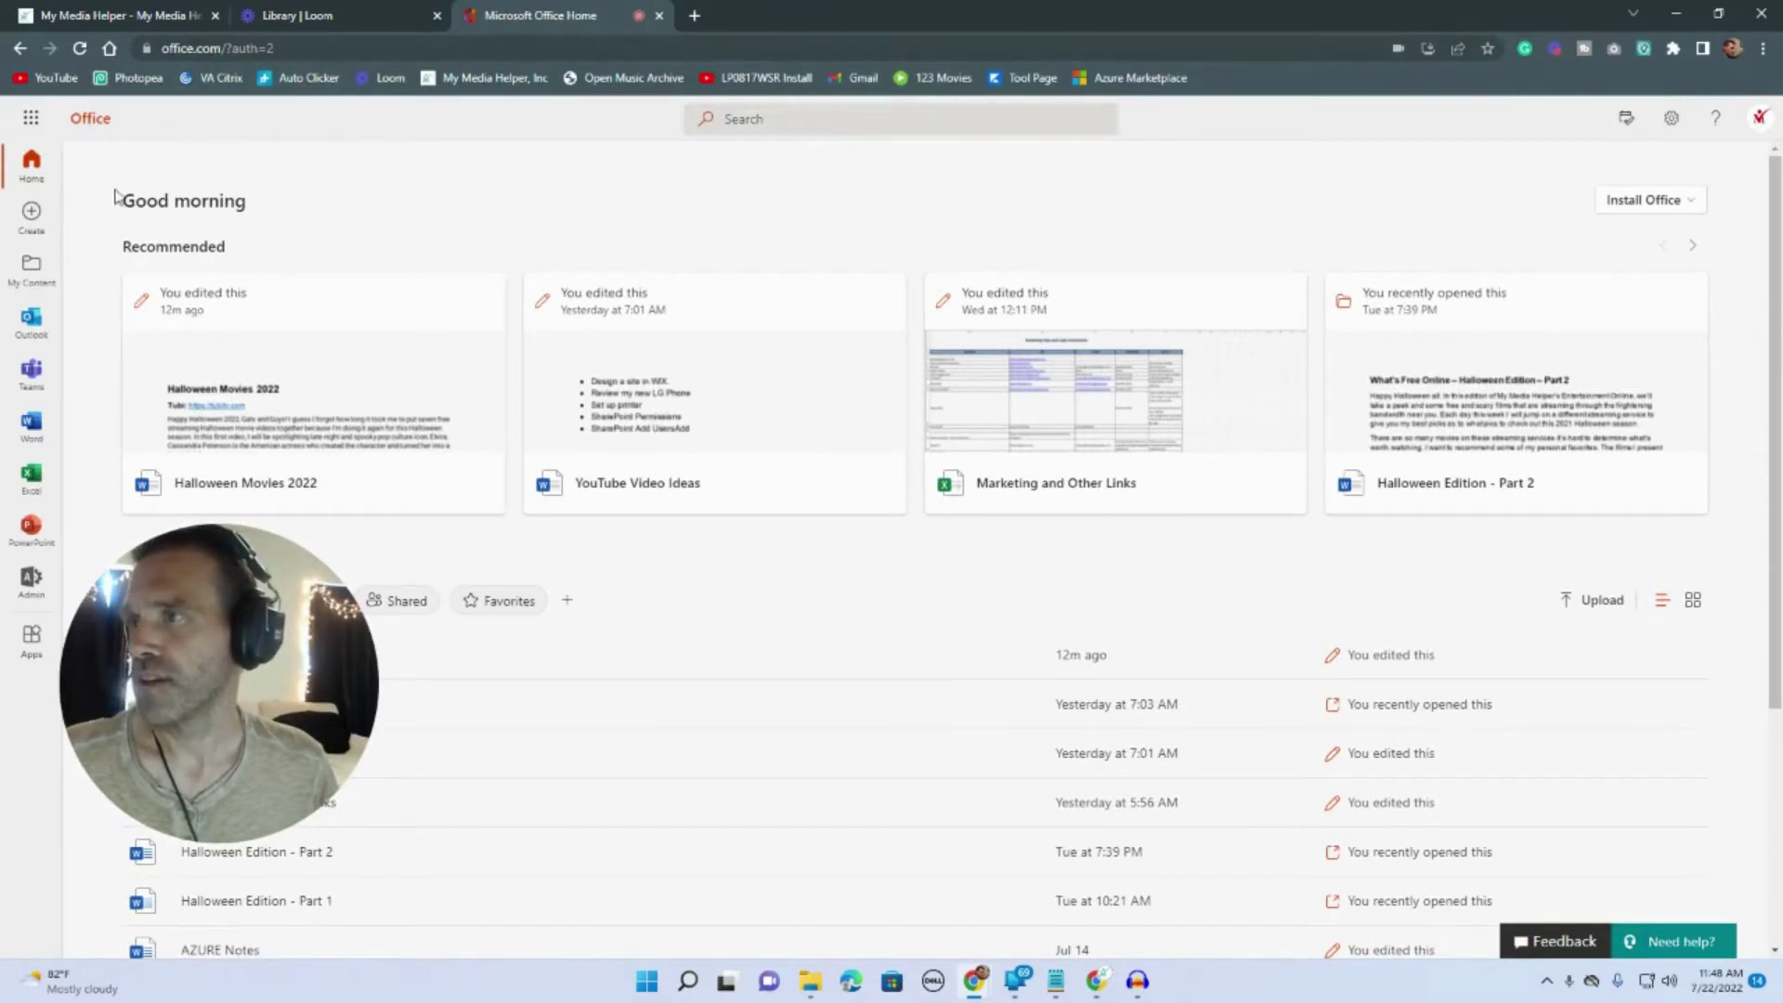
- Launch SharePoint, open Making Comics Studios and Communications Group in new tabs, then switch to Making Comics Studios
click(29, 125)
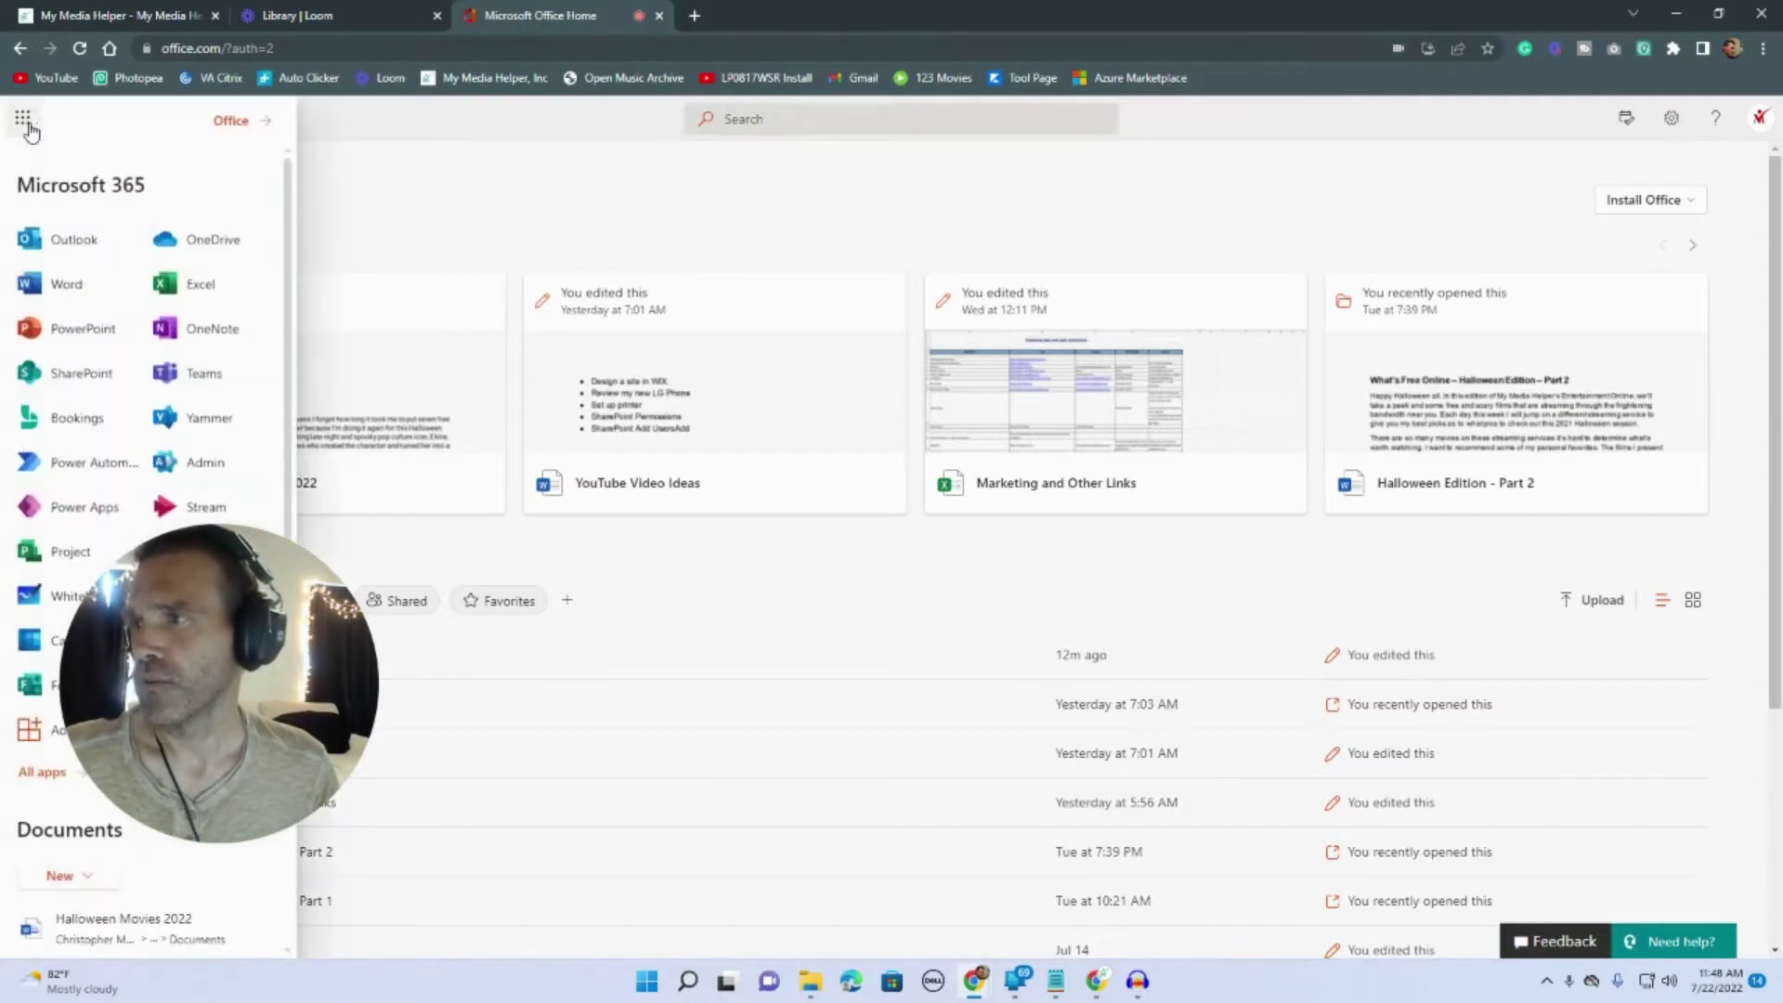
click(76, 371)
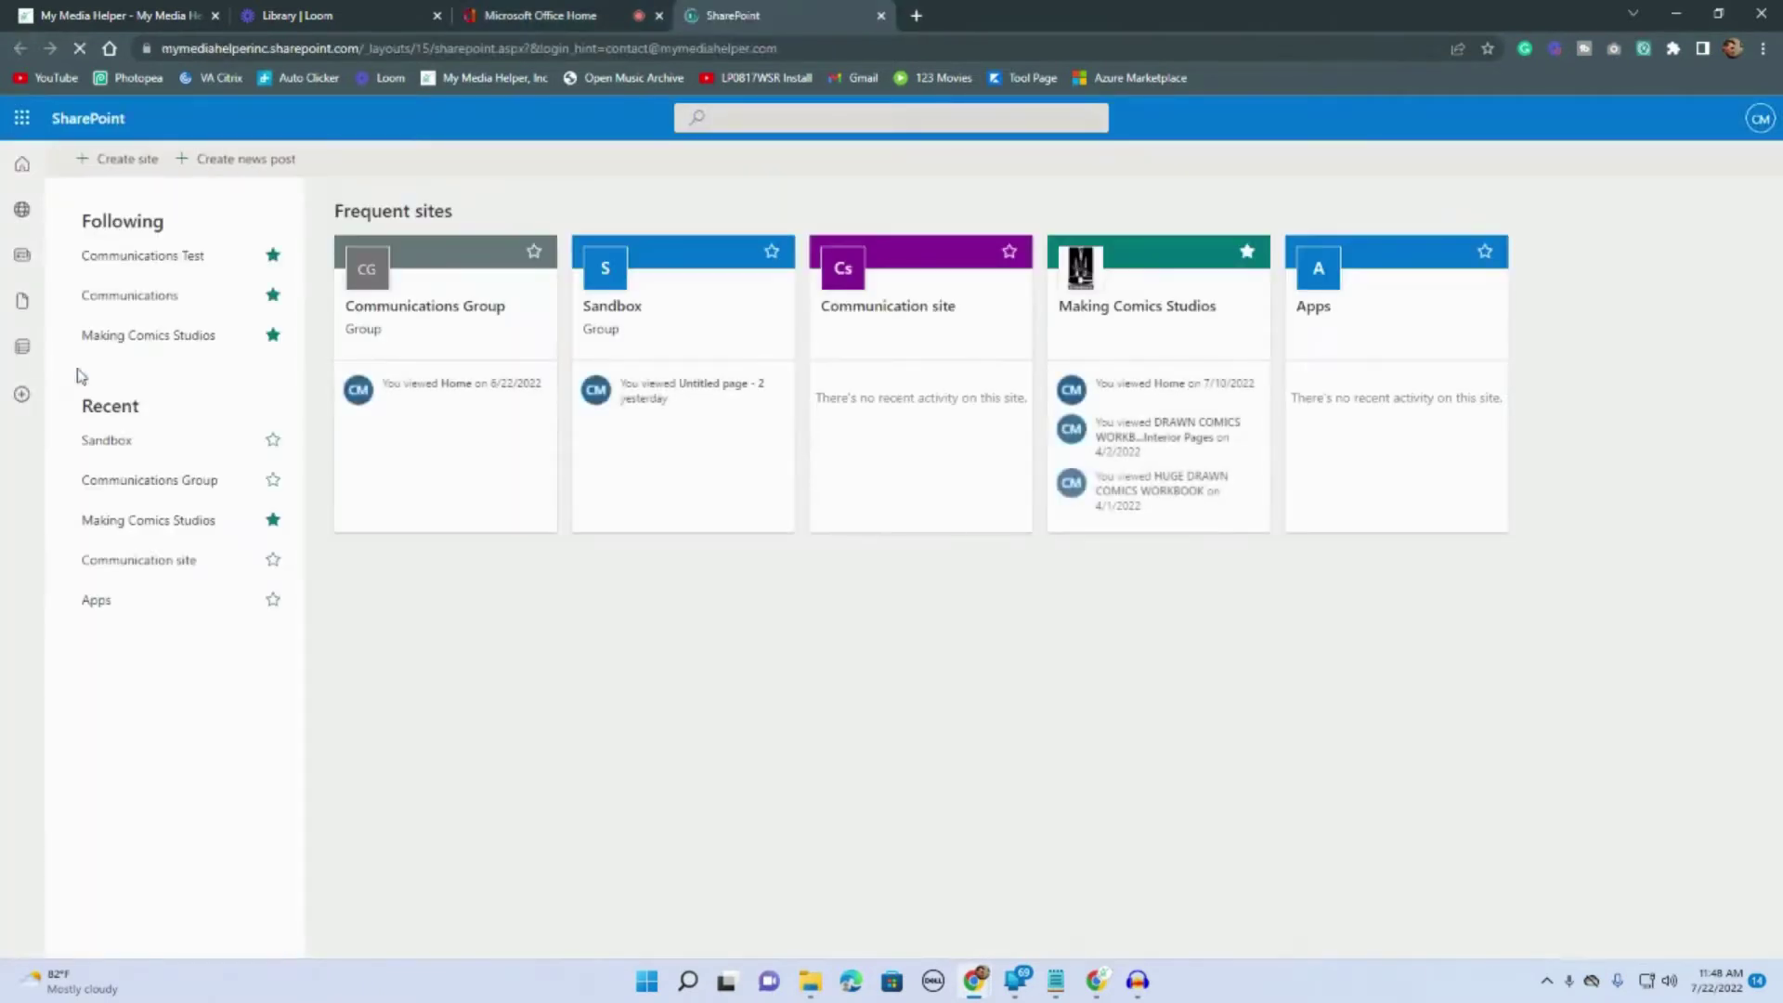
right_click(1116, 311)
click(1152, 325)
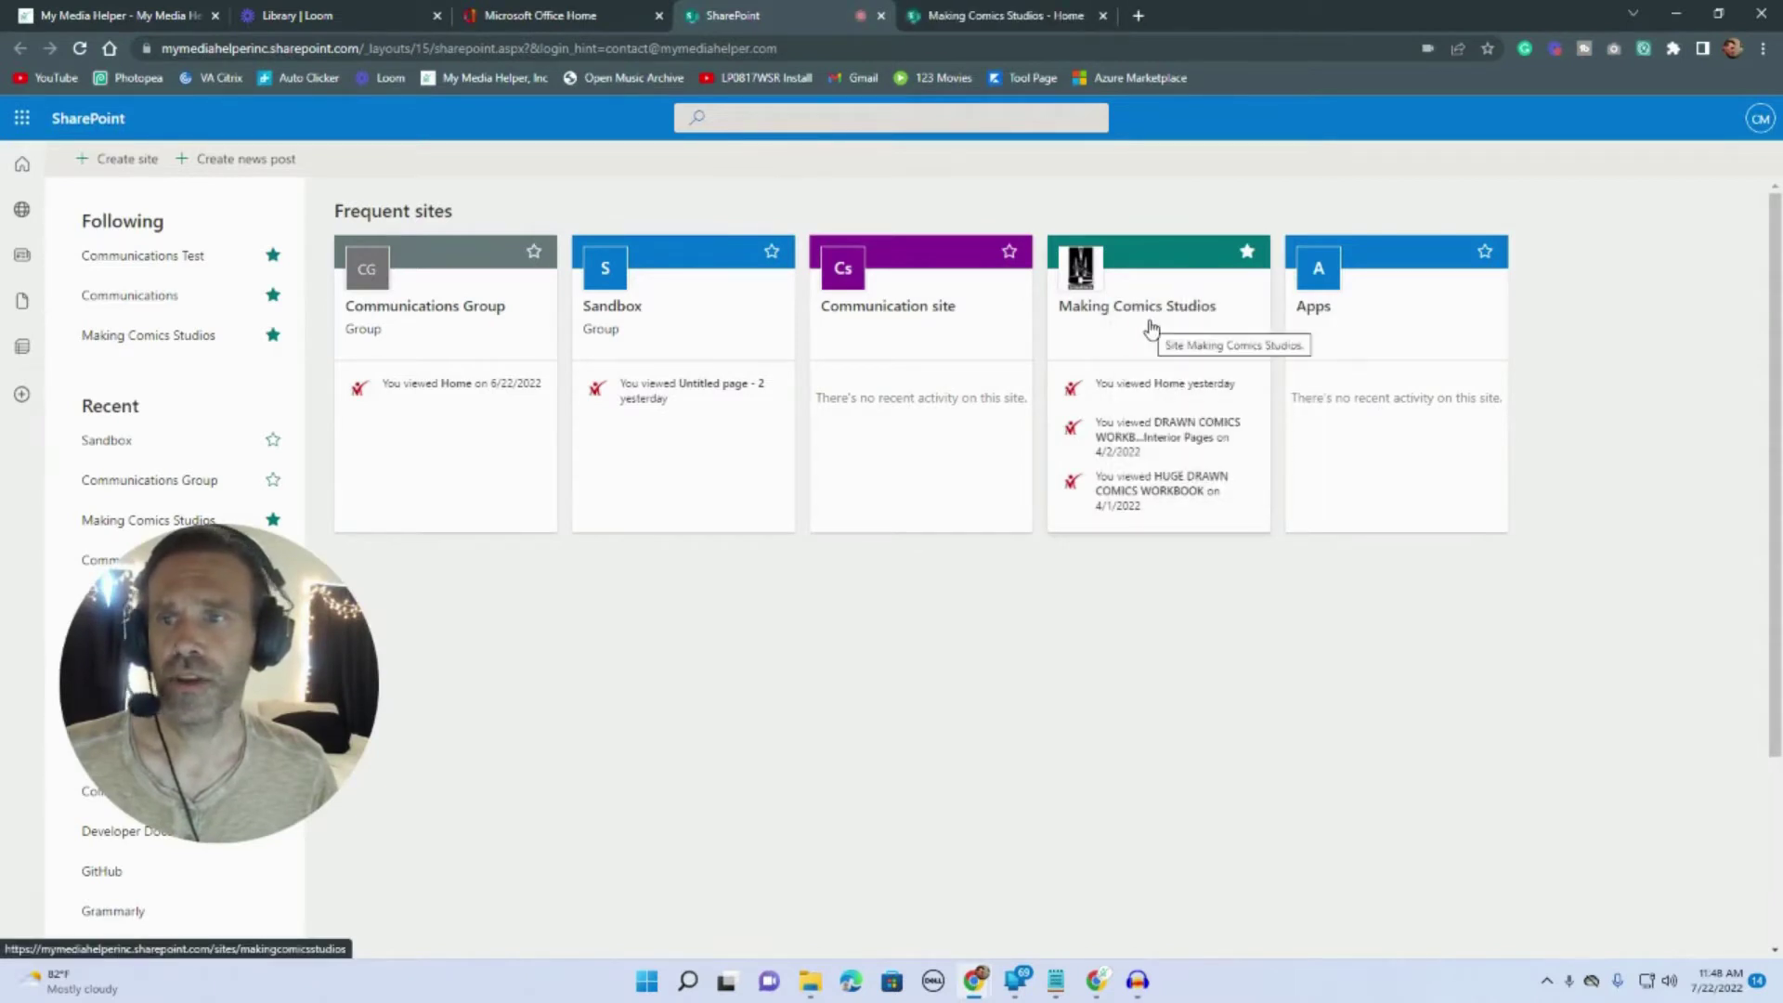
right_click(466, 307)
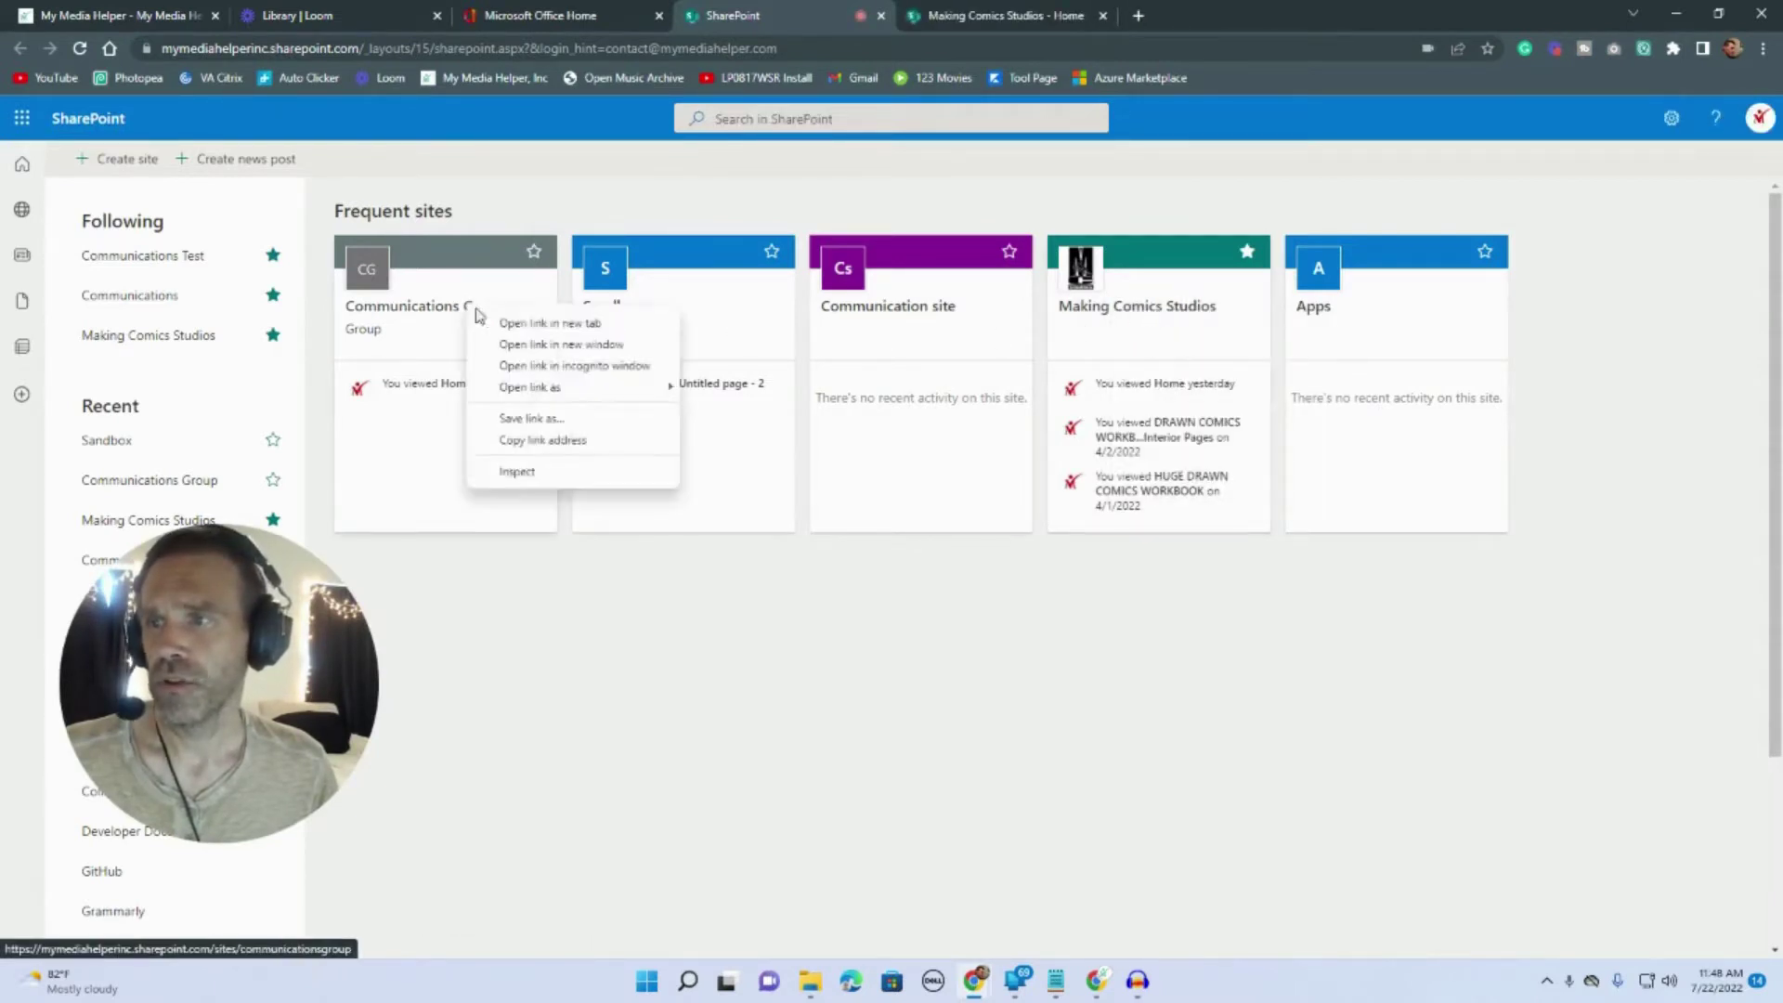
click(525, 324)
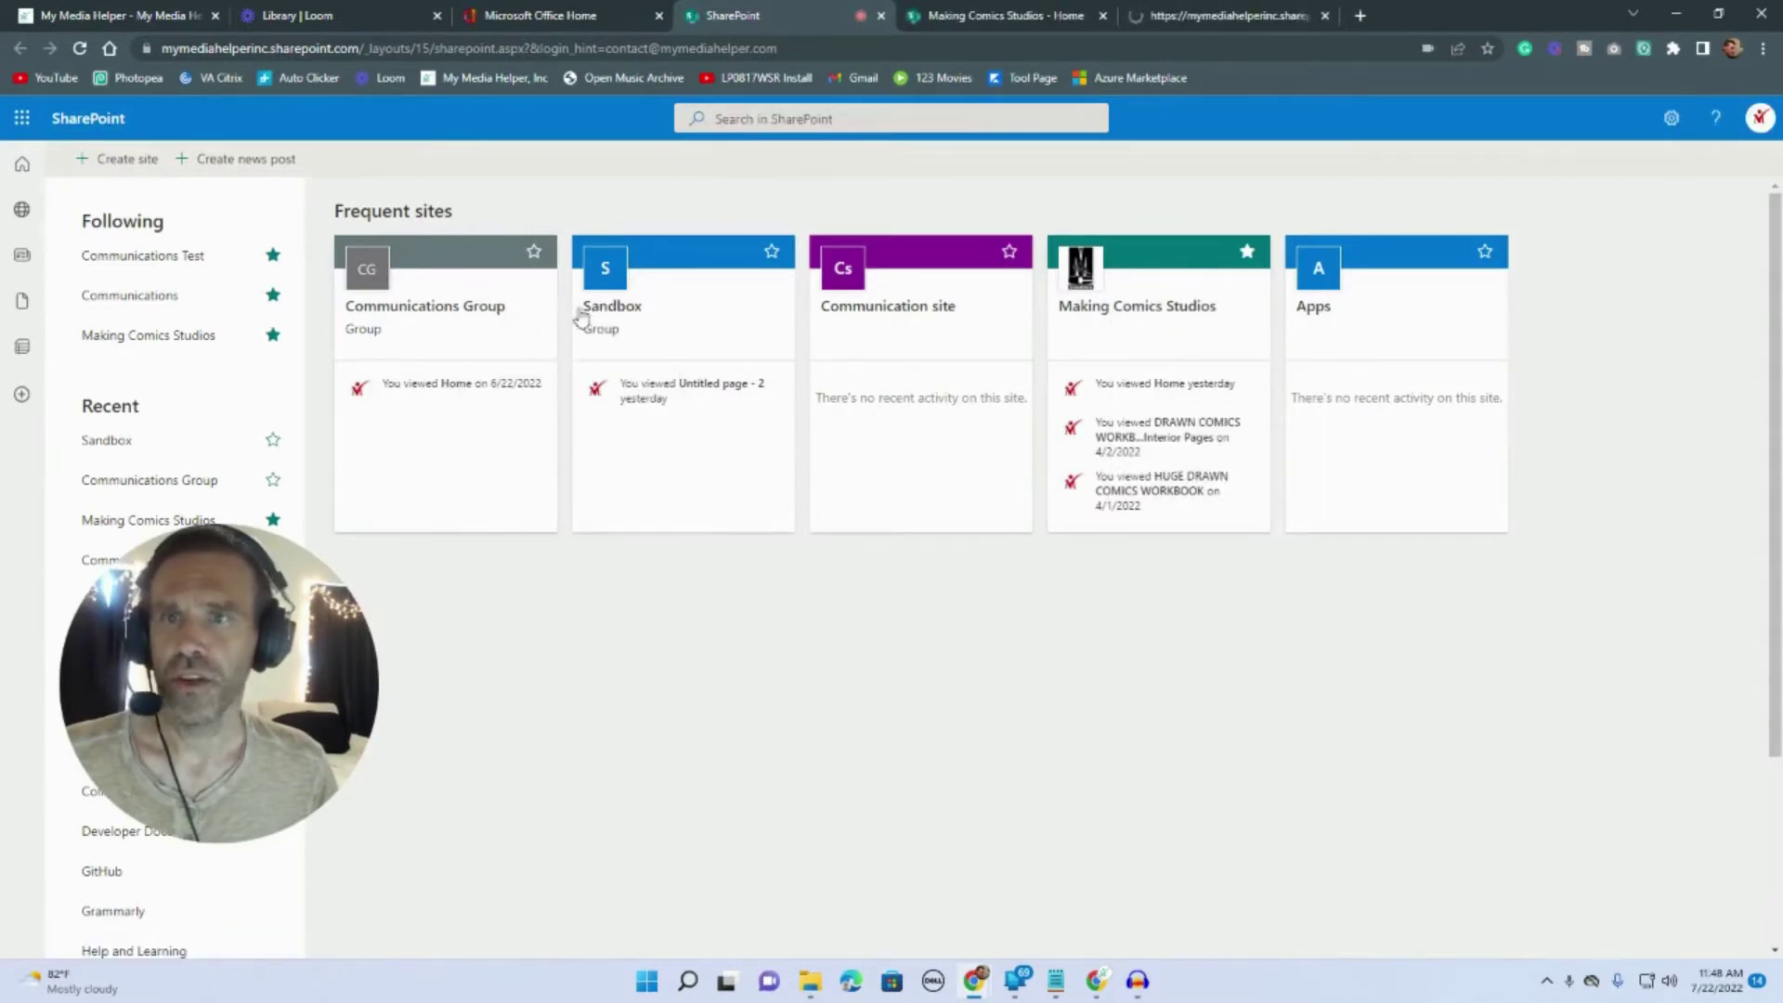
click(1003, 18)
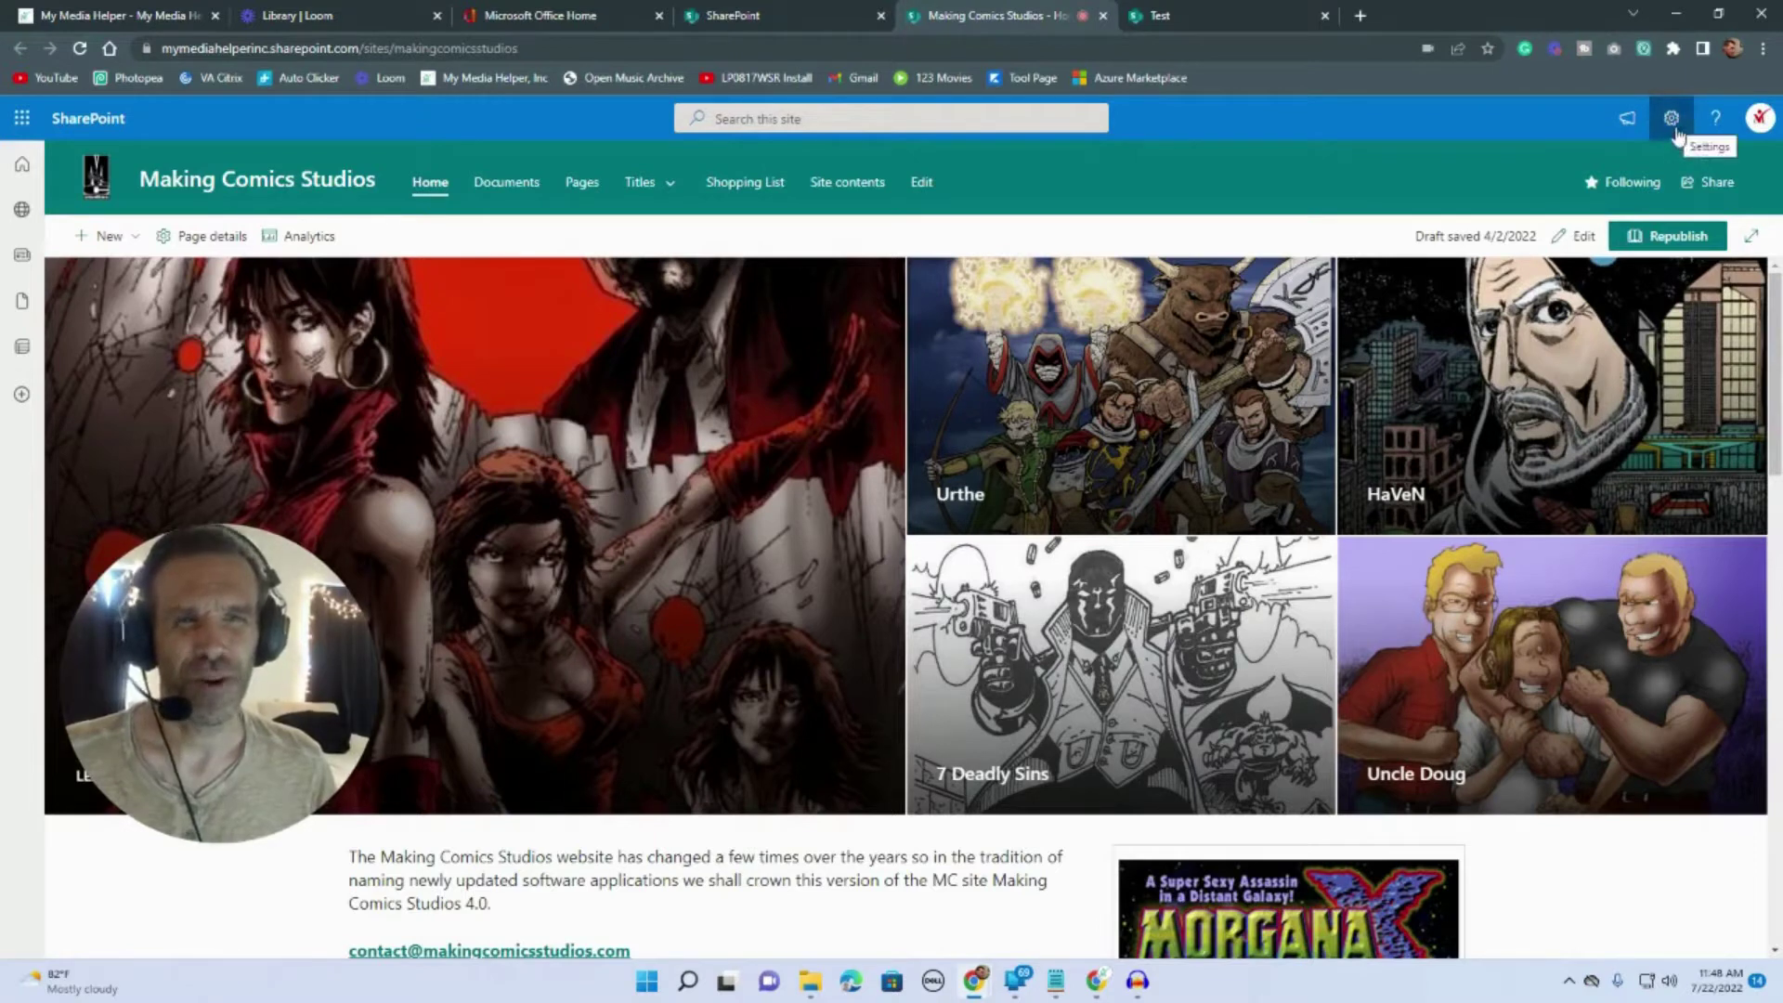
- Go from the Site permissions panel to Advanced permissions settings for Making Comics Studios
click(1665, 122)
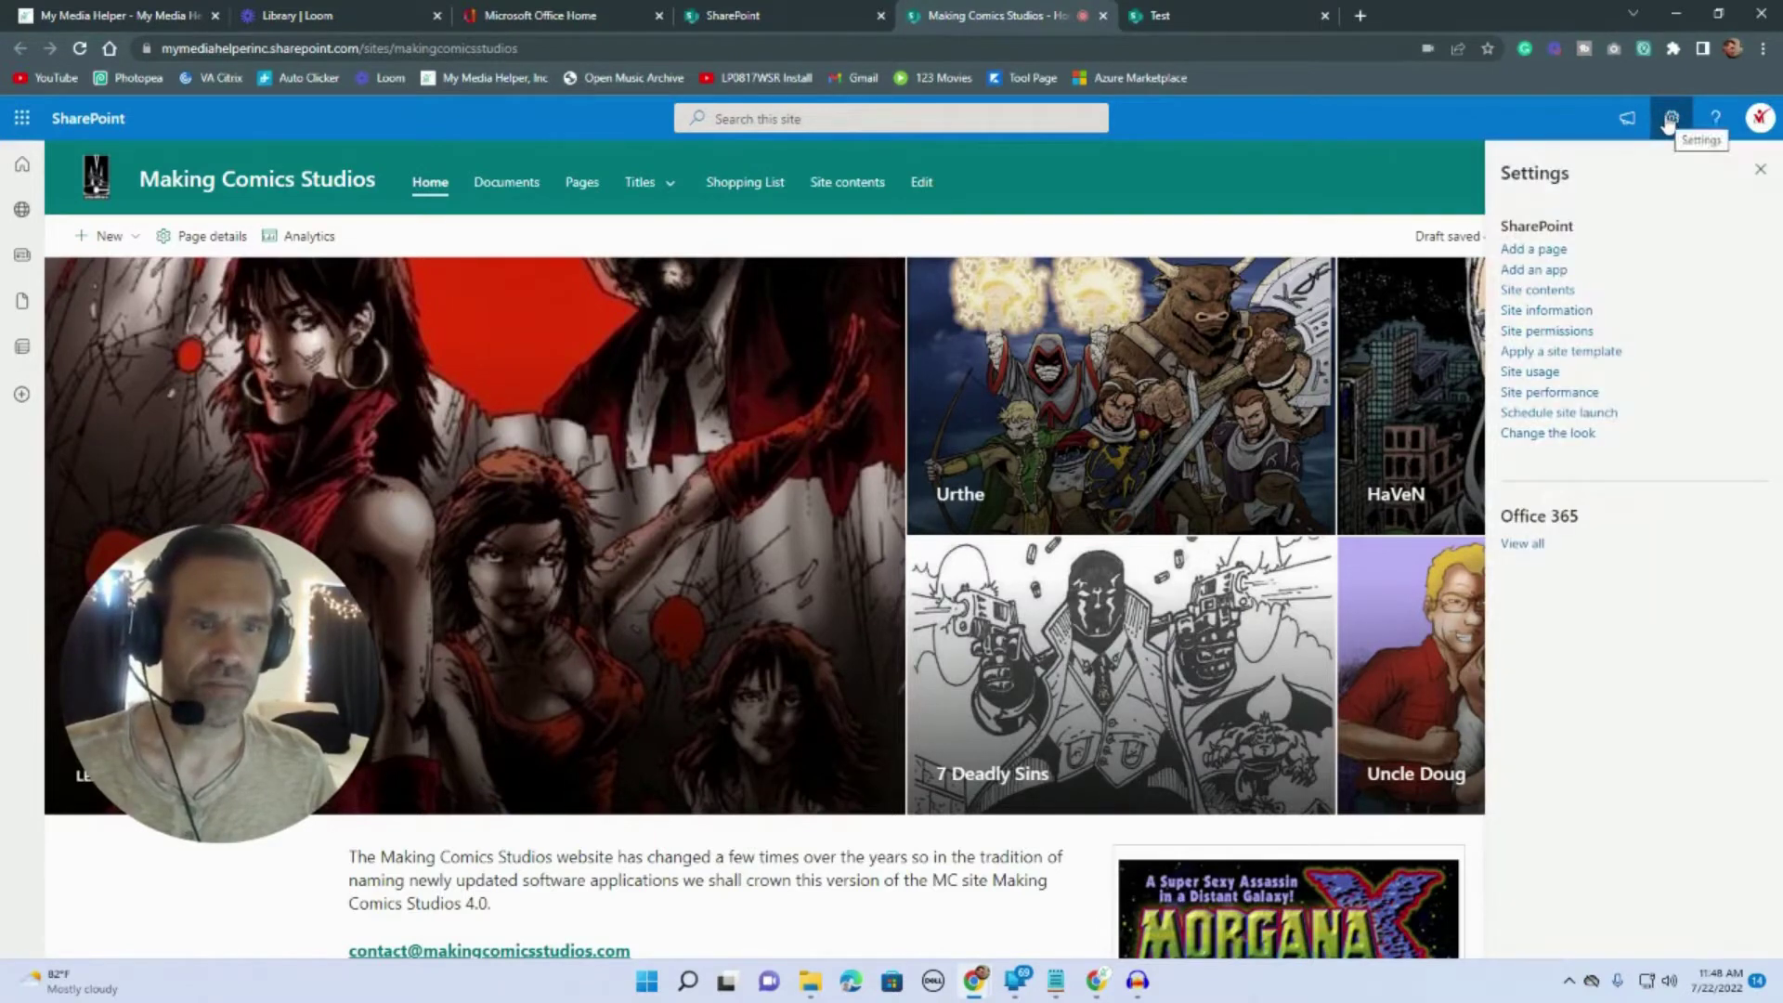
click(1572, 335)
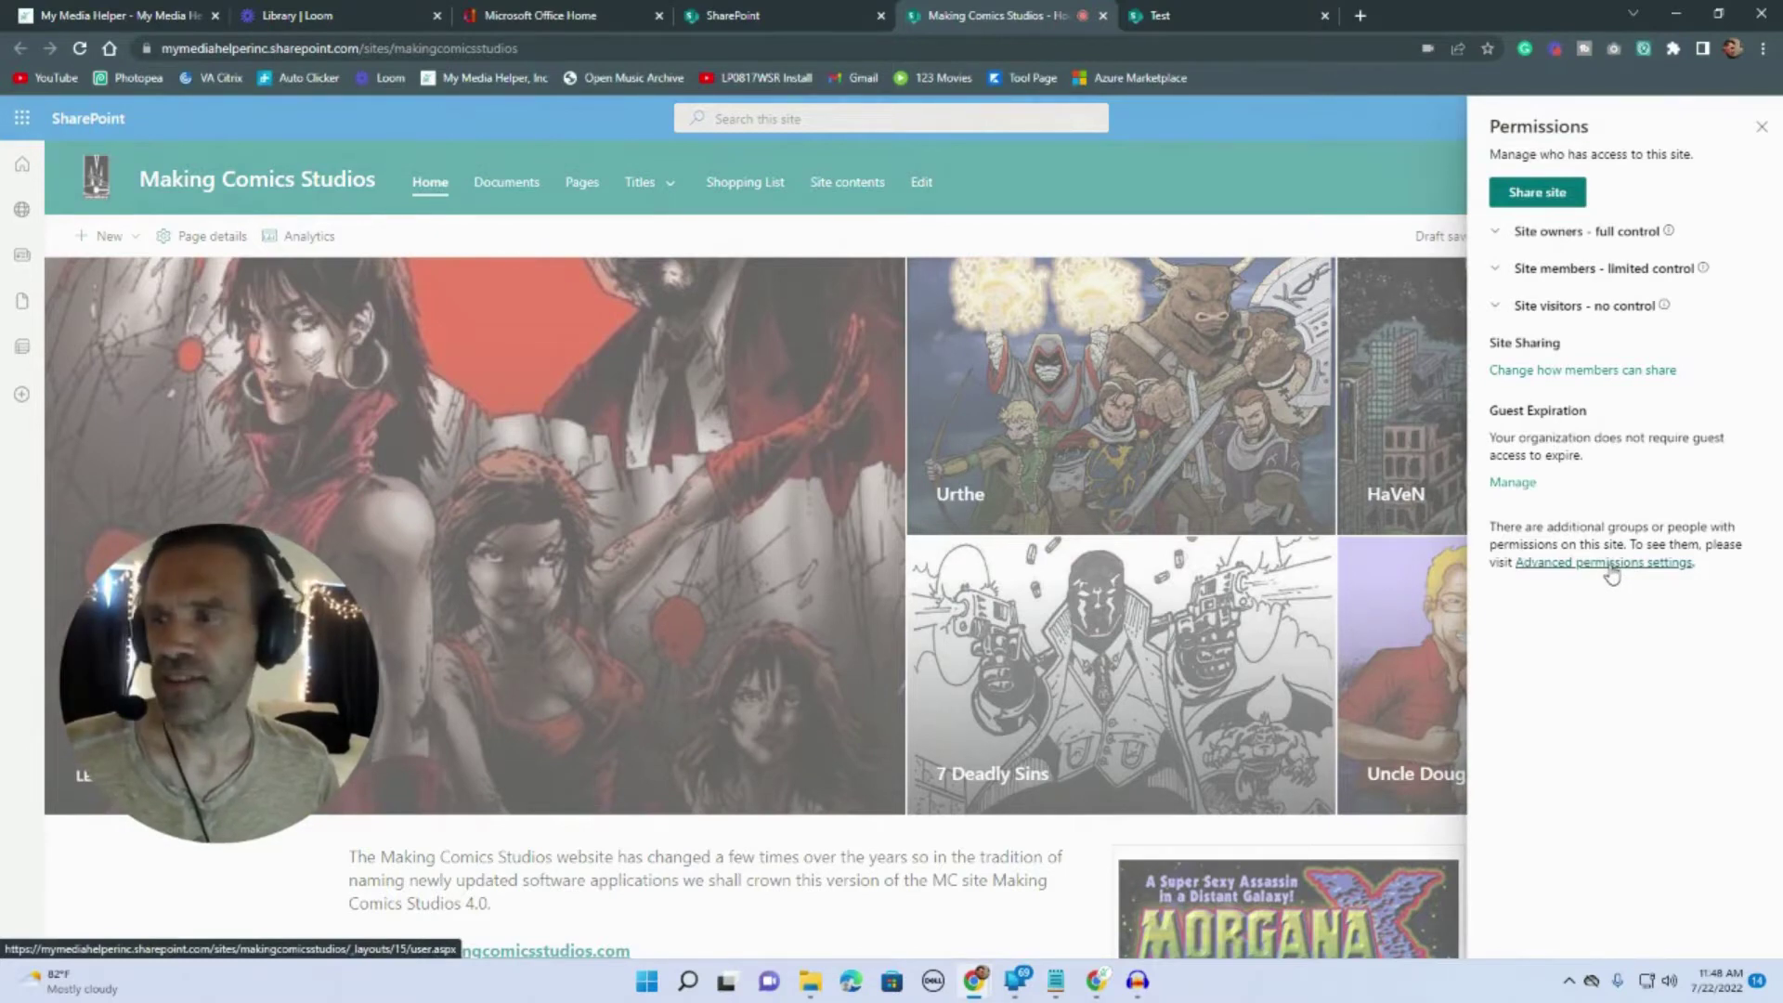
click(1610, 567)
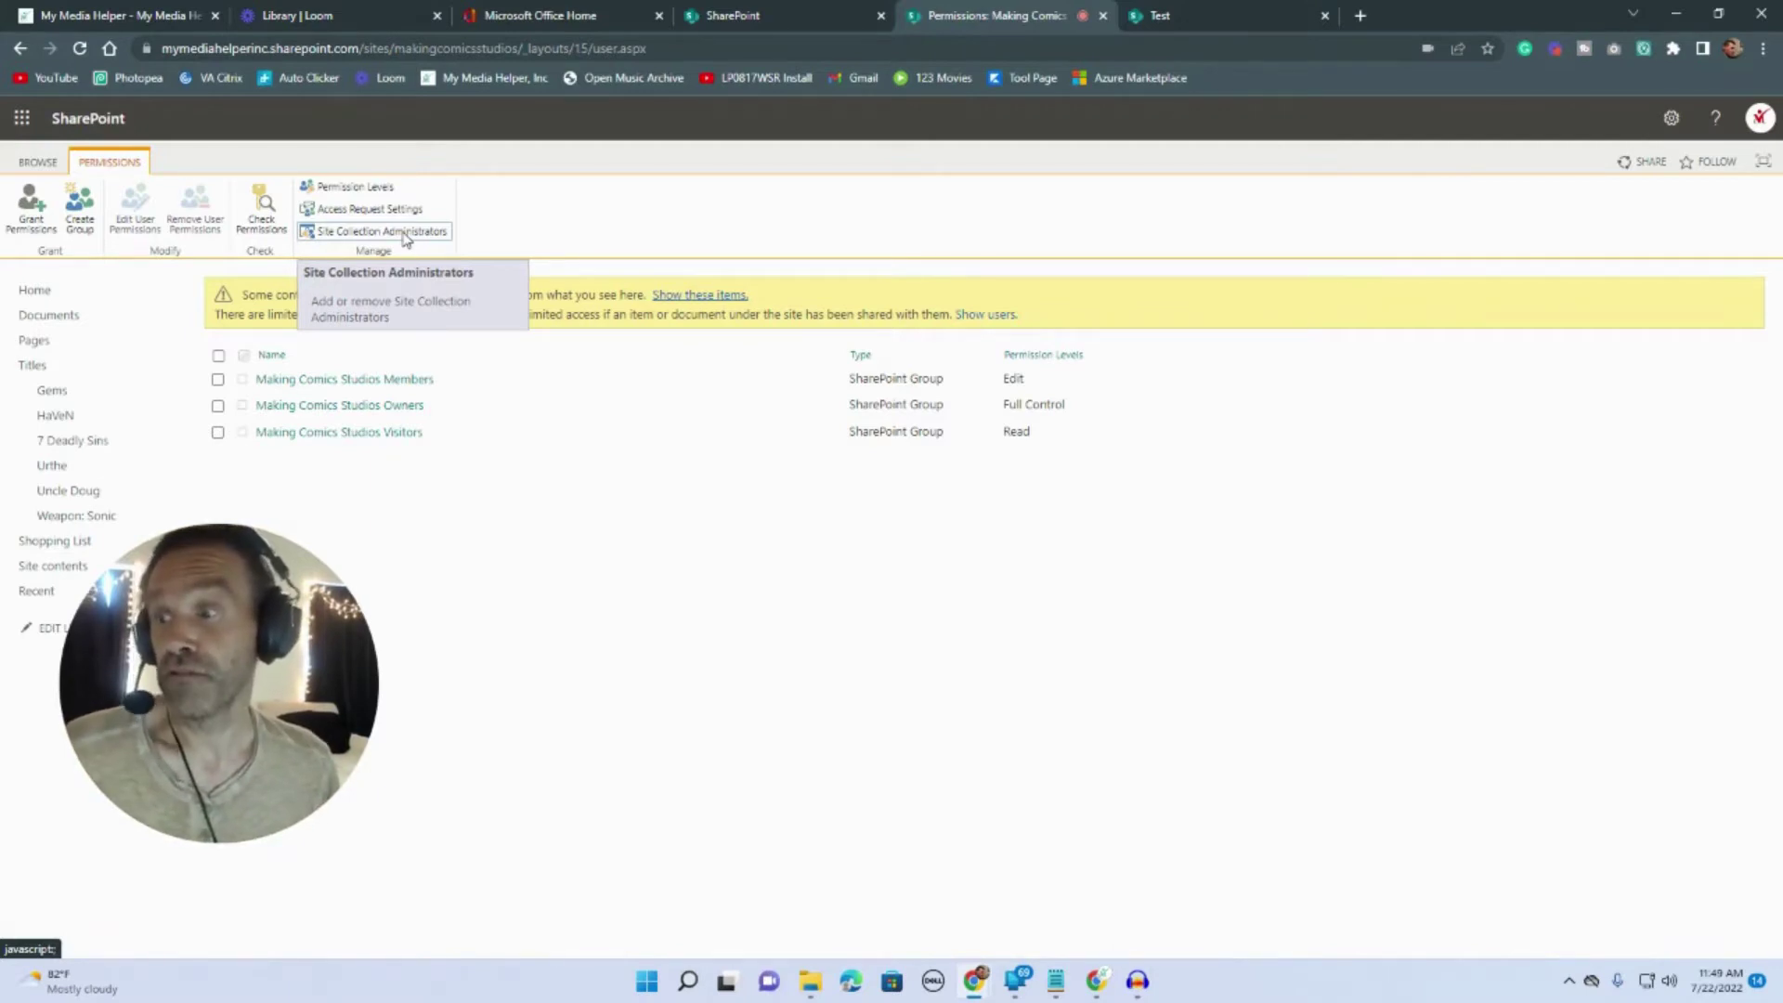
click(406, 240)
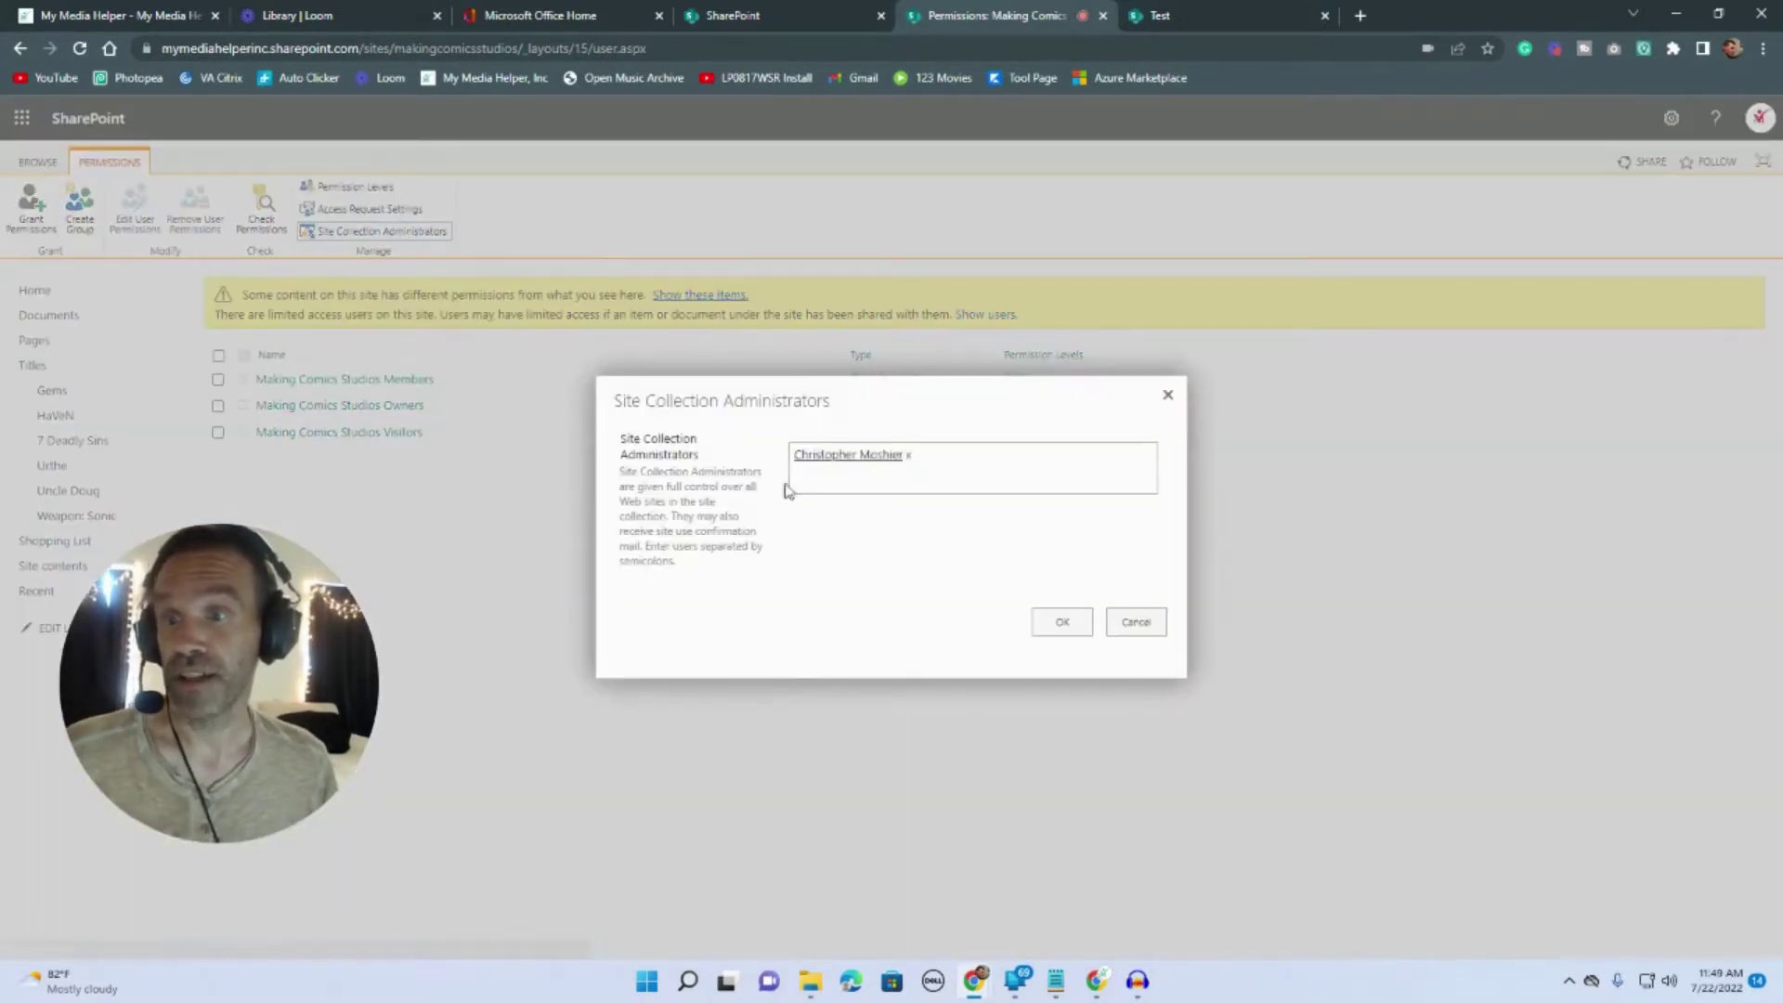
click(952, 463)
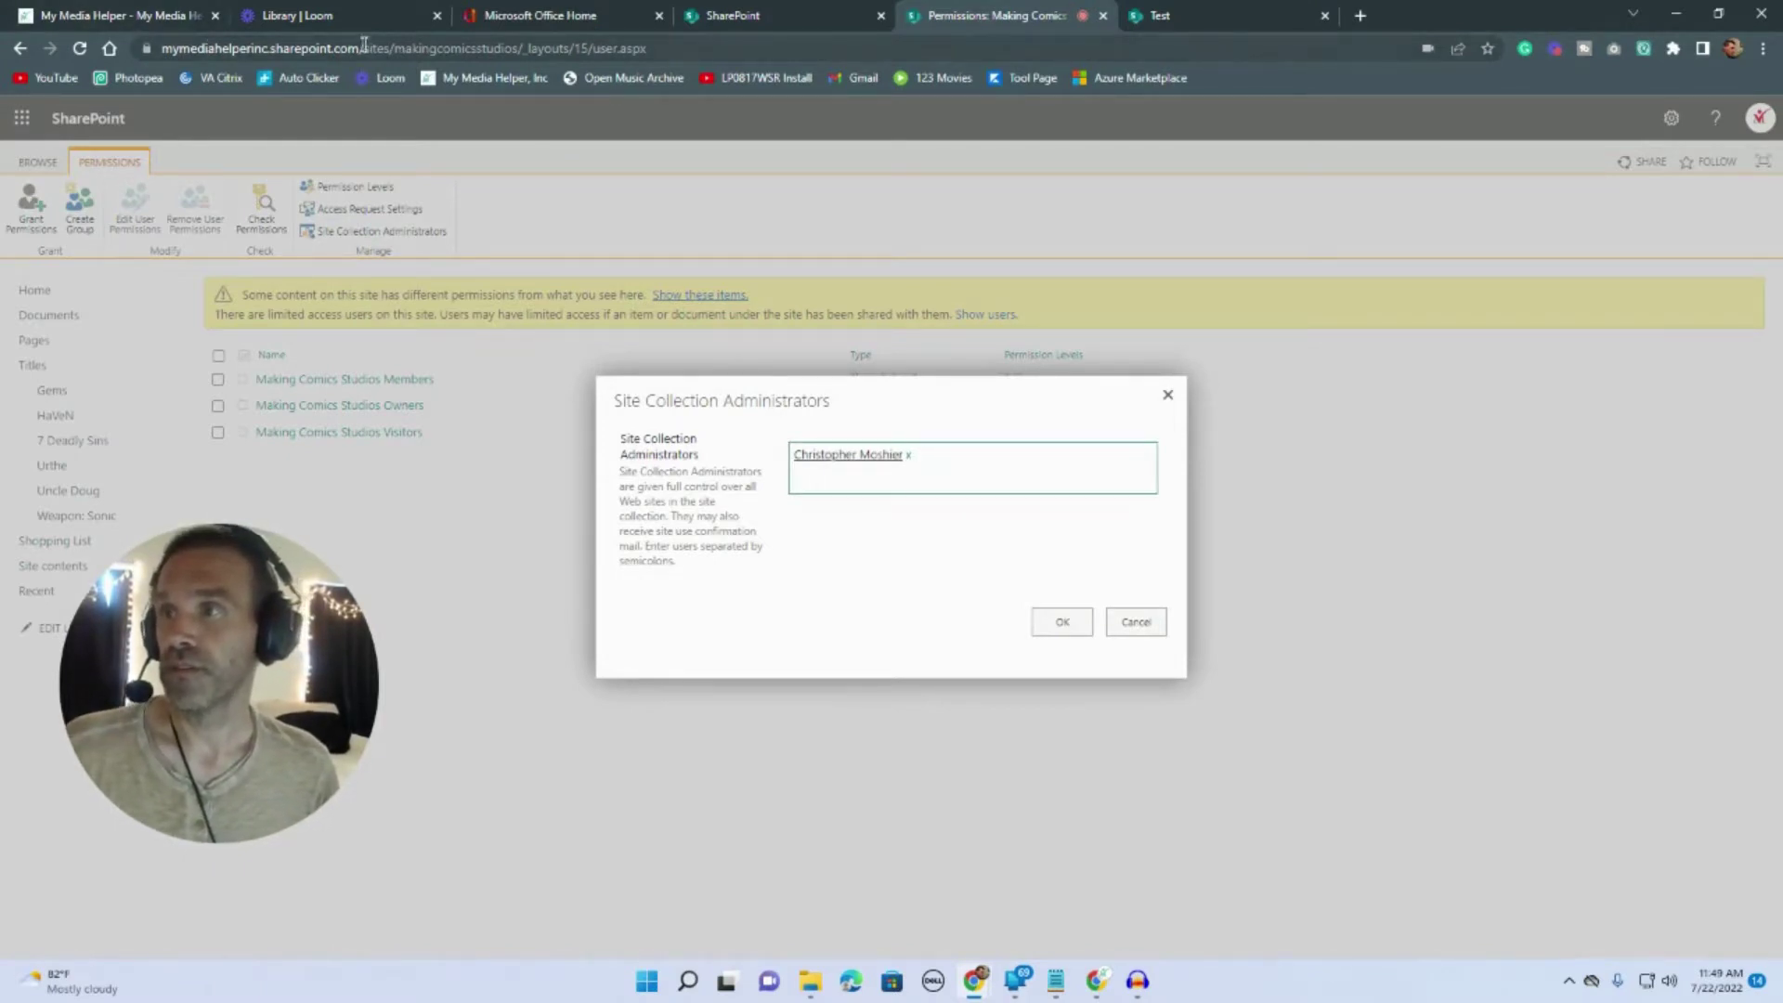
drag(364, 47, 30, 75)
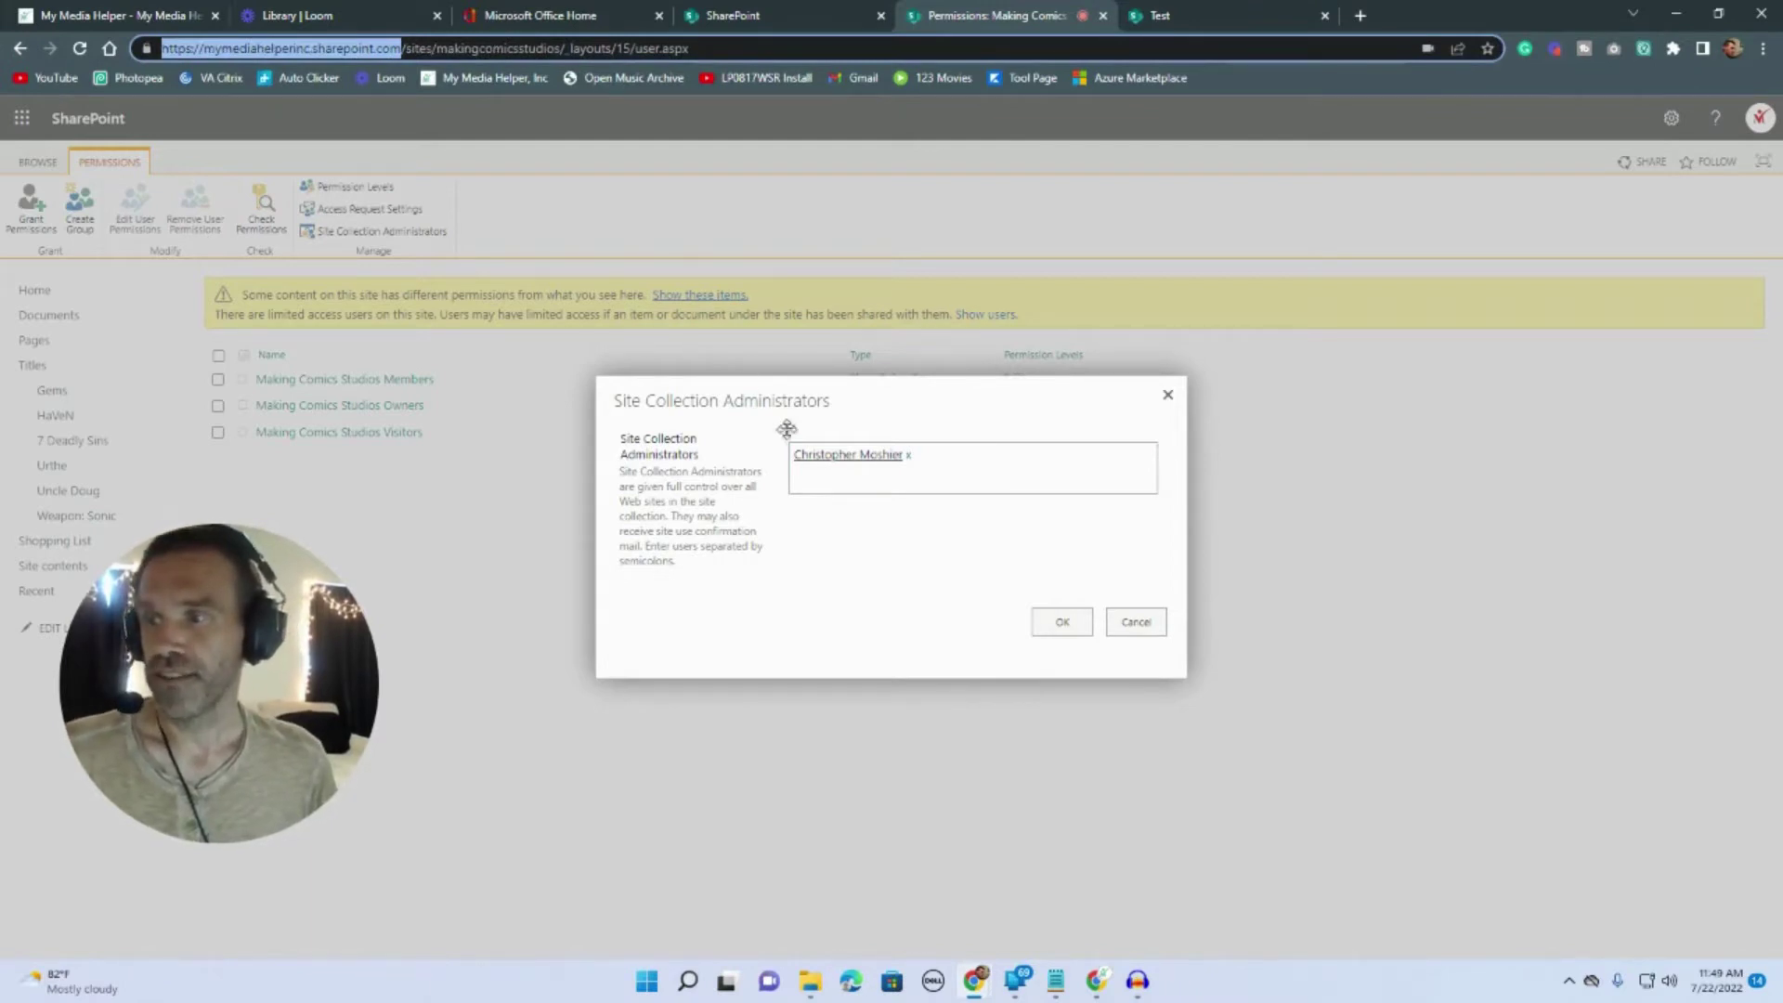
click(944, 469)
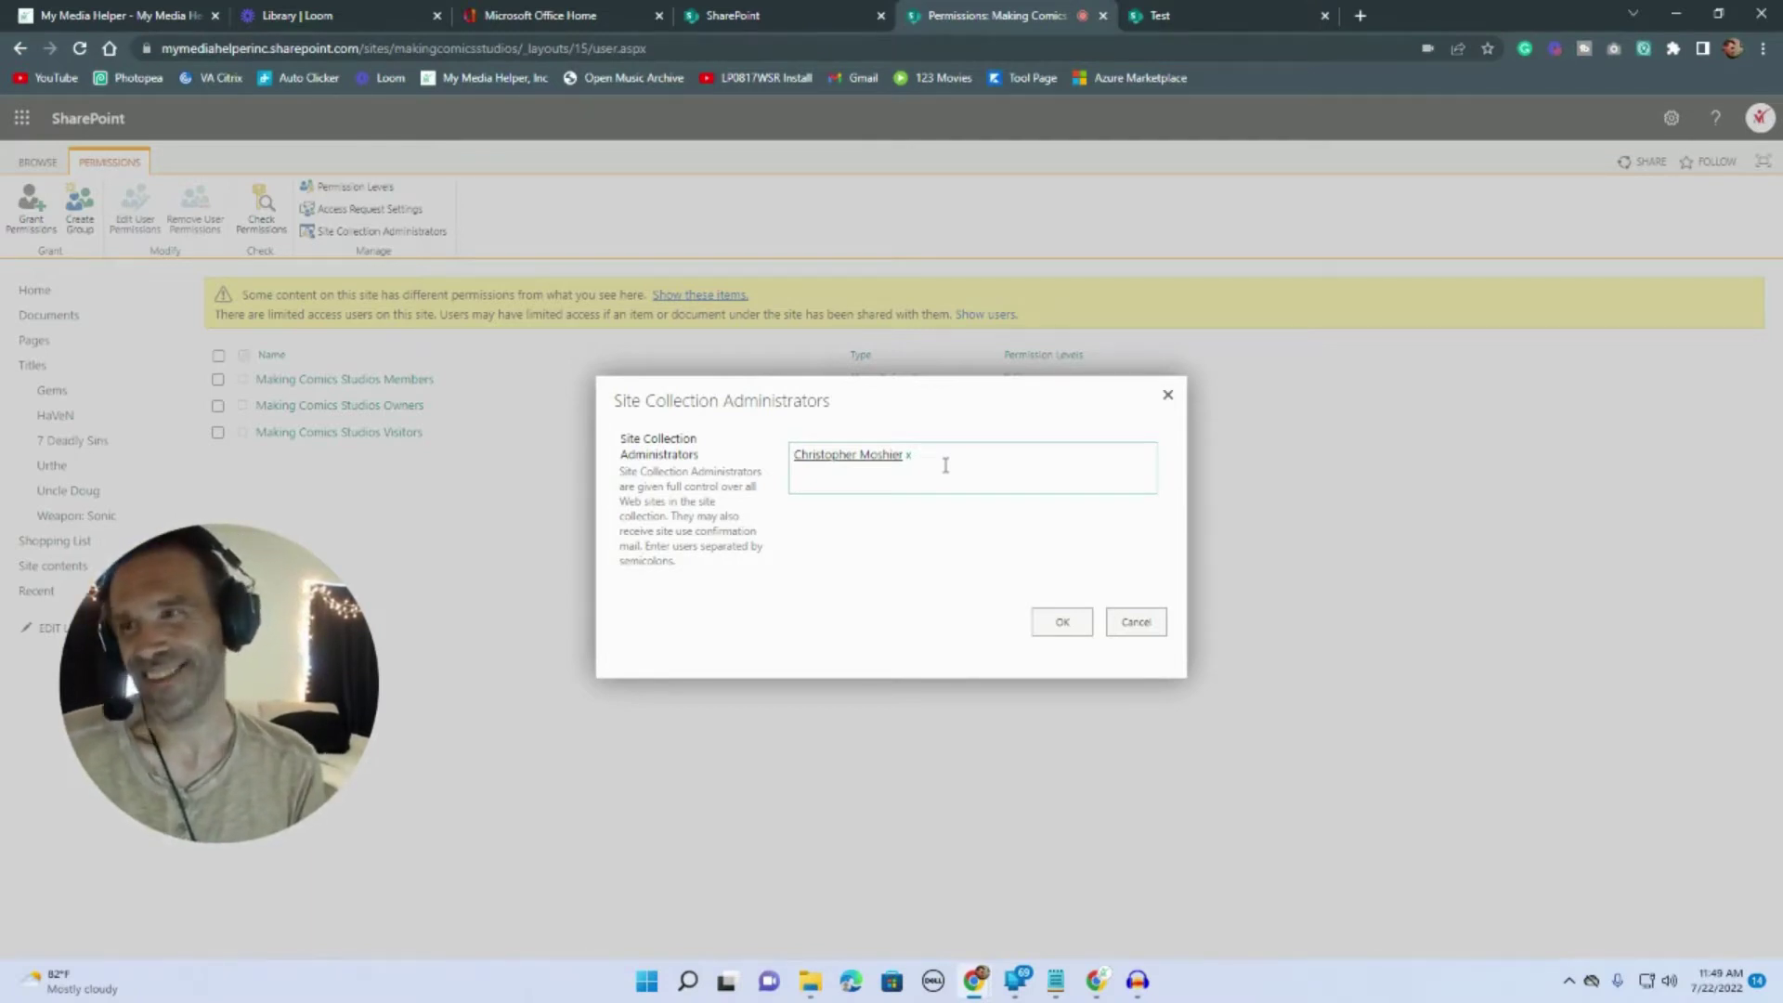
text(Fan Film)
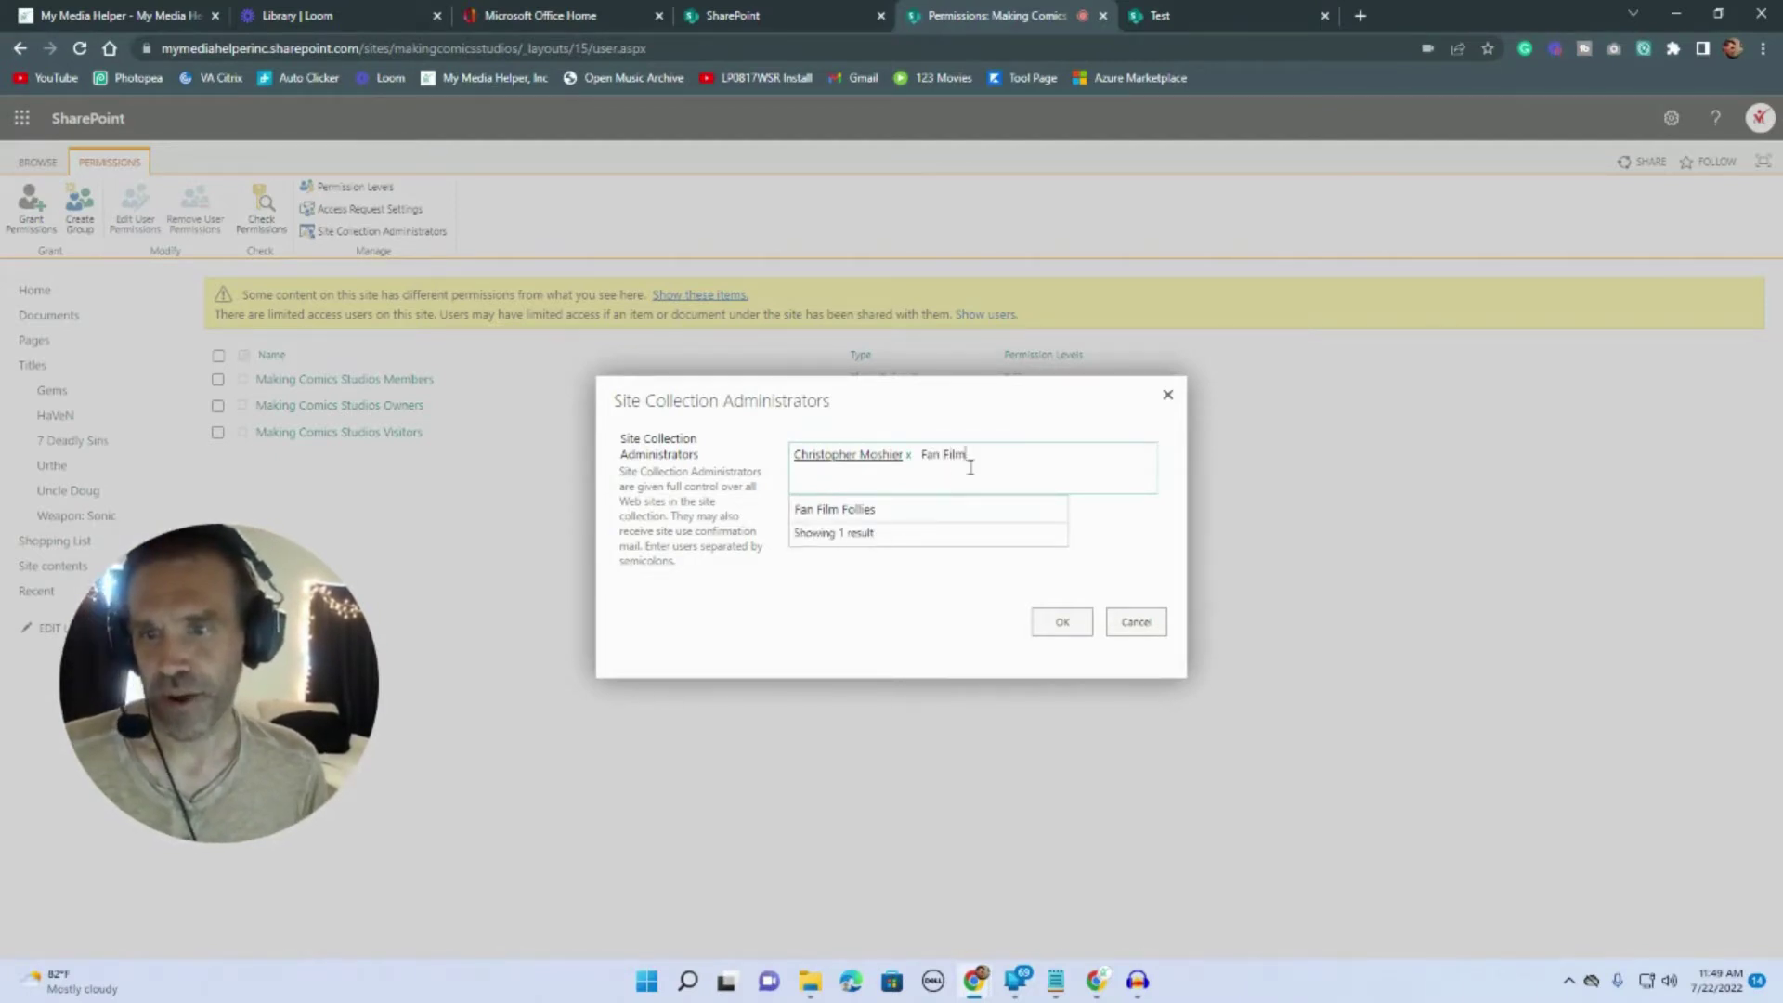
key(BackSpace)
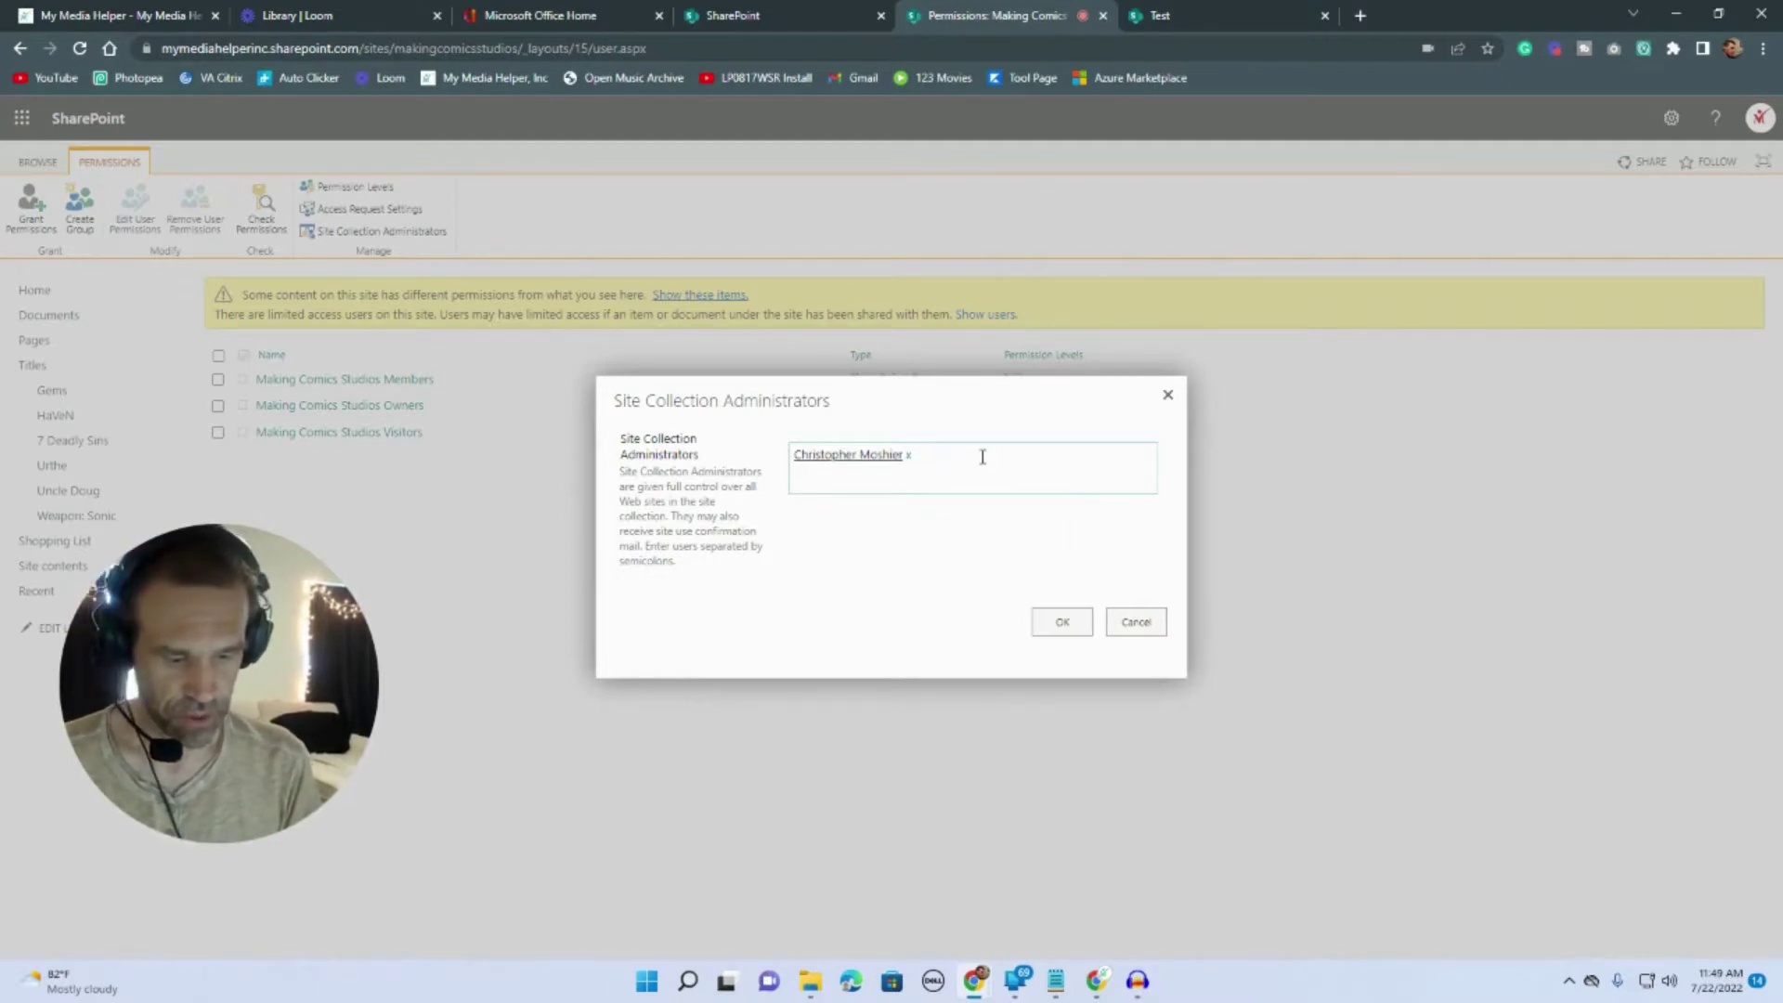
text(Kow)
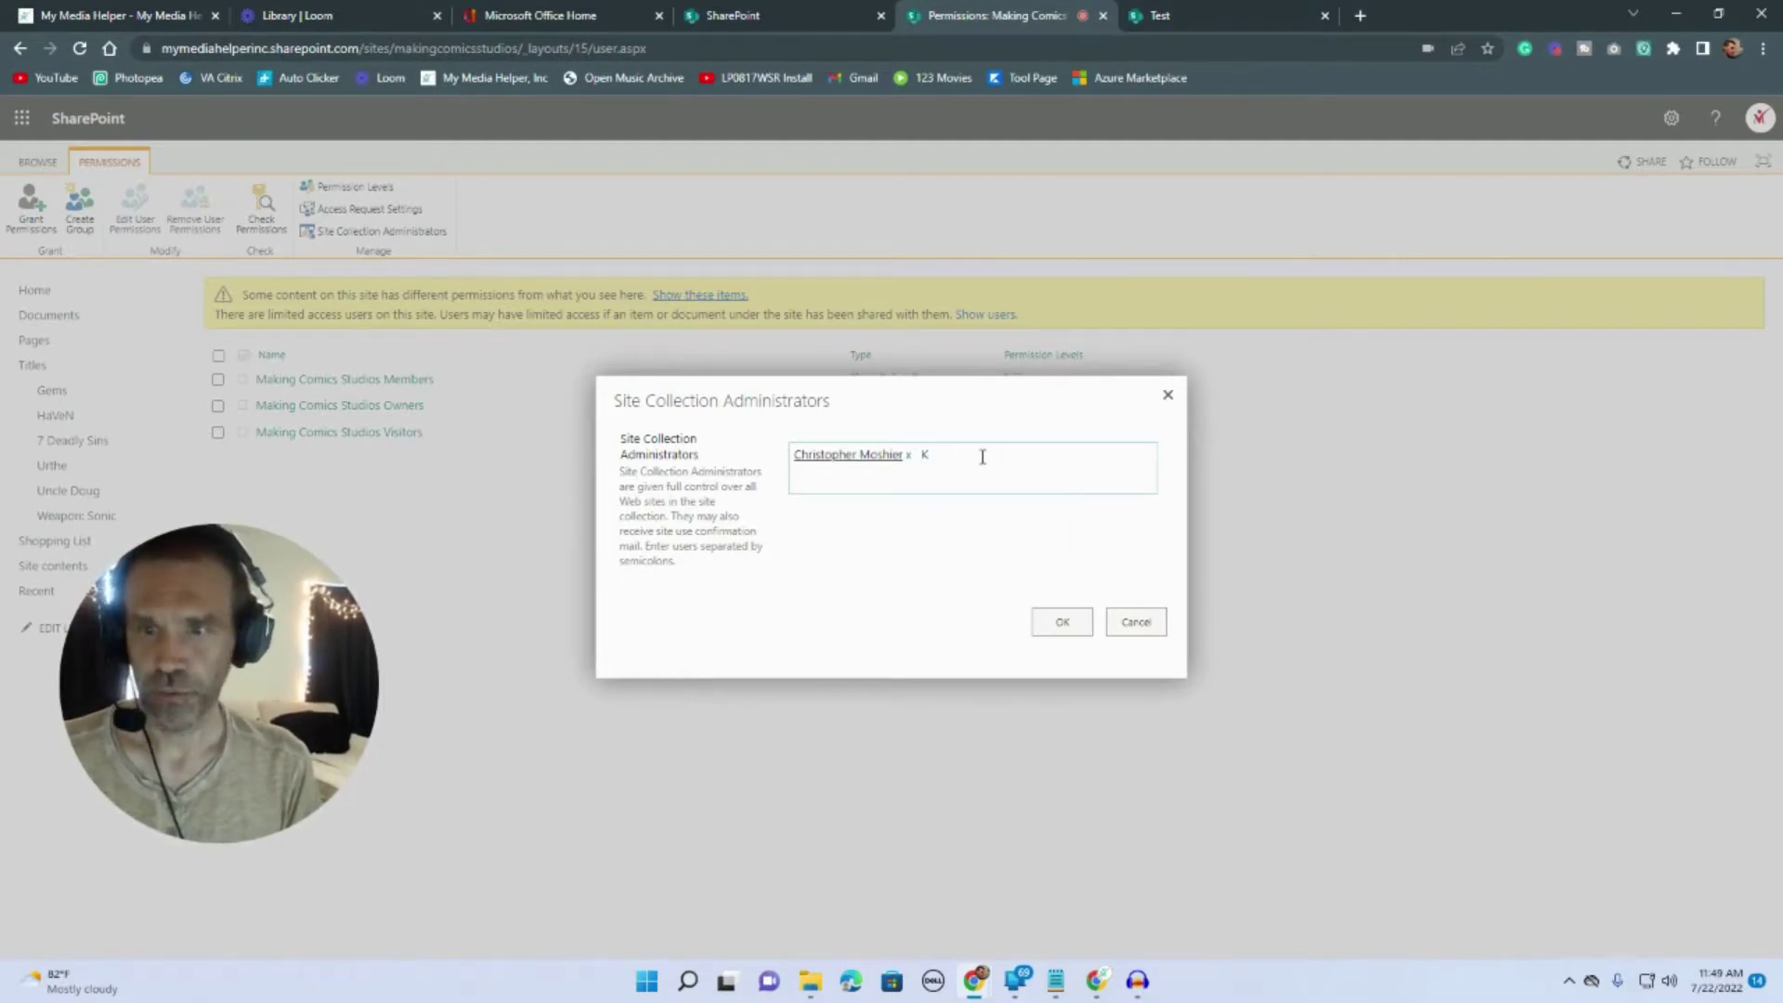
text(own)
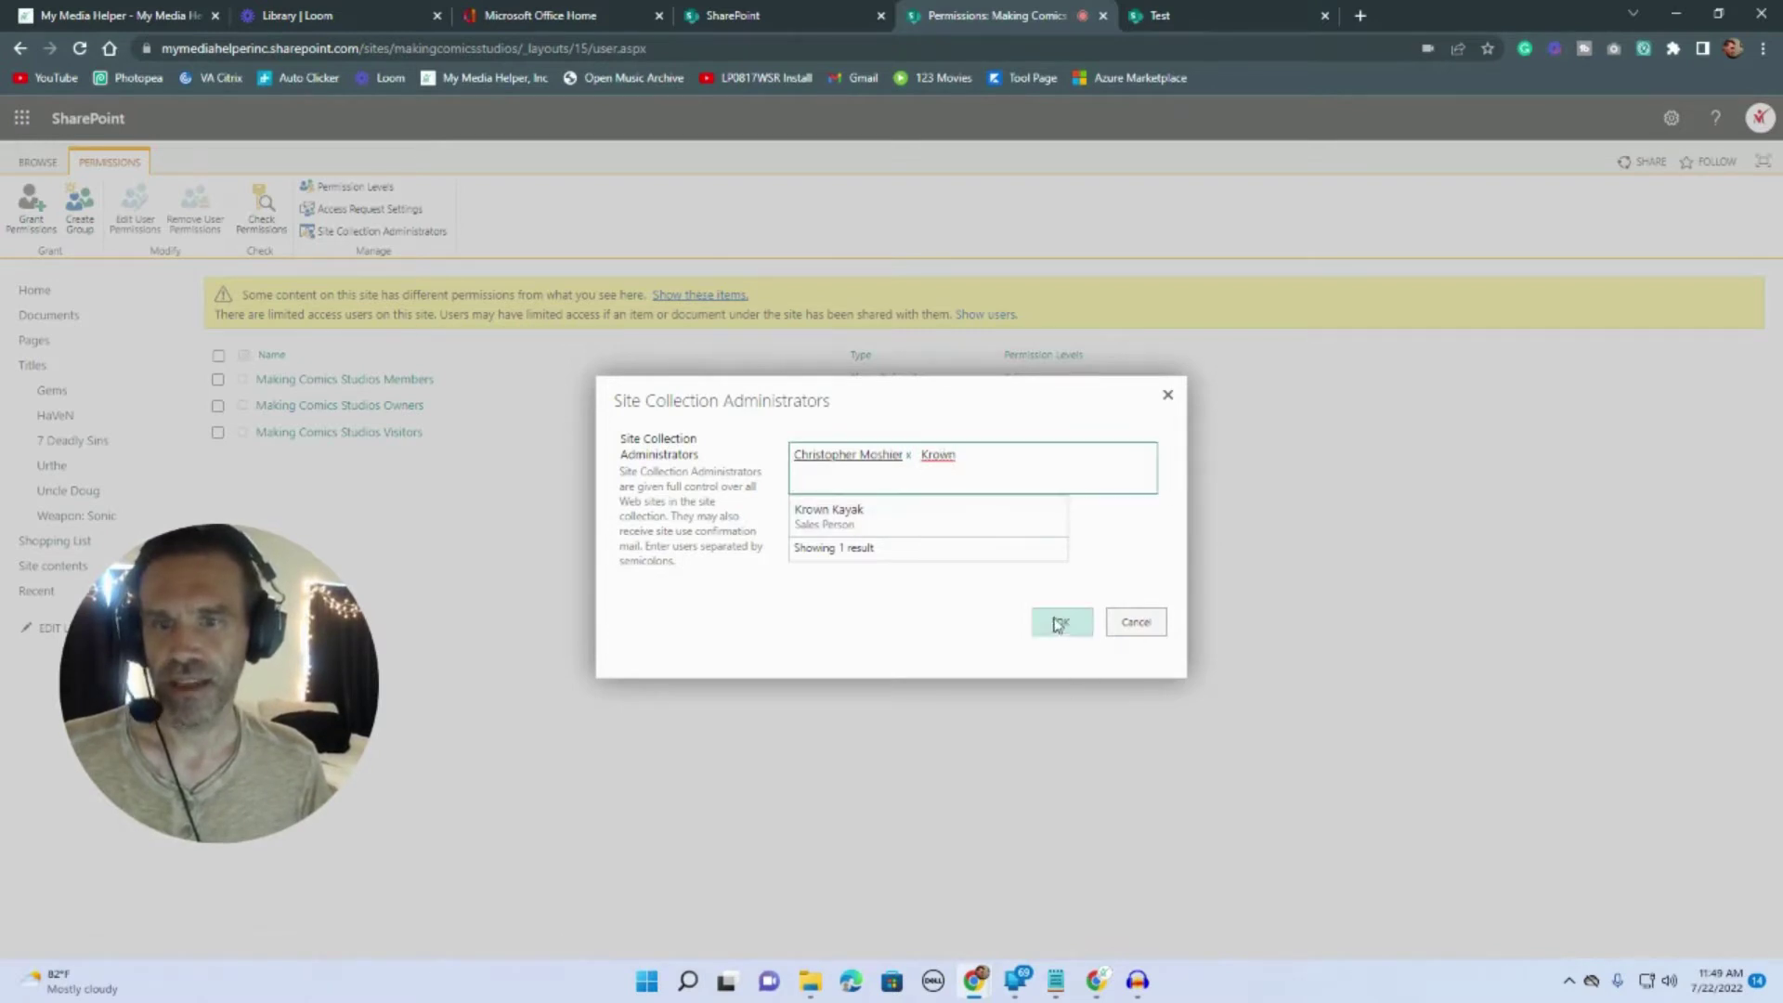
click(1135, 624)
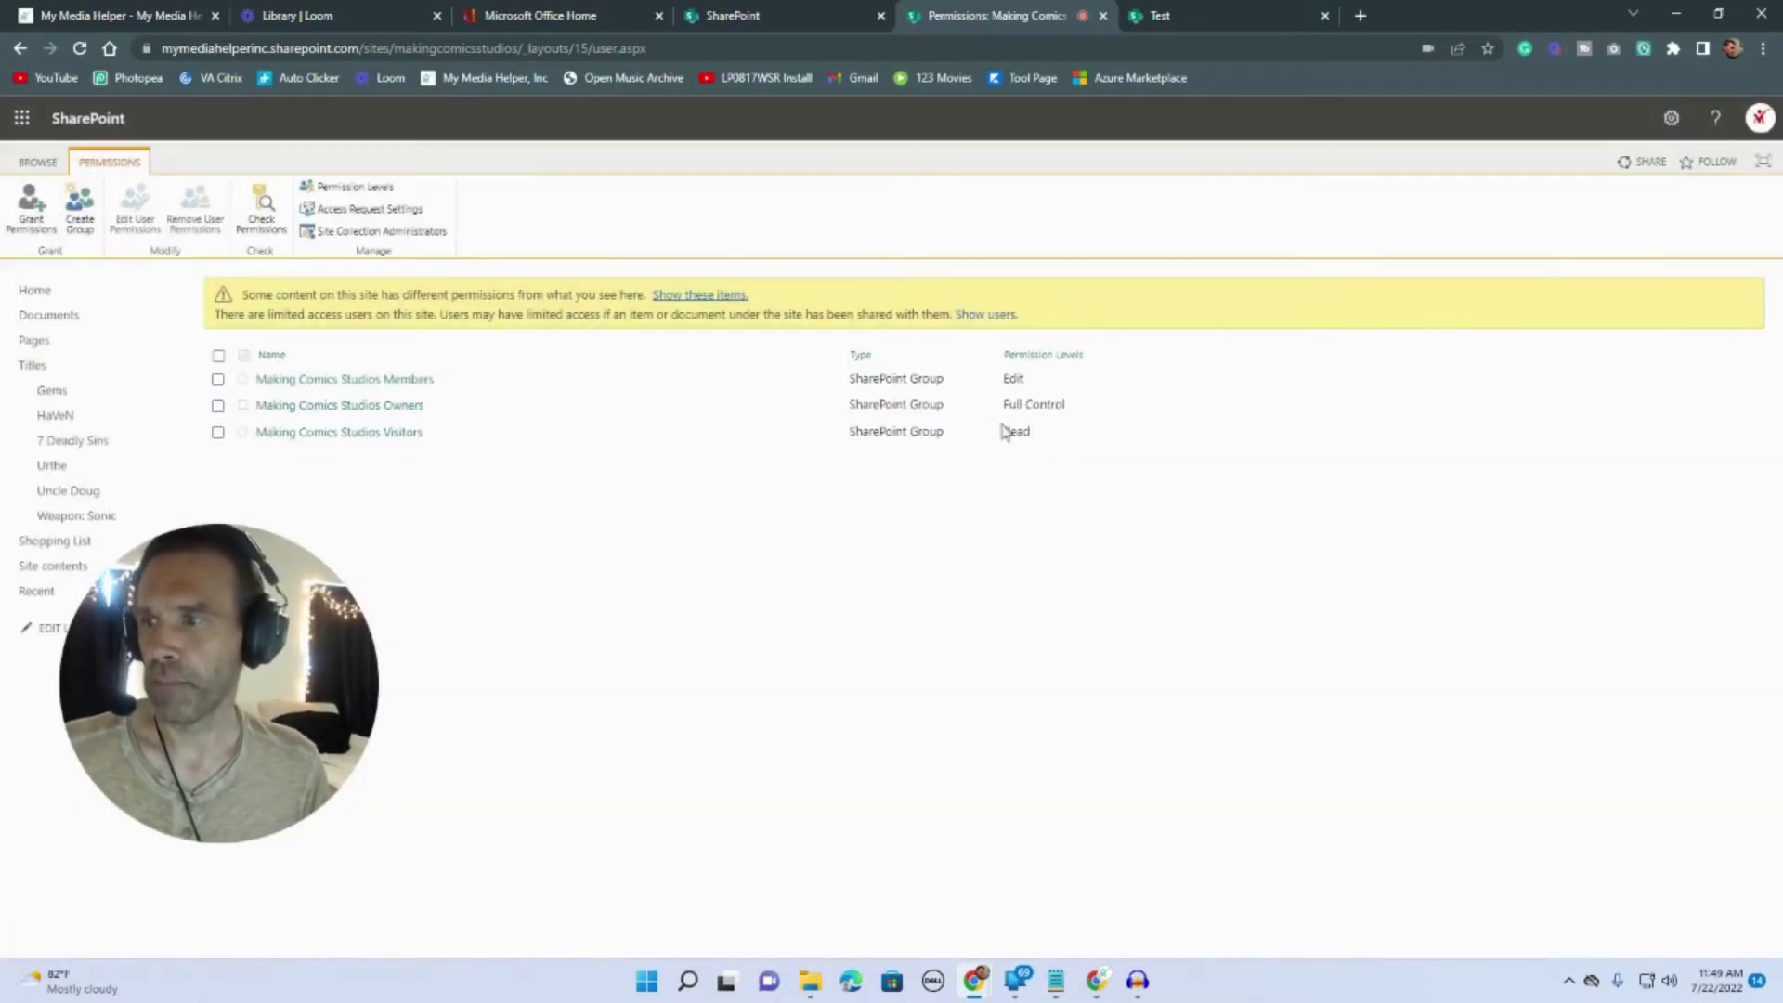
- Return to the site home, open Site permissions, and expand the owners, members and visitors groups
click(18, 50)
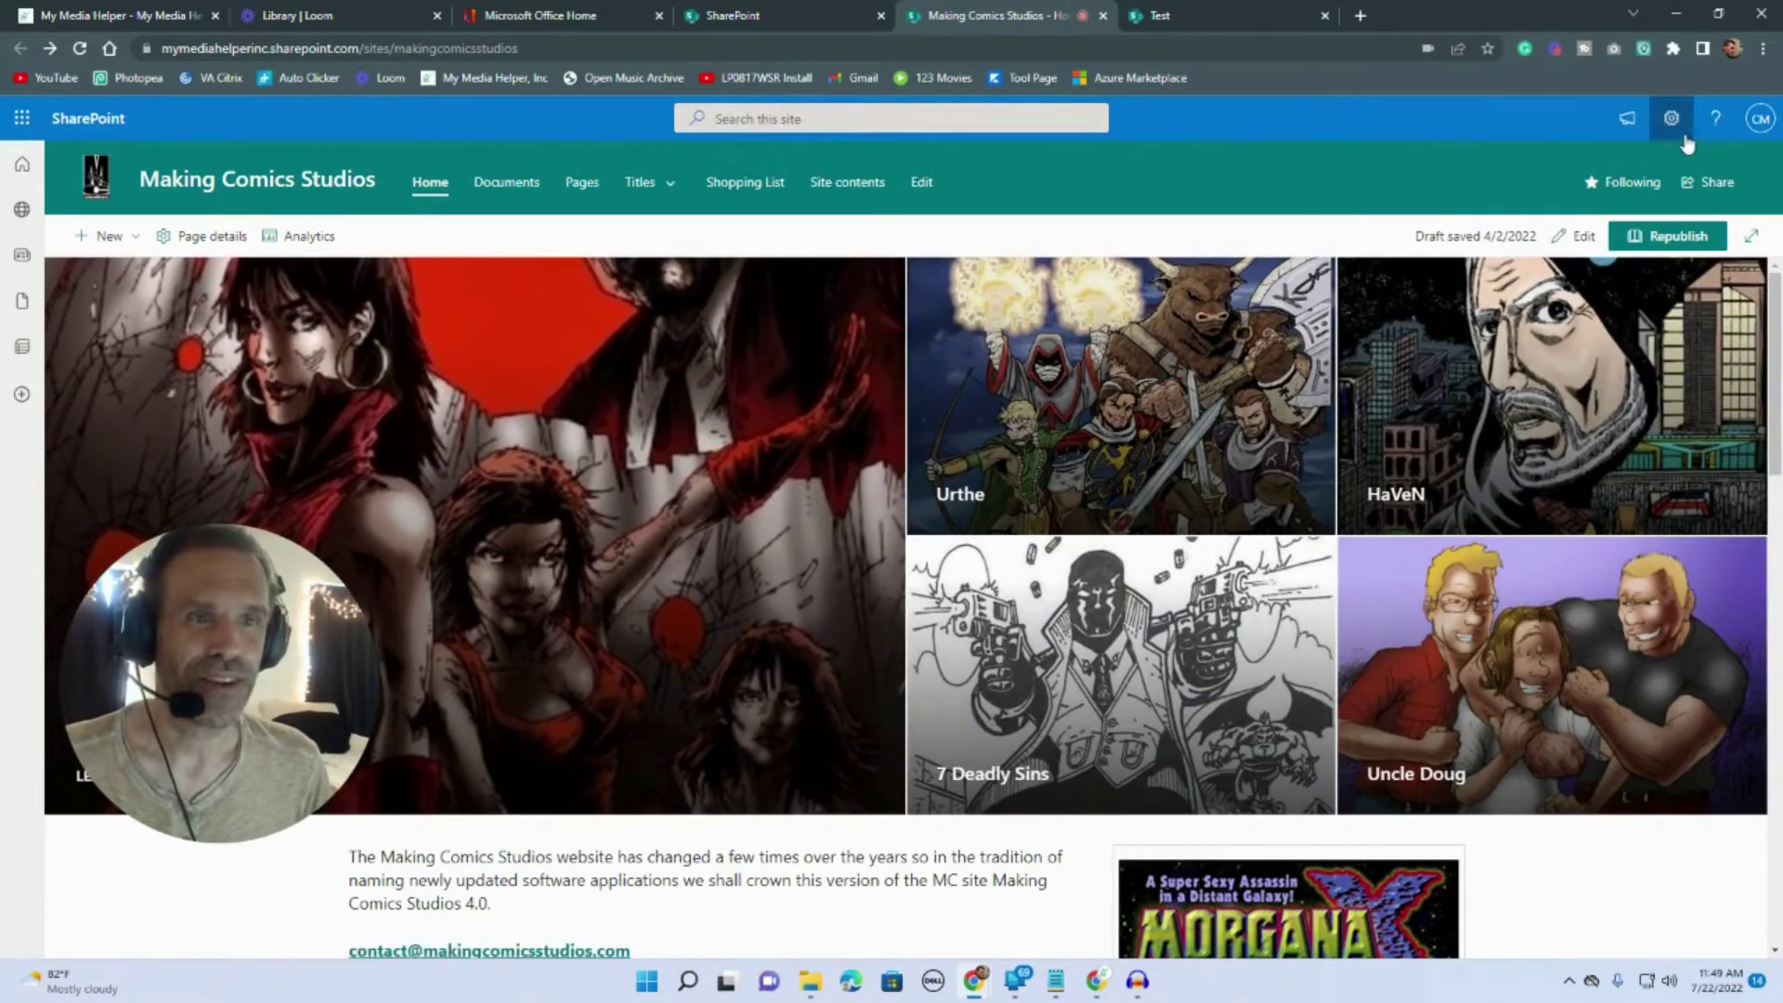
click(1679, 130)
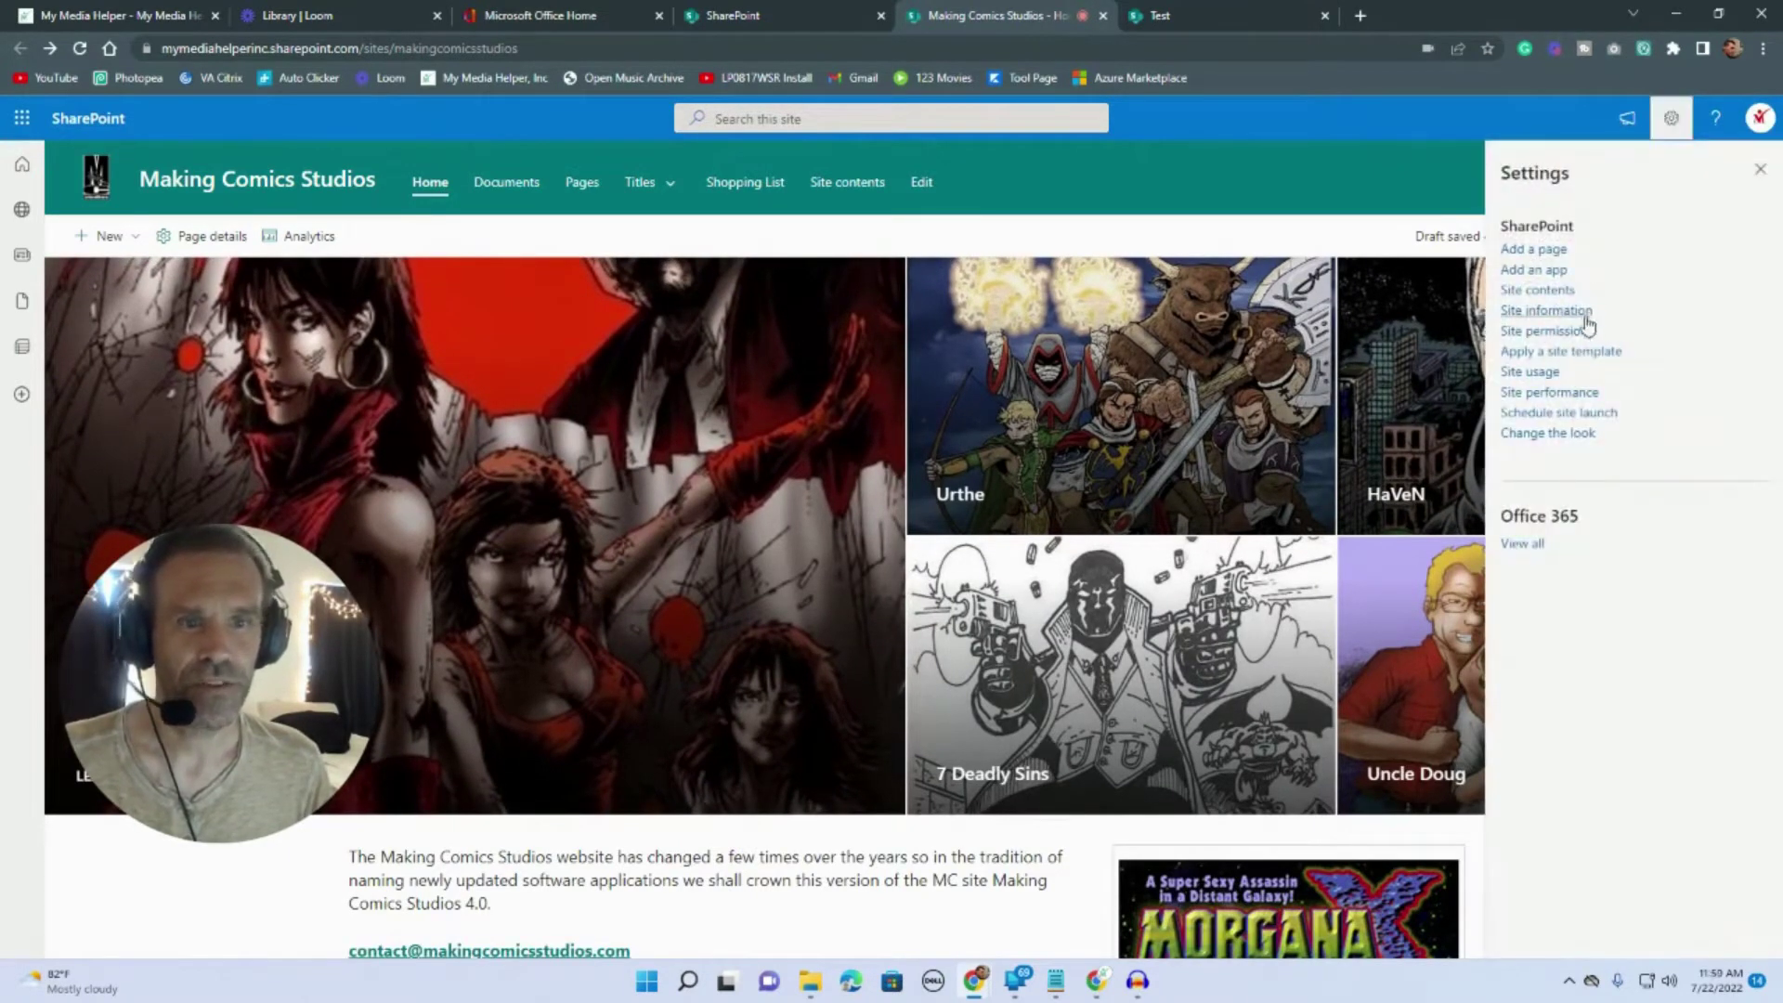
click(1589, 331)
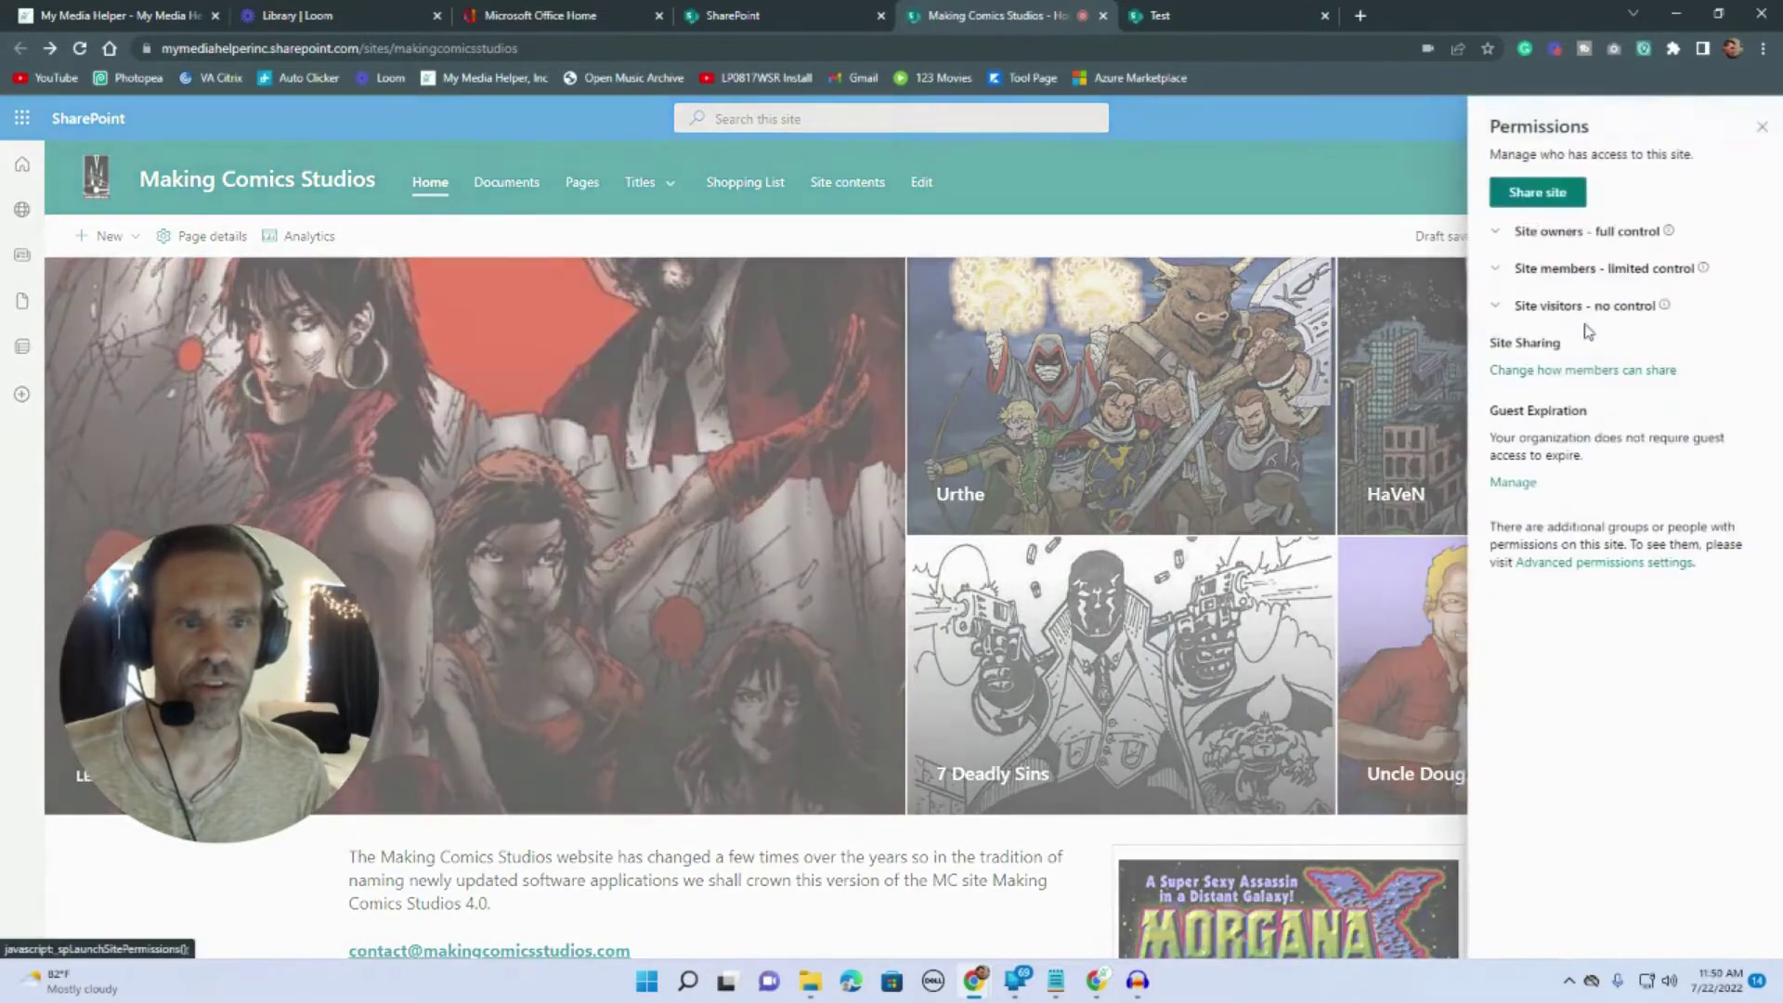
click(1577, 237)
click(1576, 237)
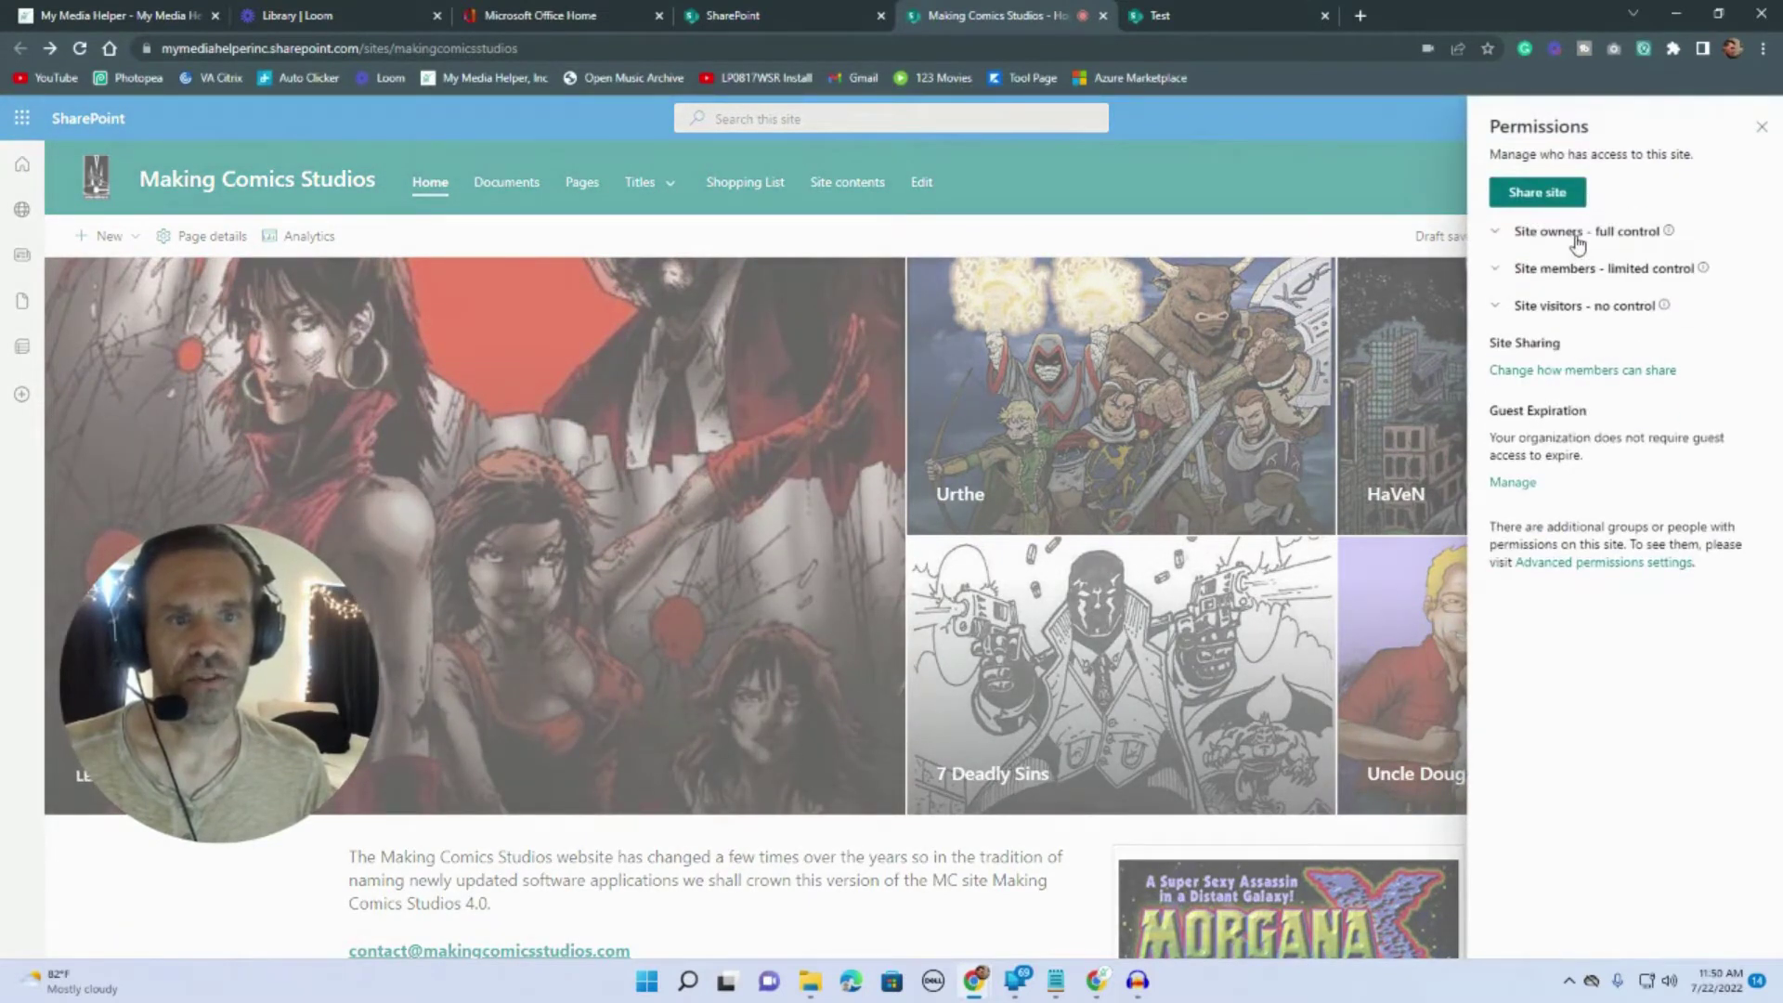
click(1577, 237)
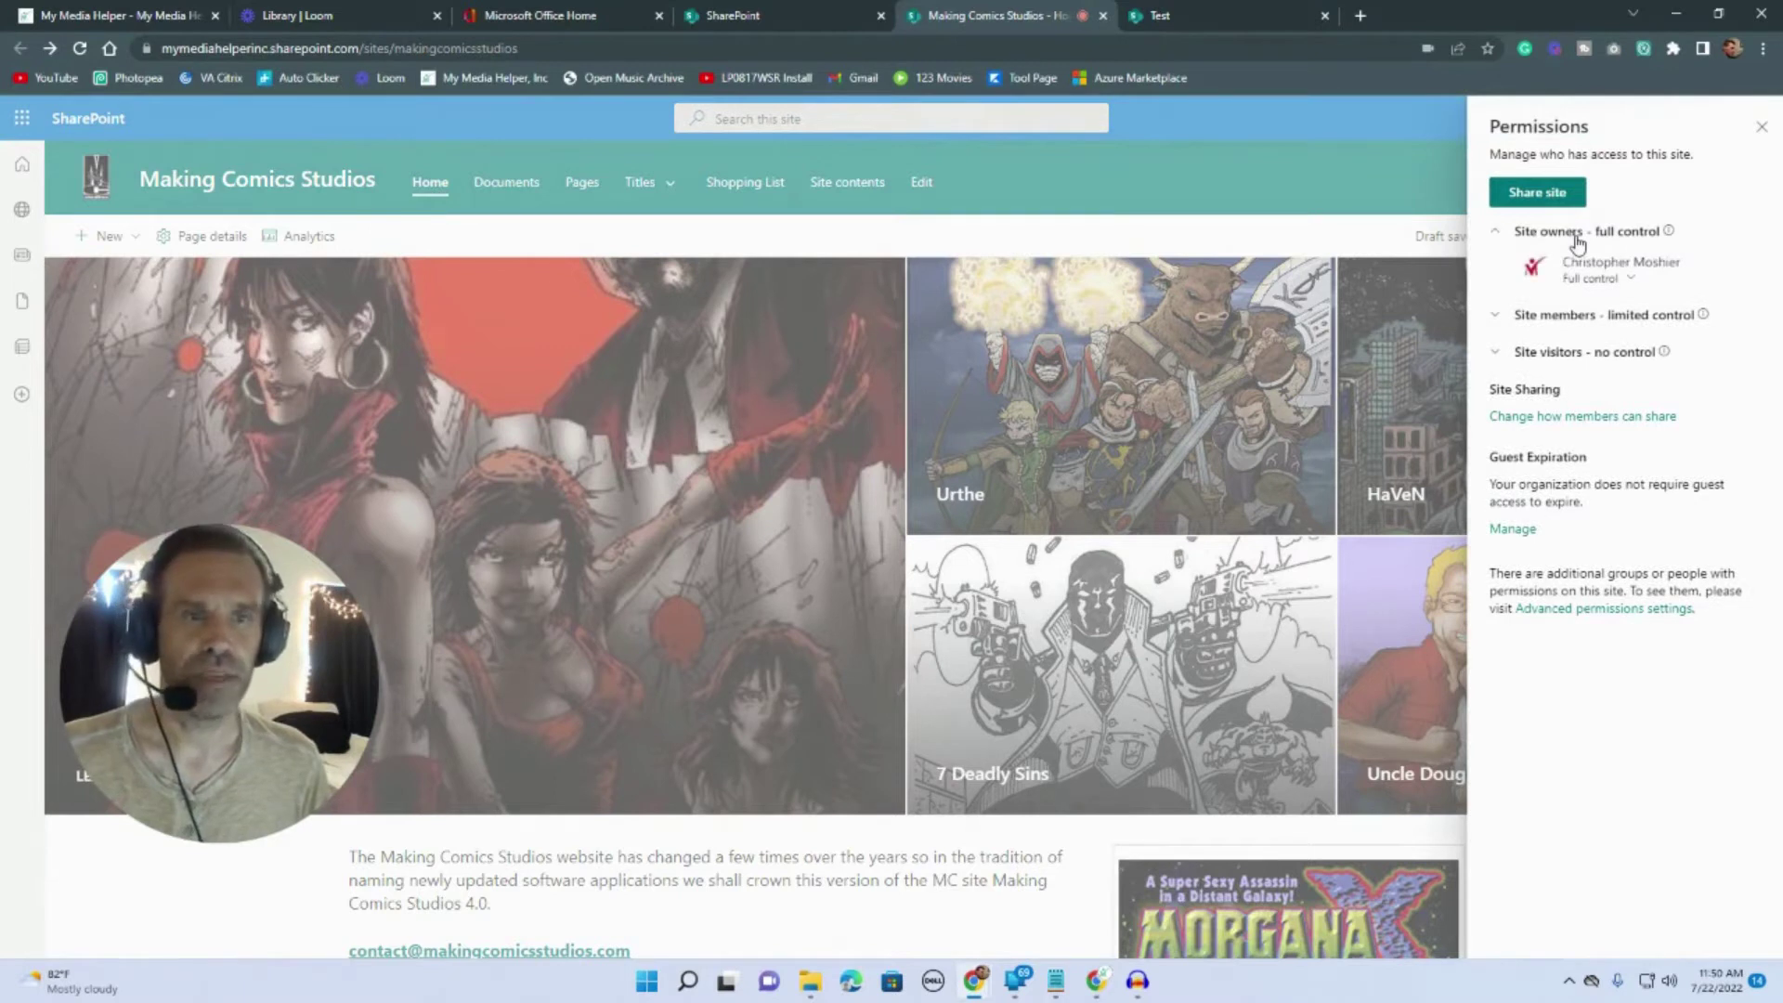
click(1576, 237)
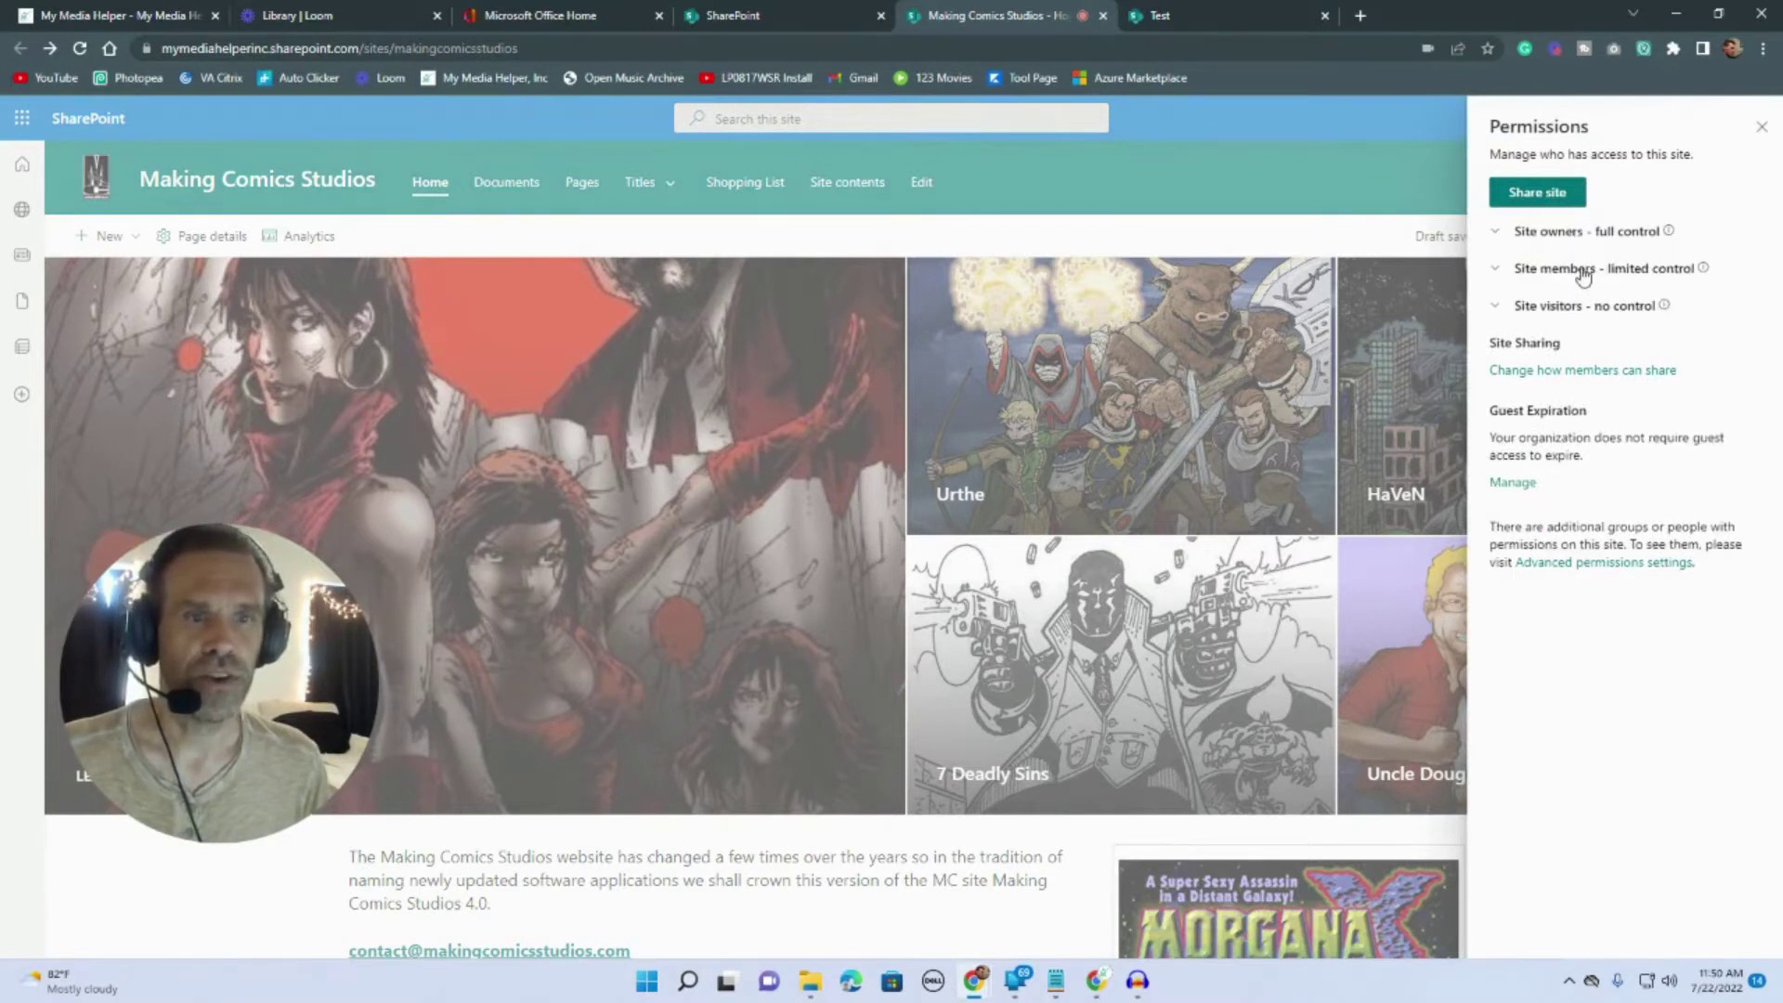
click(1583, 272)
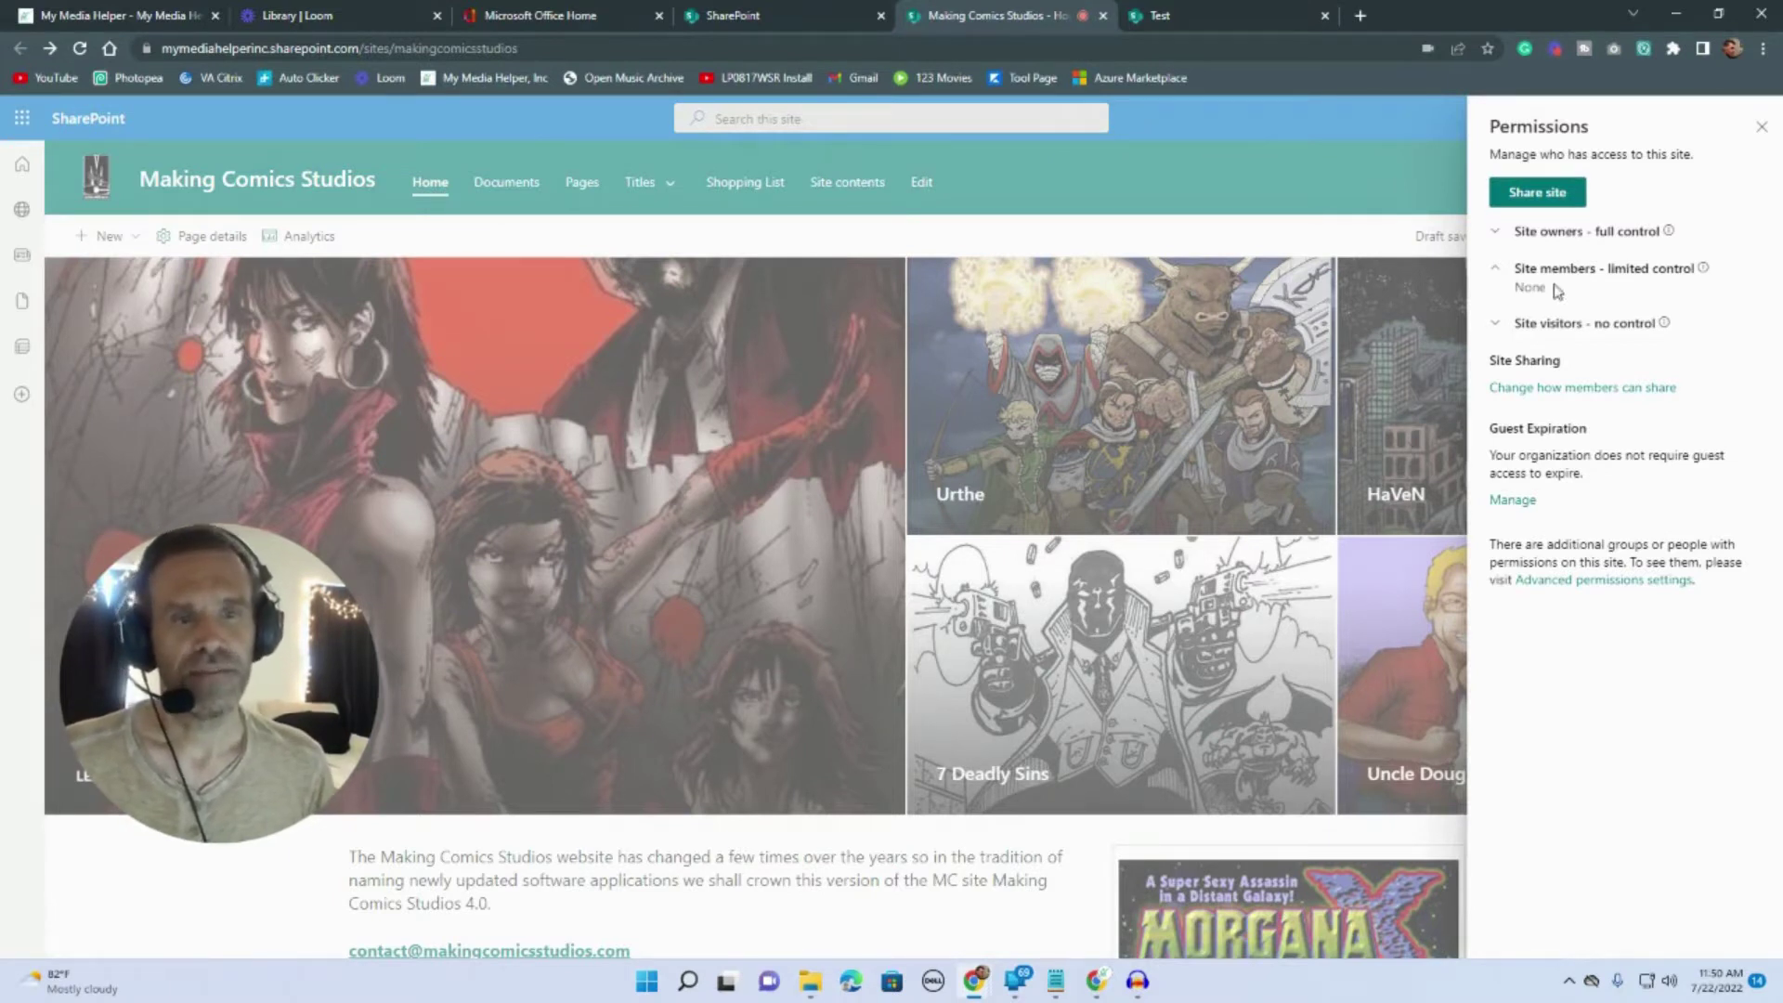
click(1556, 325)
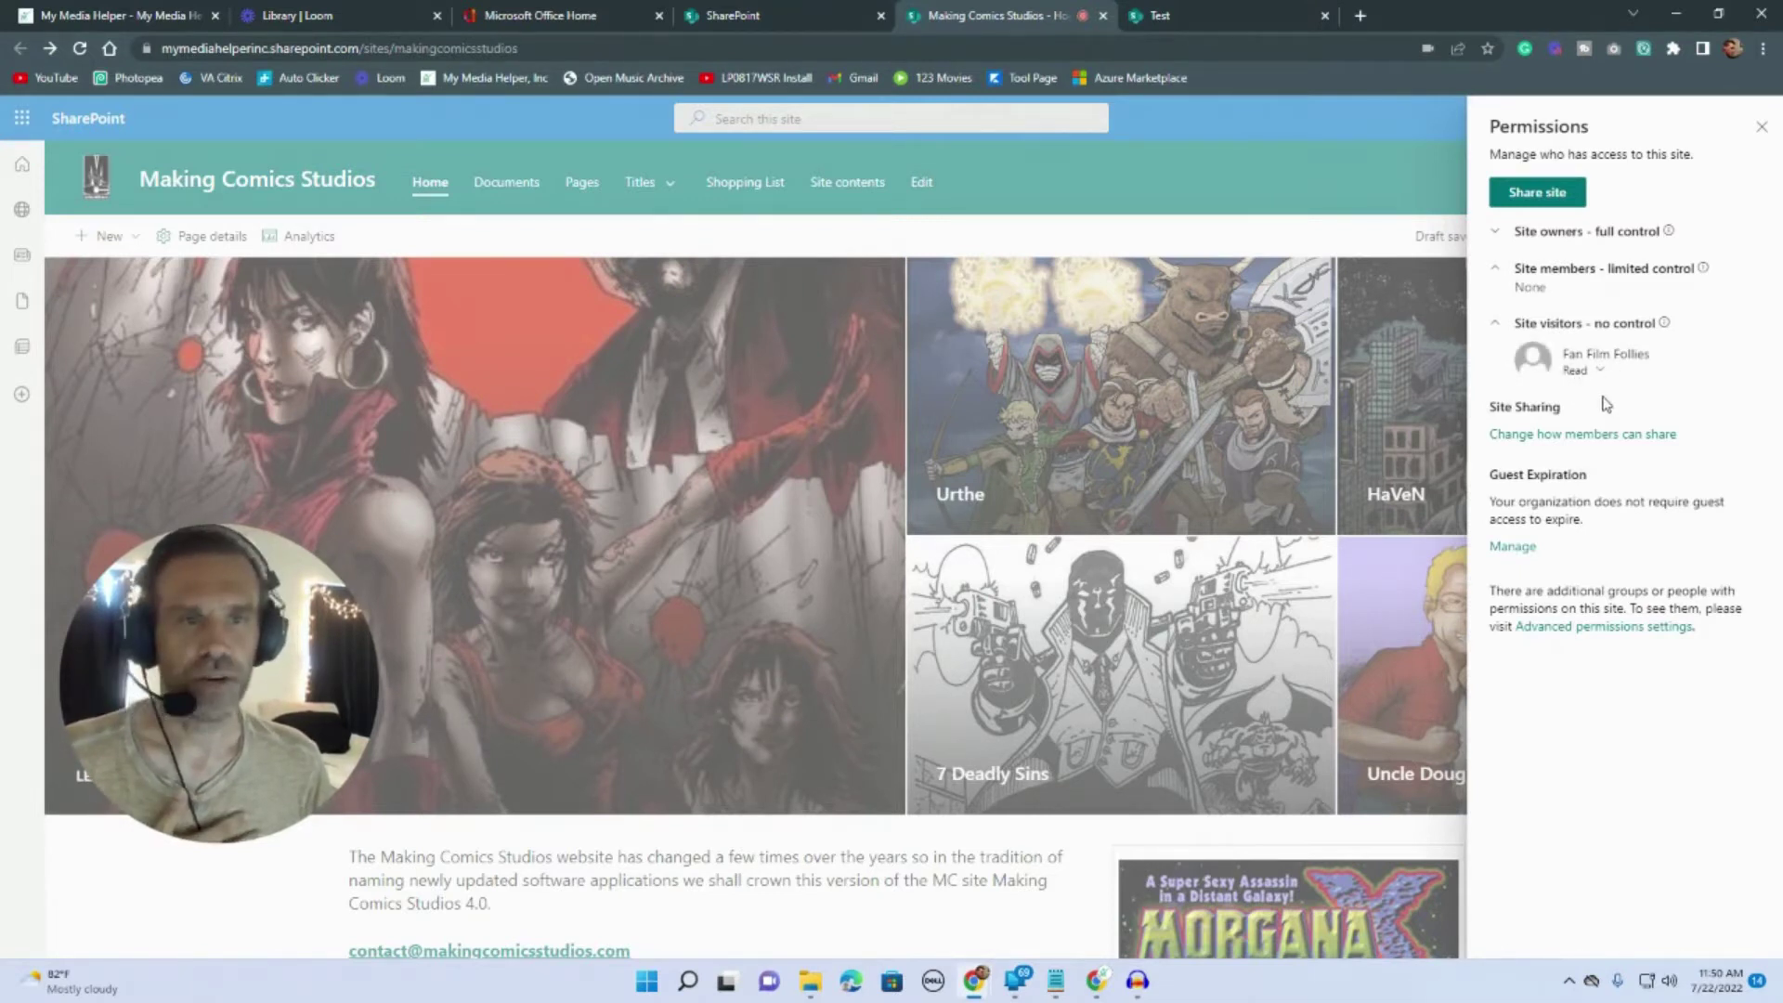
- Start sharing the site with the suggested sales user, with the email invitation turned off
click(1549, 325)
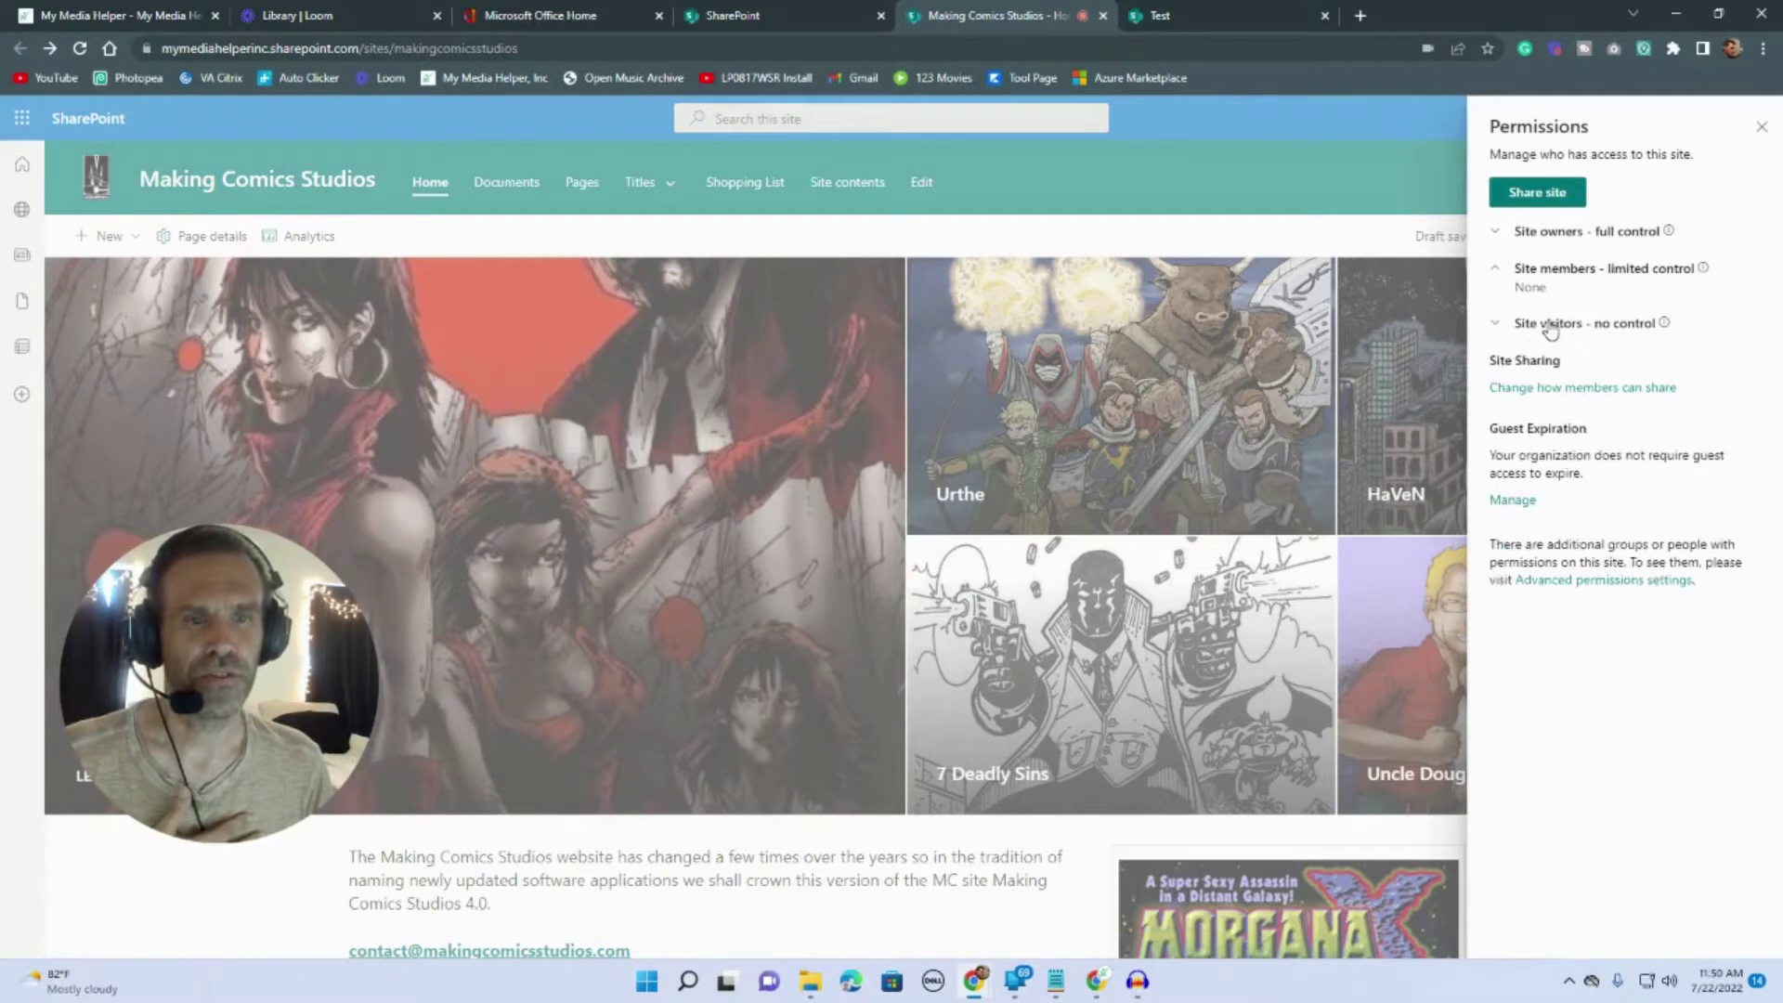
click(1529, 196)
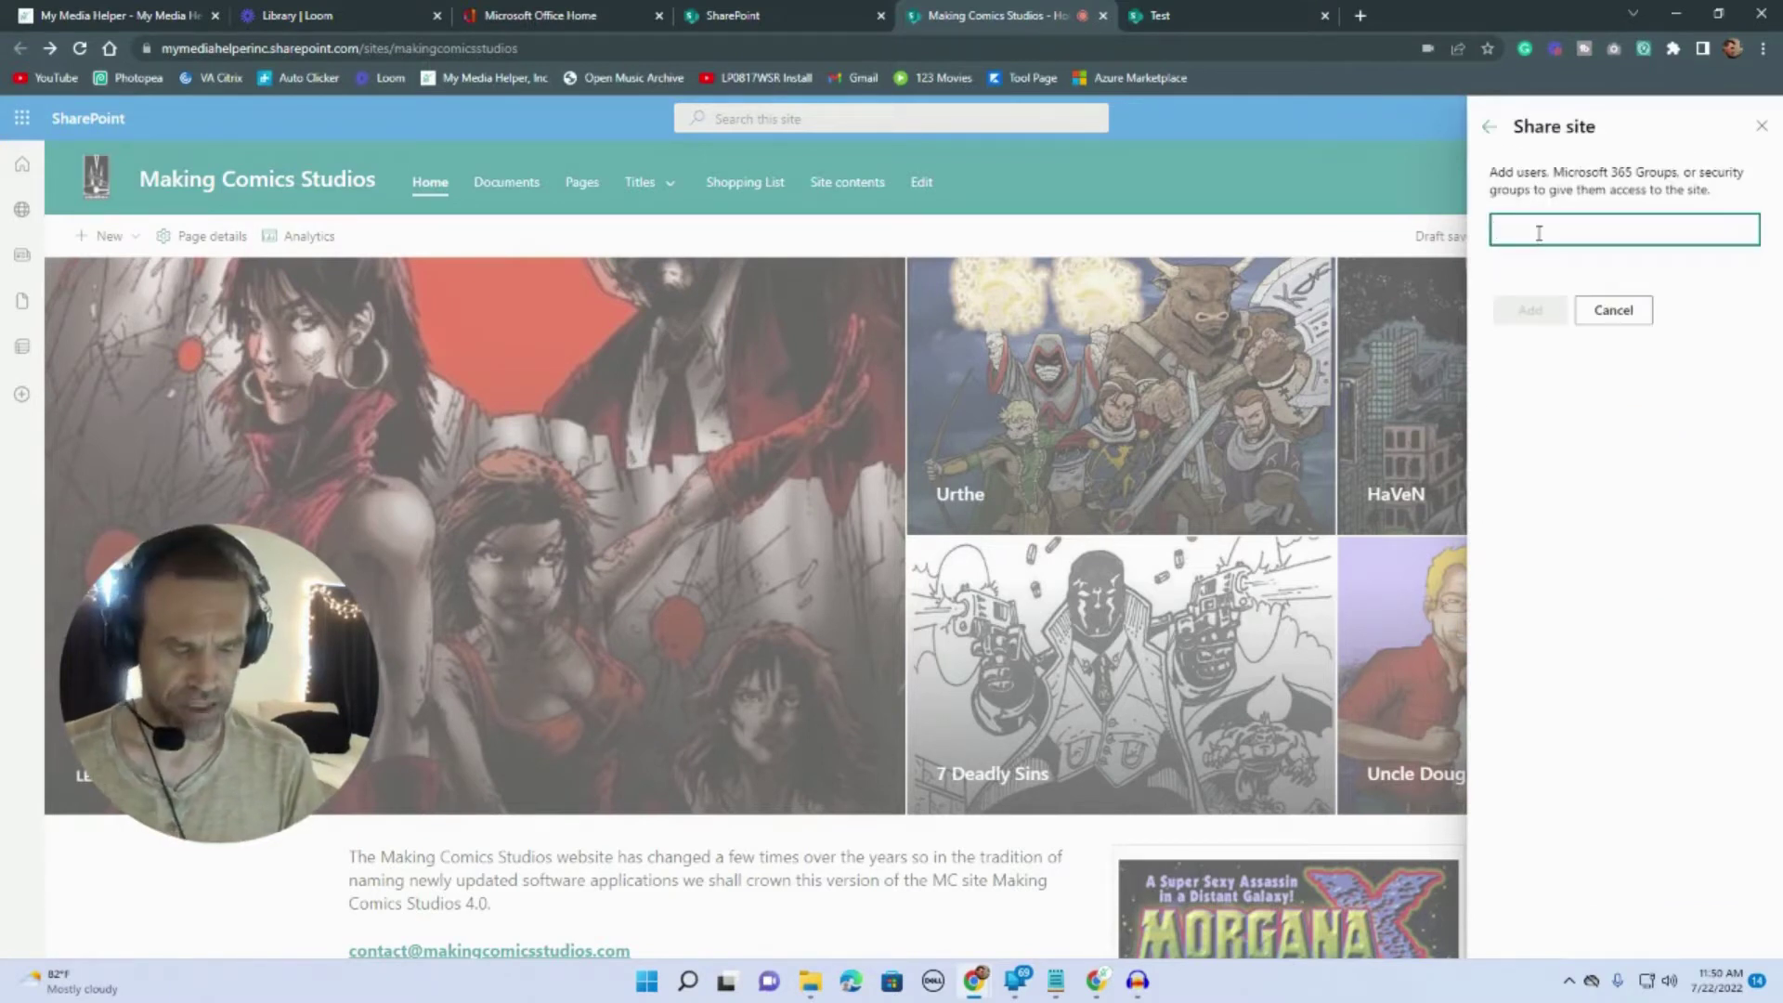
text(krown)
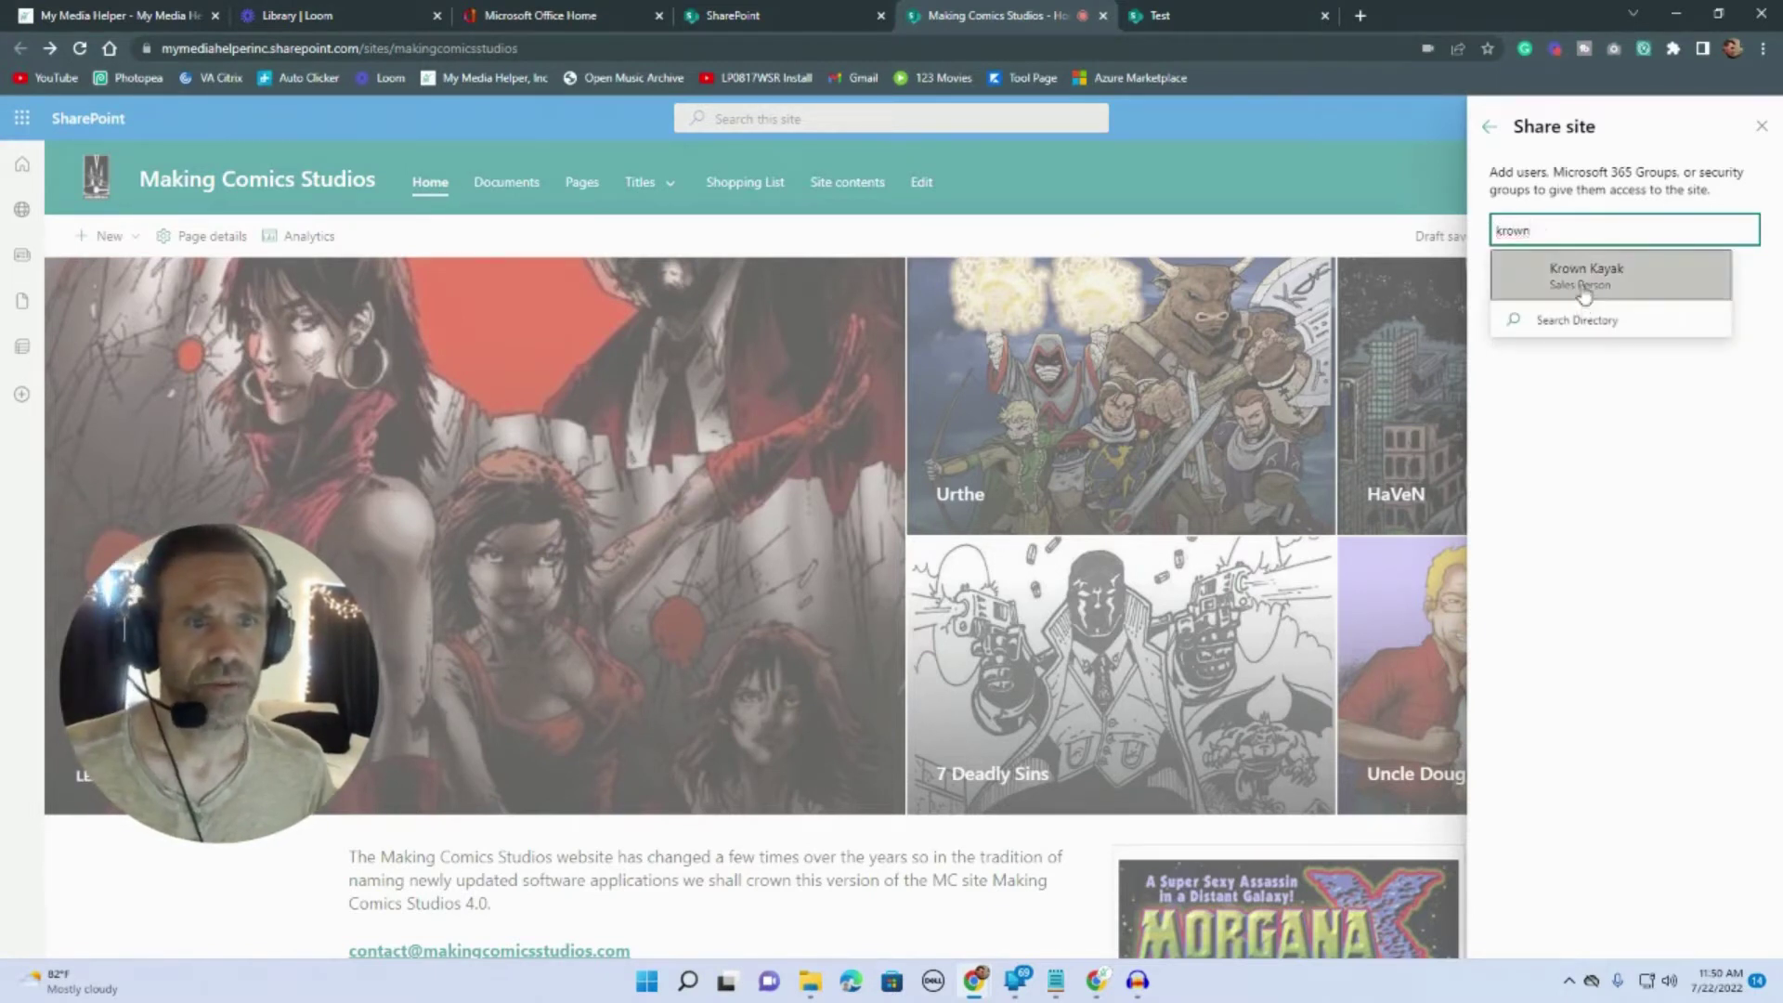
click(1585, 279)
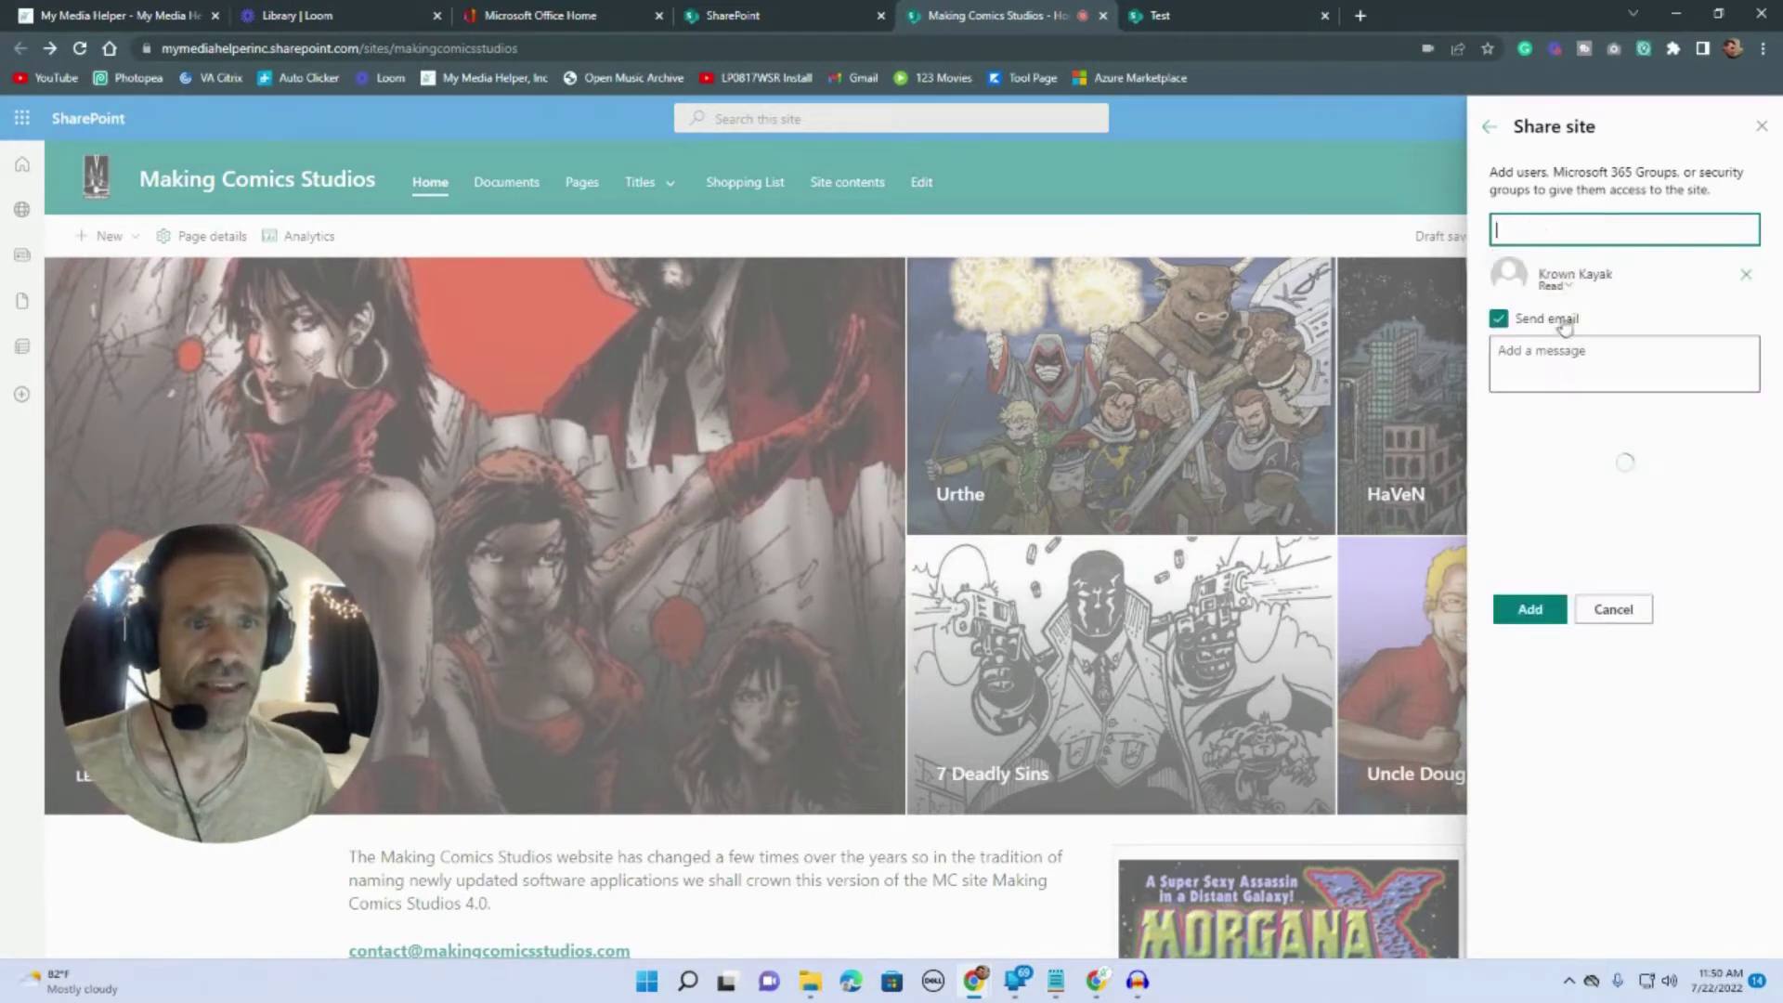
click(1500, 319)
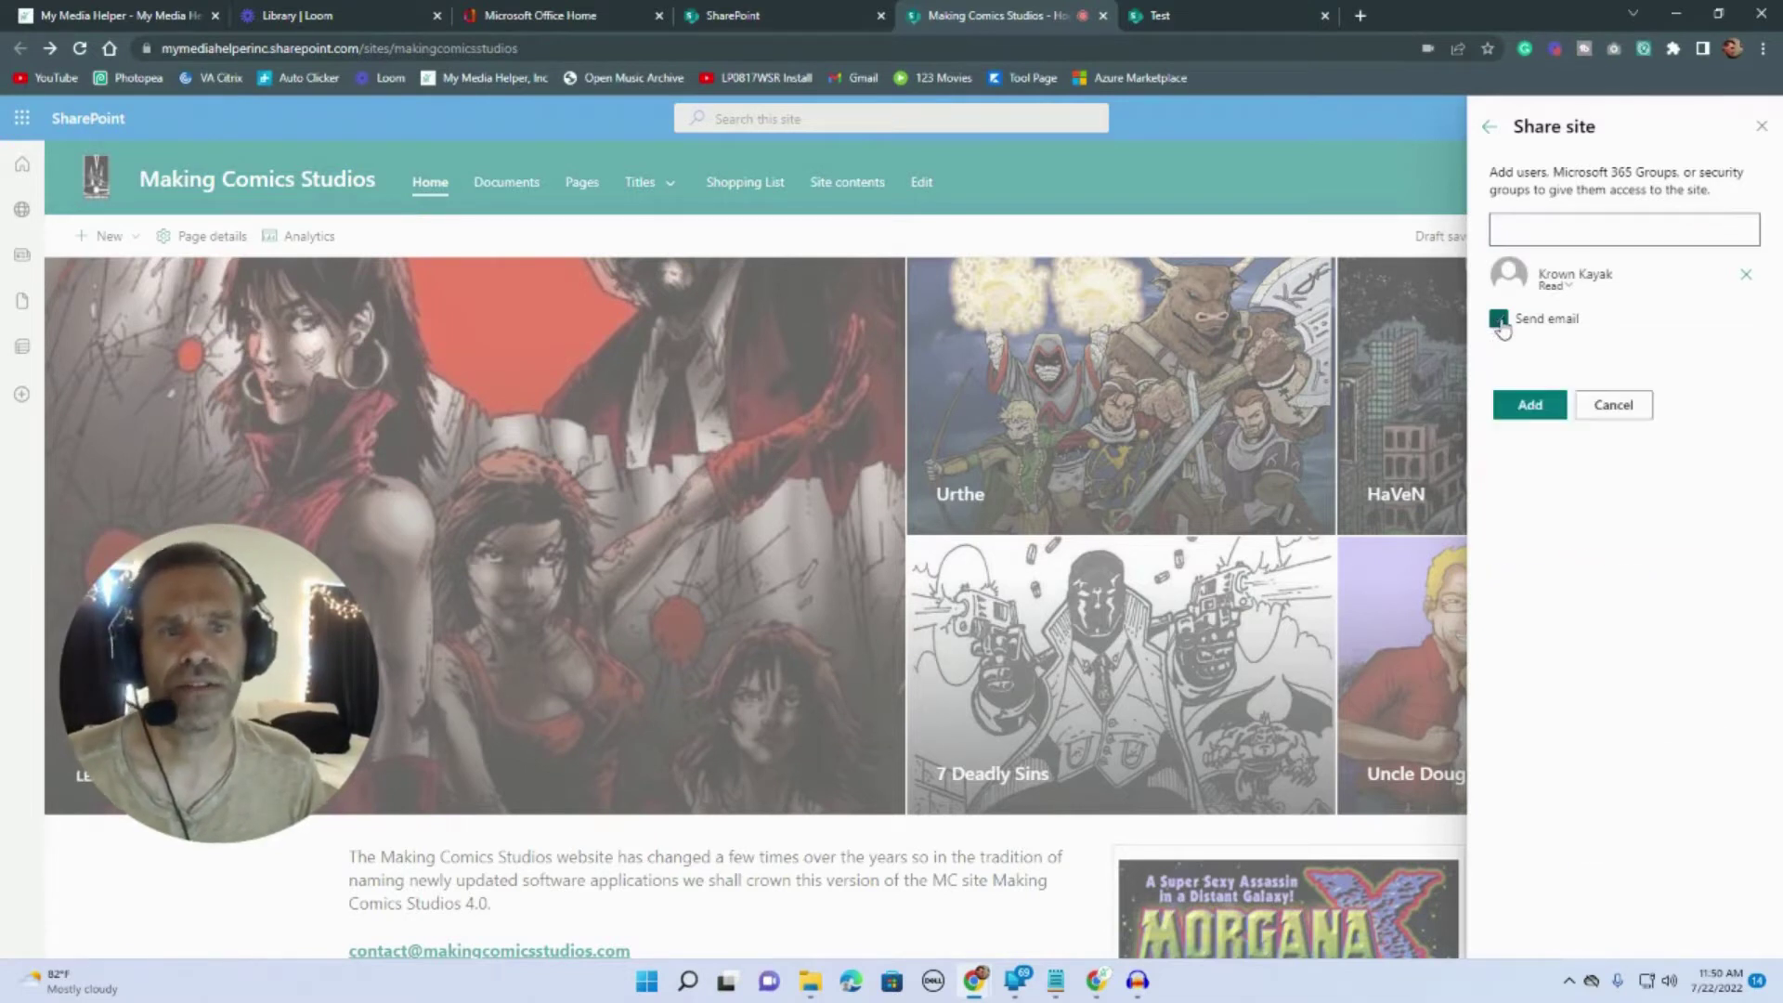
- Try Edit and Full control, then settle on Read permission and add the user
click(1566, 288)
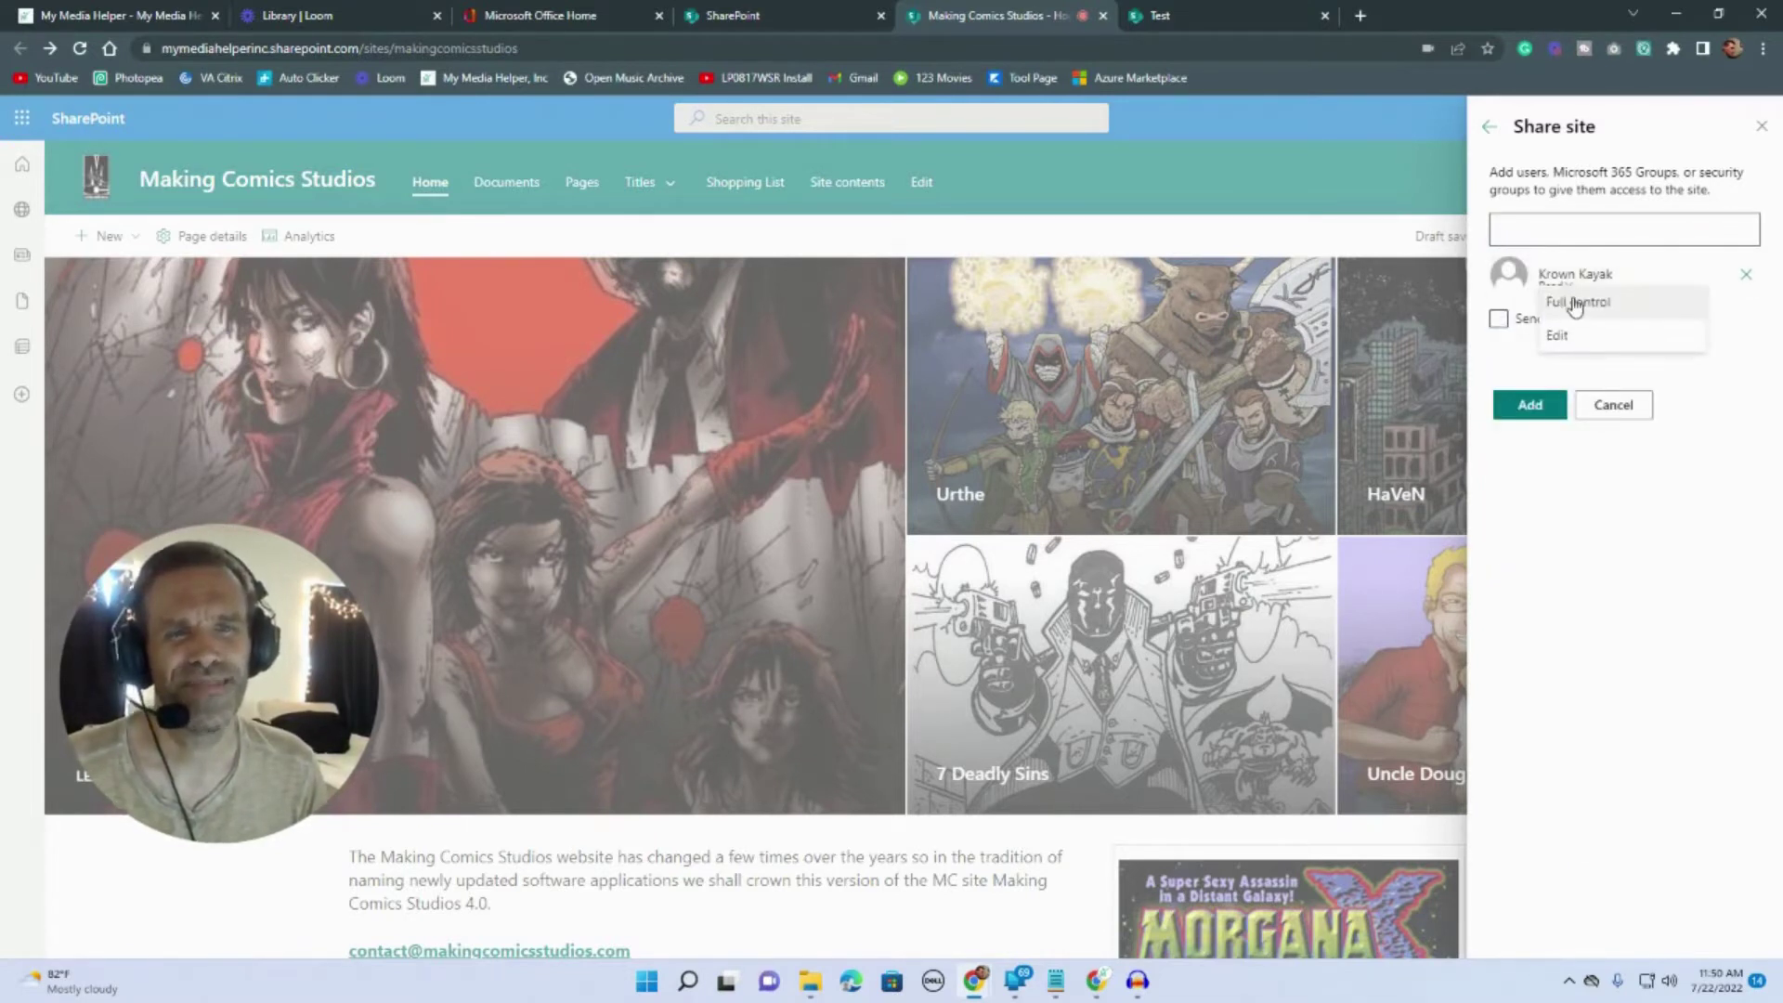
click(1567, 335)
click(1514, 231)
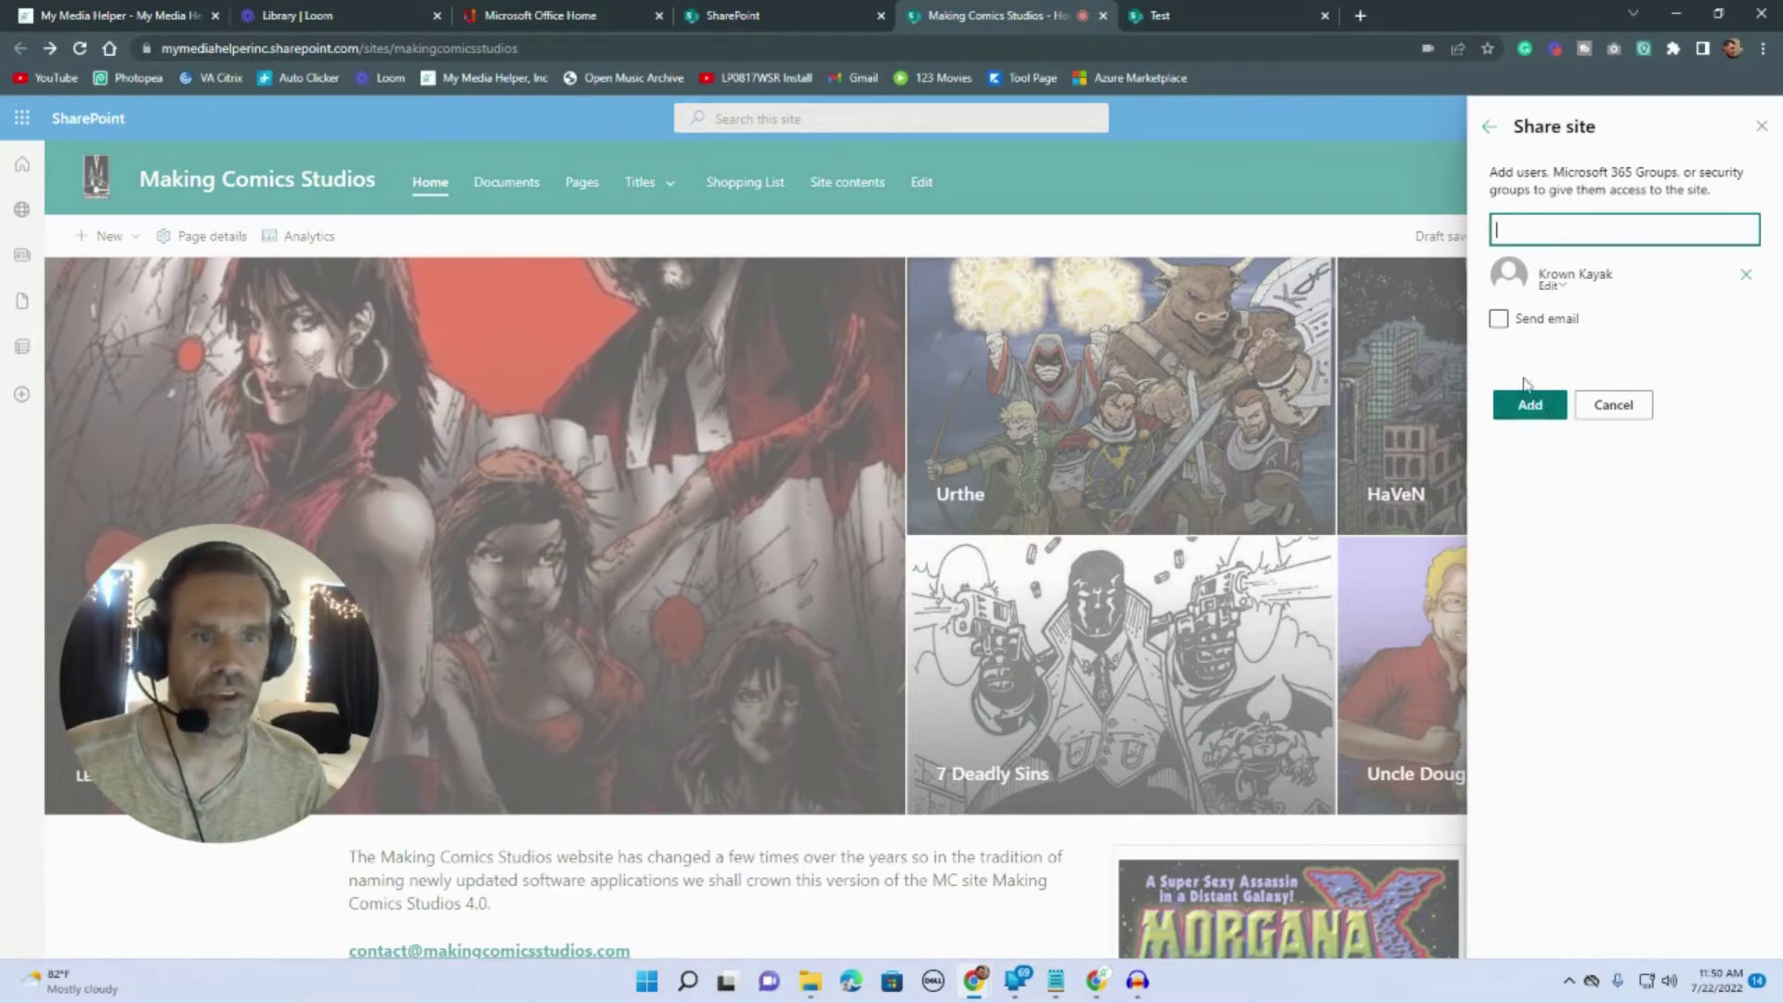
click(1551, 287)
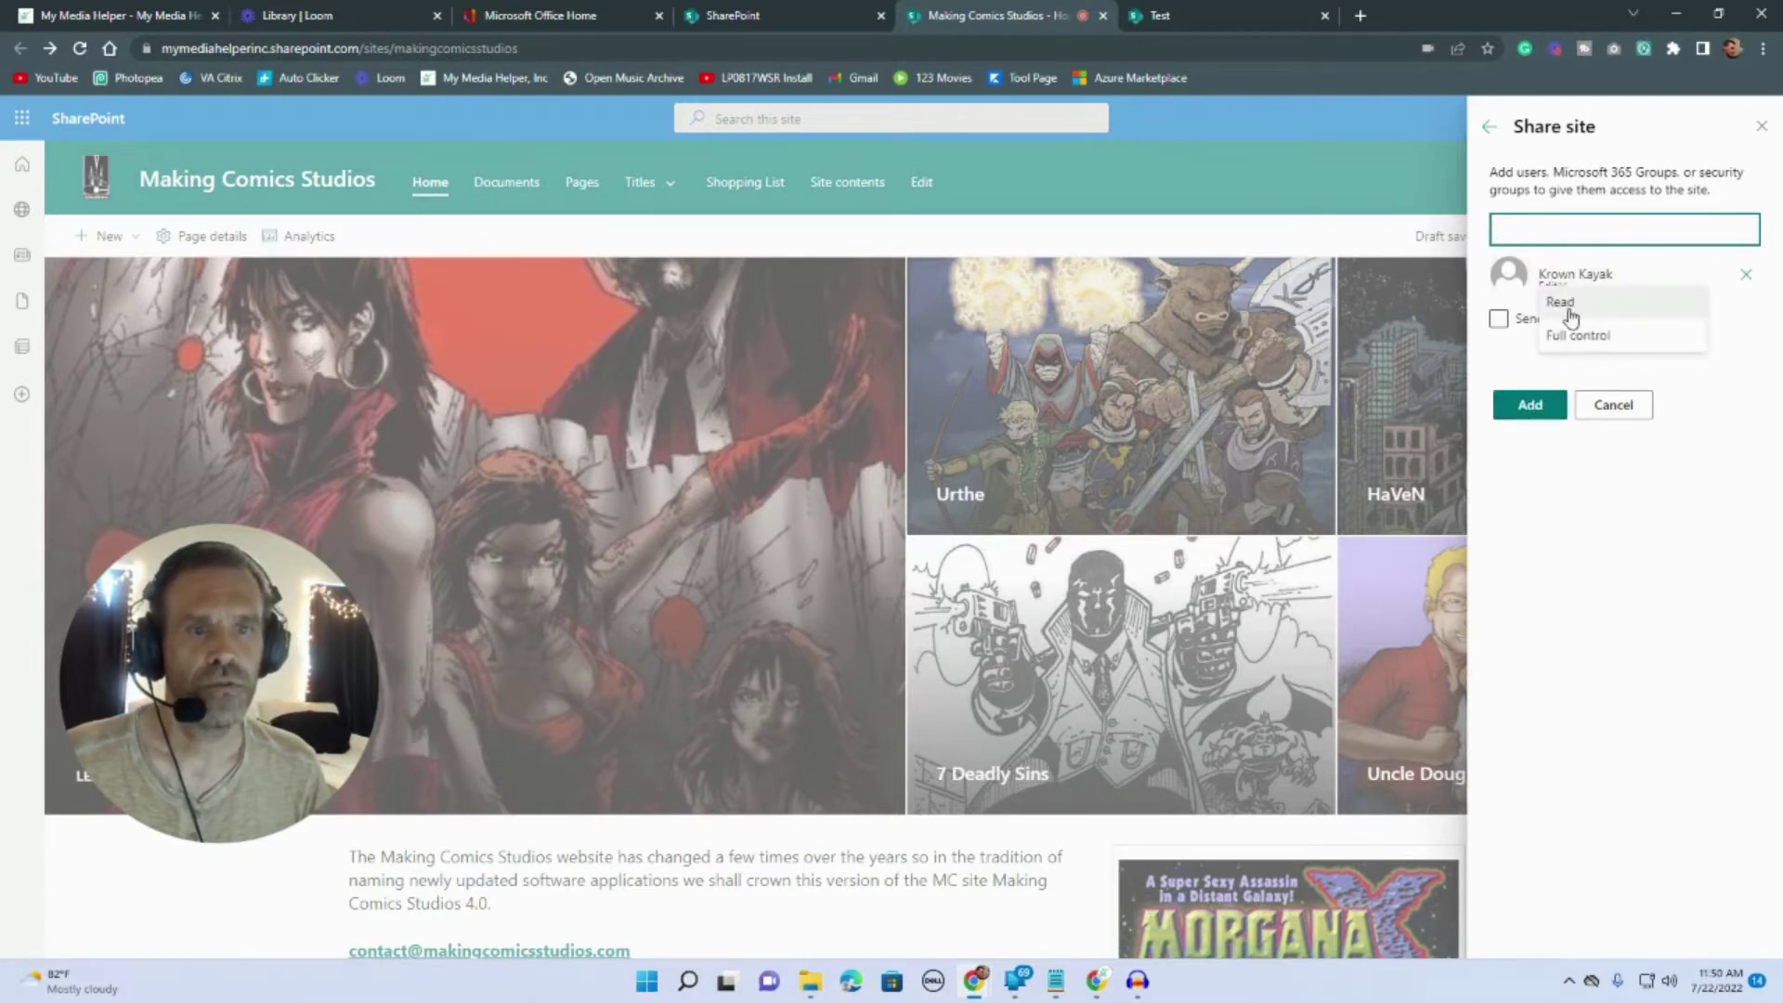
click(1582, 337)
click(1565, 287)
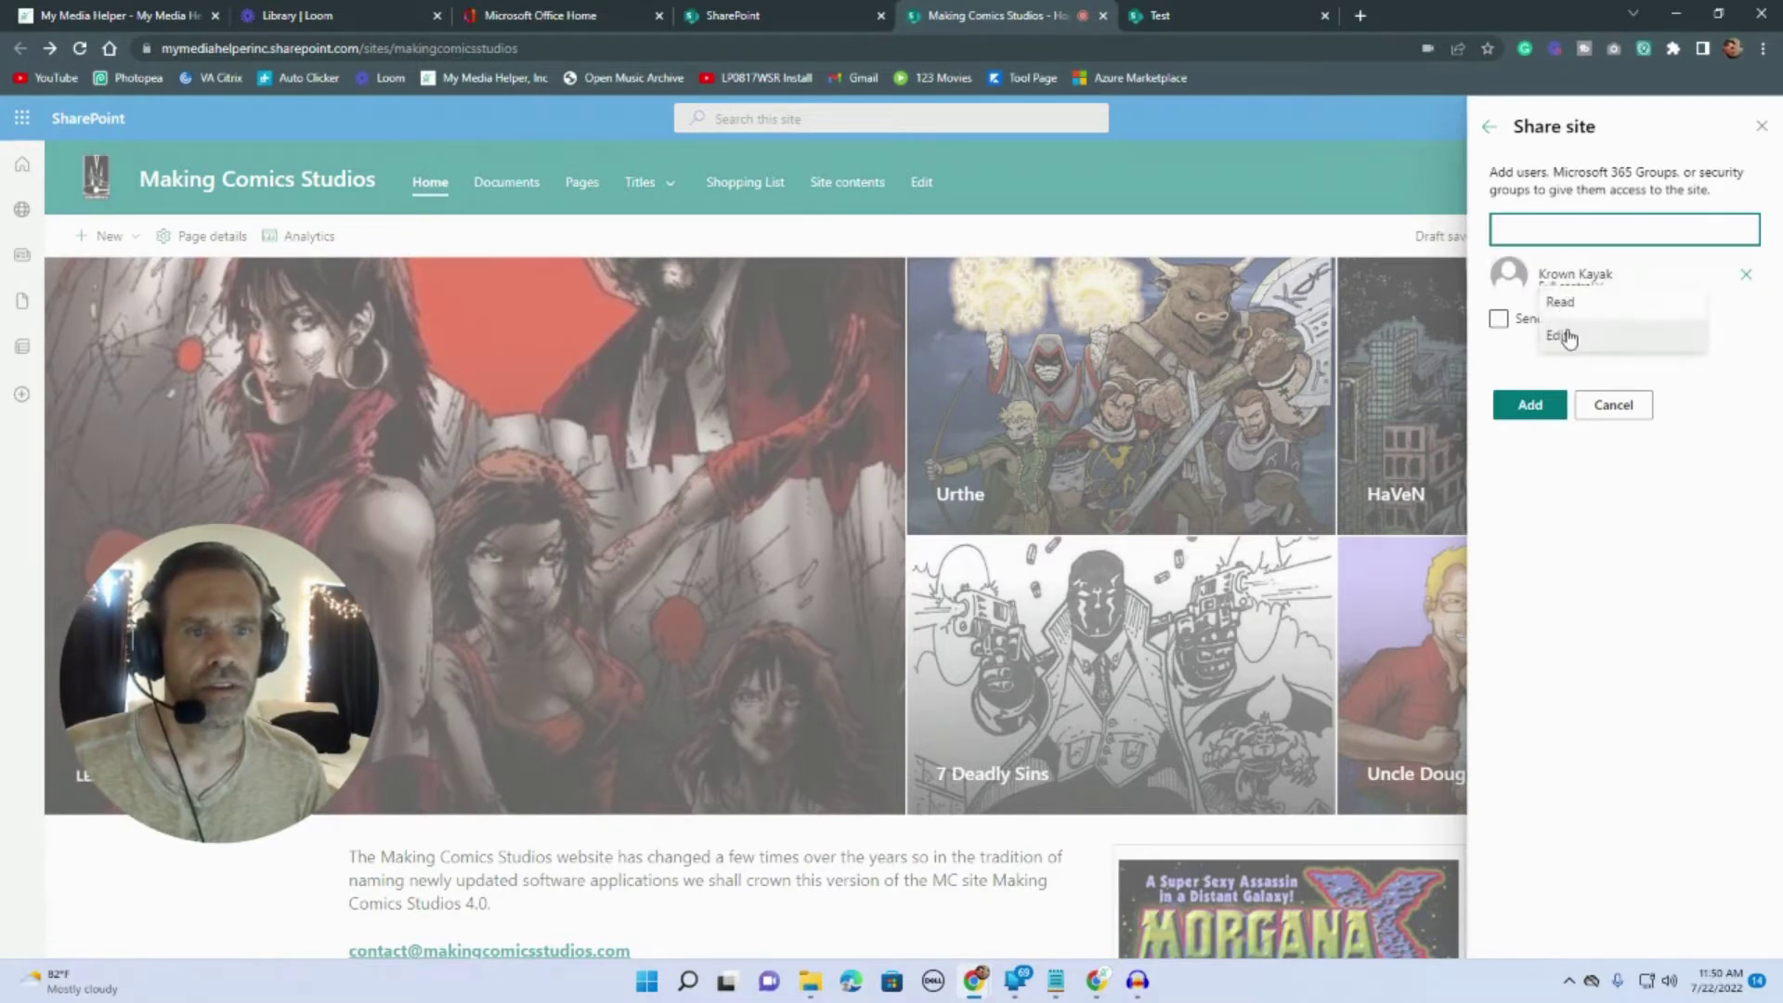
click(1568, 312)
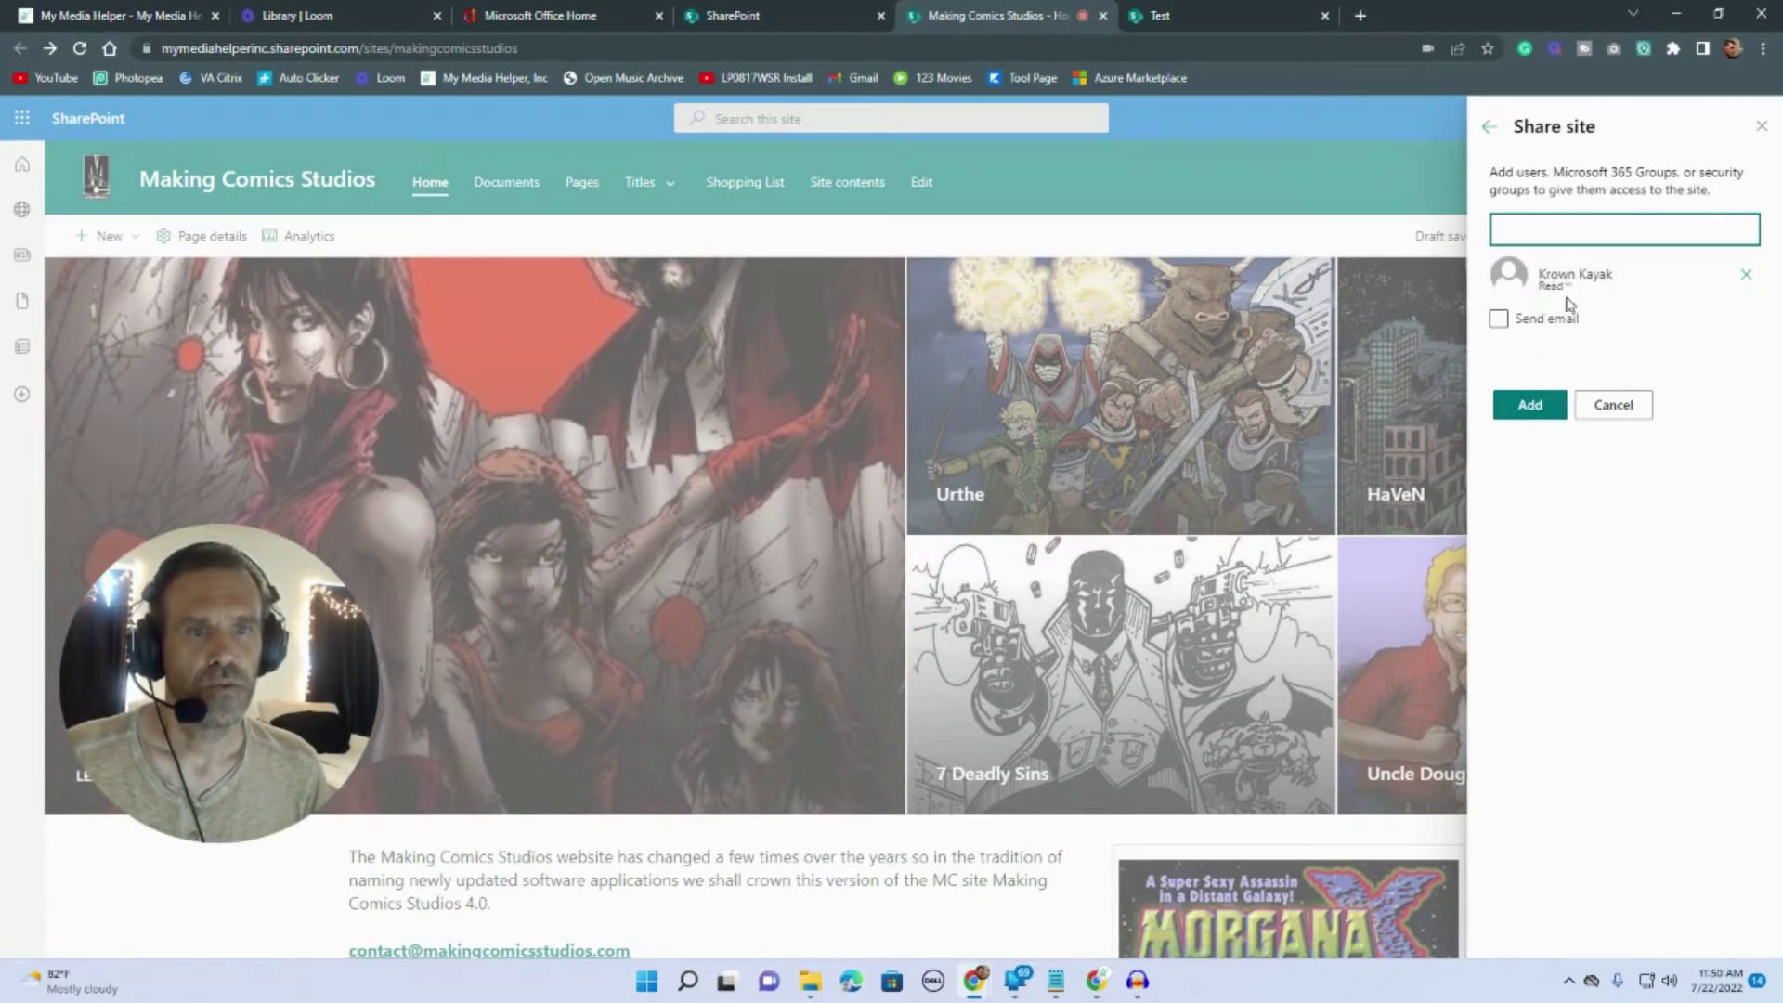
click(1549, 416)
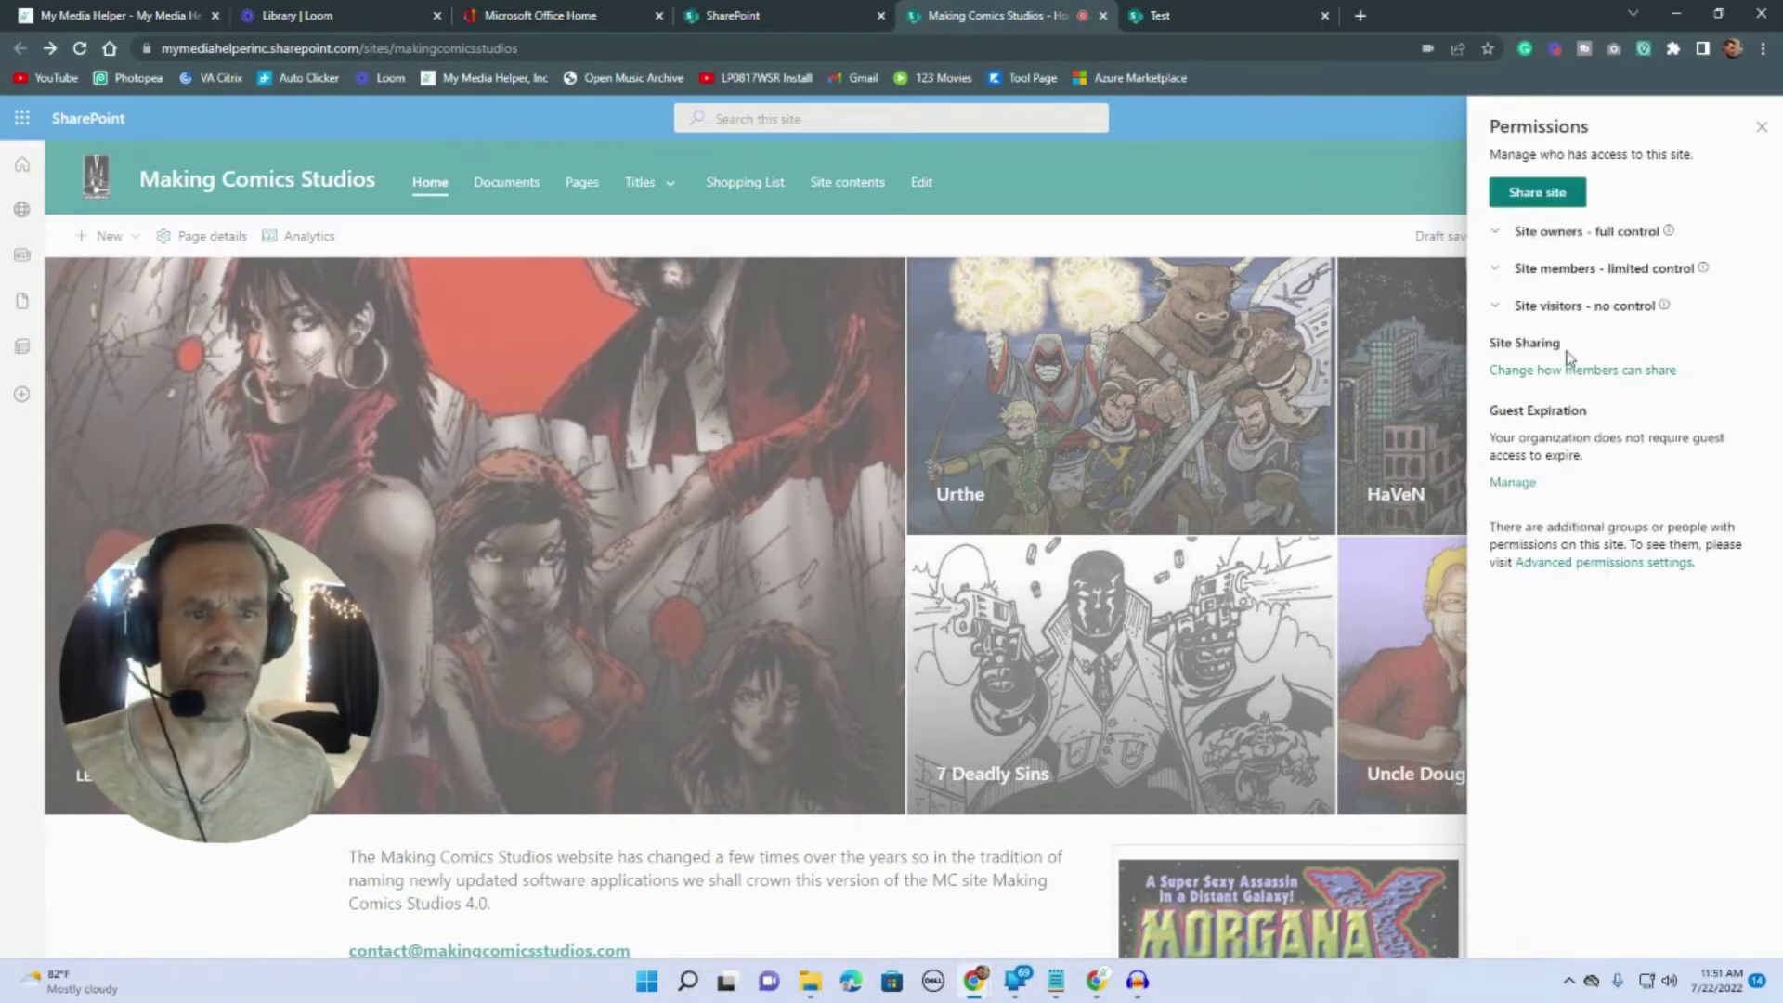
- Expand the site visitors list and highlight the site name and tenant domain in the URL
click(1570, 306)
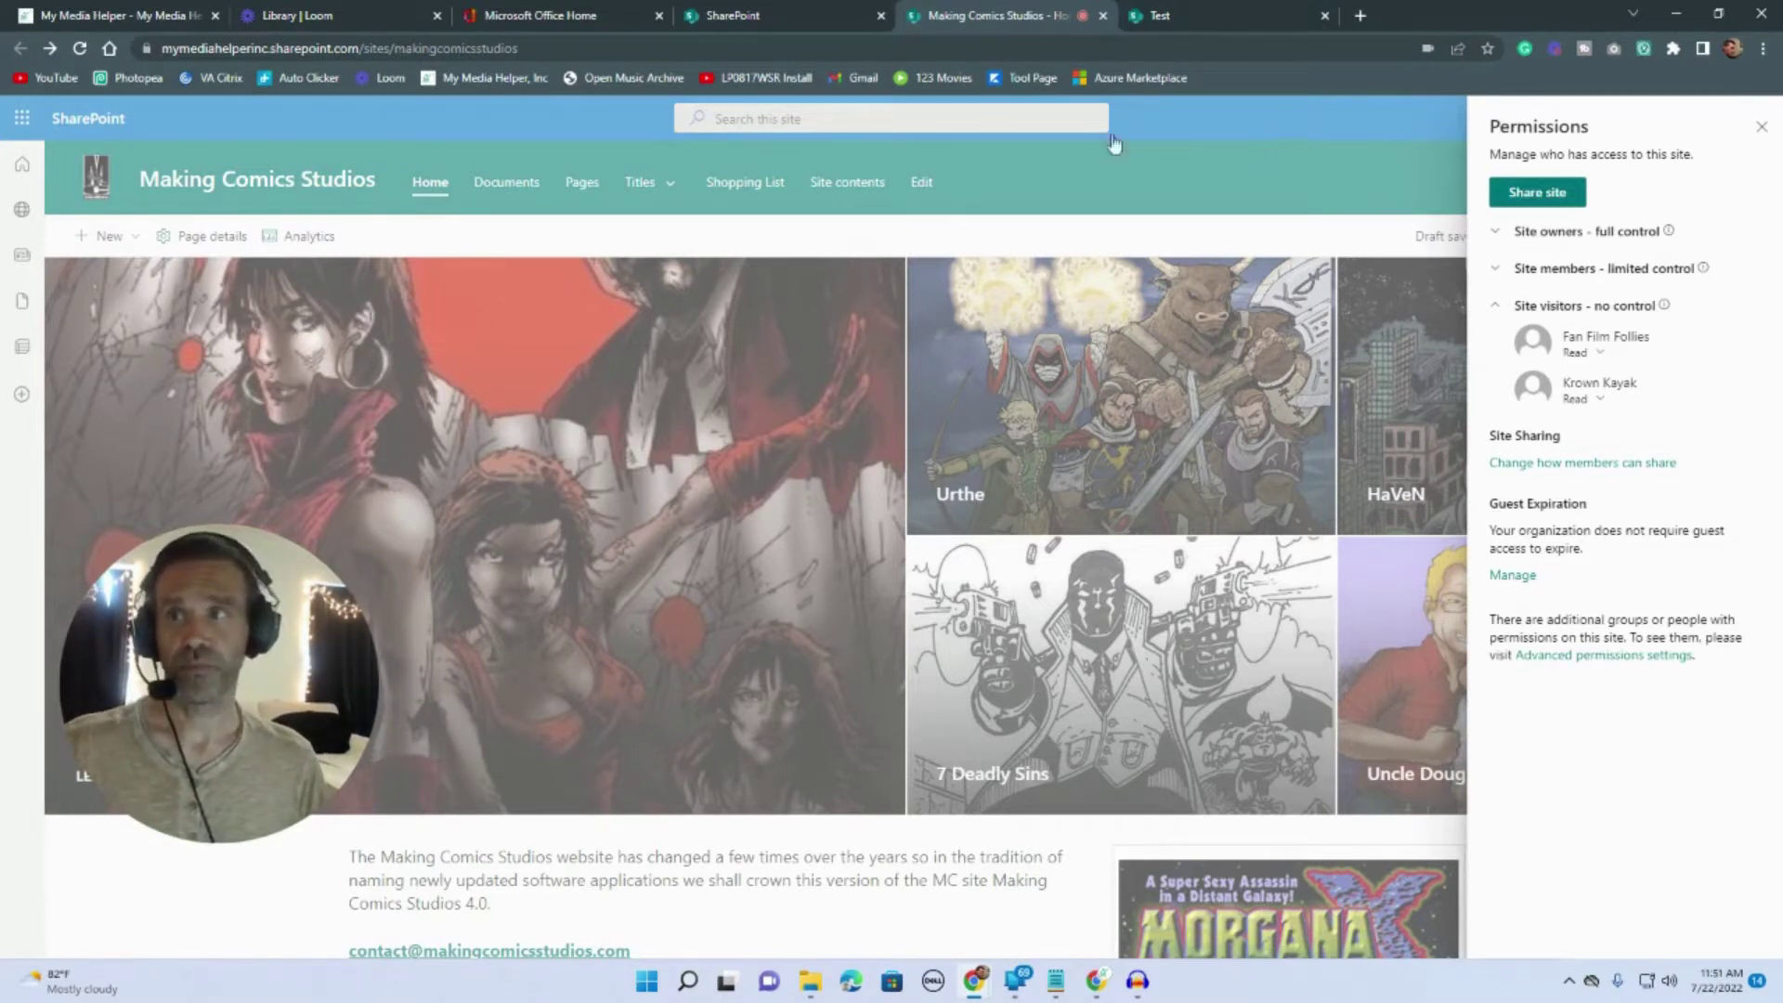
drag(522, 49, 393, 48)
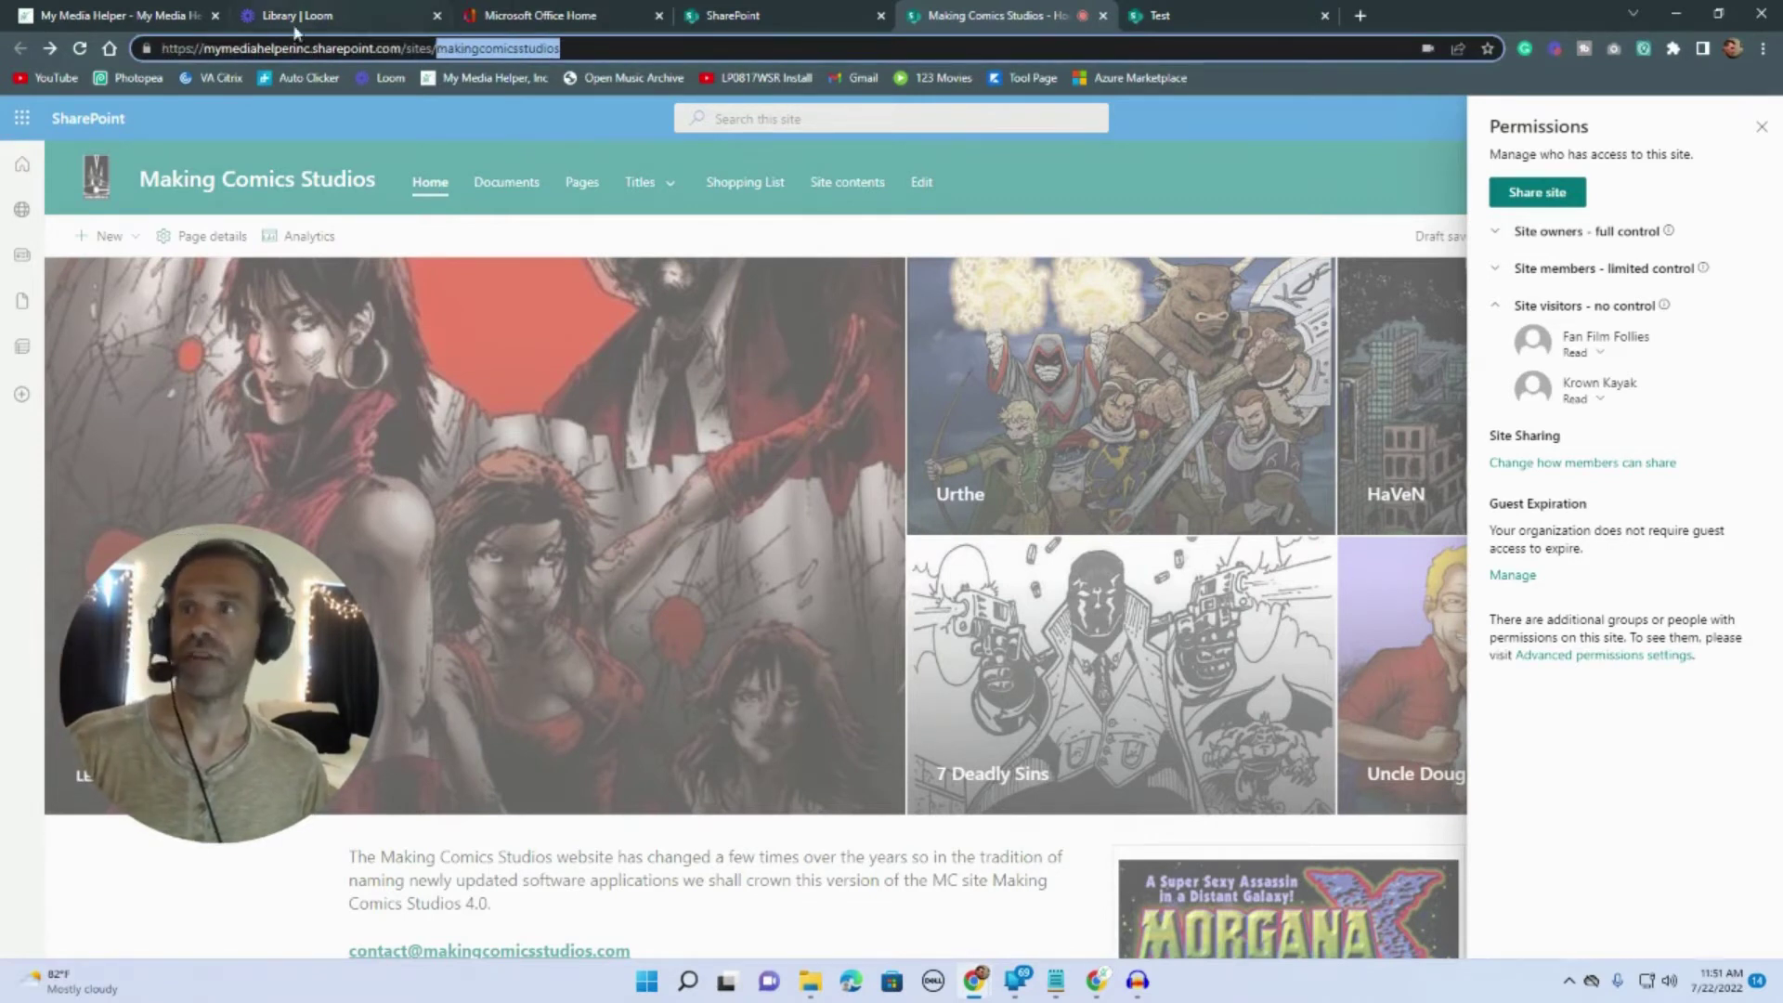
drag(401, 48, 122, 37)
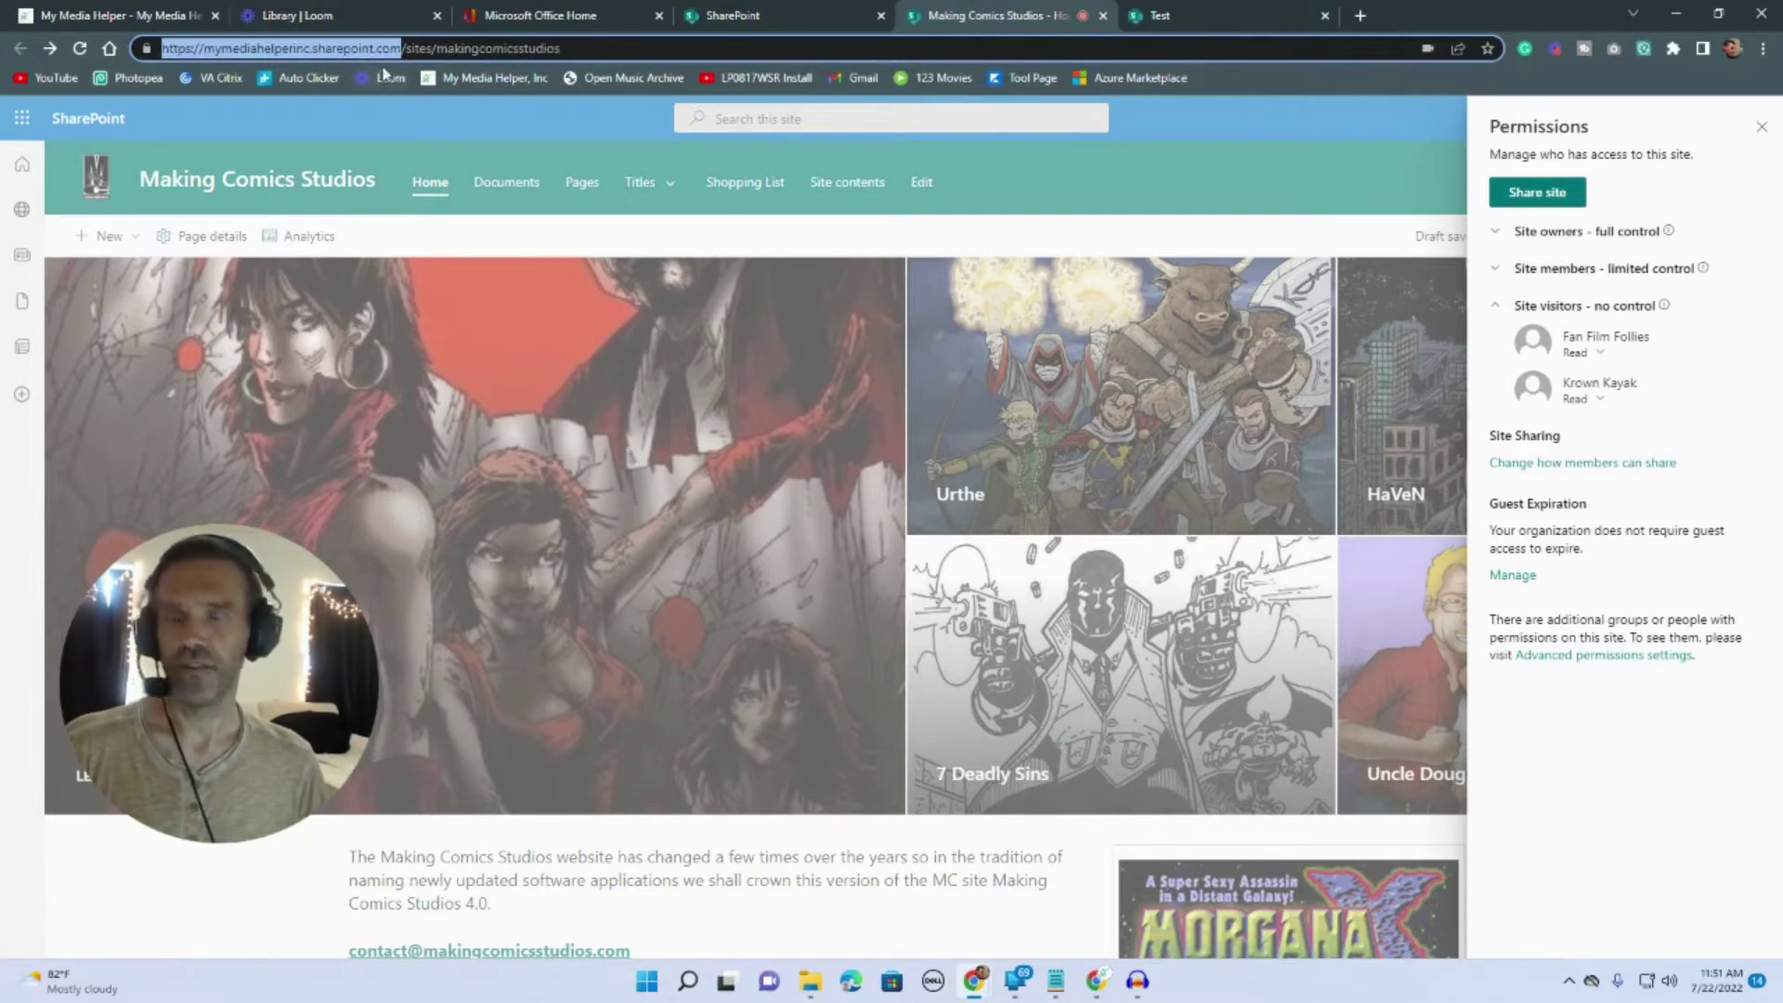
- Share the site with the second sales user at Edit level, without an email invitation
click(1549, 199)
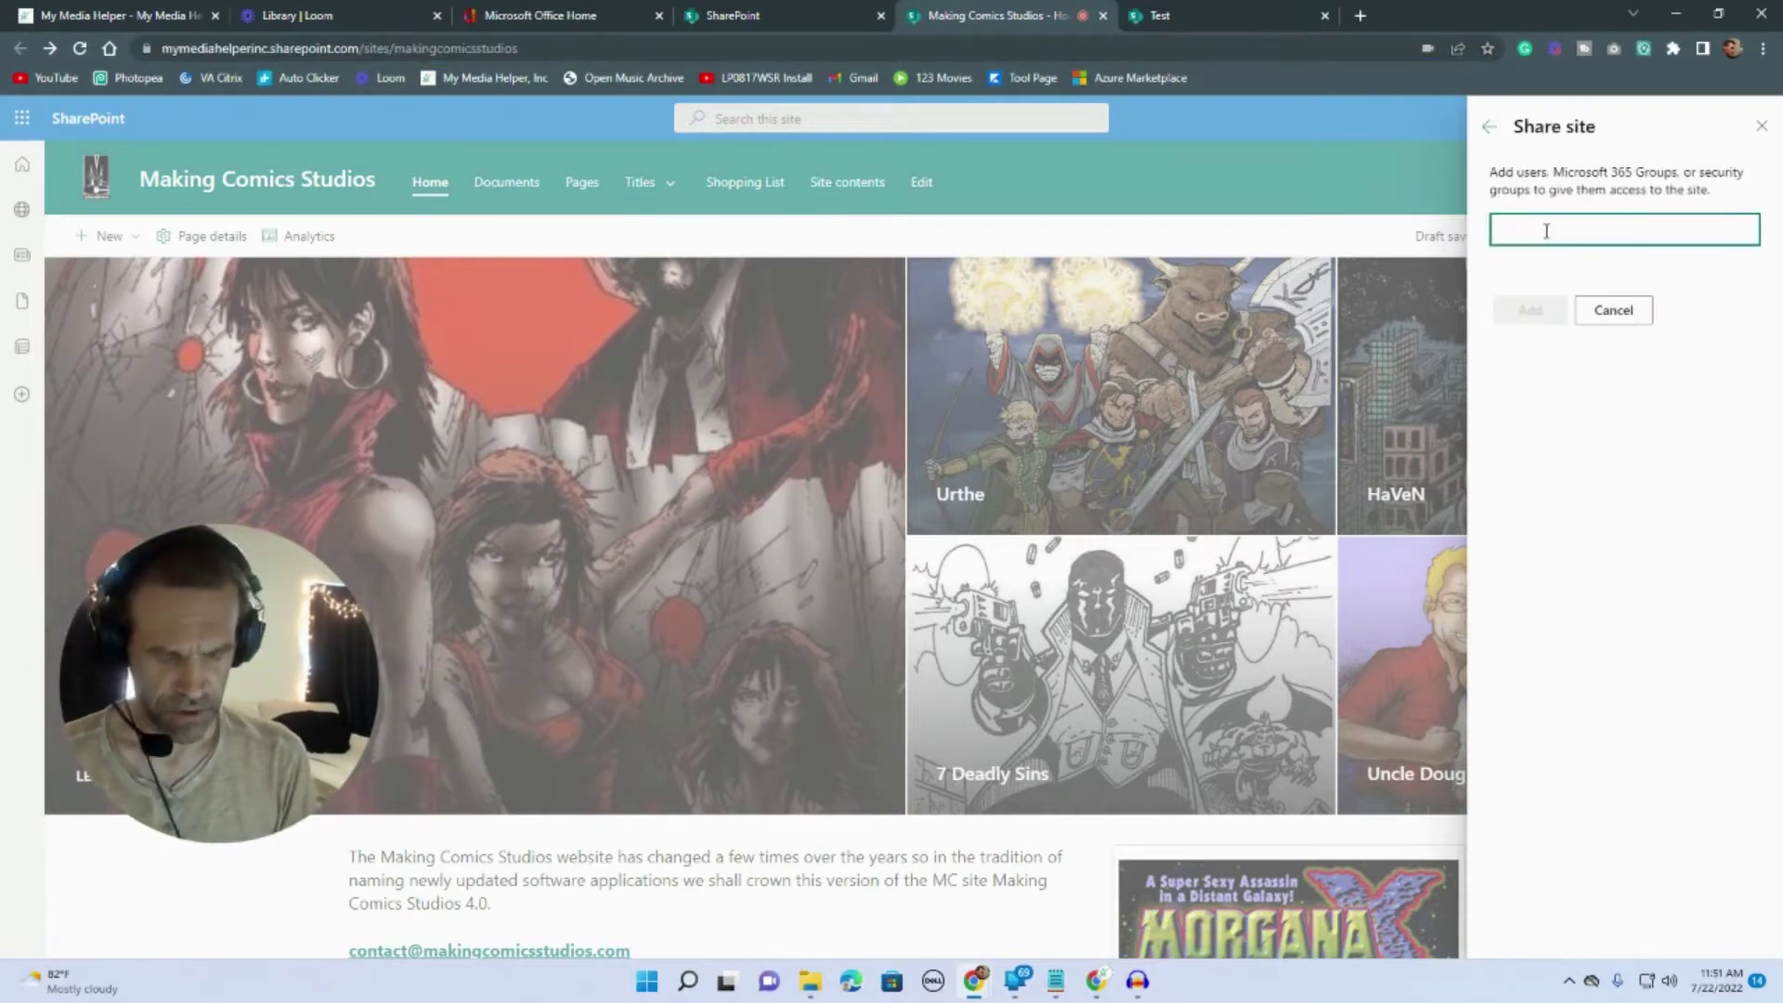
text(tea)
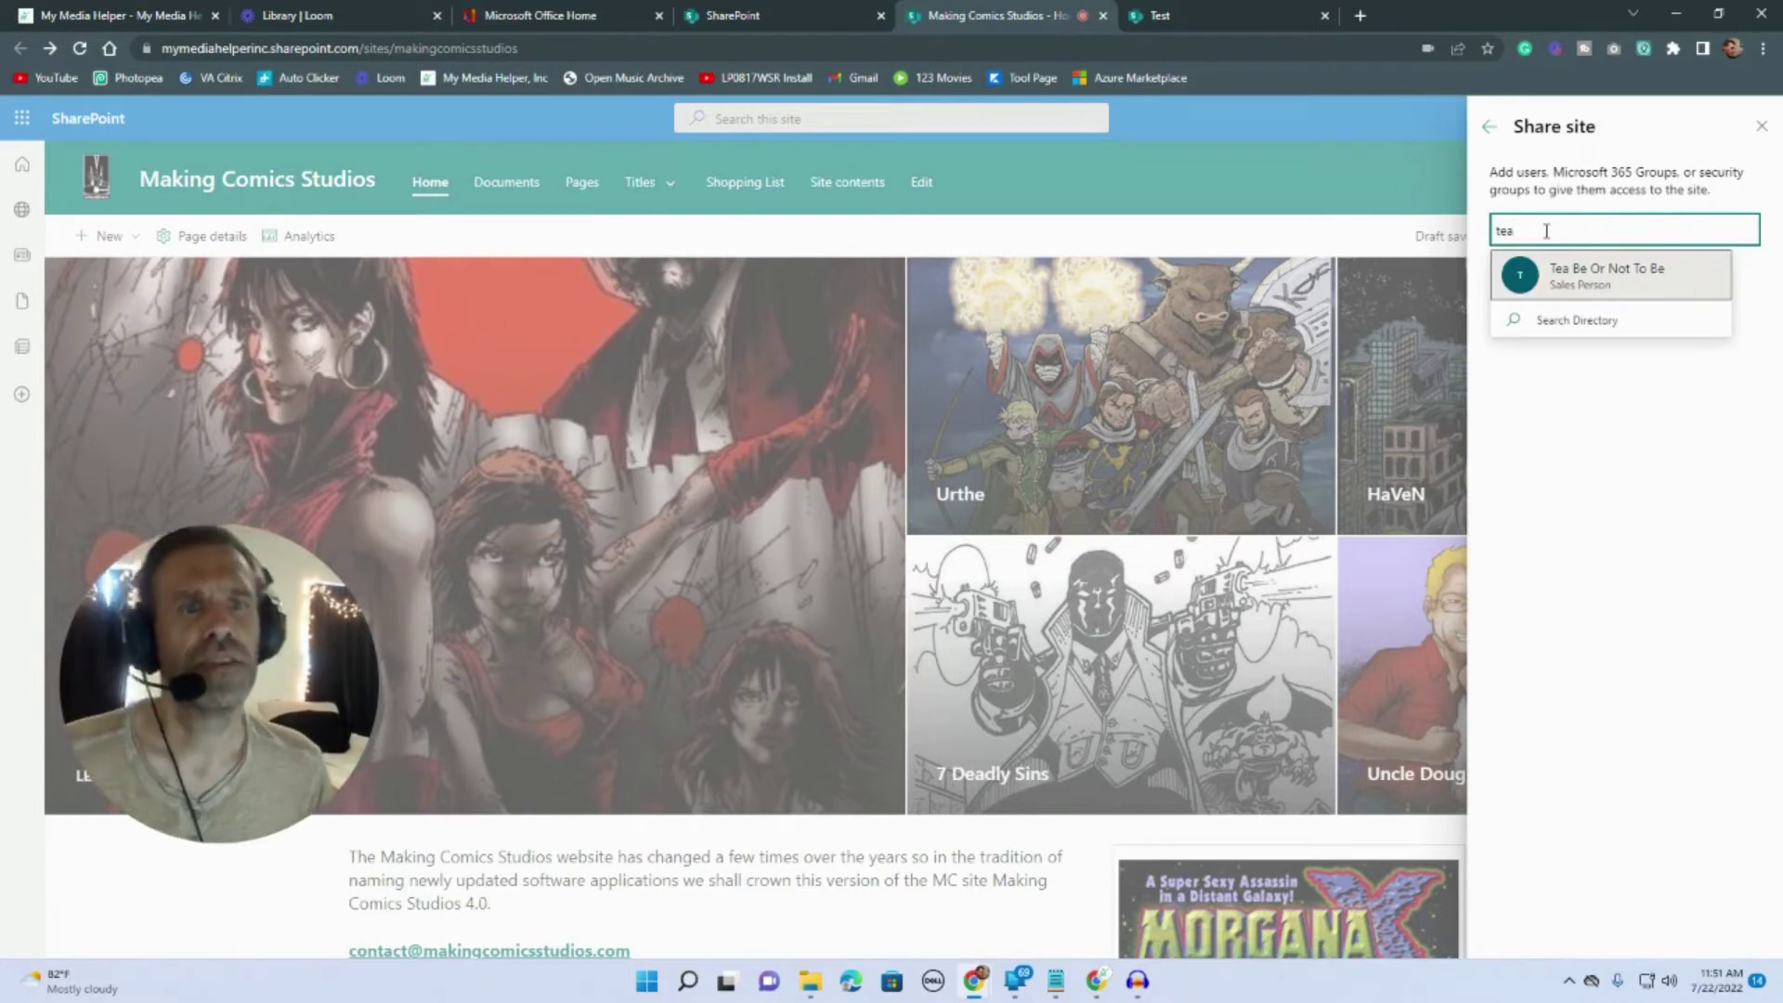
click(1568, 289)
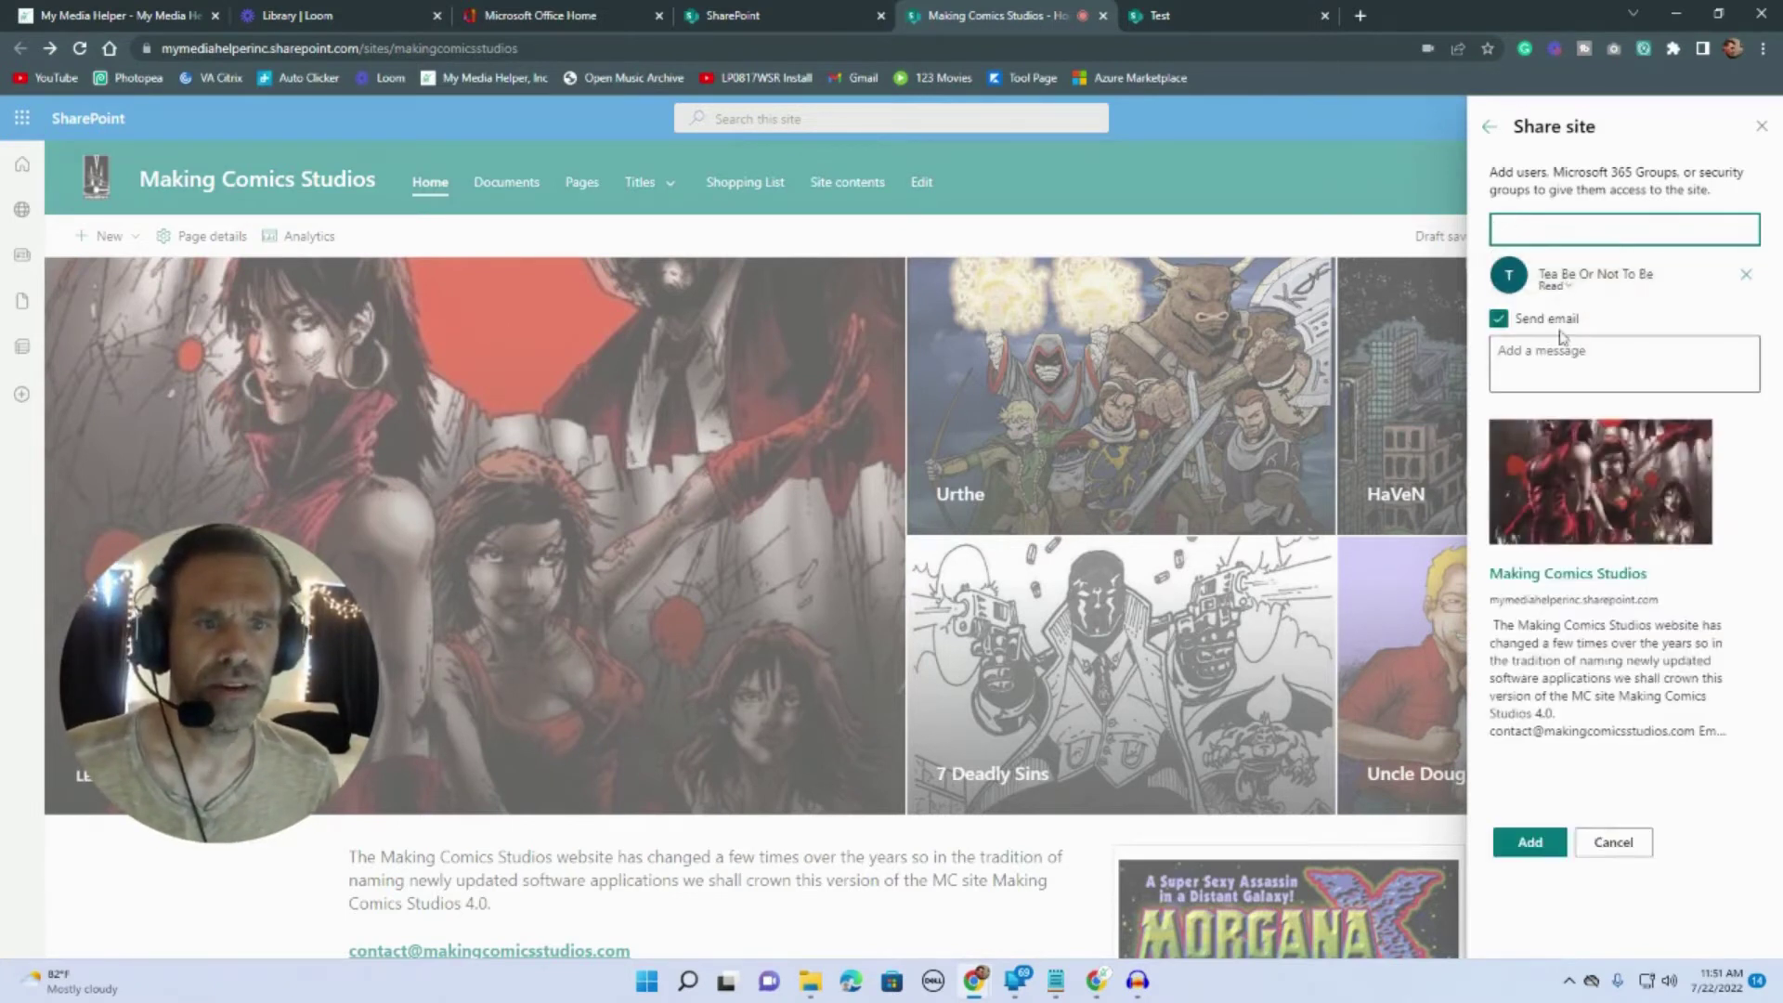
click(1499, 318)
click(1573, 288)
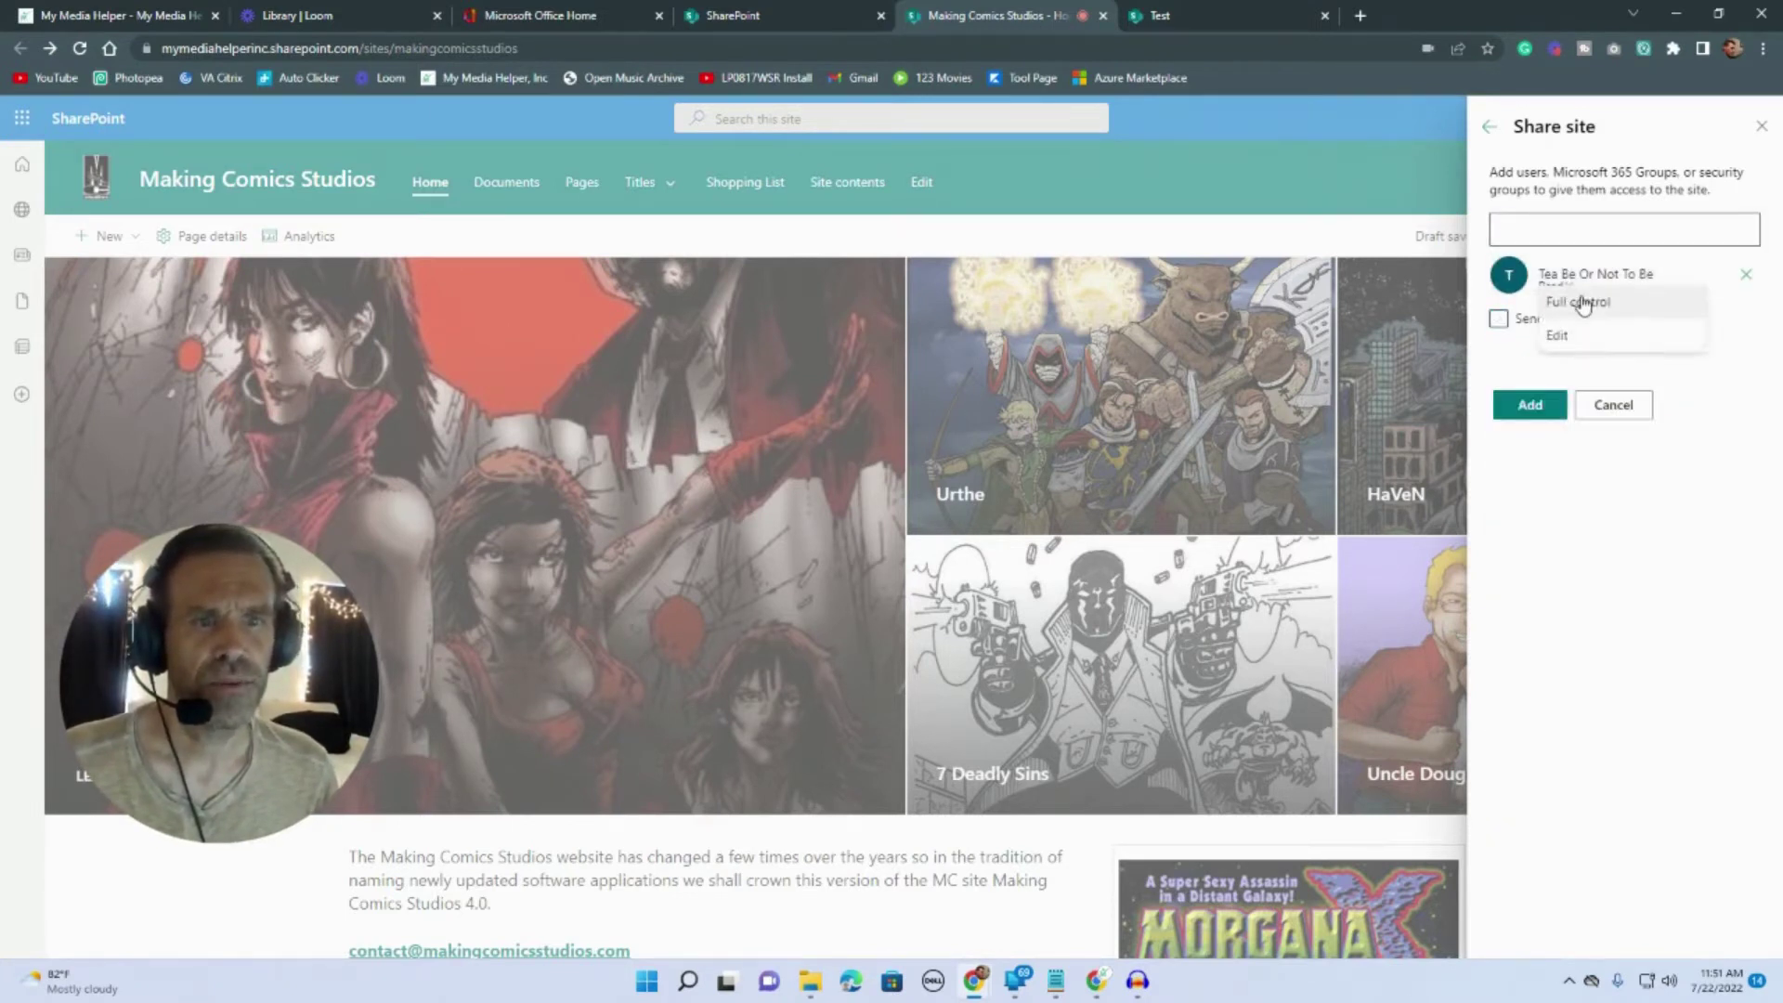
click(1584, 302)
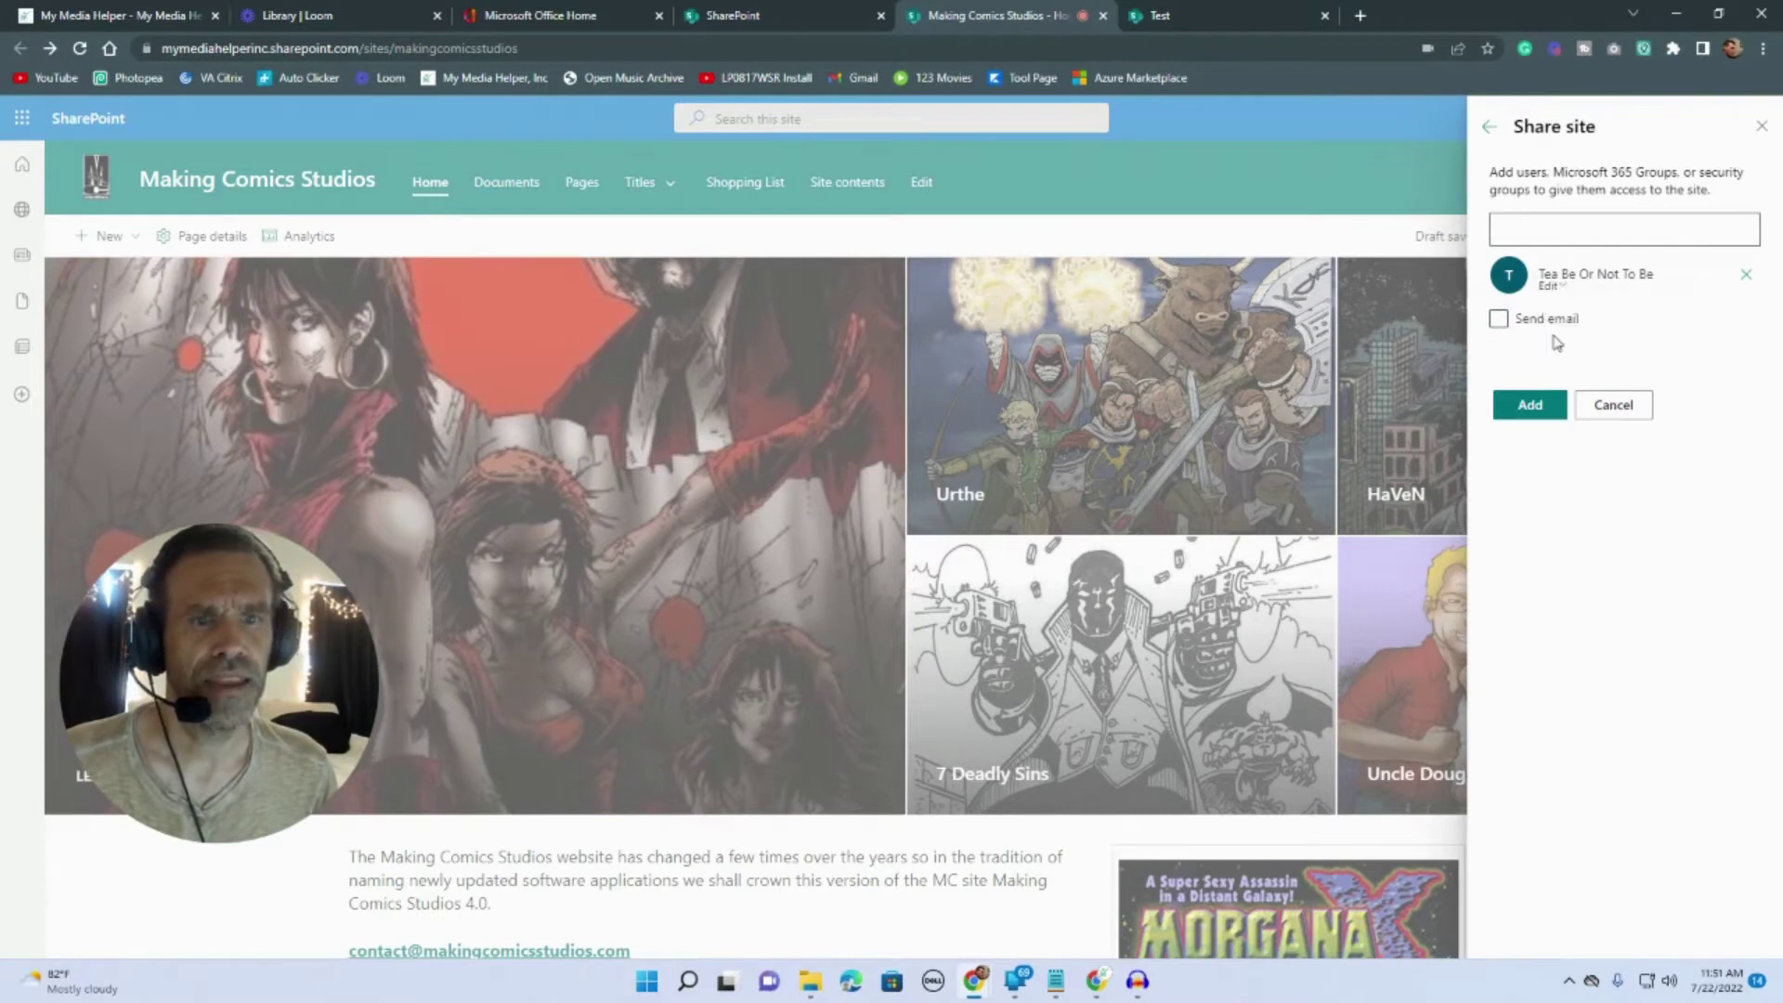
click(1529, 405)
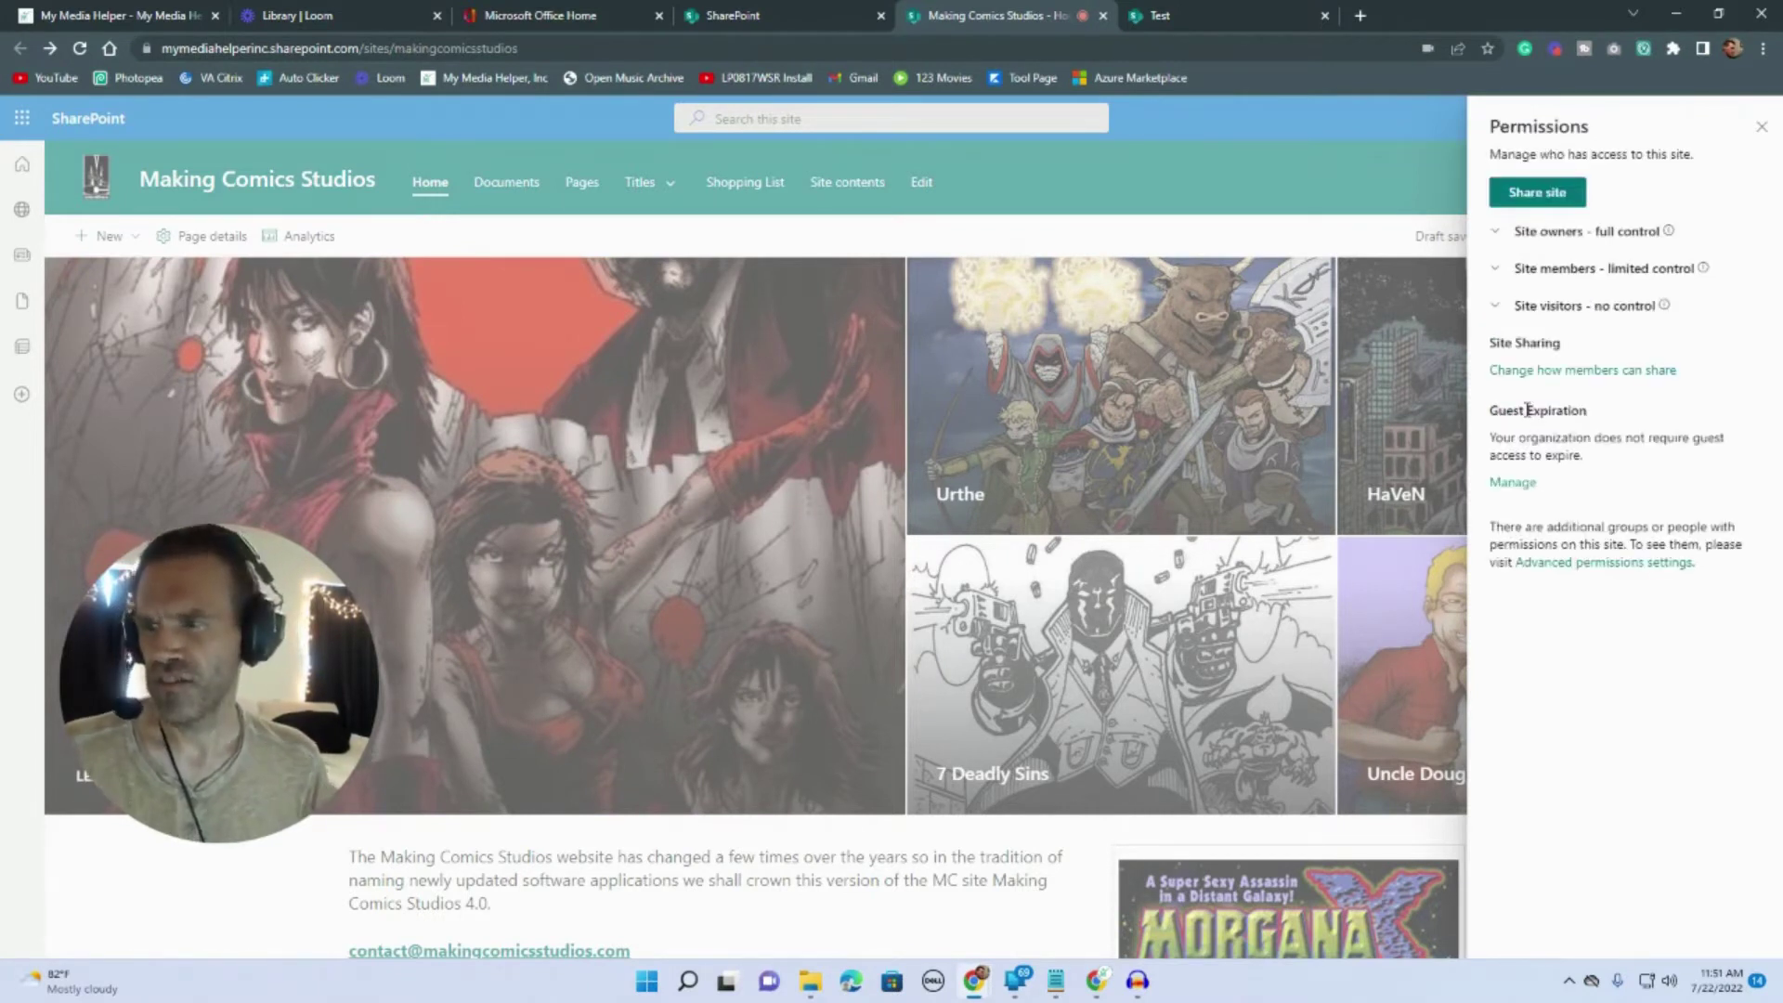
- Expand the site members, visitors and owners lists to review access
click(1549, 274)
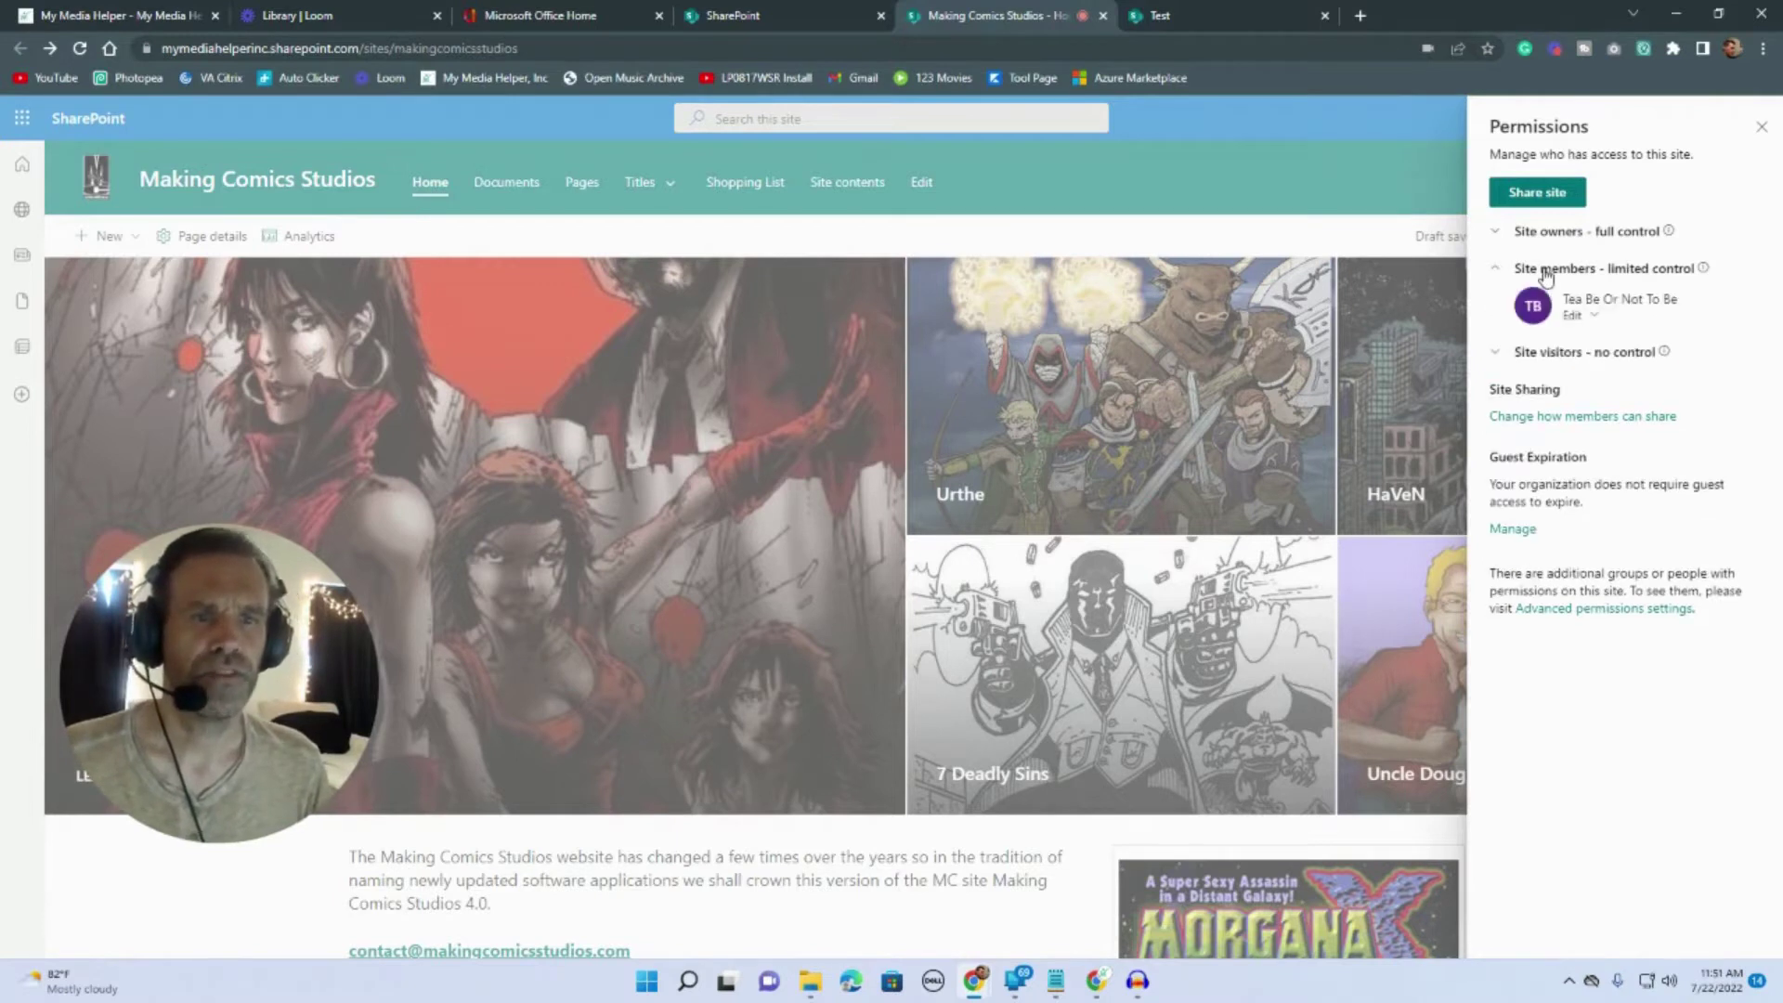
click(1569, 353)
click(1546, 233)
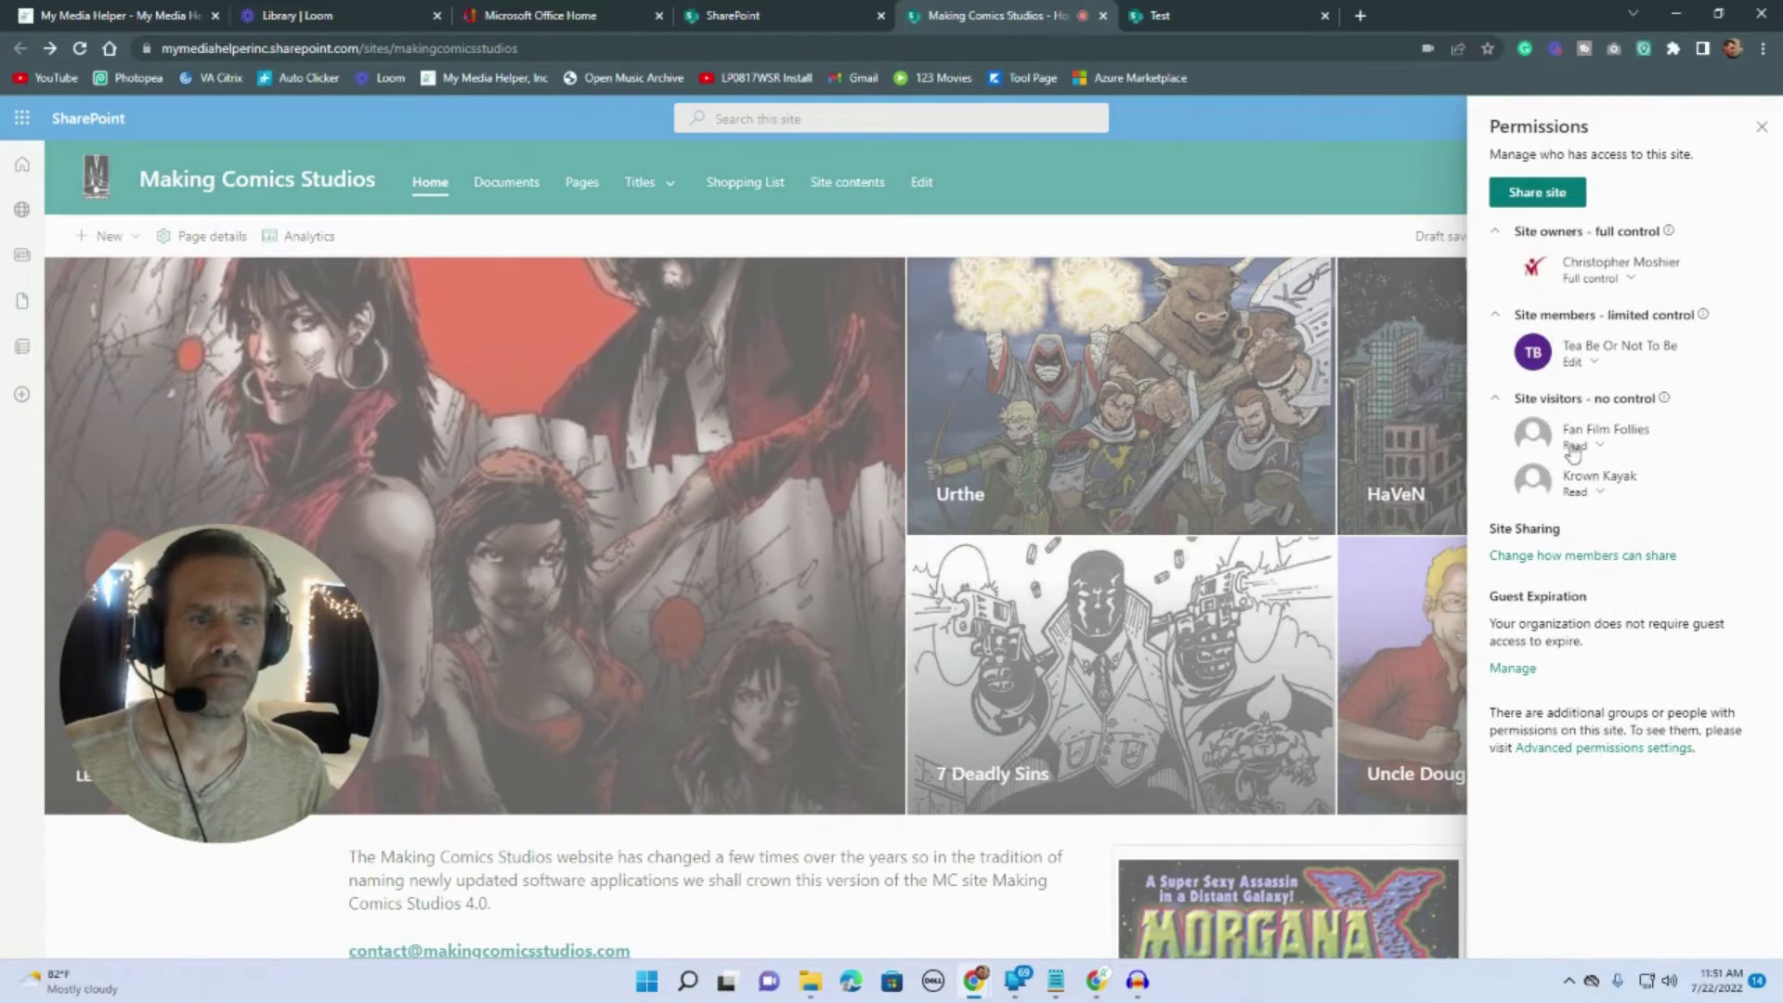
- Start sharing the site, search 'every', and highlight the tenant web address in the URL
click(1538, 194)
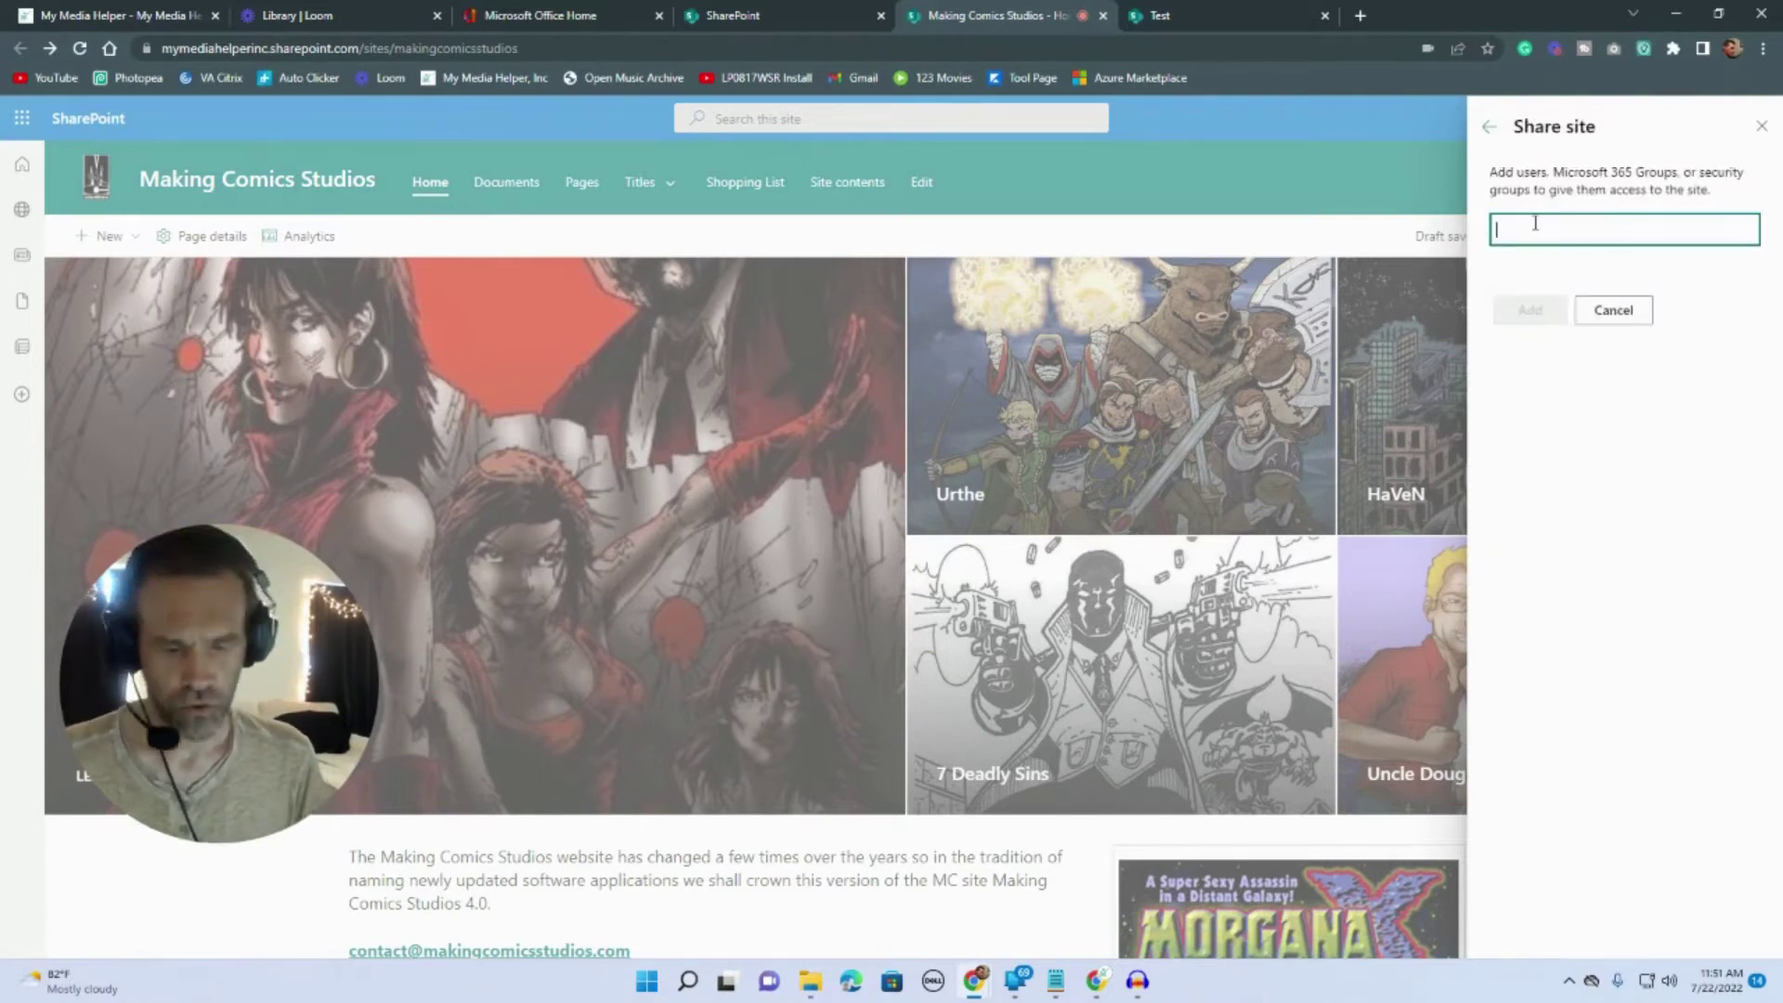
text(every)
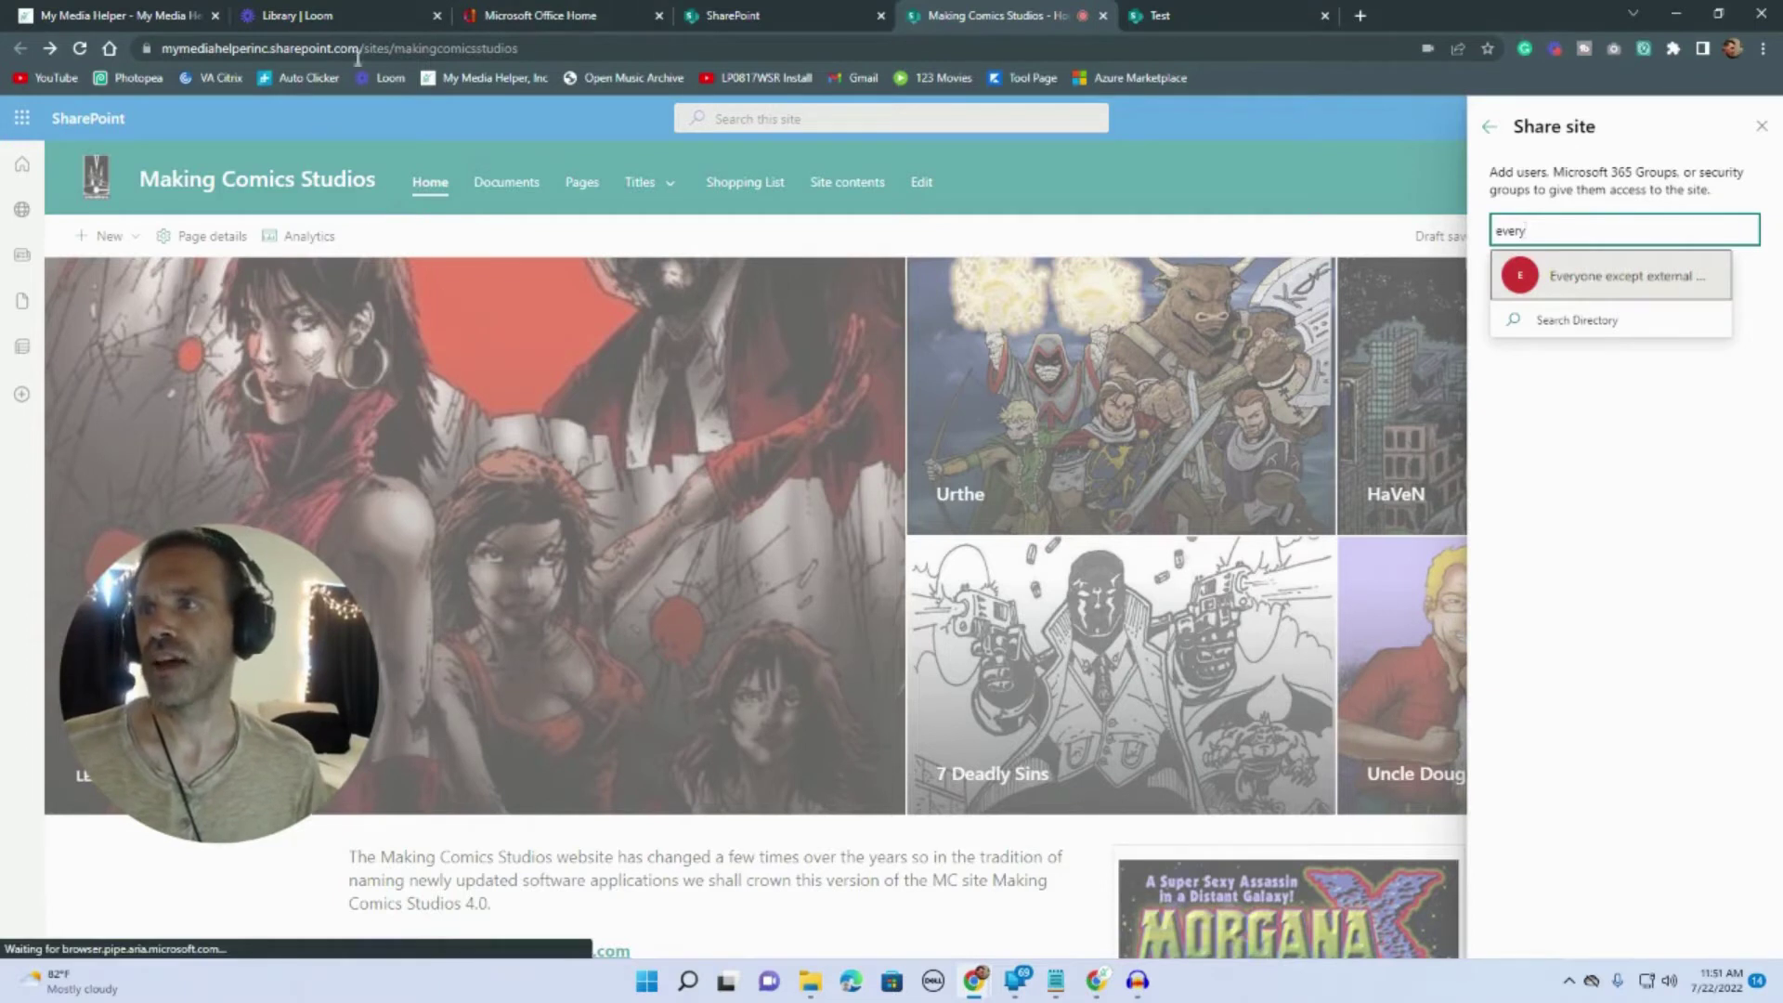
drag(364, 49, 115, 62)
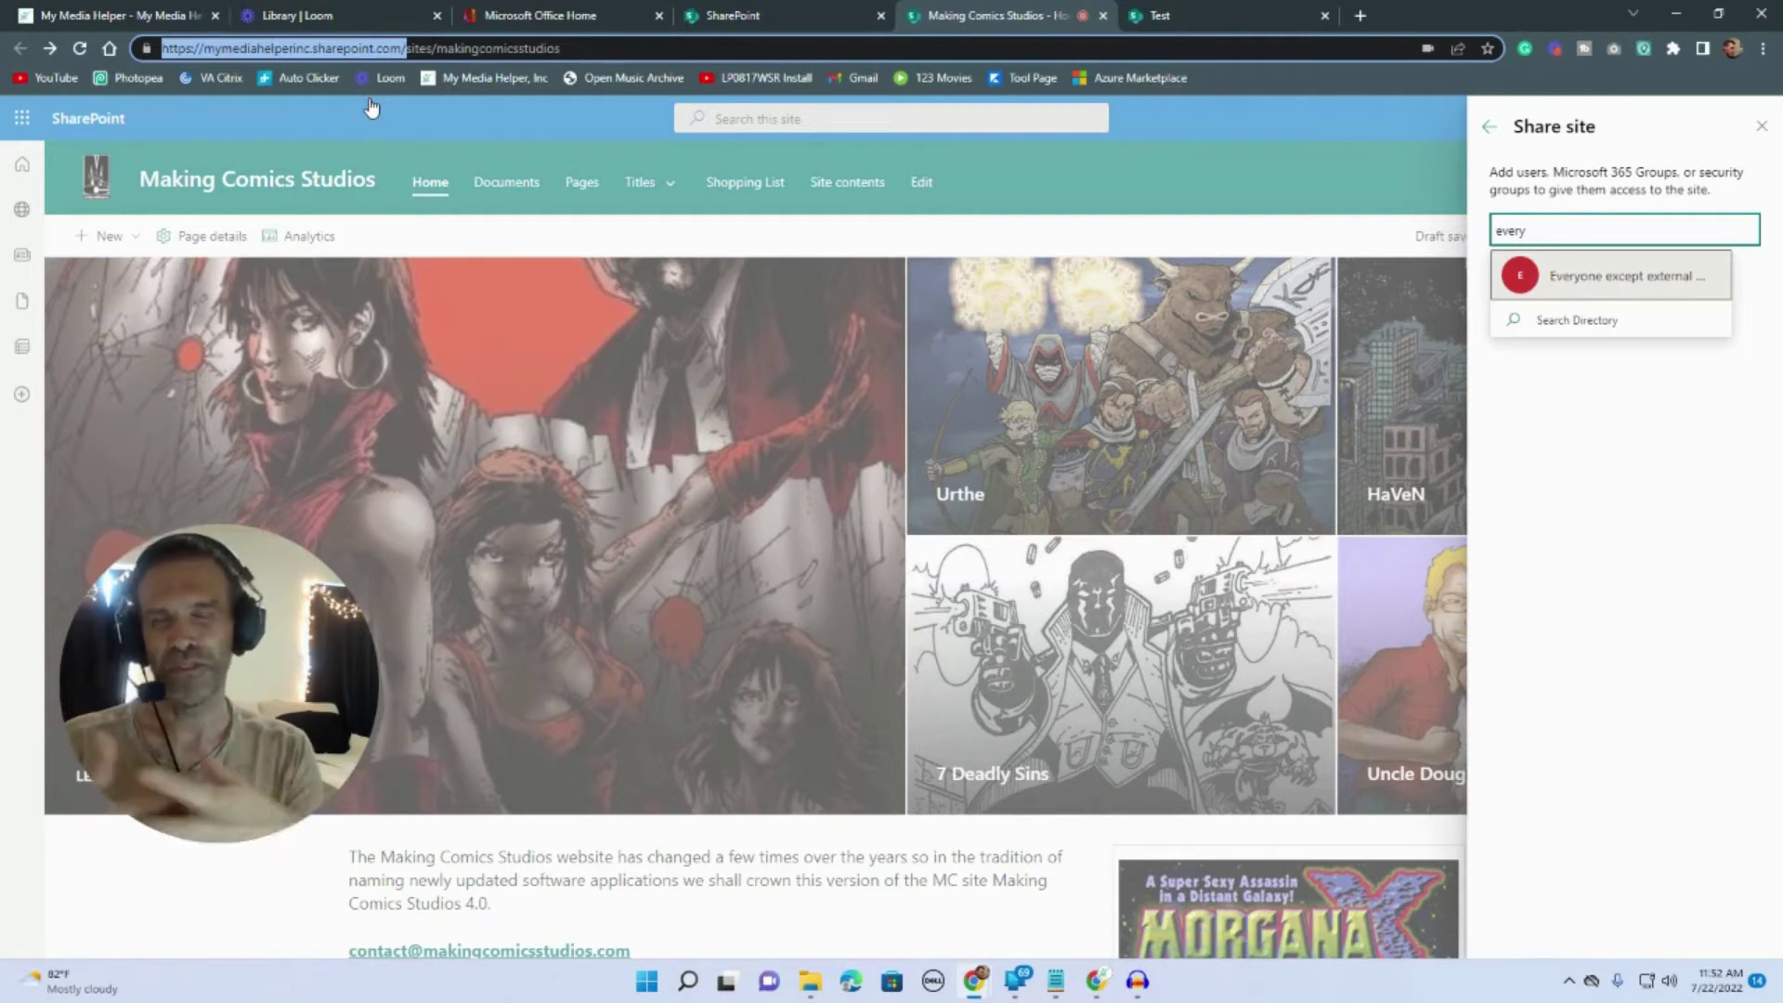
click(396, 47)
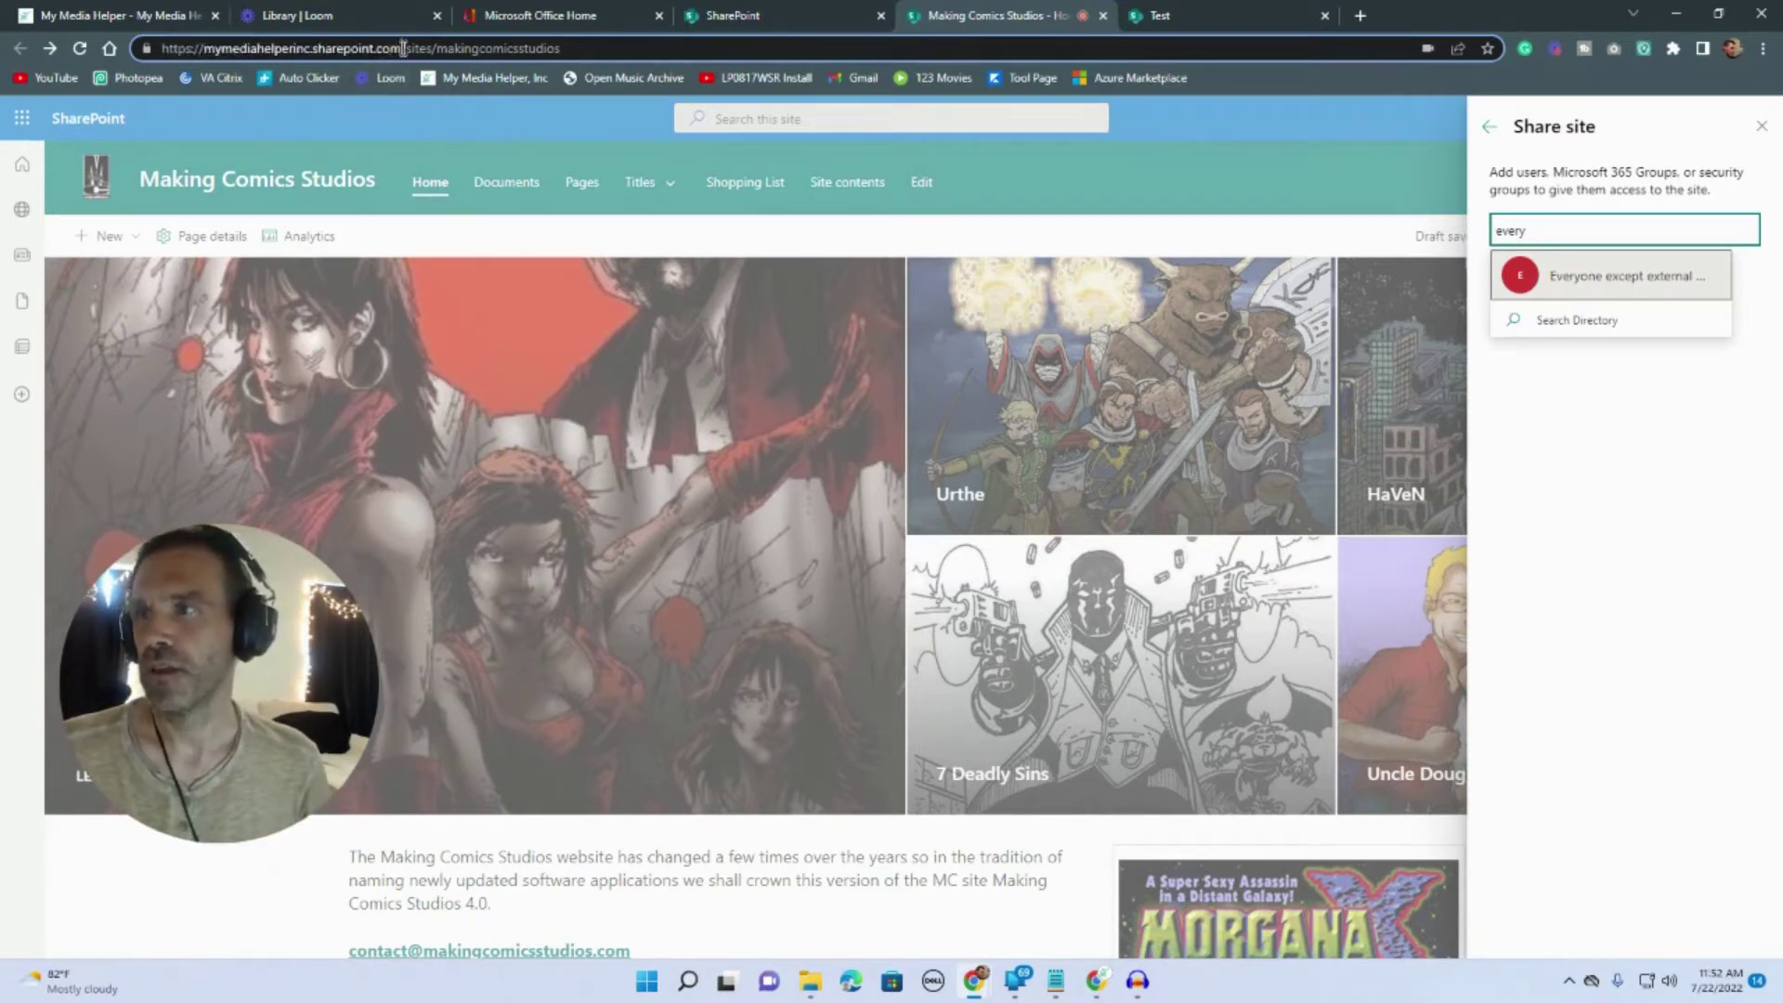
drag(402, 47, 128, 48)
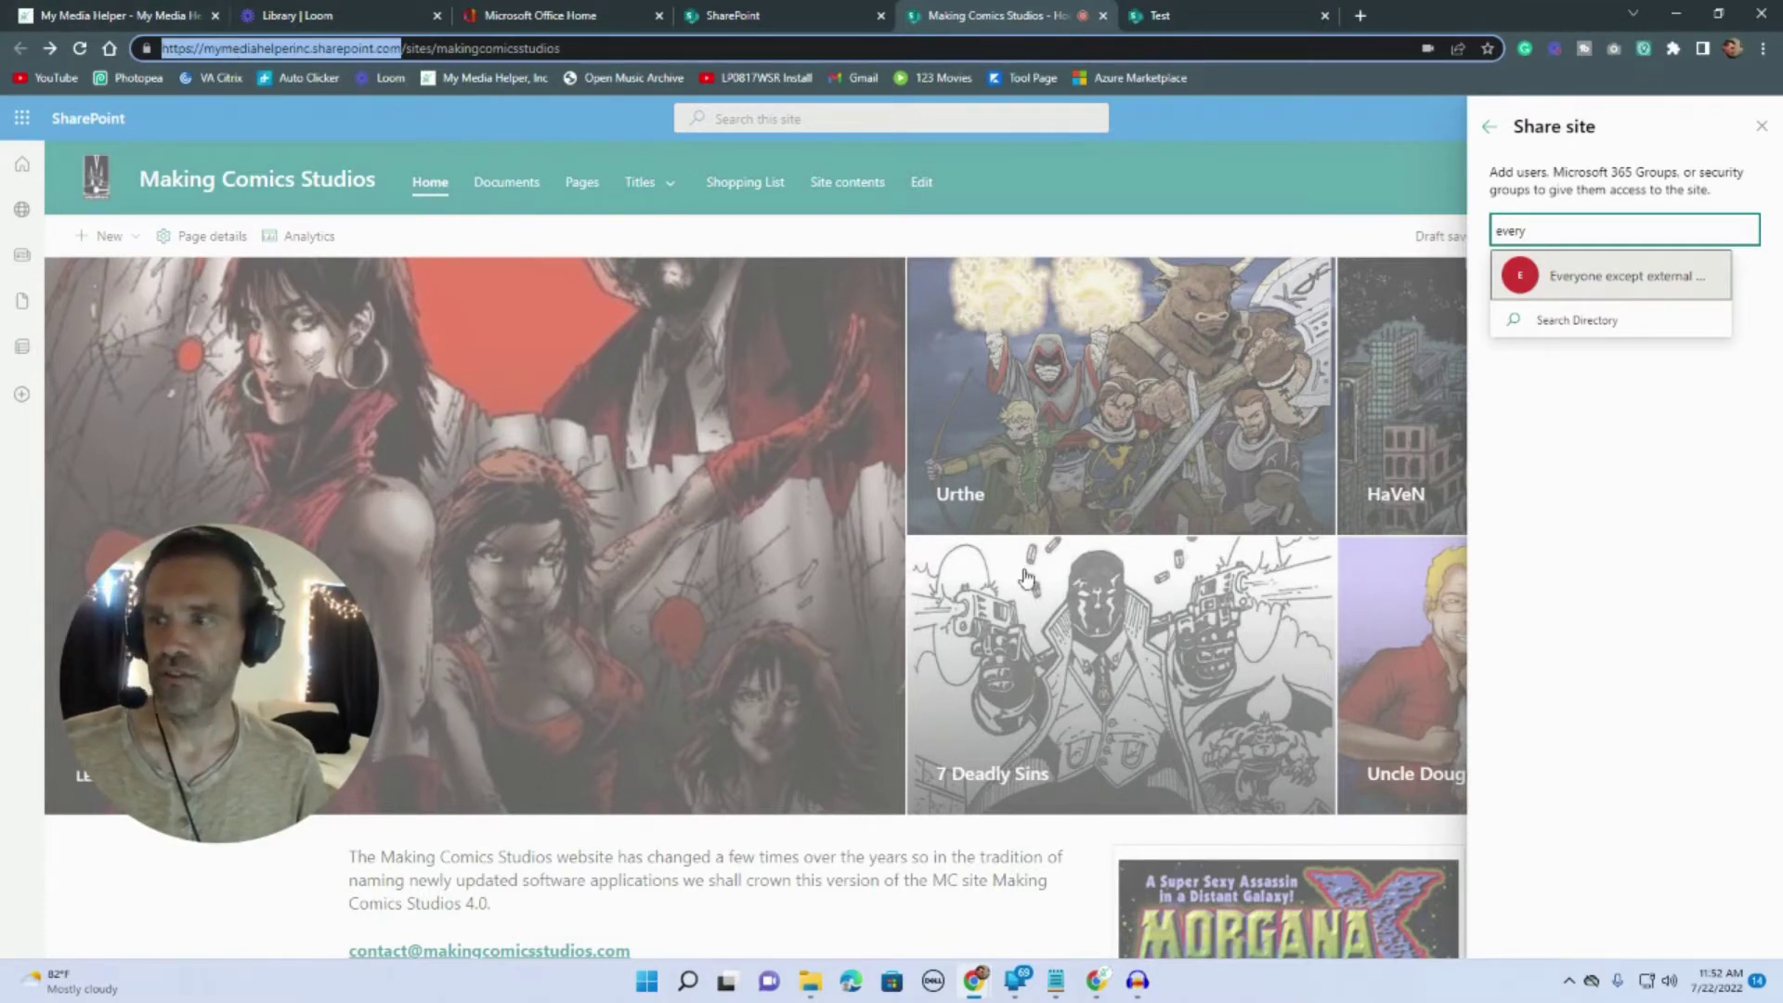
click(1542, 451)
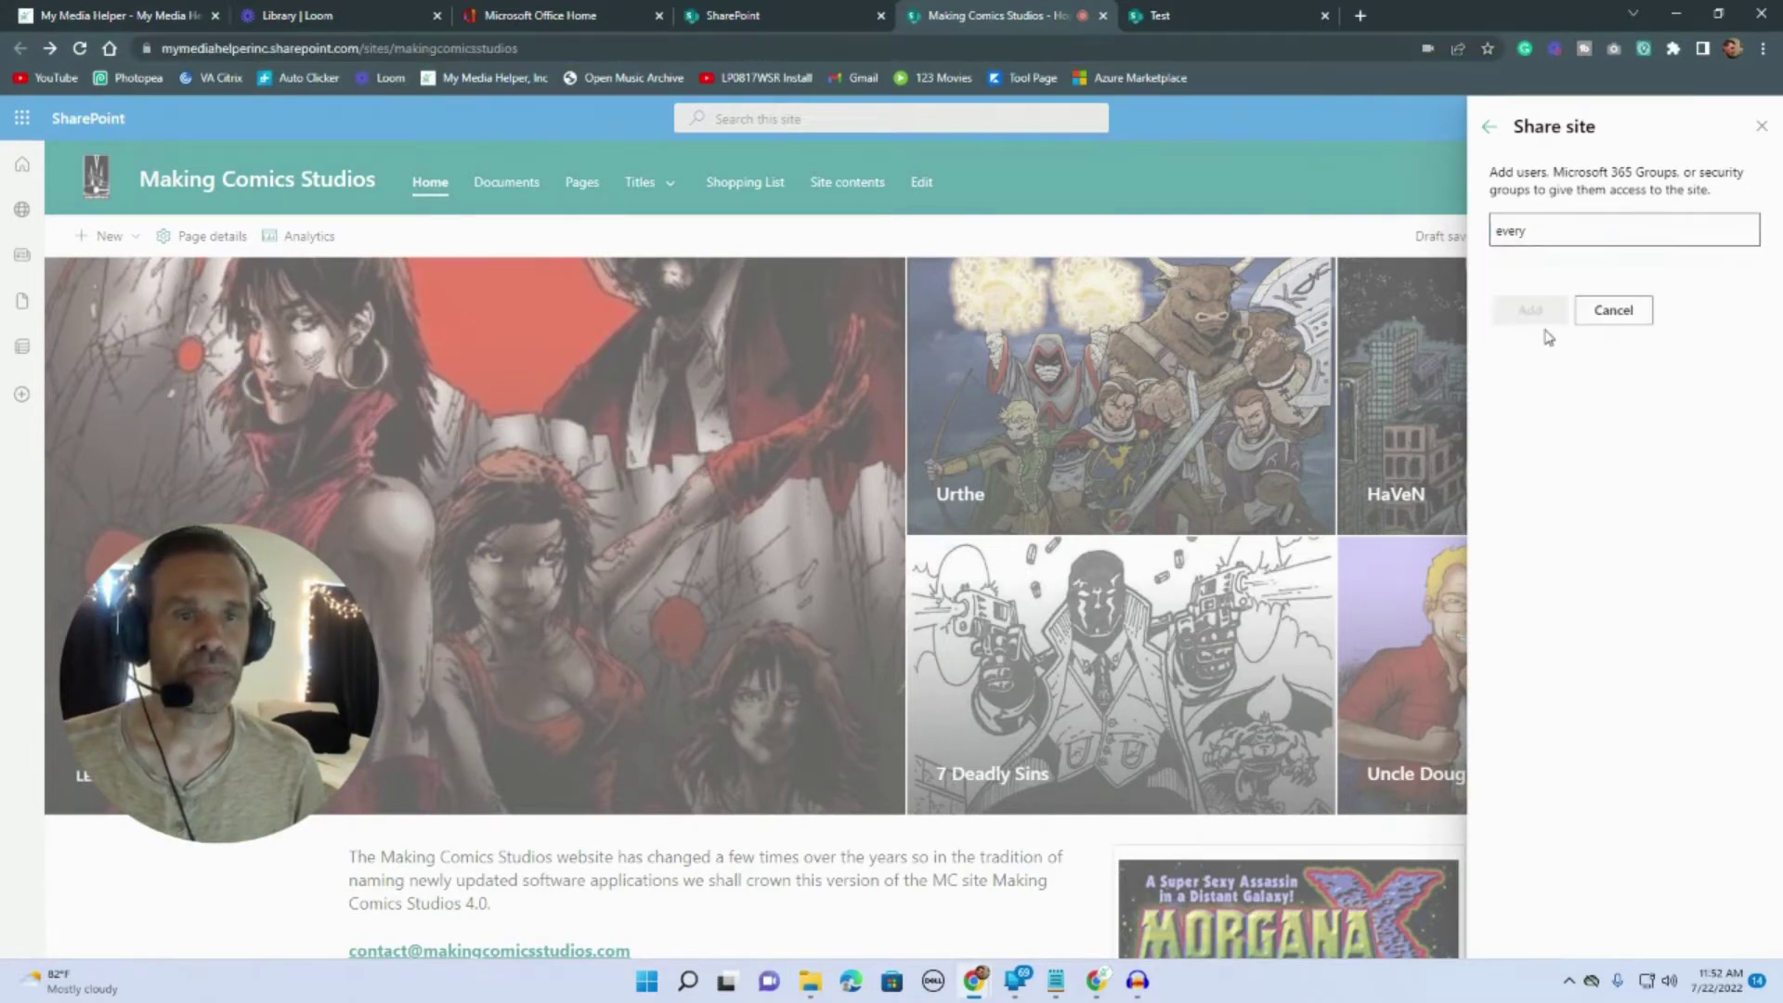
- Add Everyone except external users without email invitation, then expand members, visitors and owners lists
click(1546, 242)
click(1561, 274)
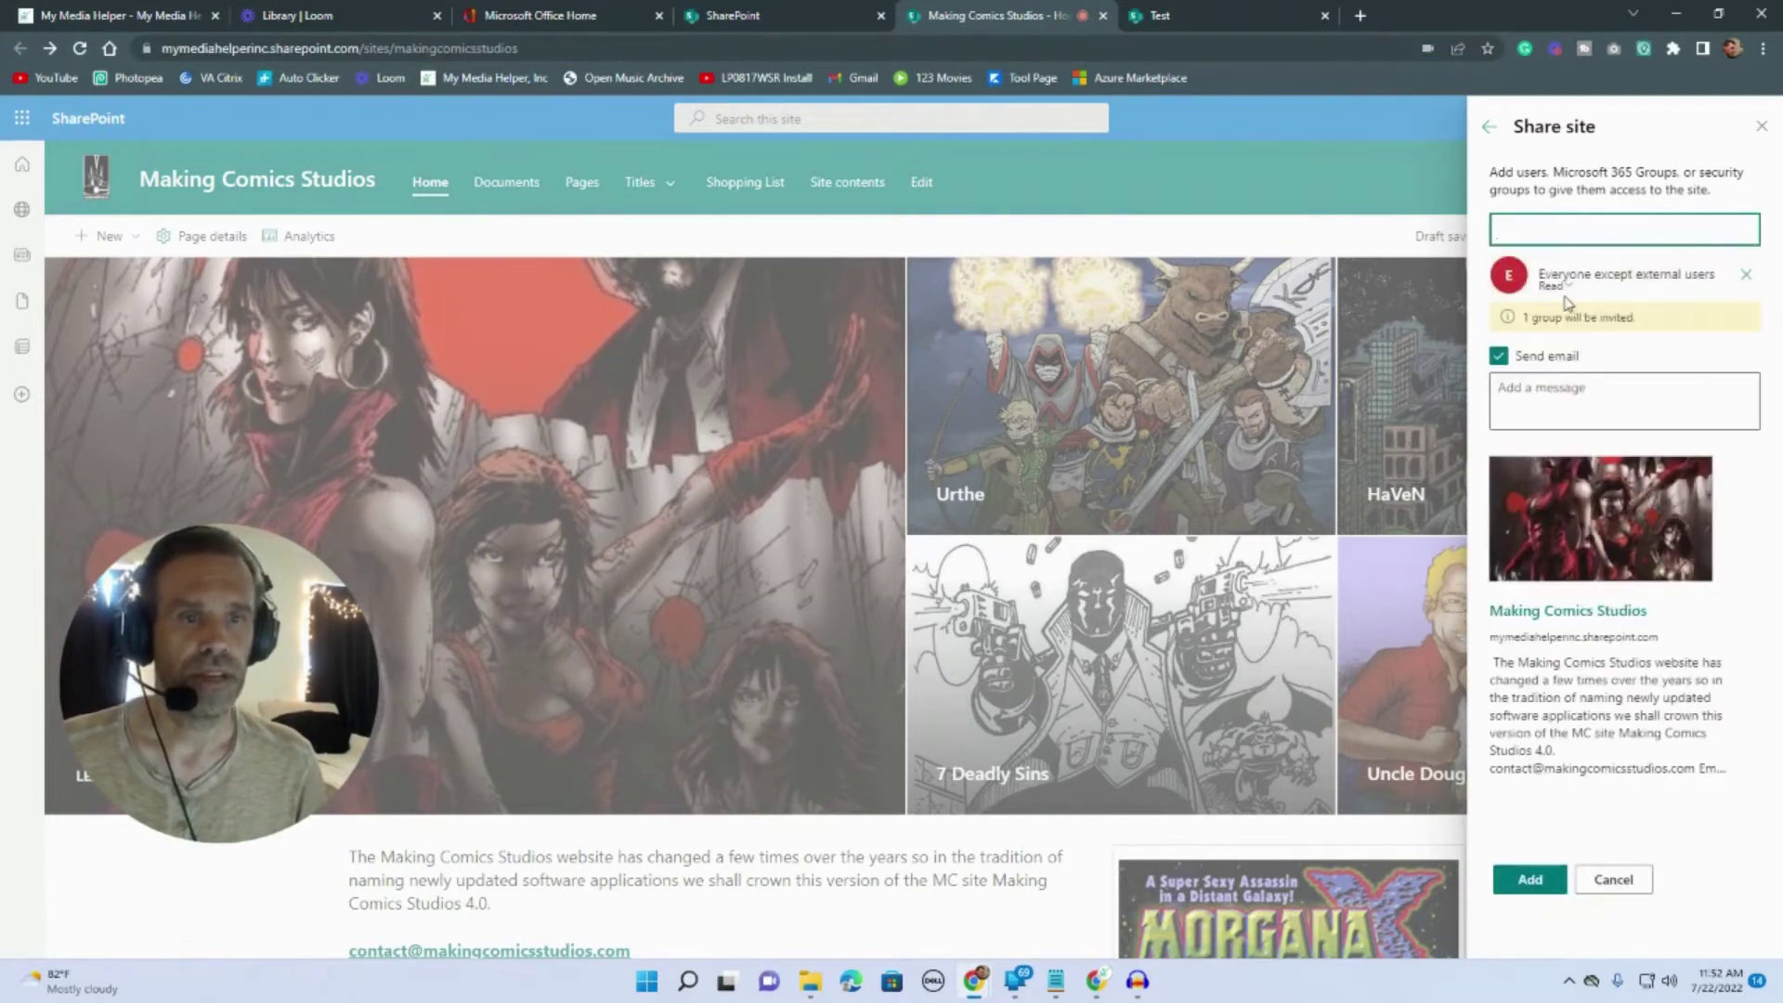
click(1515, 358)
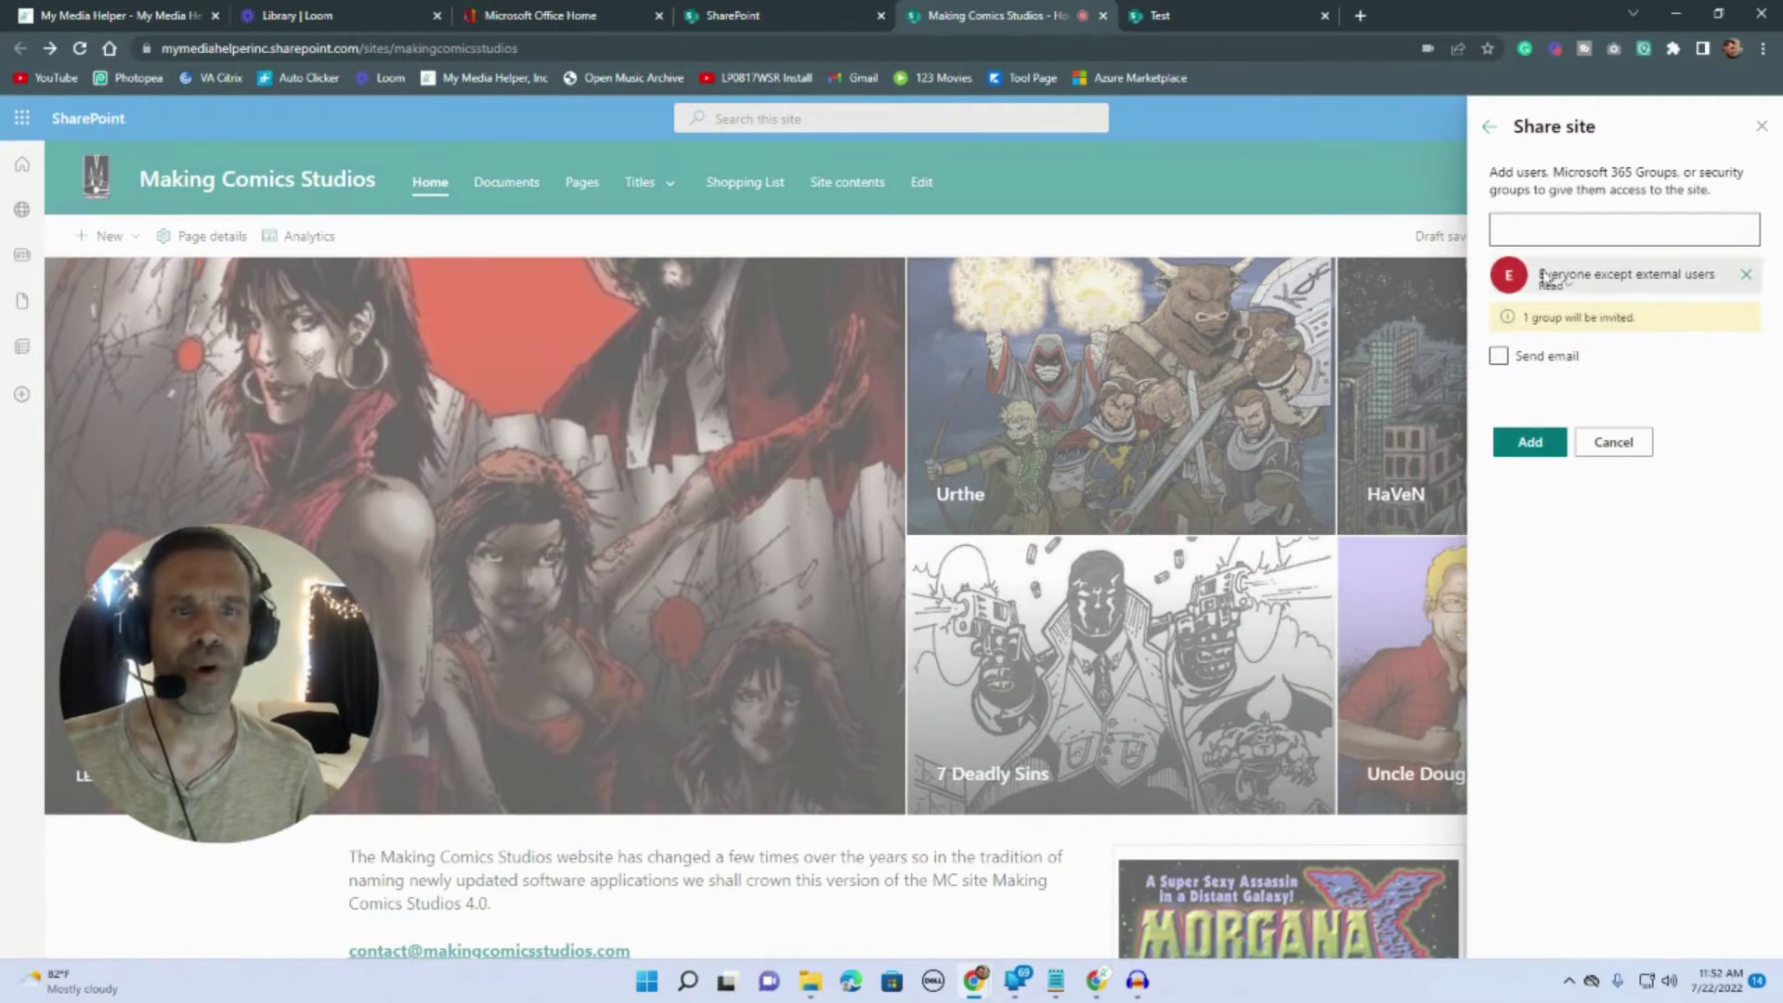
click(1533, 445)
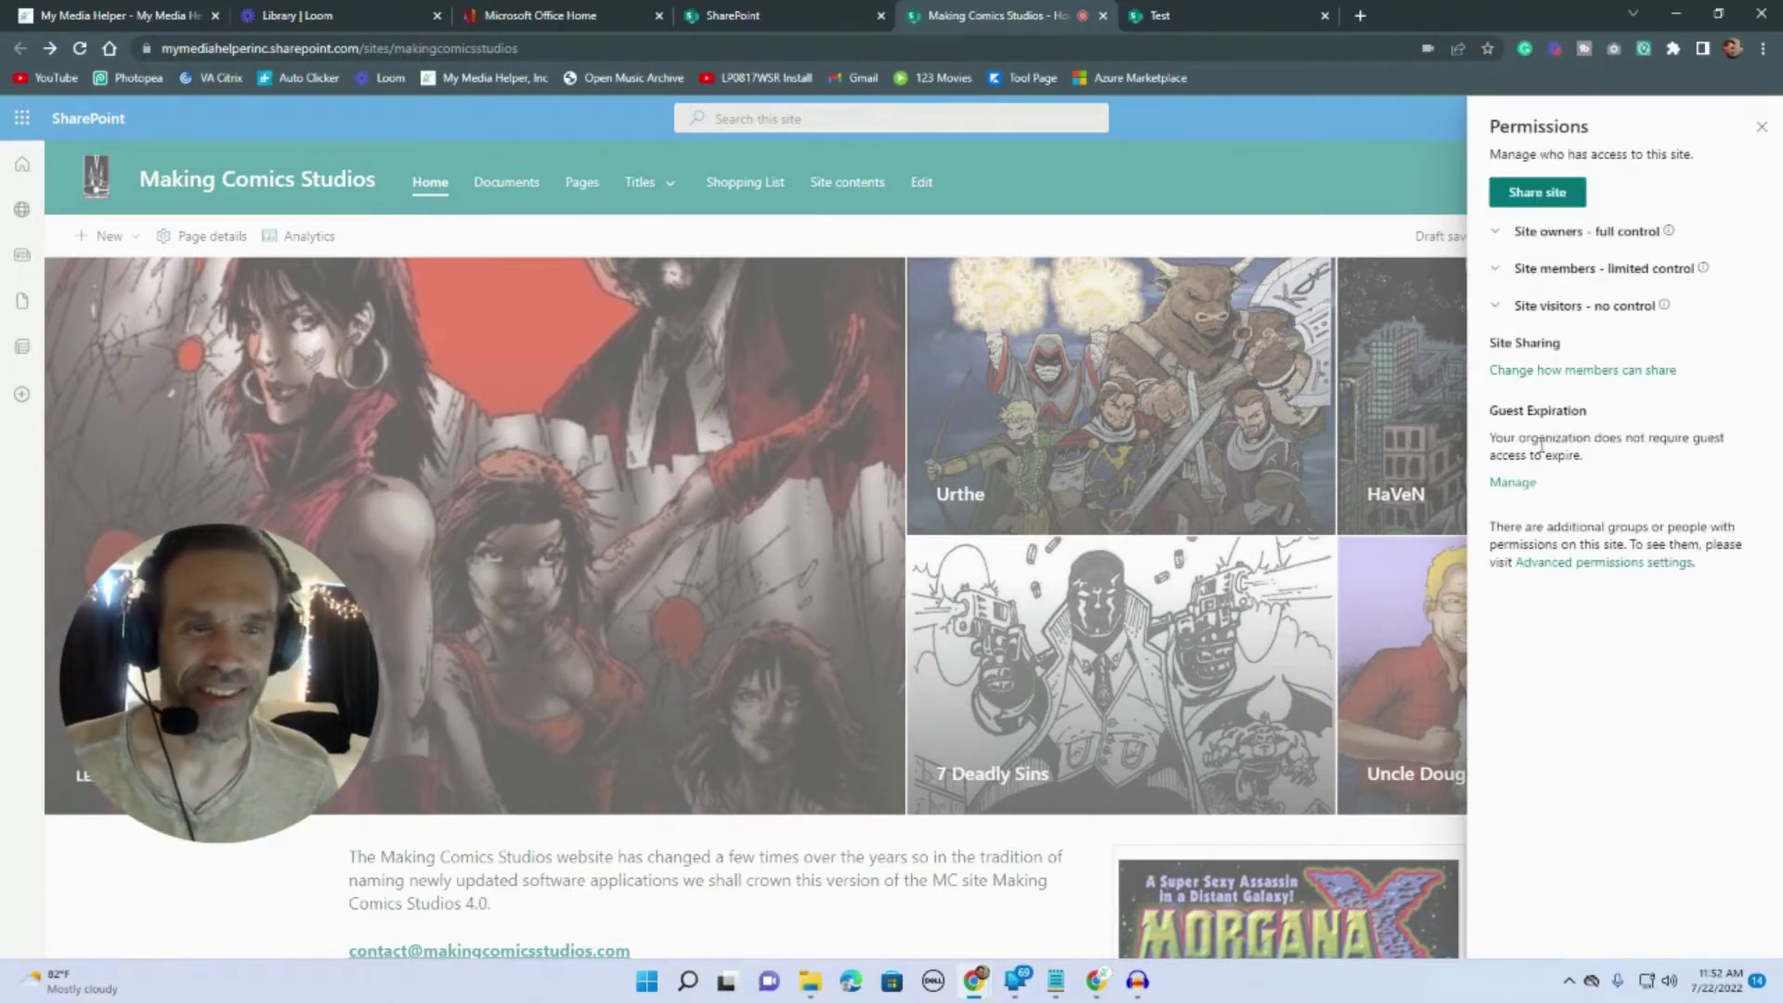
click(1559, 309)
click(1565, 273)
click(1549, 231)
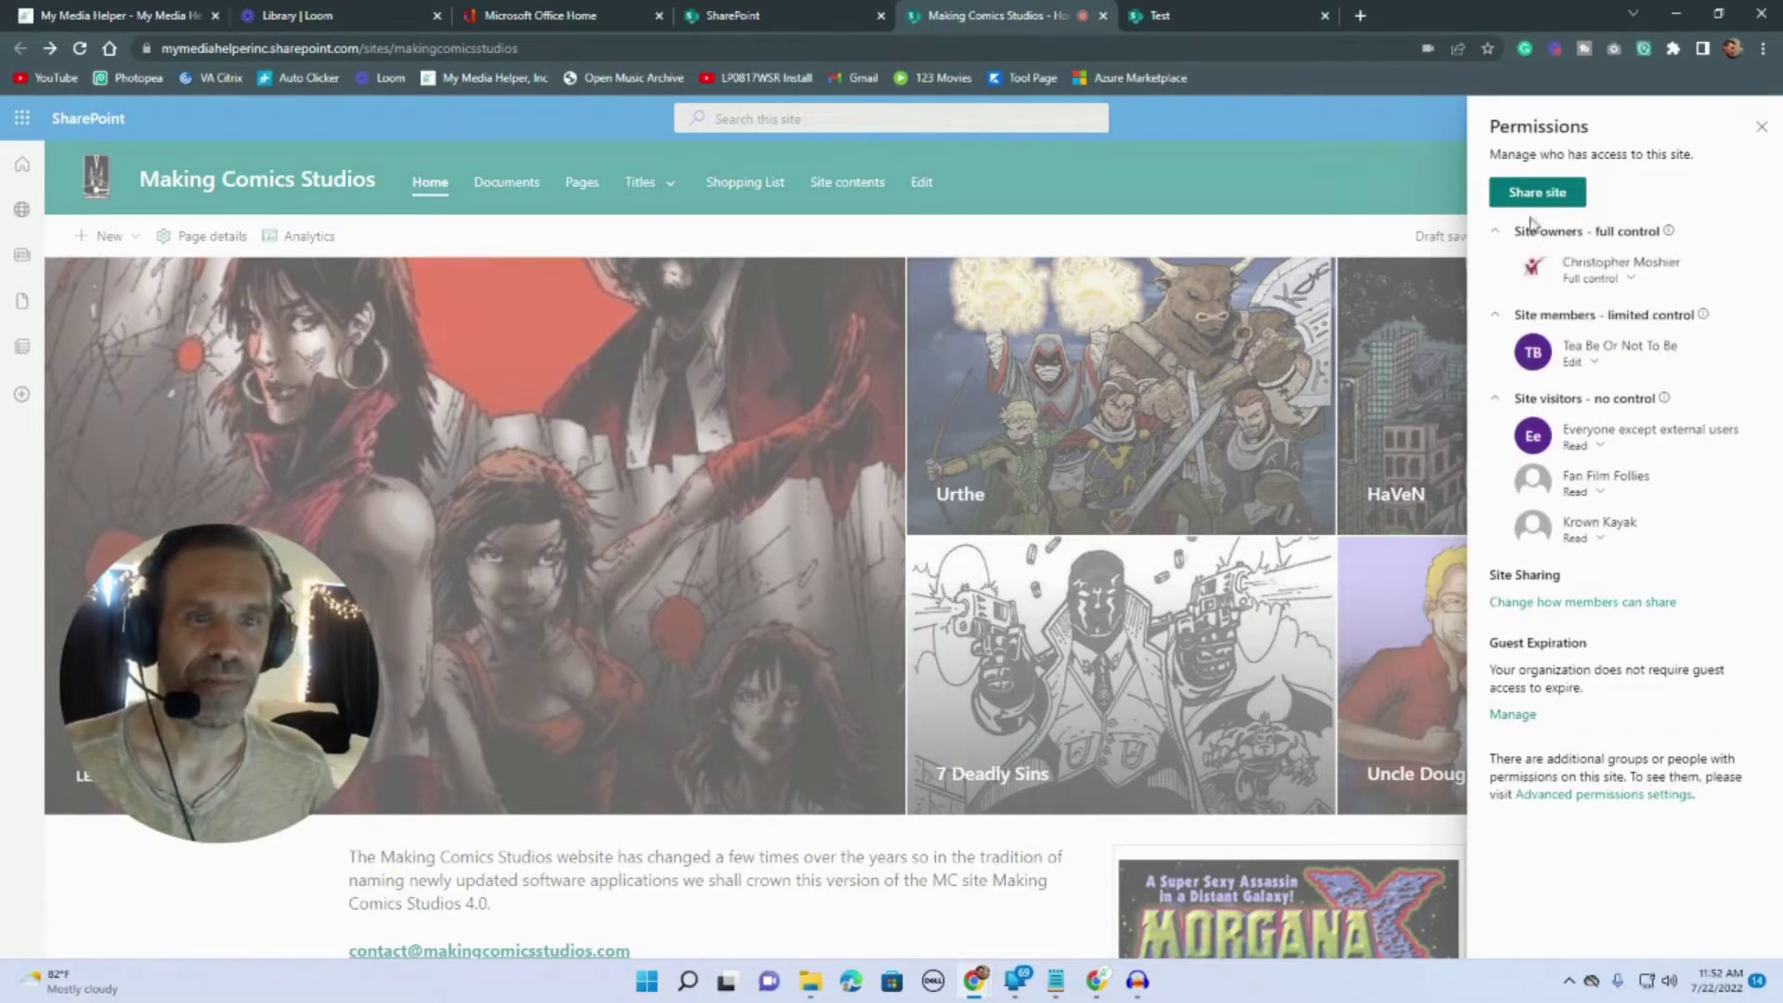
click(1616, 795)
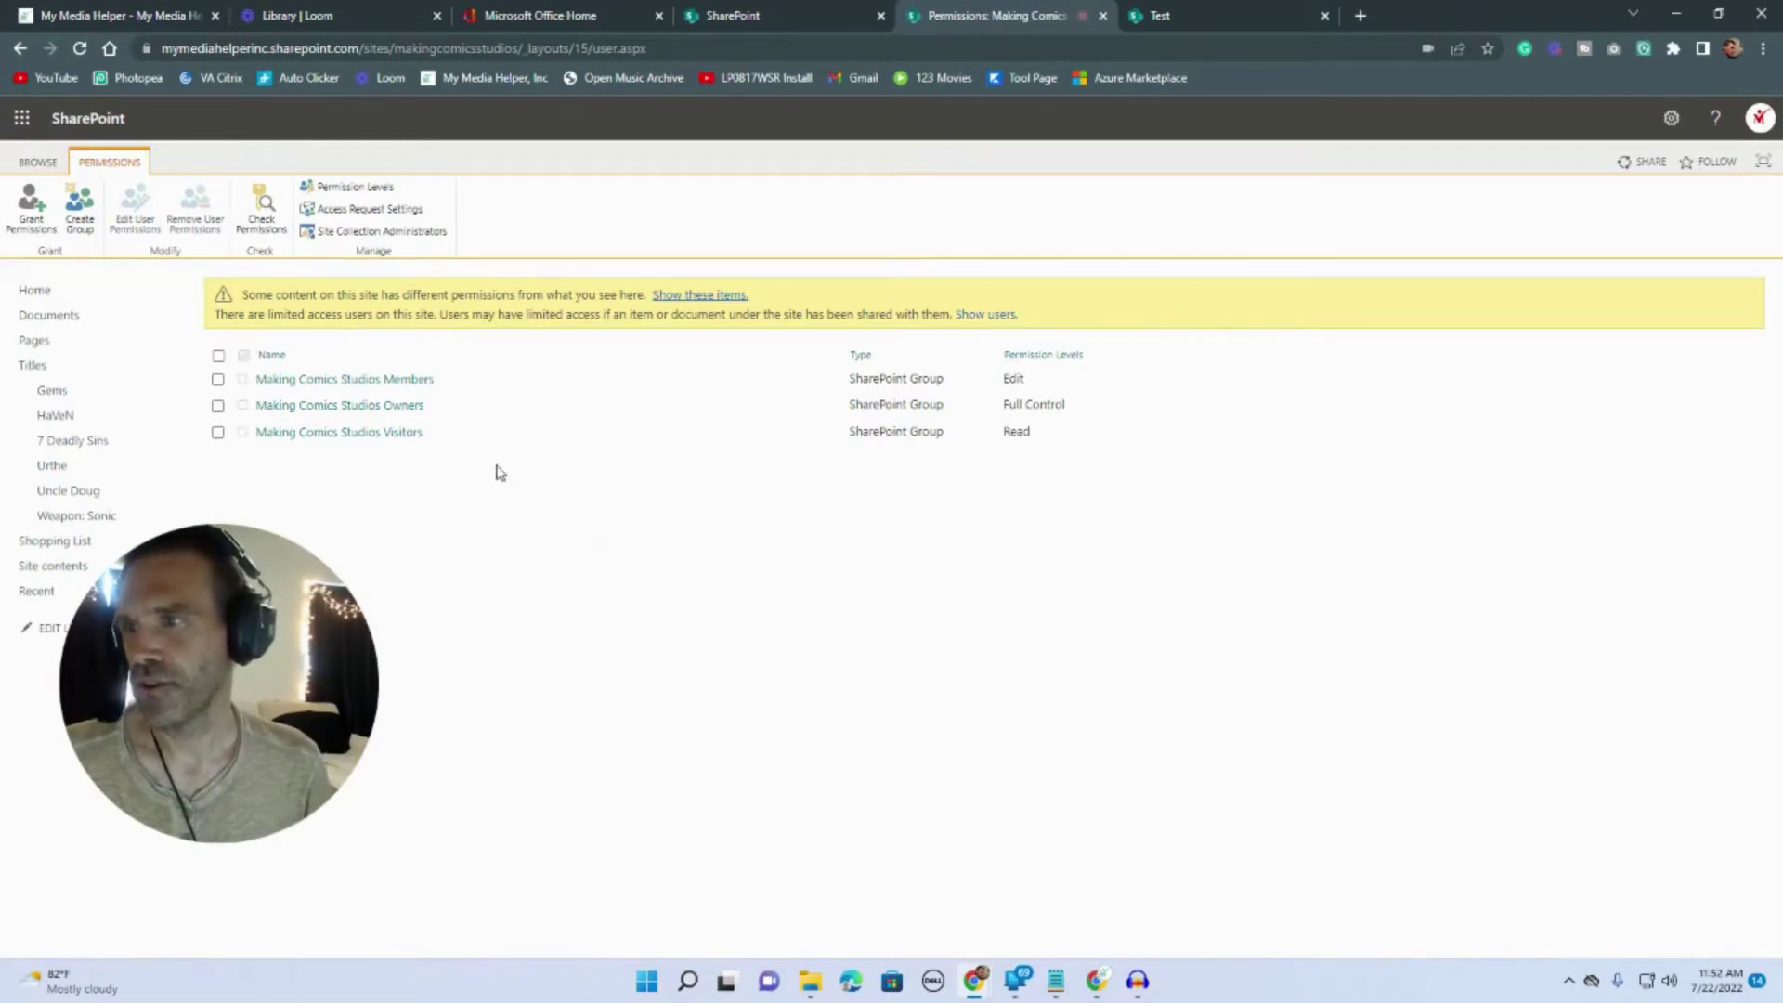
click(388, 393)
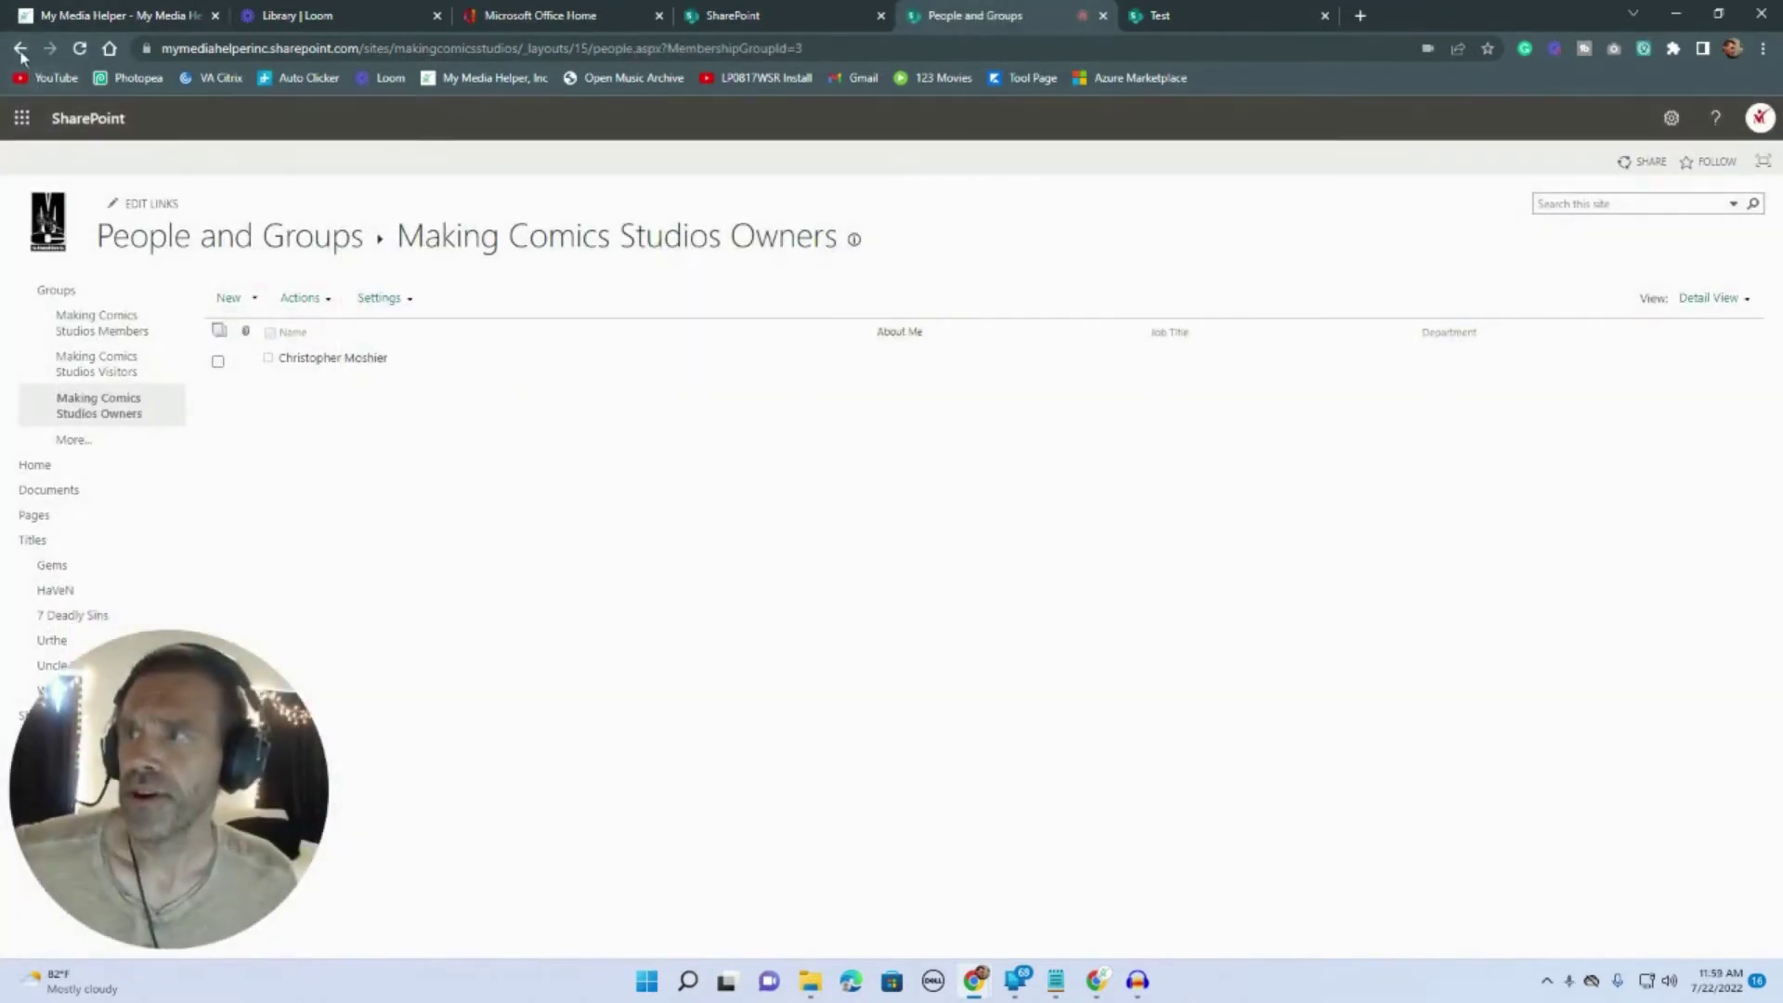
click(20, 51)
click(349, 431)
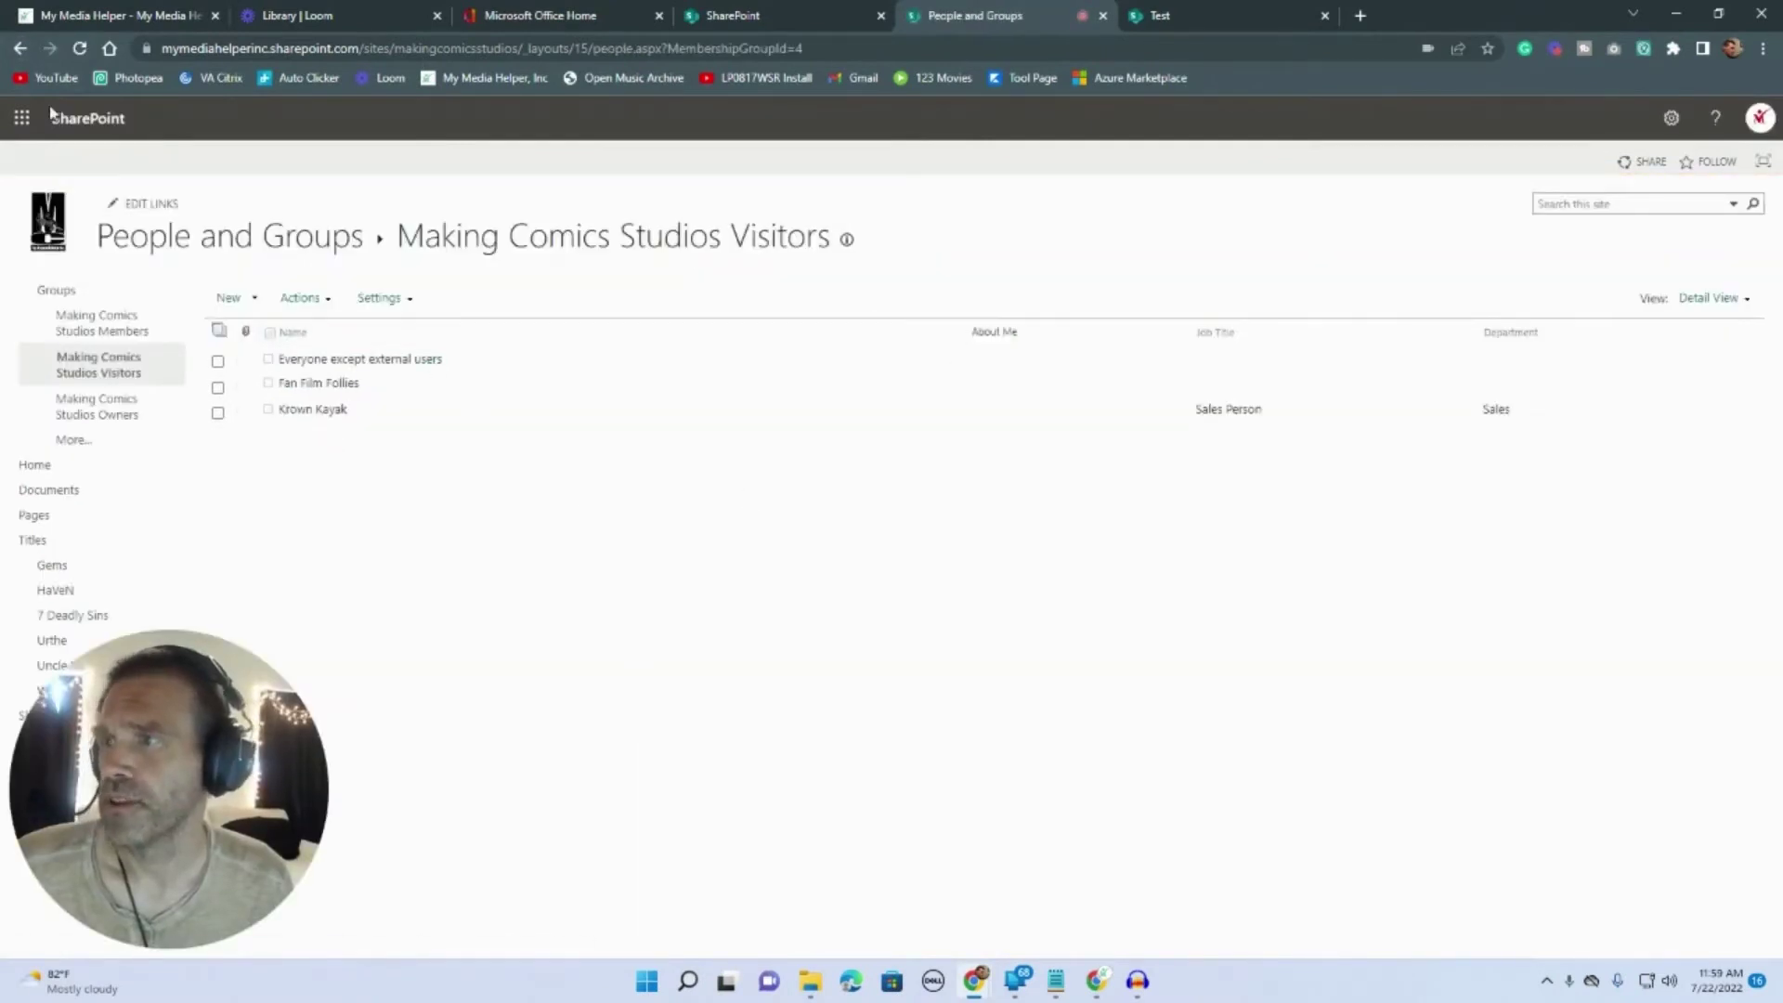
click(20, 49)
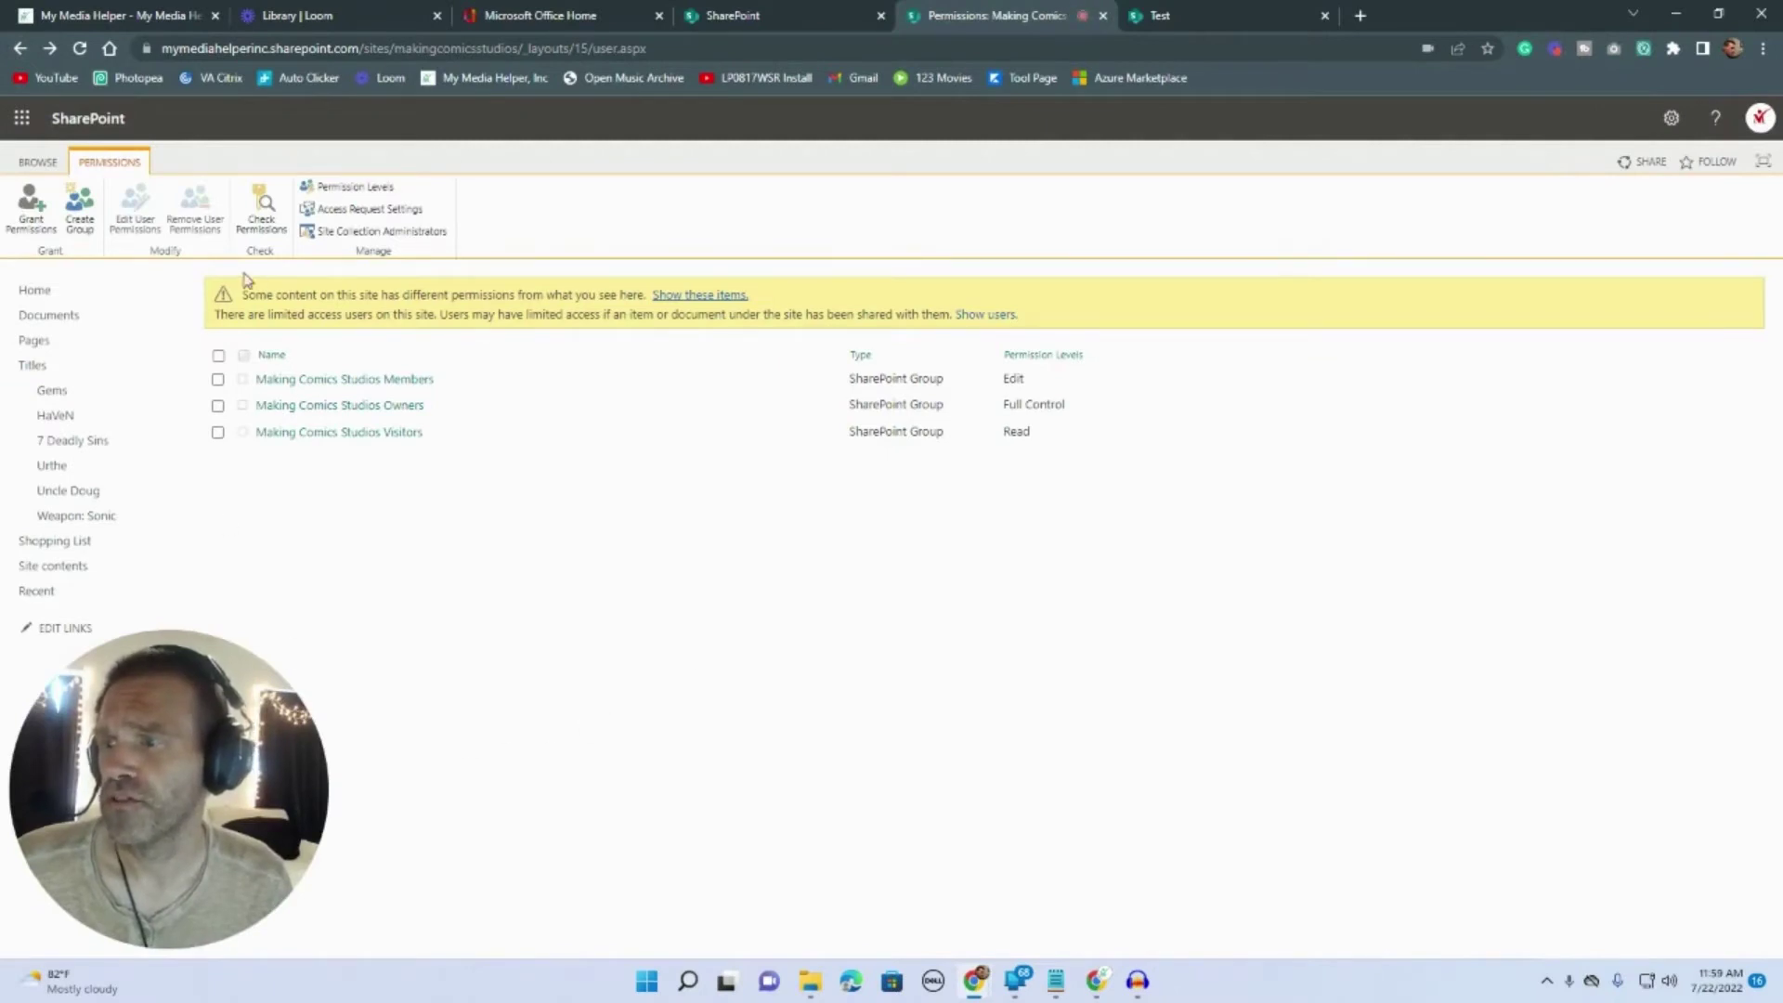
- Grant My Good Doggys Design permission with no email invitation, then refresh the permissions list
click(34, 215)
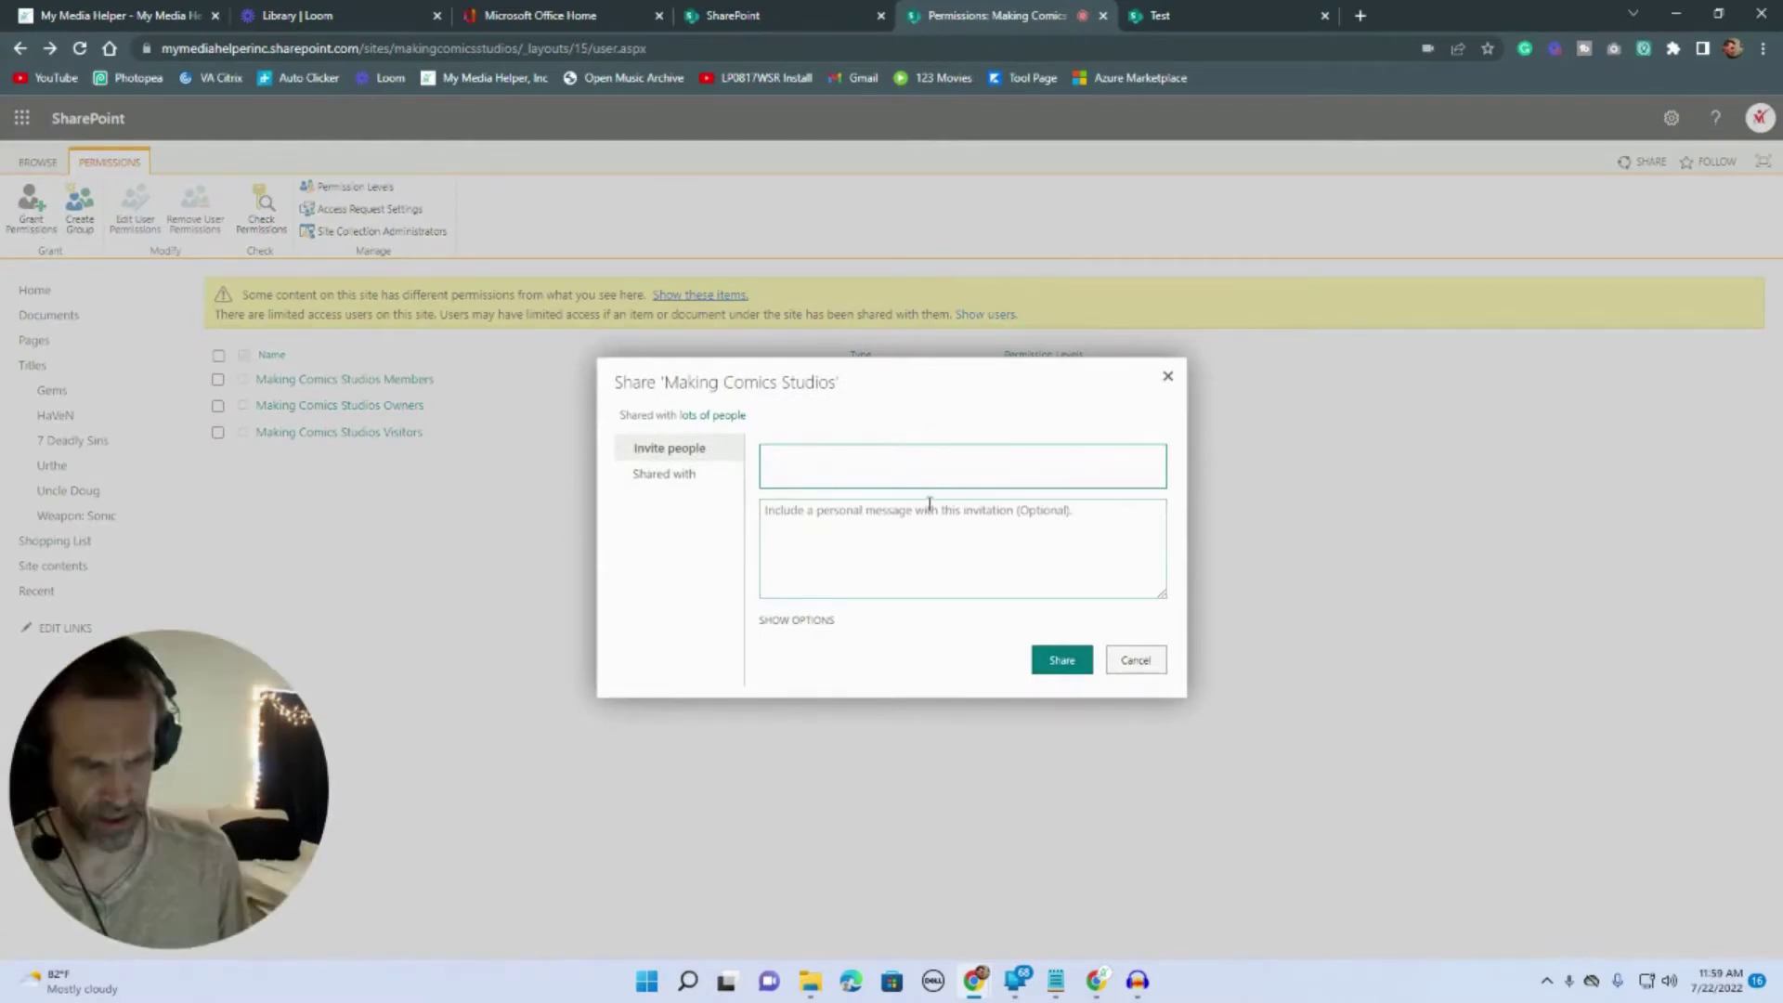
text(my)
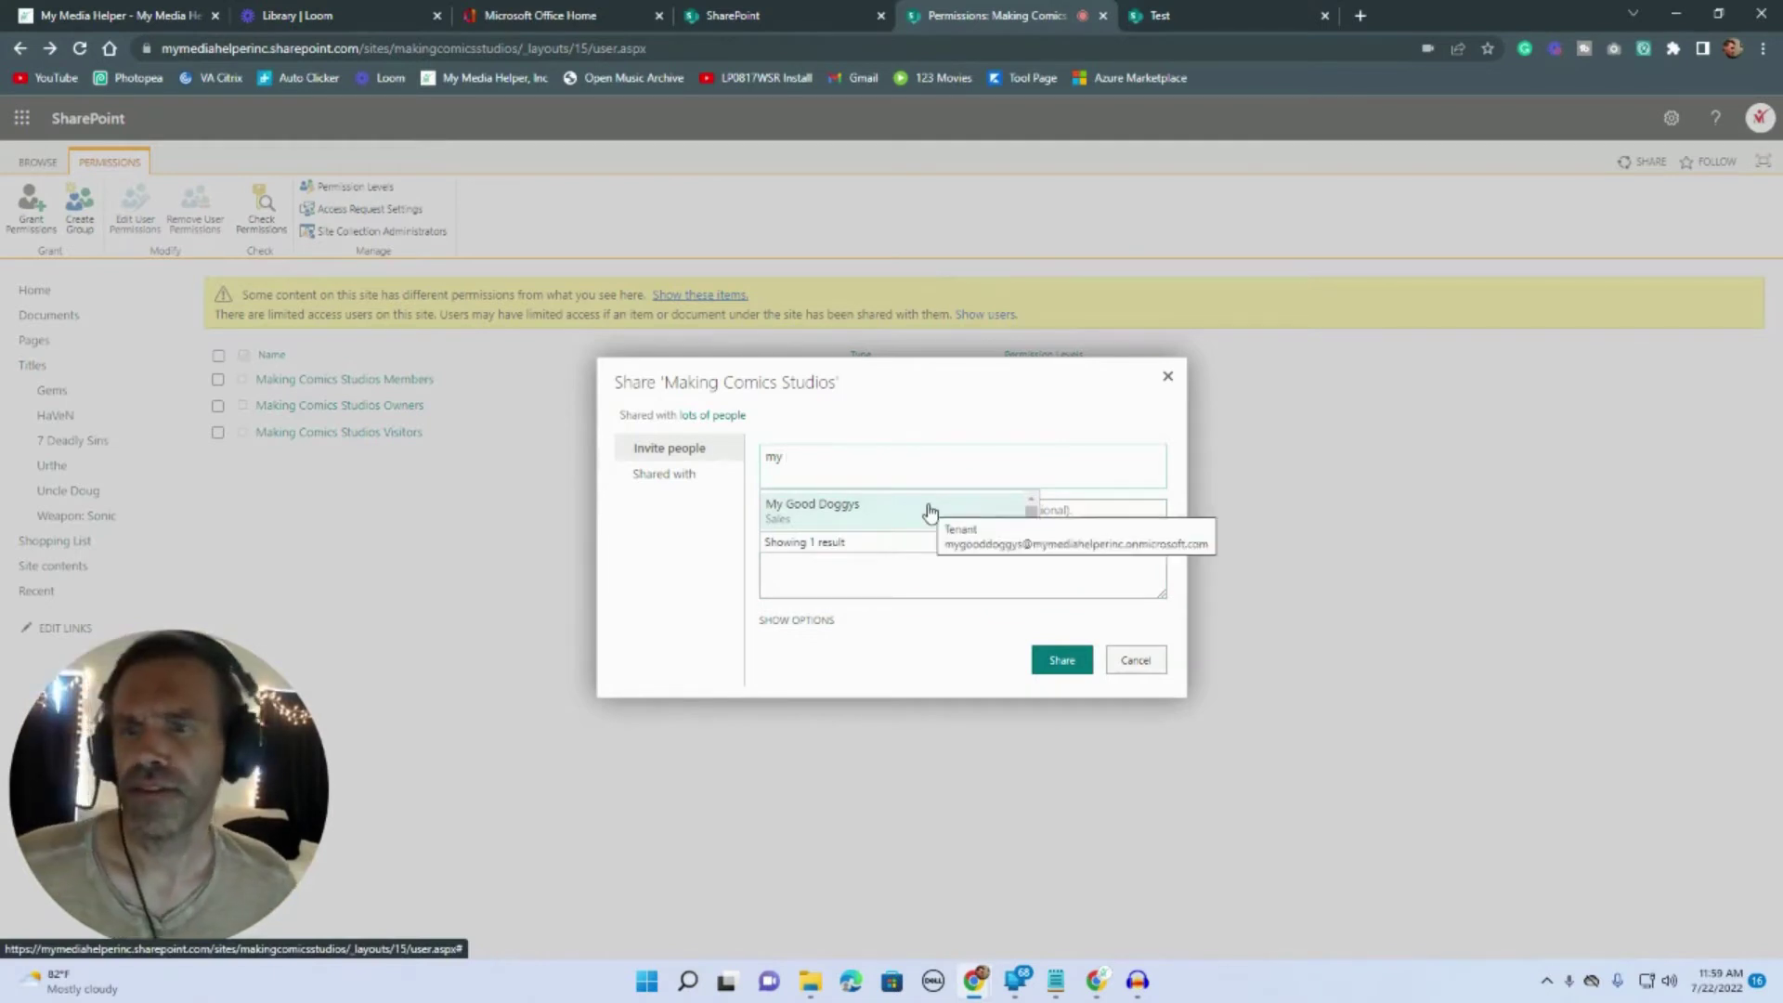
click(930, 511)
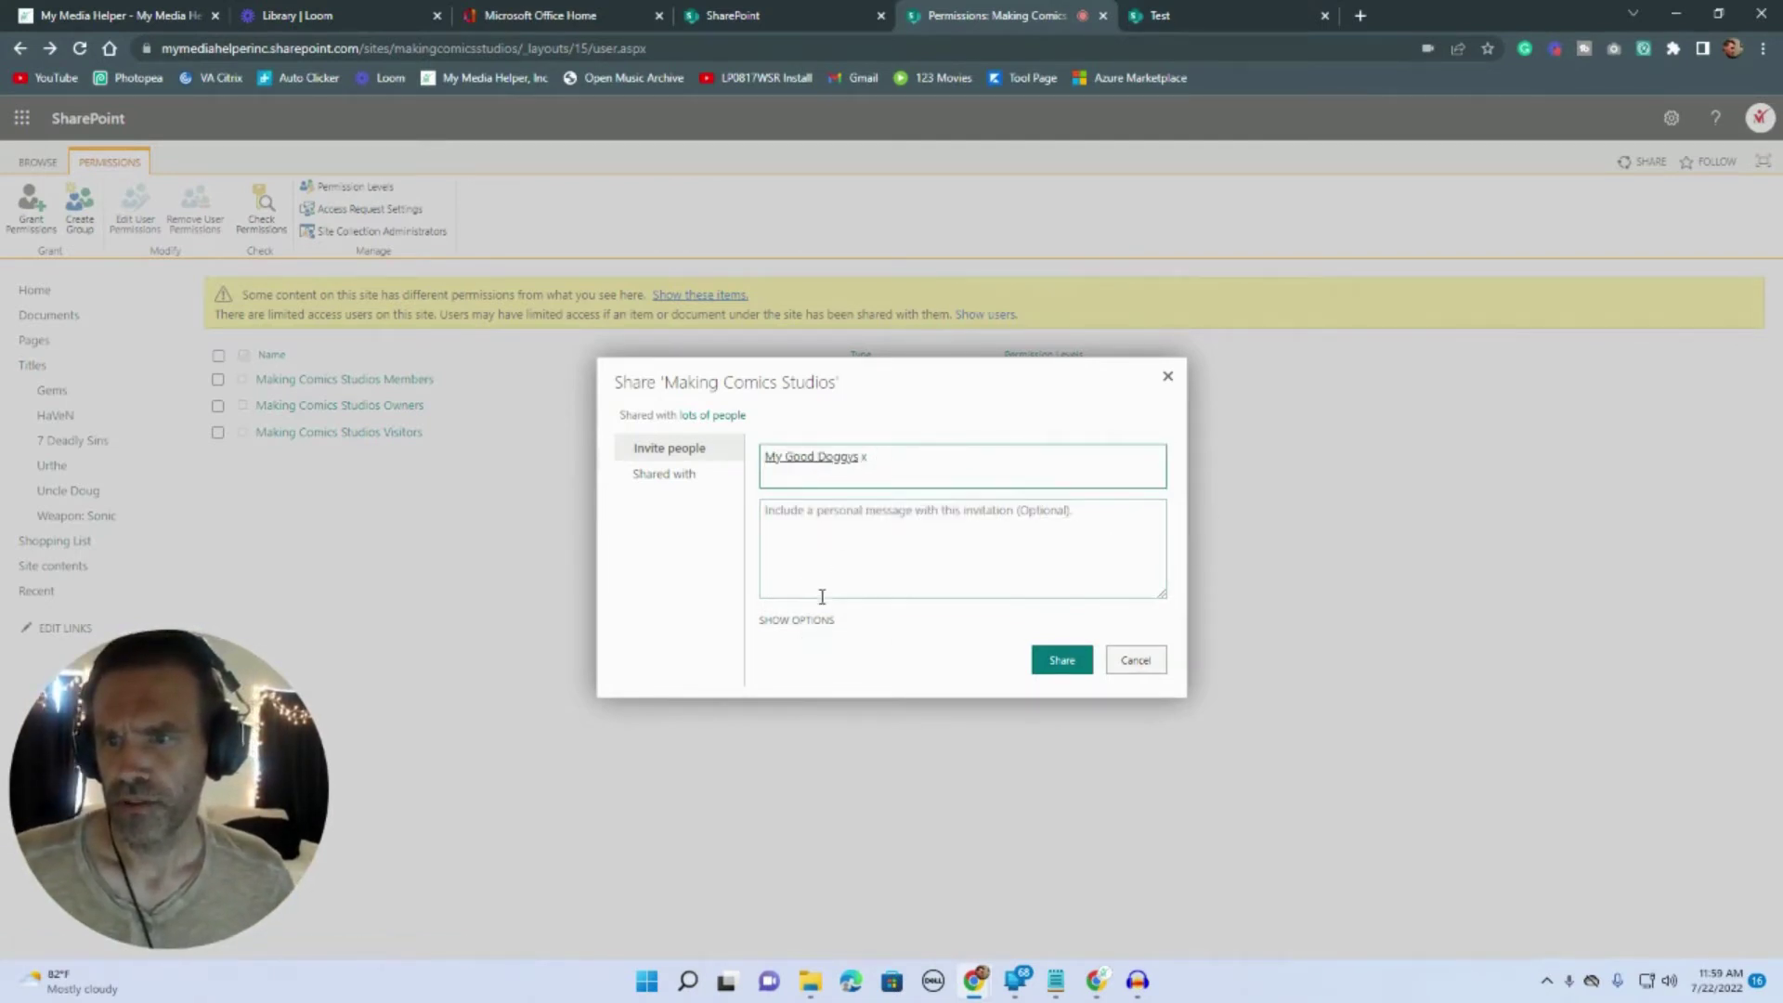
click(794, 620)
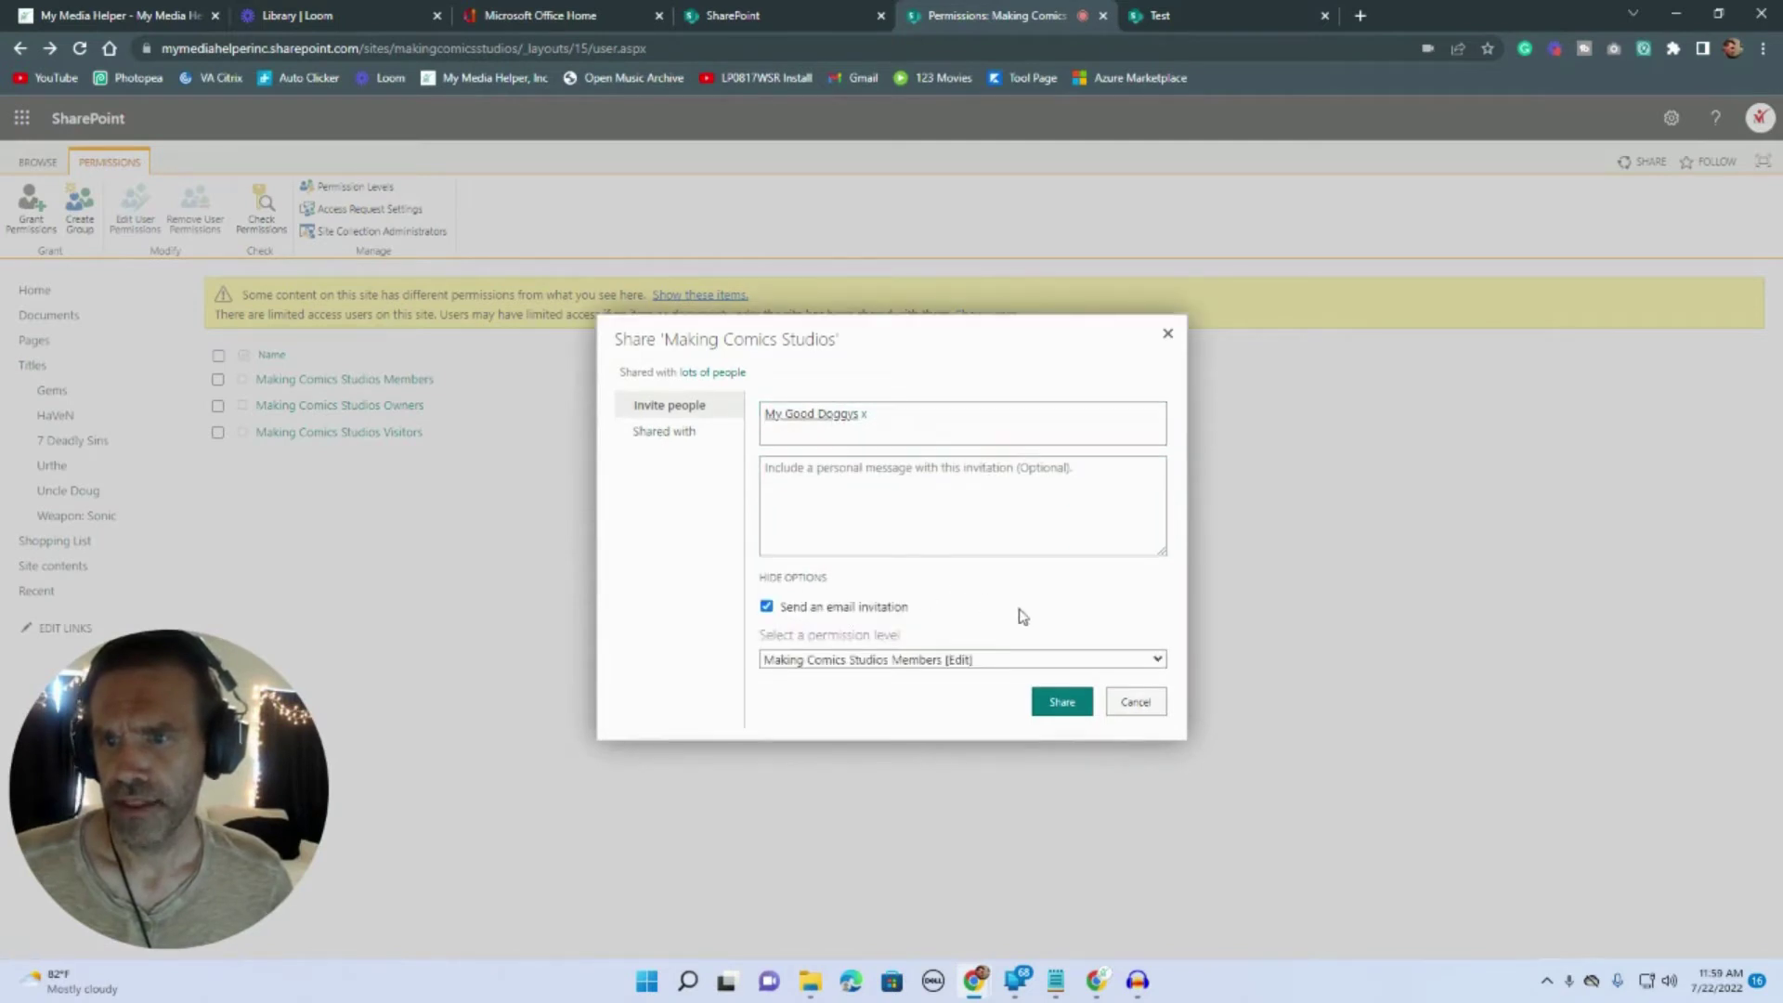
click(766, 609)
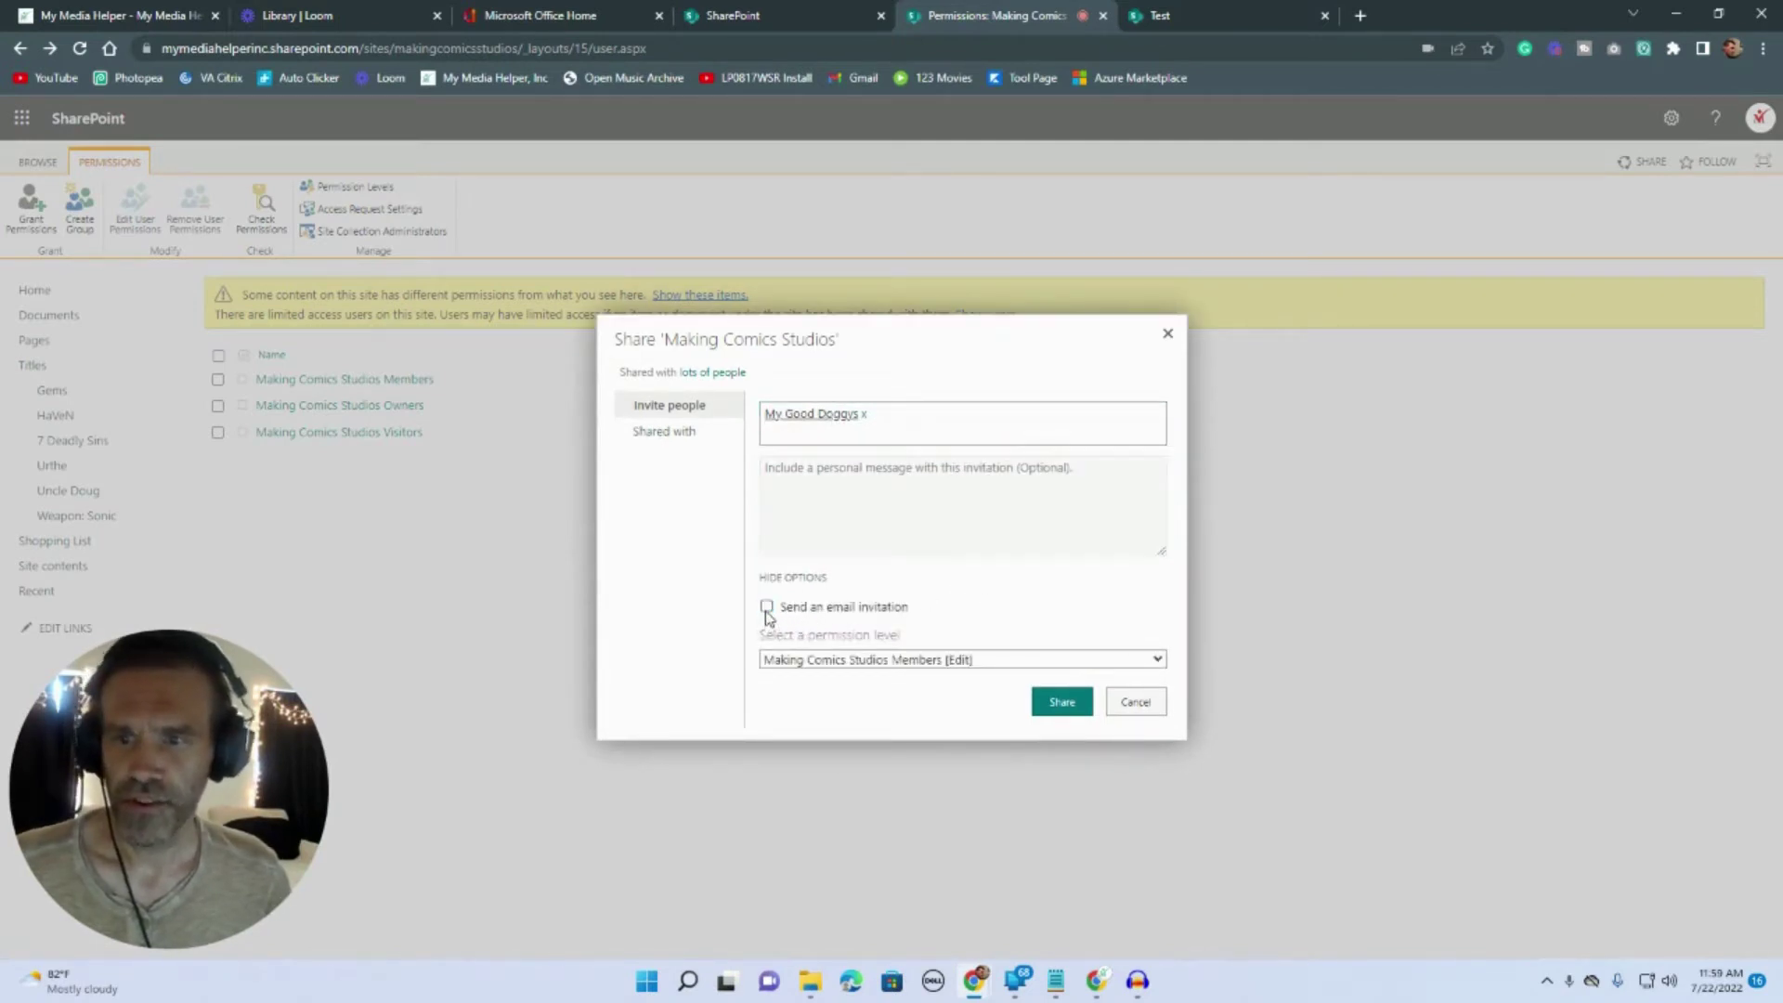
click(1158, 661)
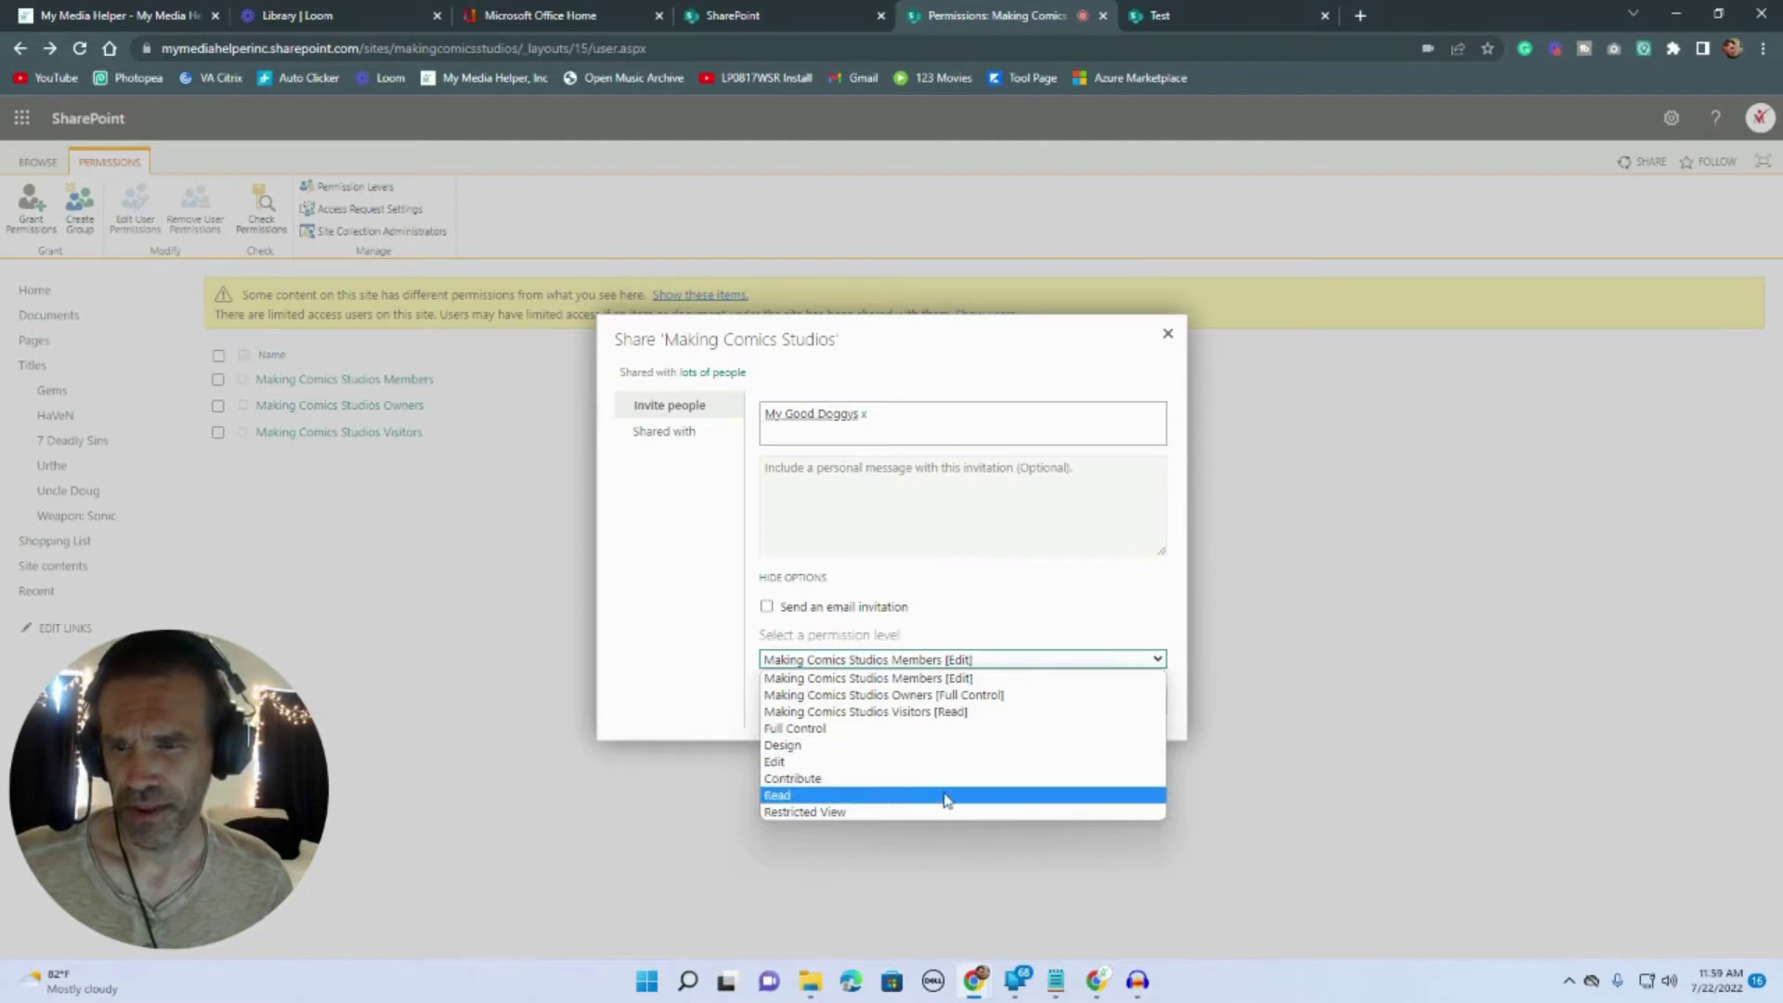
click(922, 745)
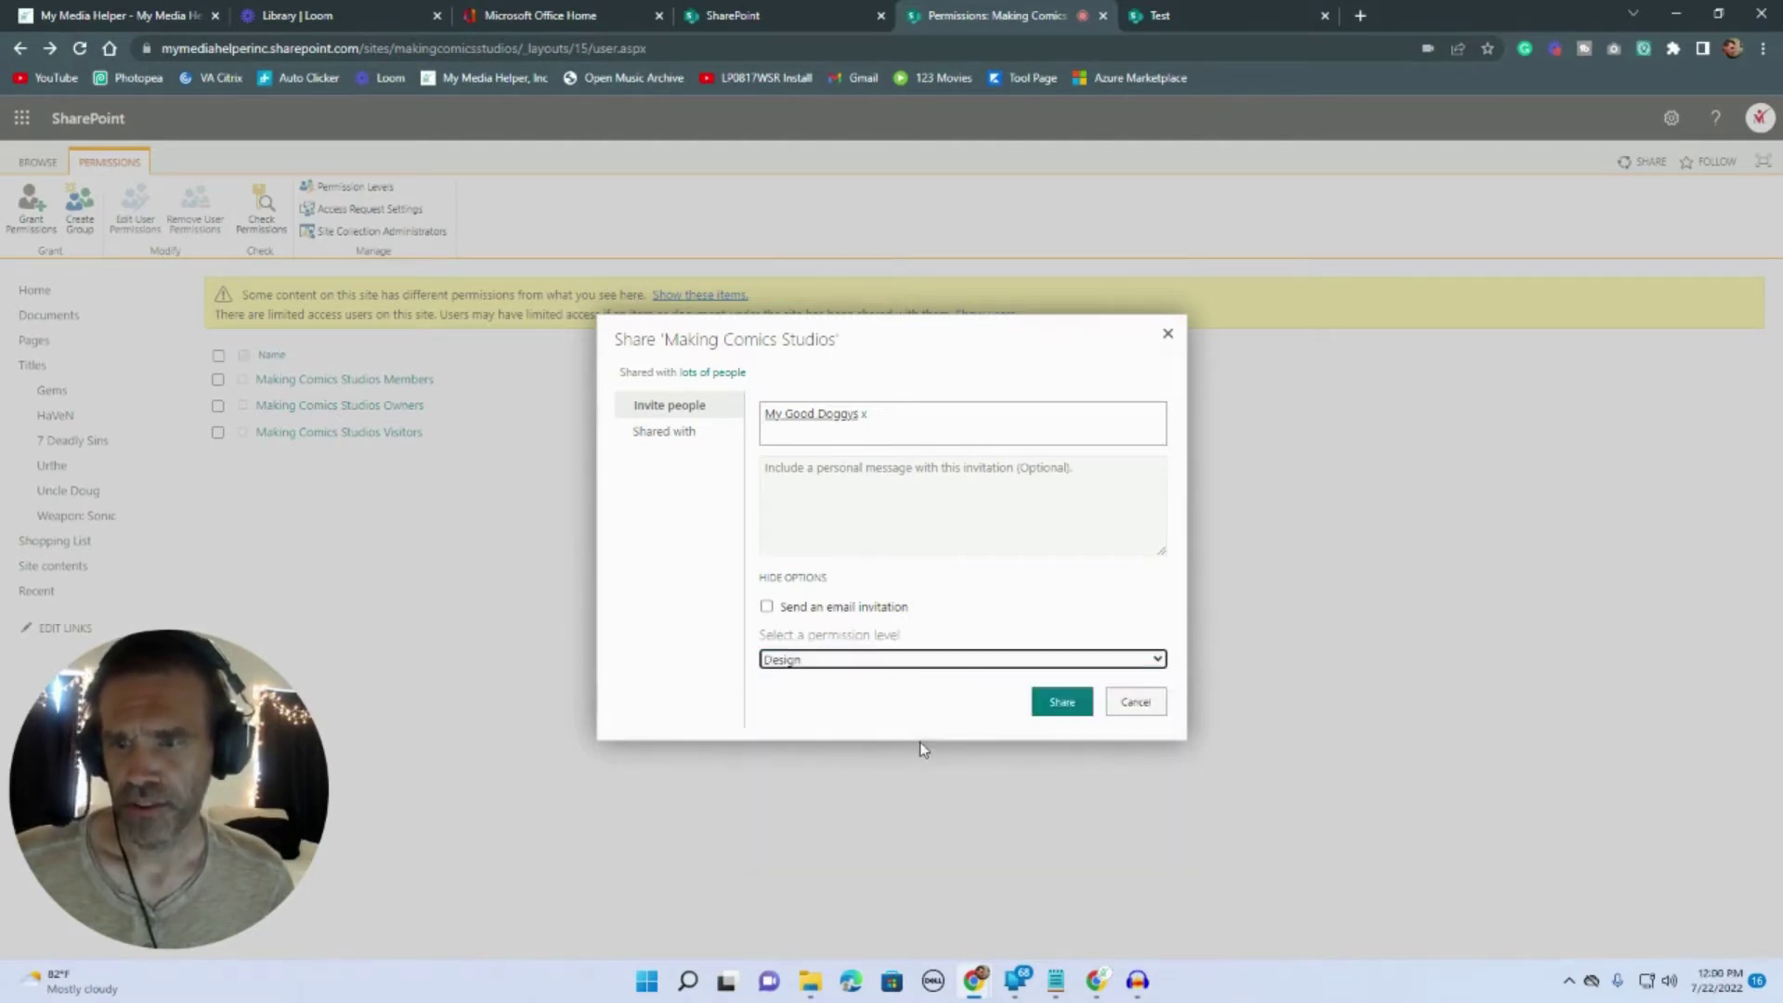
click(1071, 704)
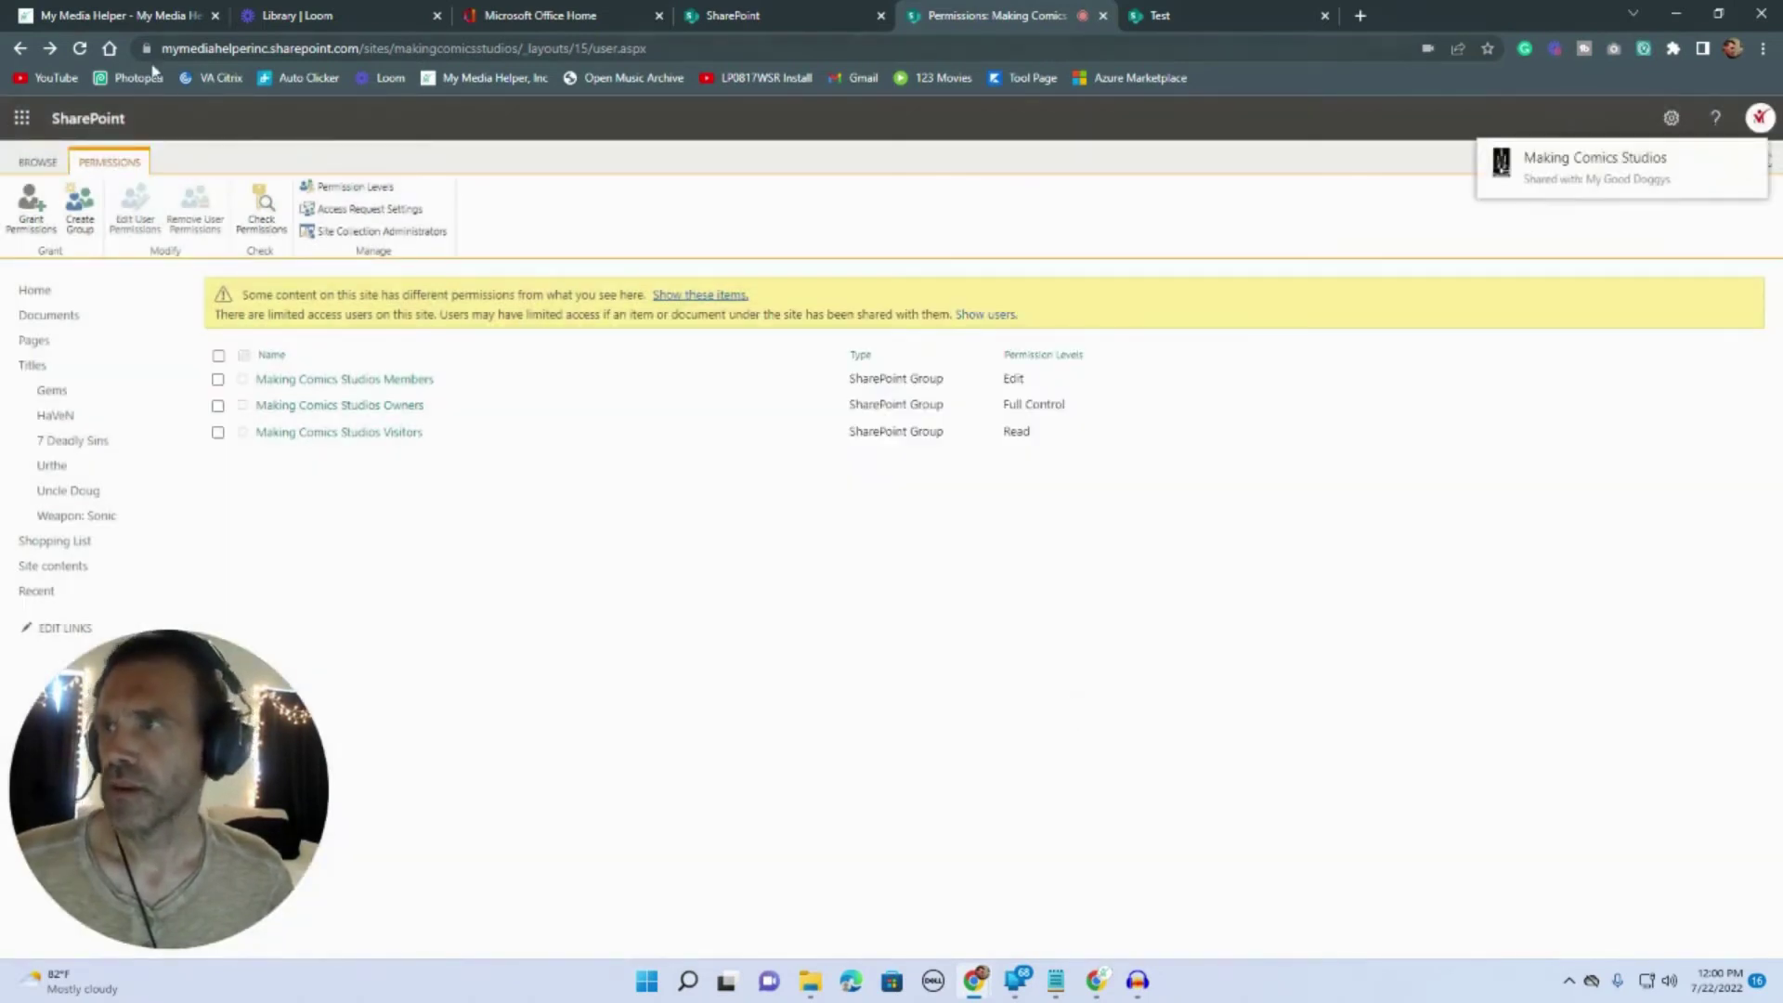
click(79, 48)
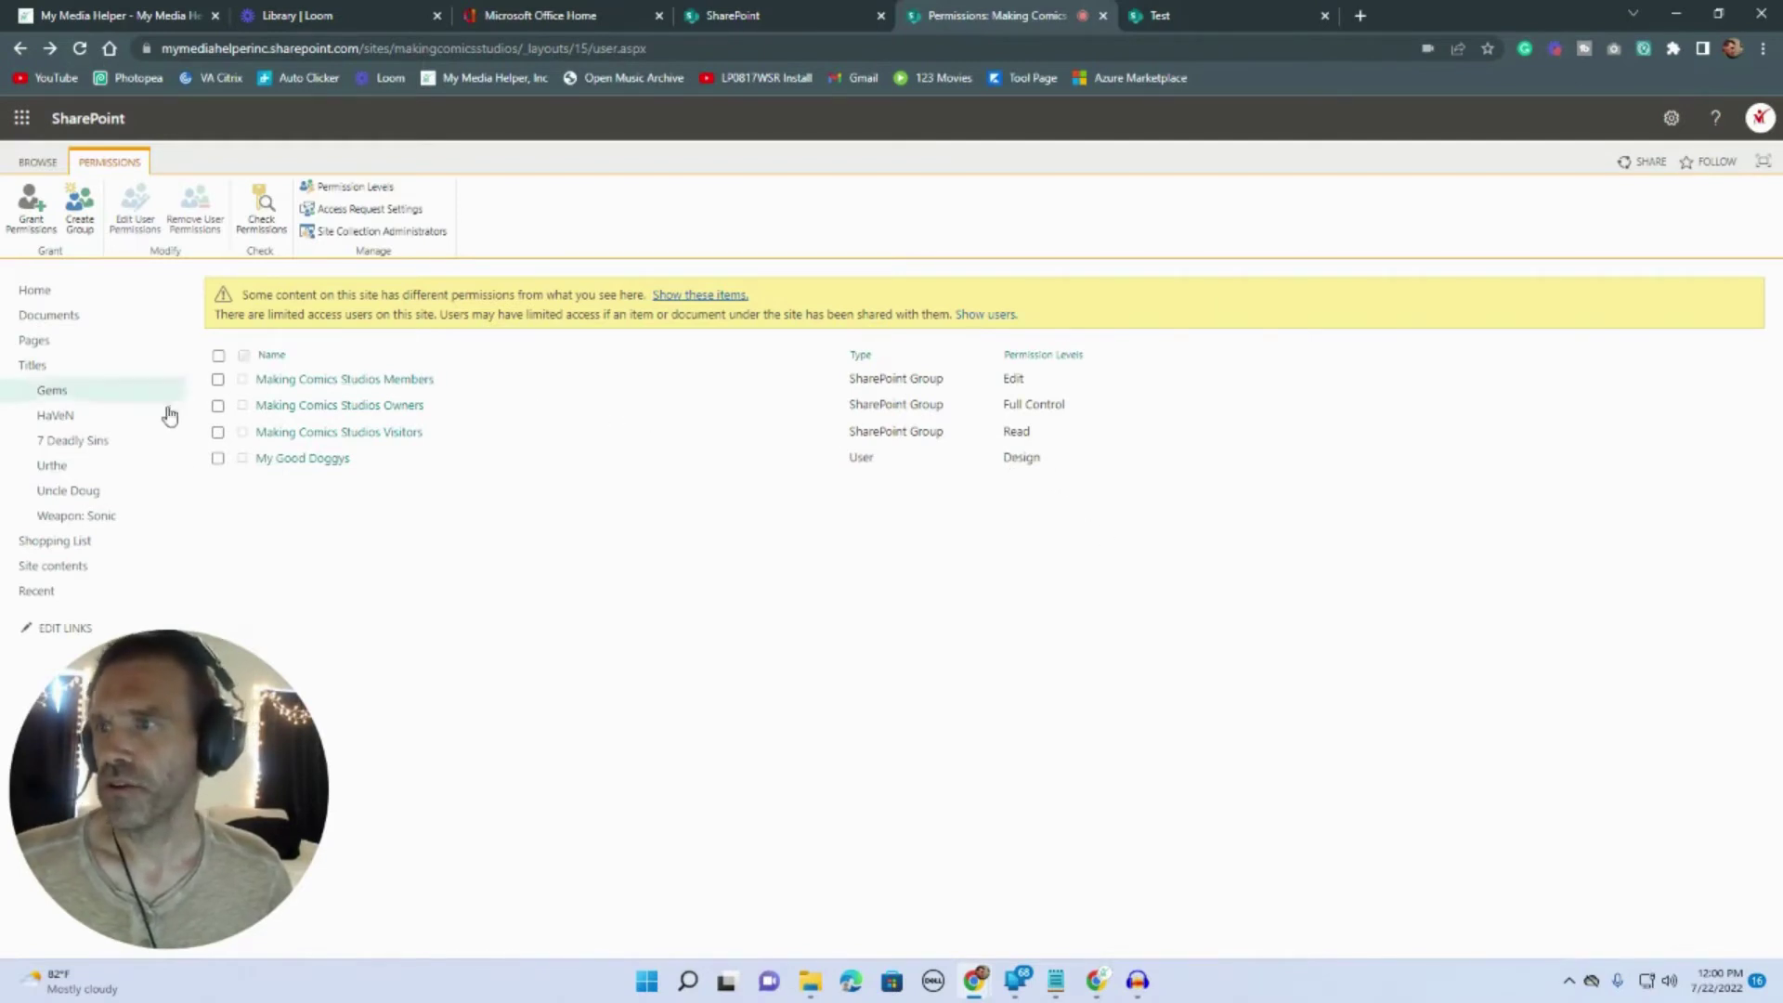
- Create the E-Commerce group with Contribute permission on the site
click(86, 213)
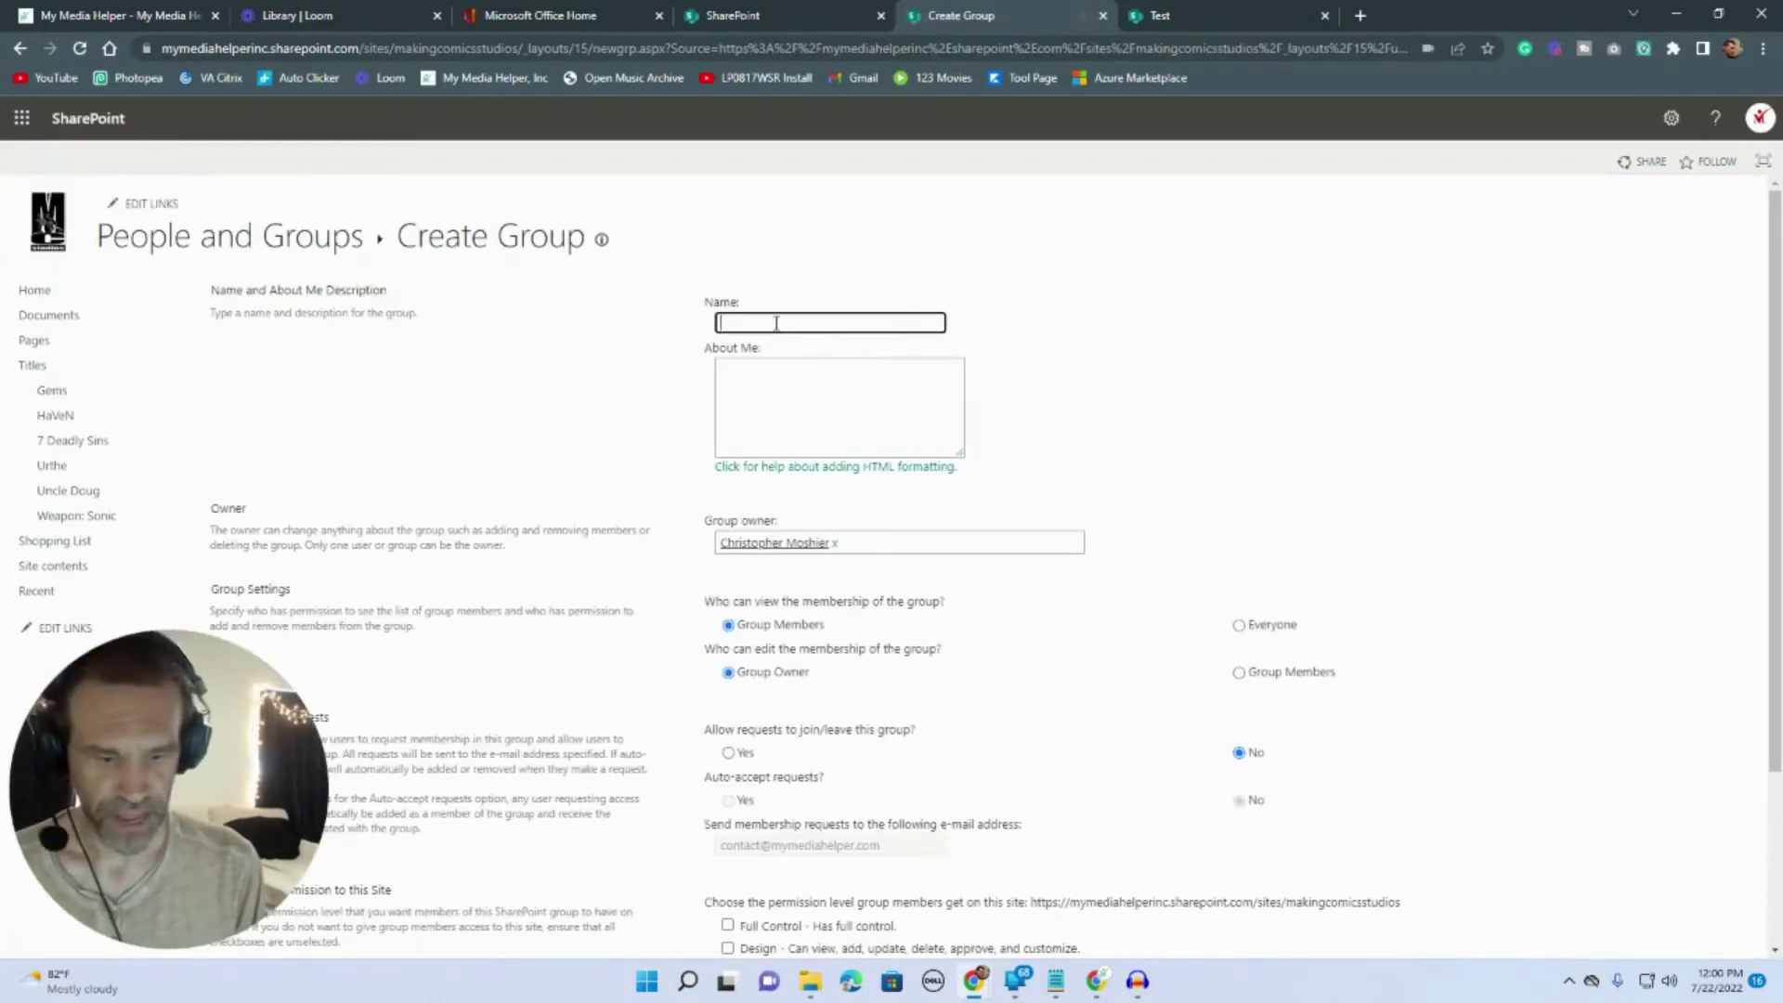
text(F-Commerce)
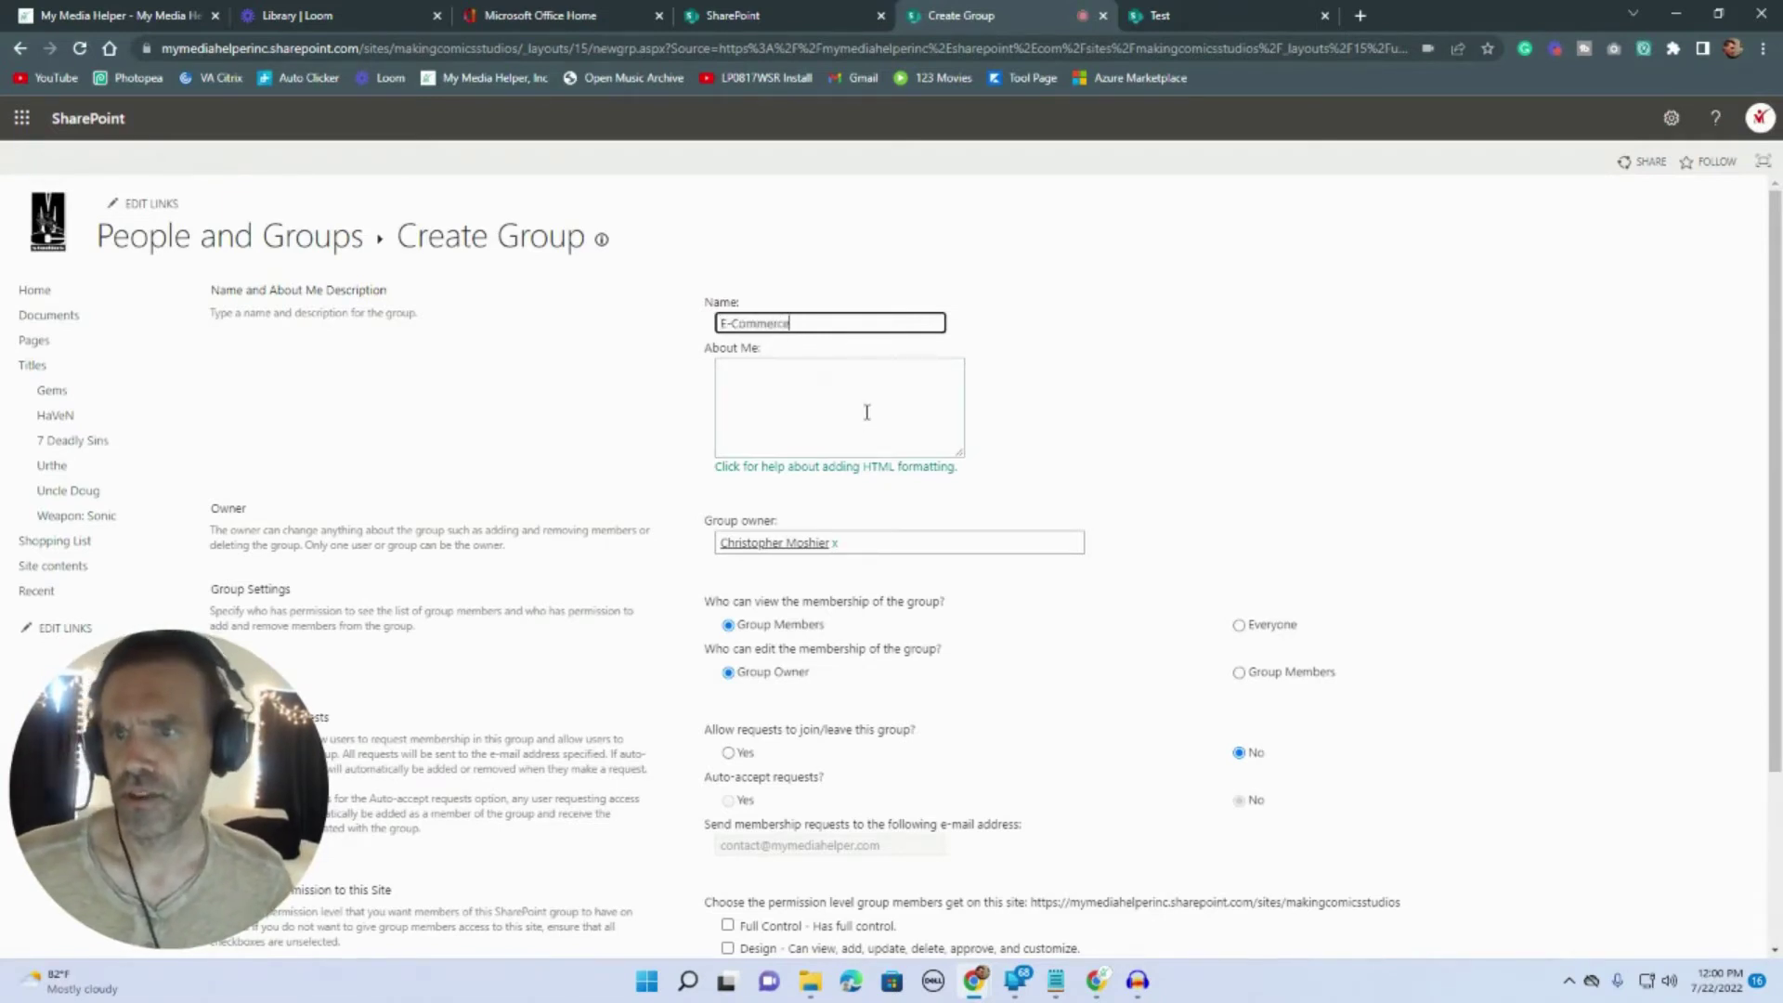
scroll(867, 412, down, 2)
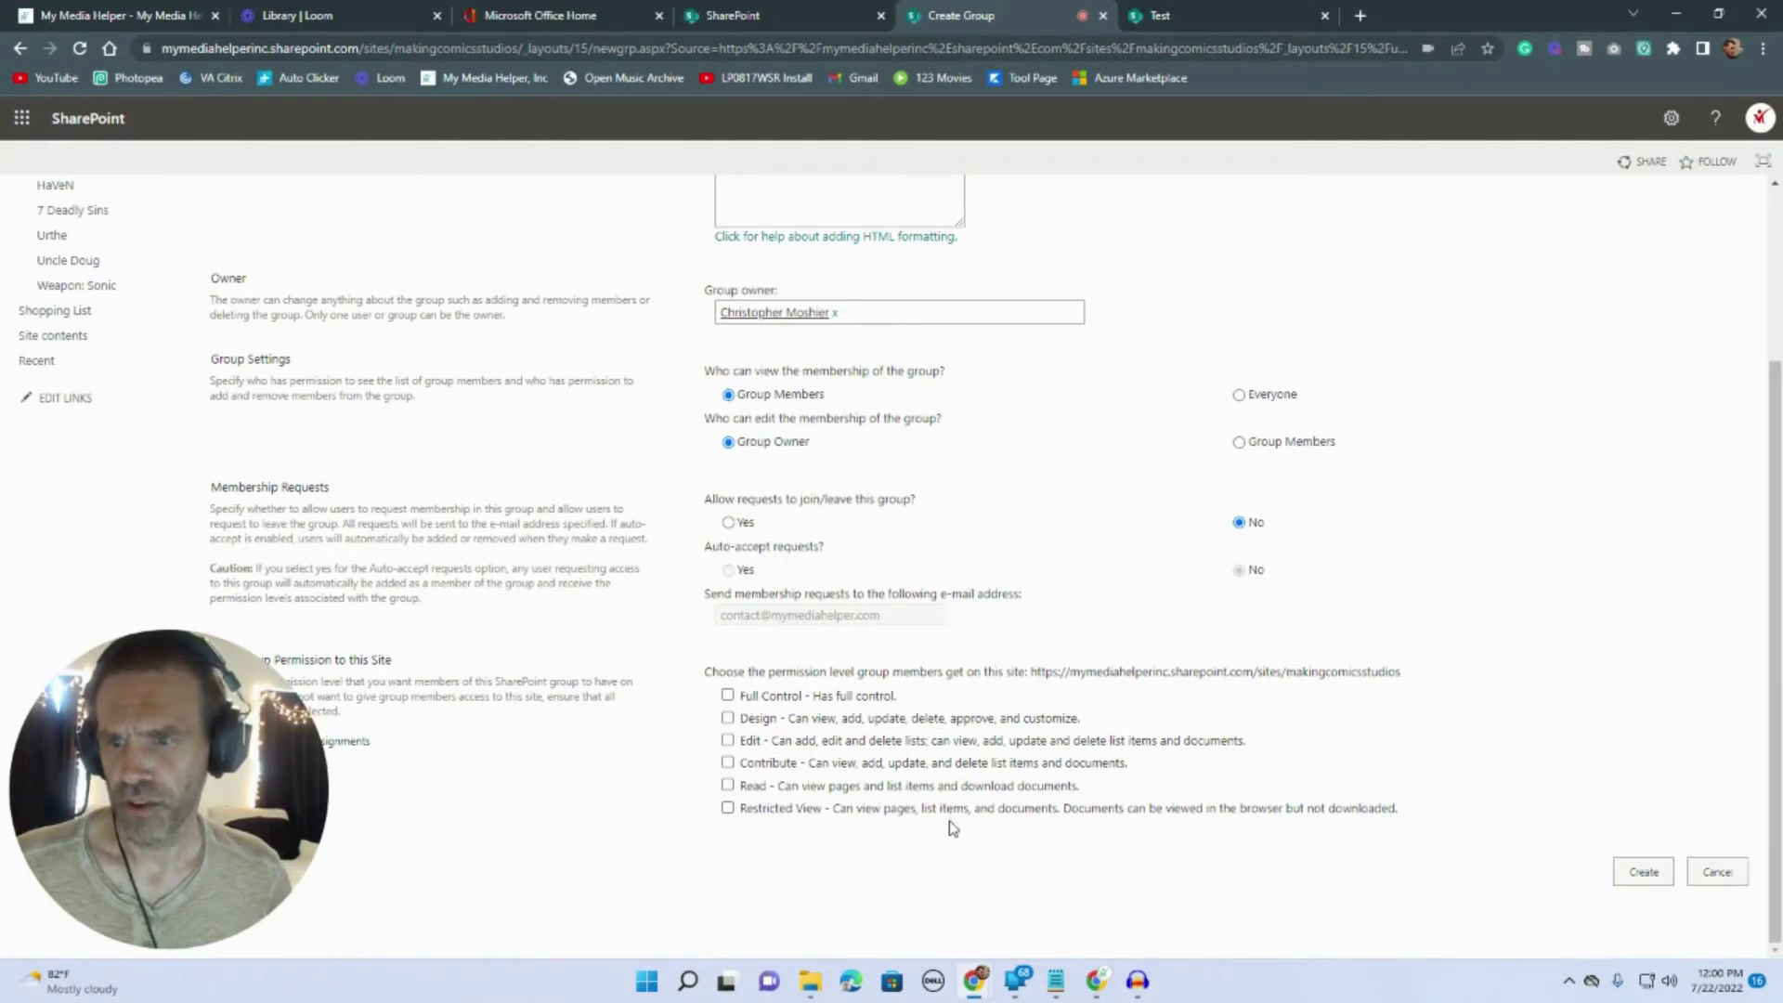
click(730, 788)
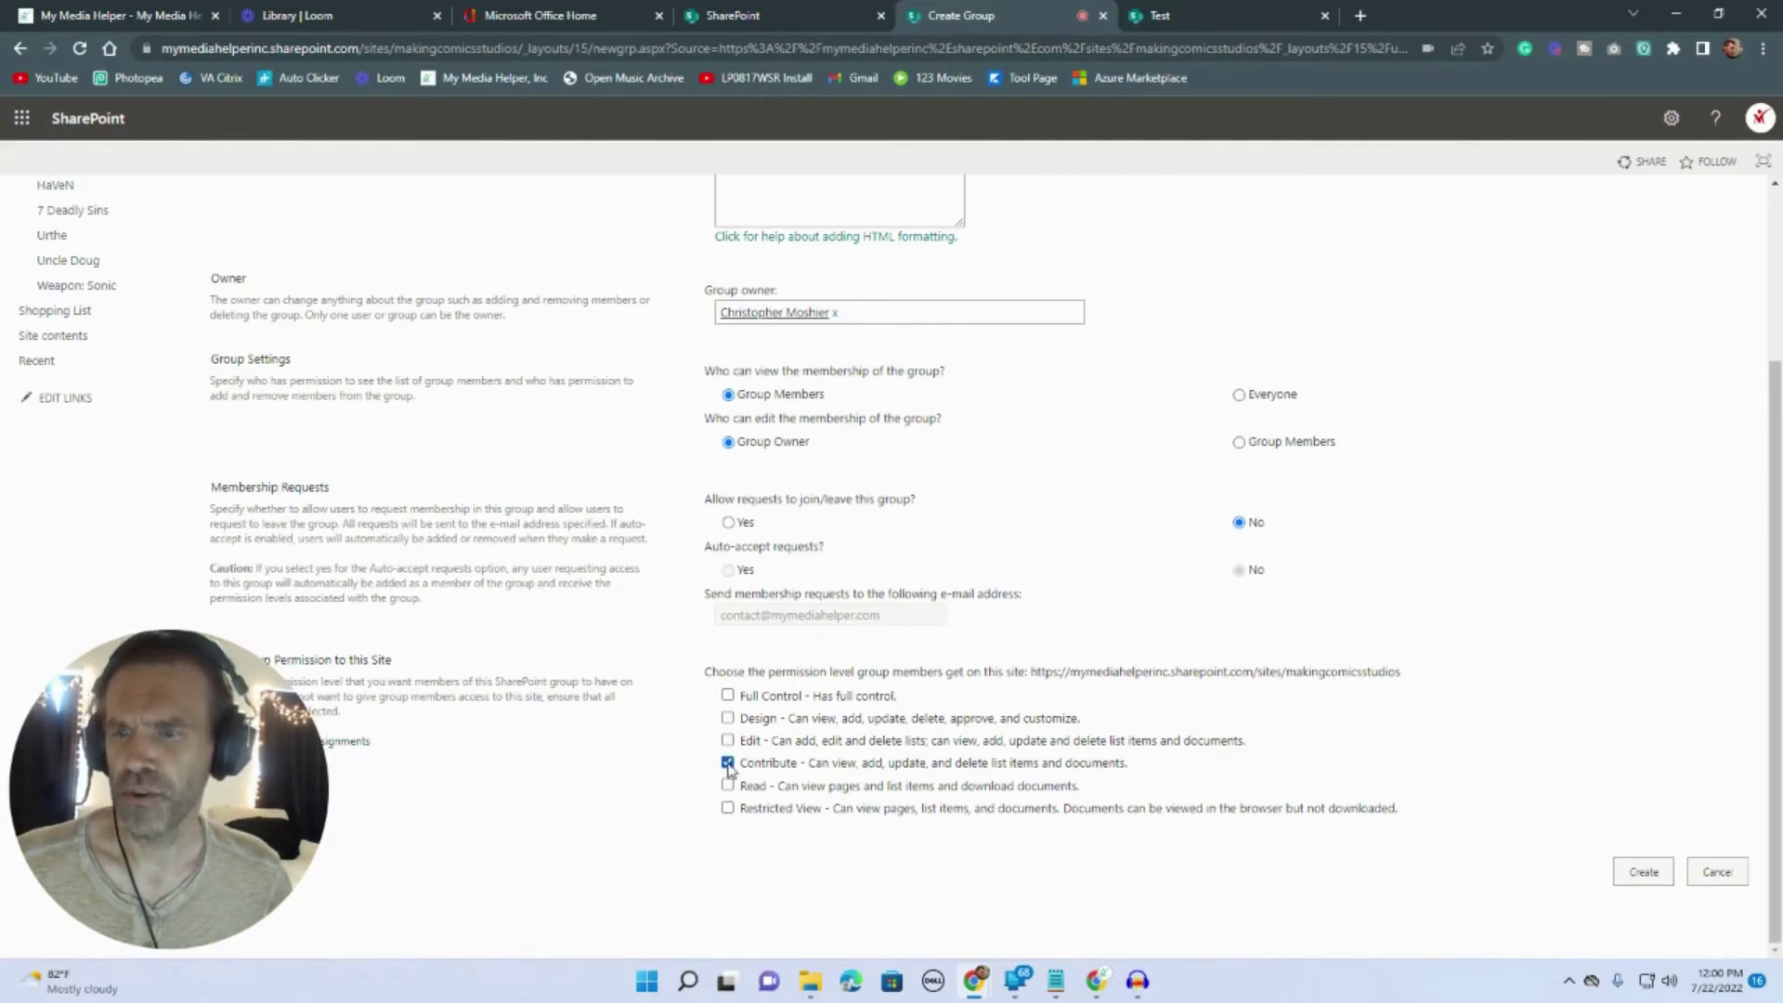
click(1644, 873)
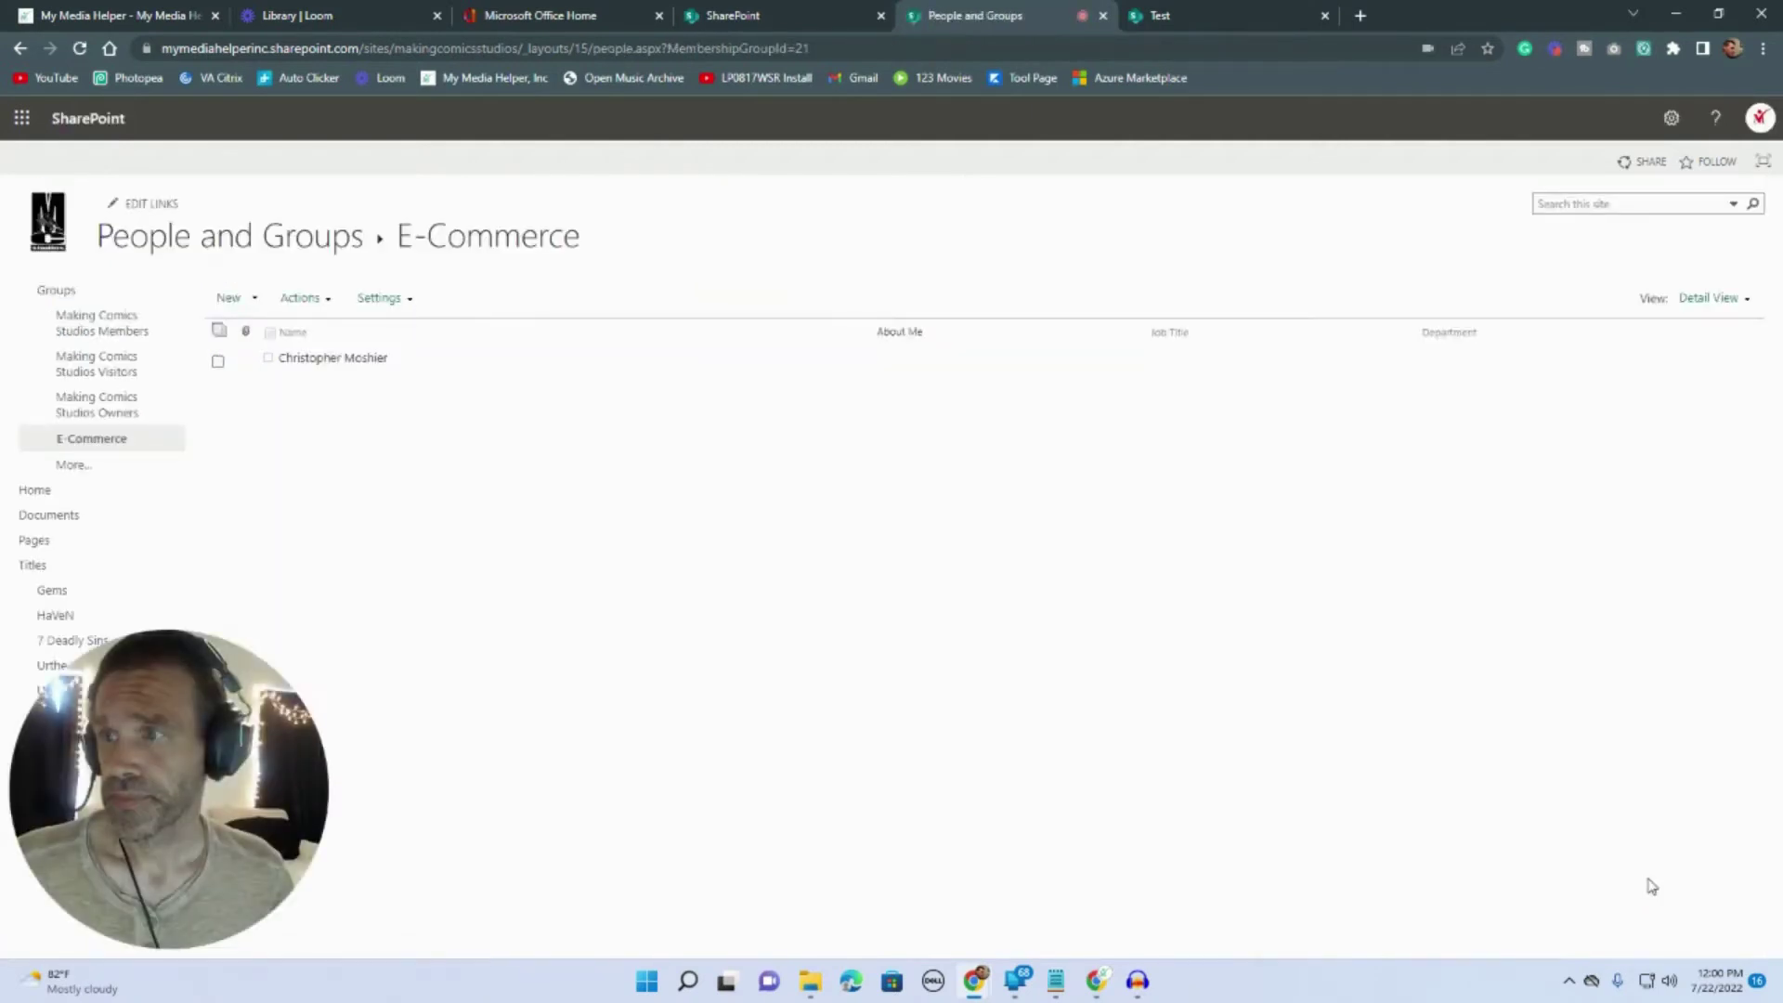
- Return to the refreshed site permissions list and check the E-Commerce group's members
click(21, 50)
click(20, 49)
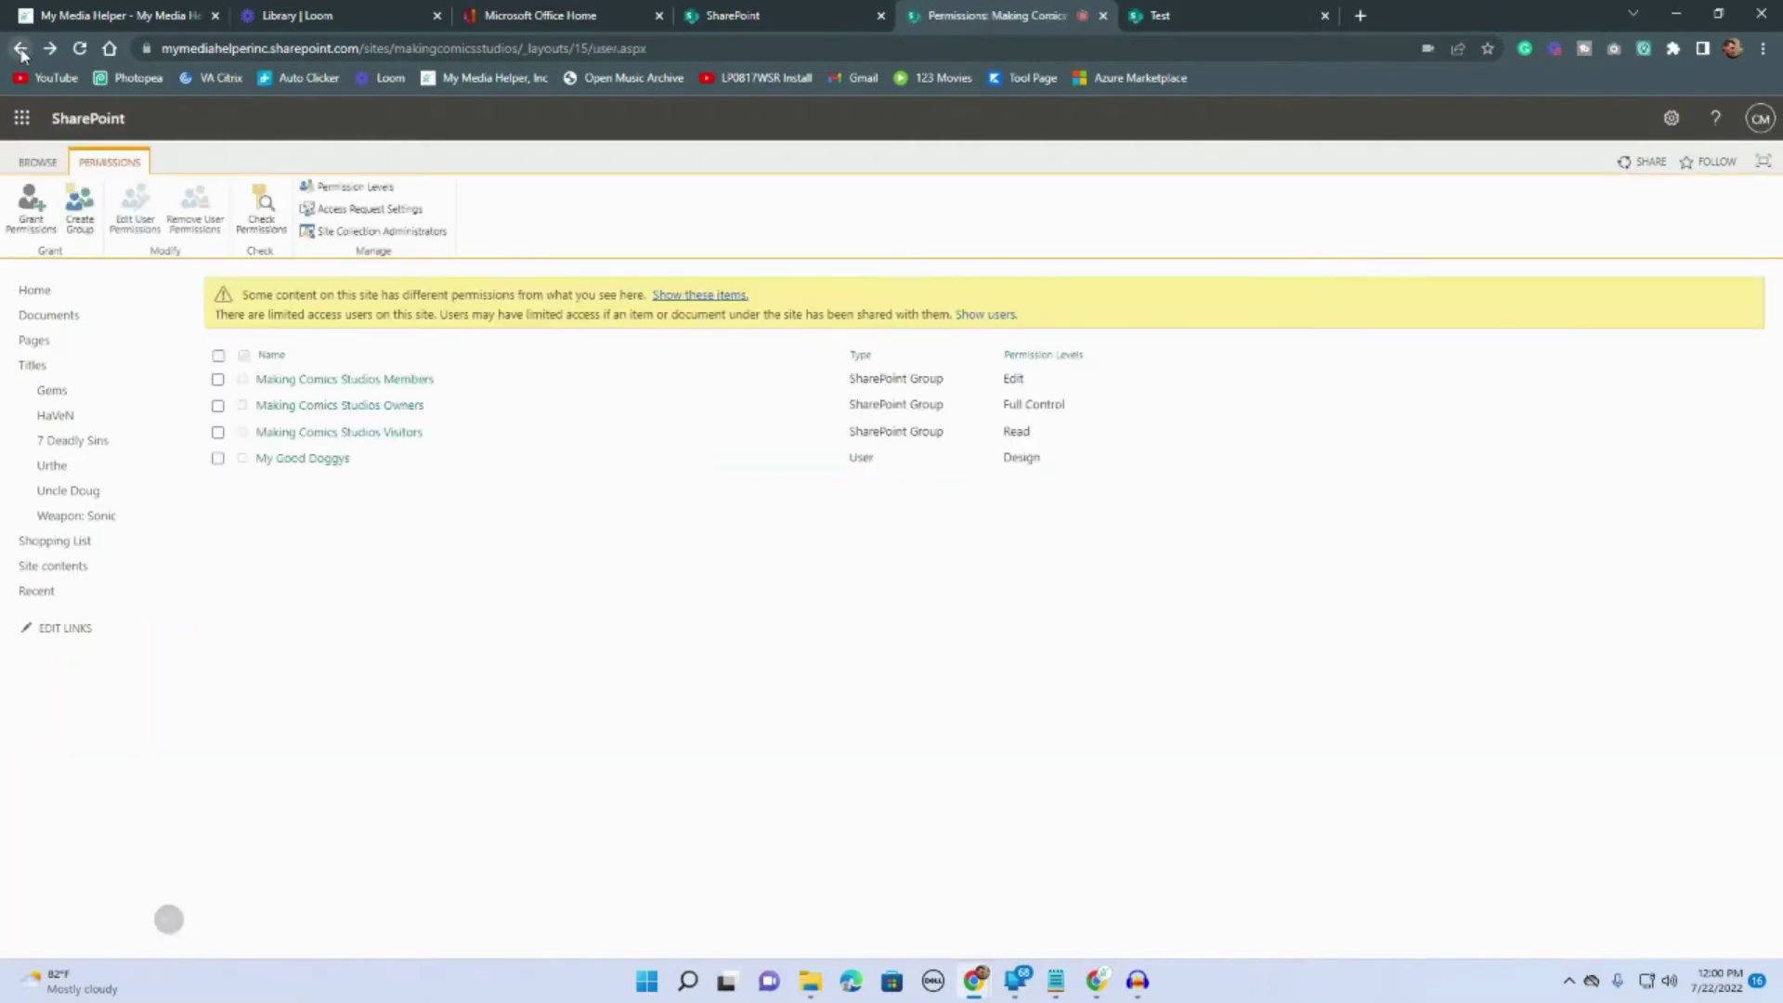
click(80, 49)
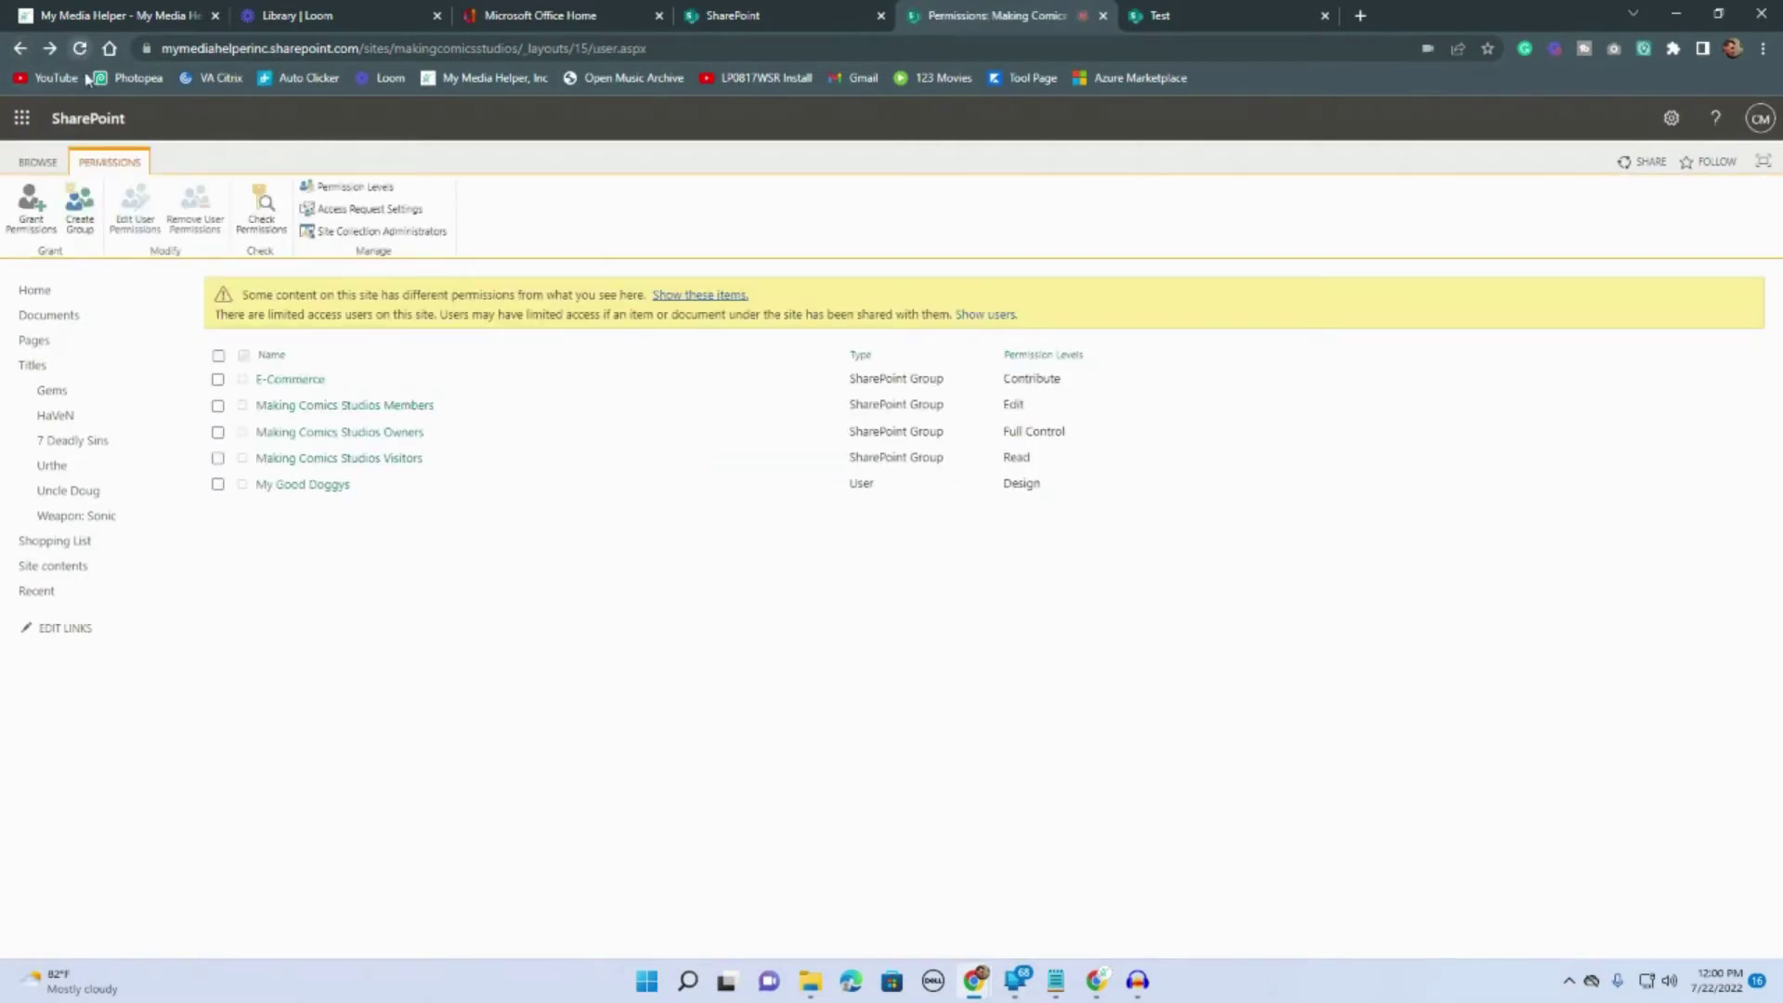
click(290, 381)
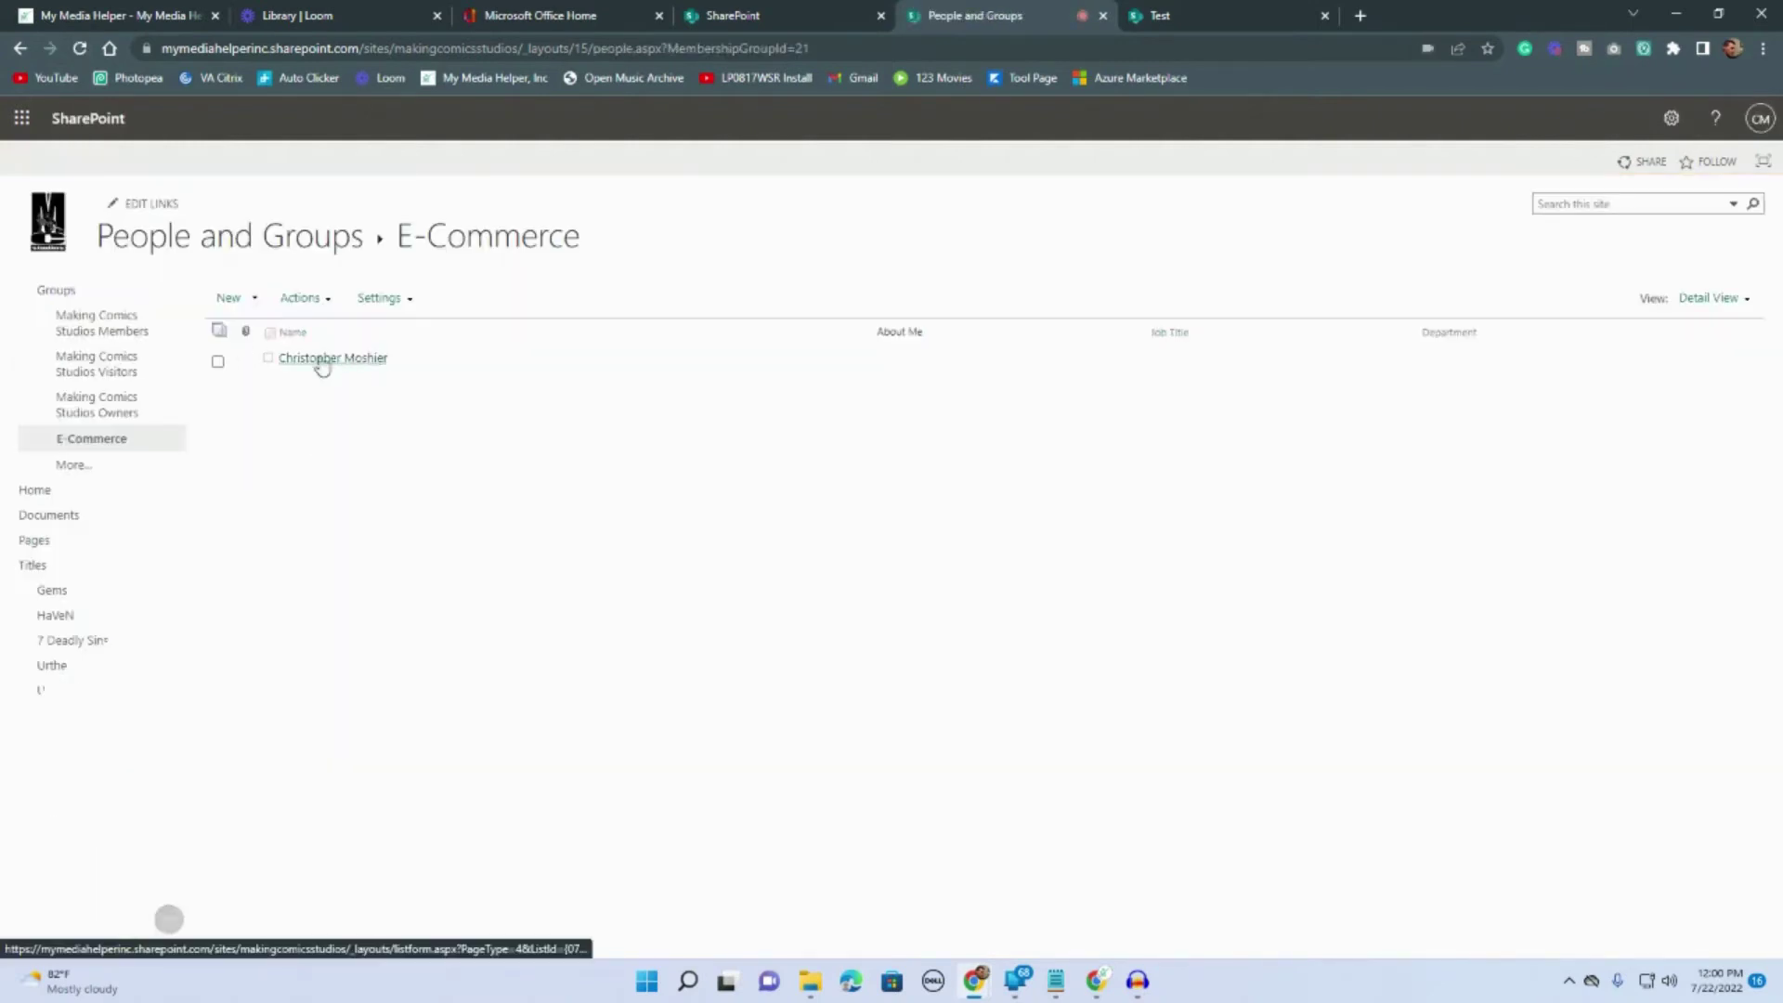
click(18, 48)
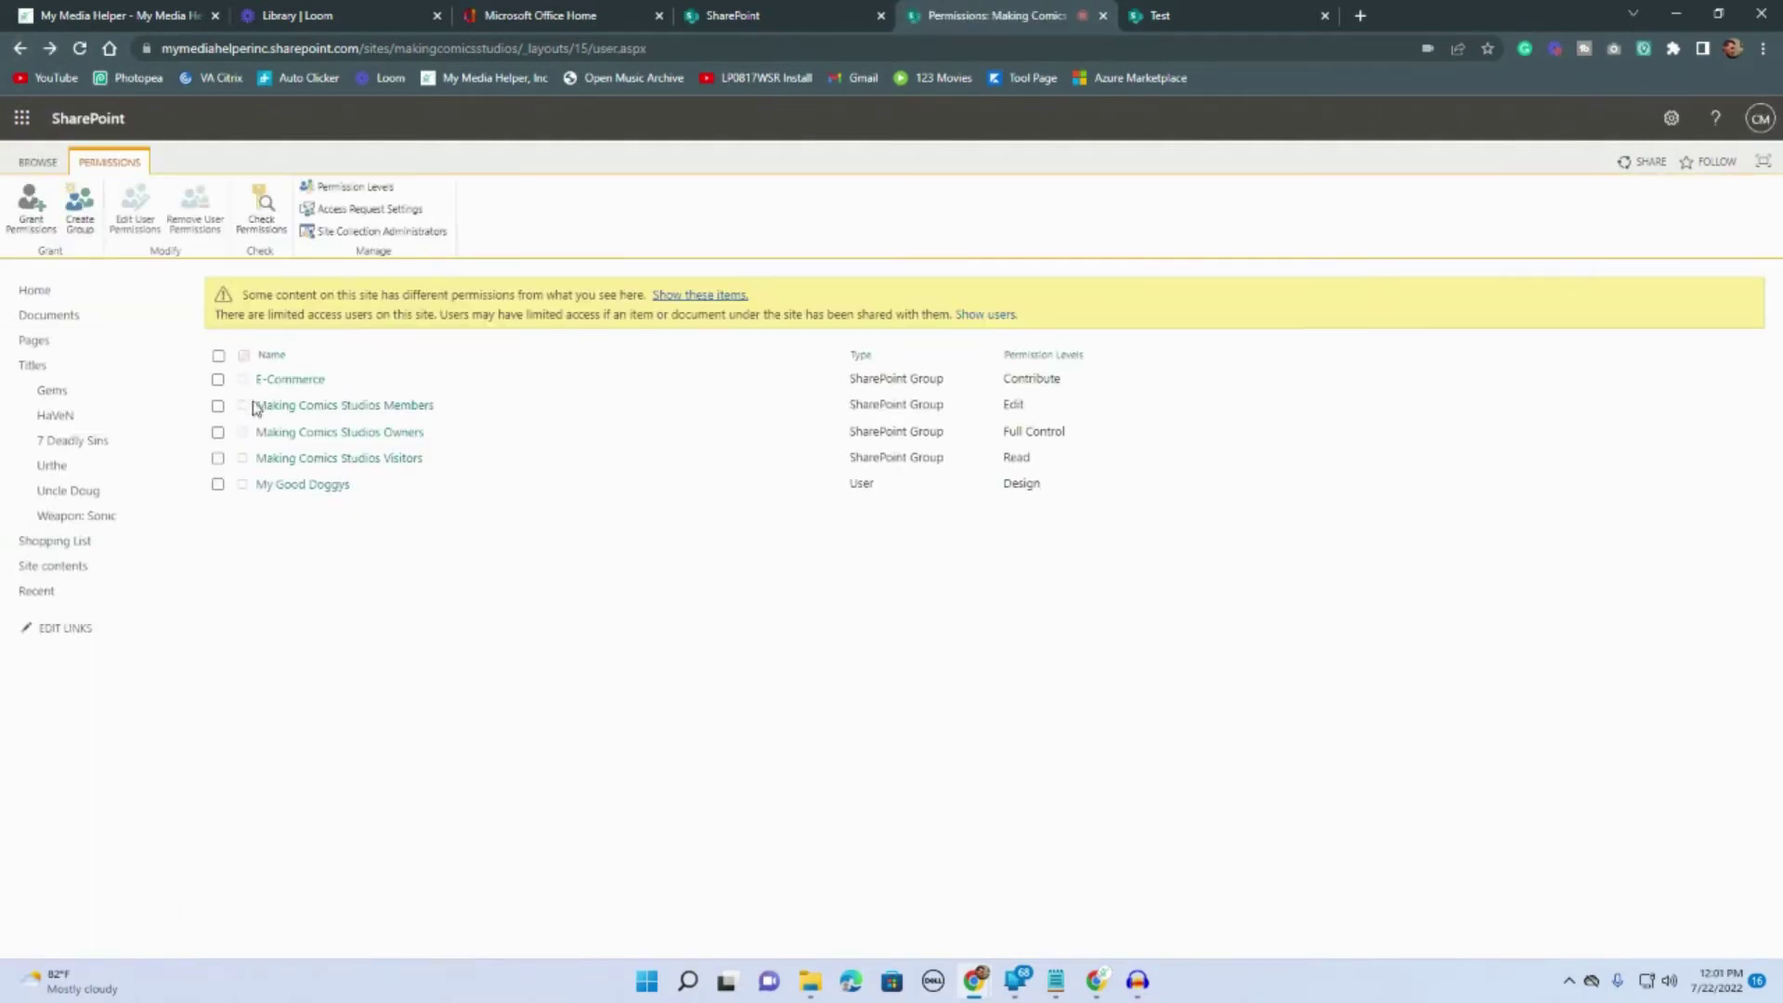
- Share the site with Fan Film Follies in the E-Commerce [Contribute] group, no email, then view the group's members
click(44, 230)
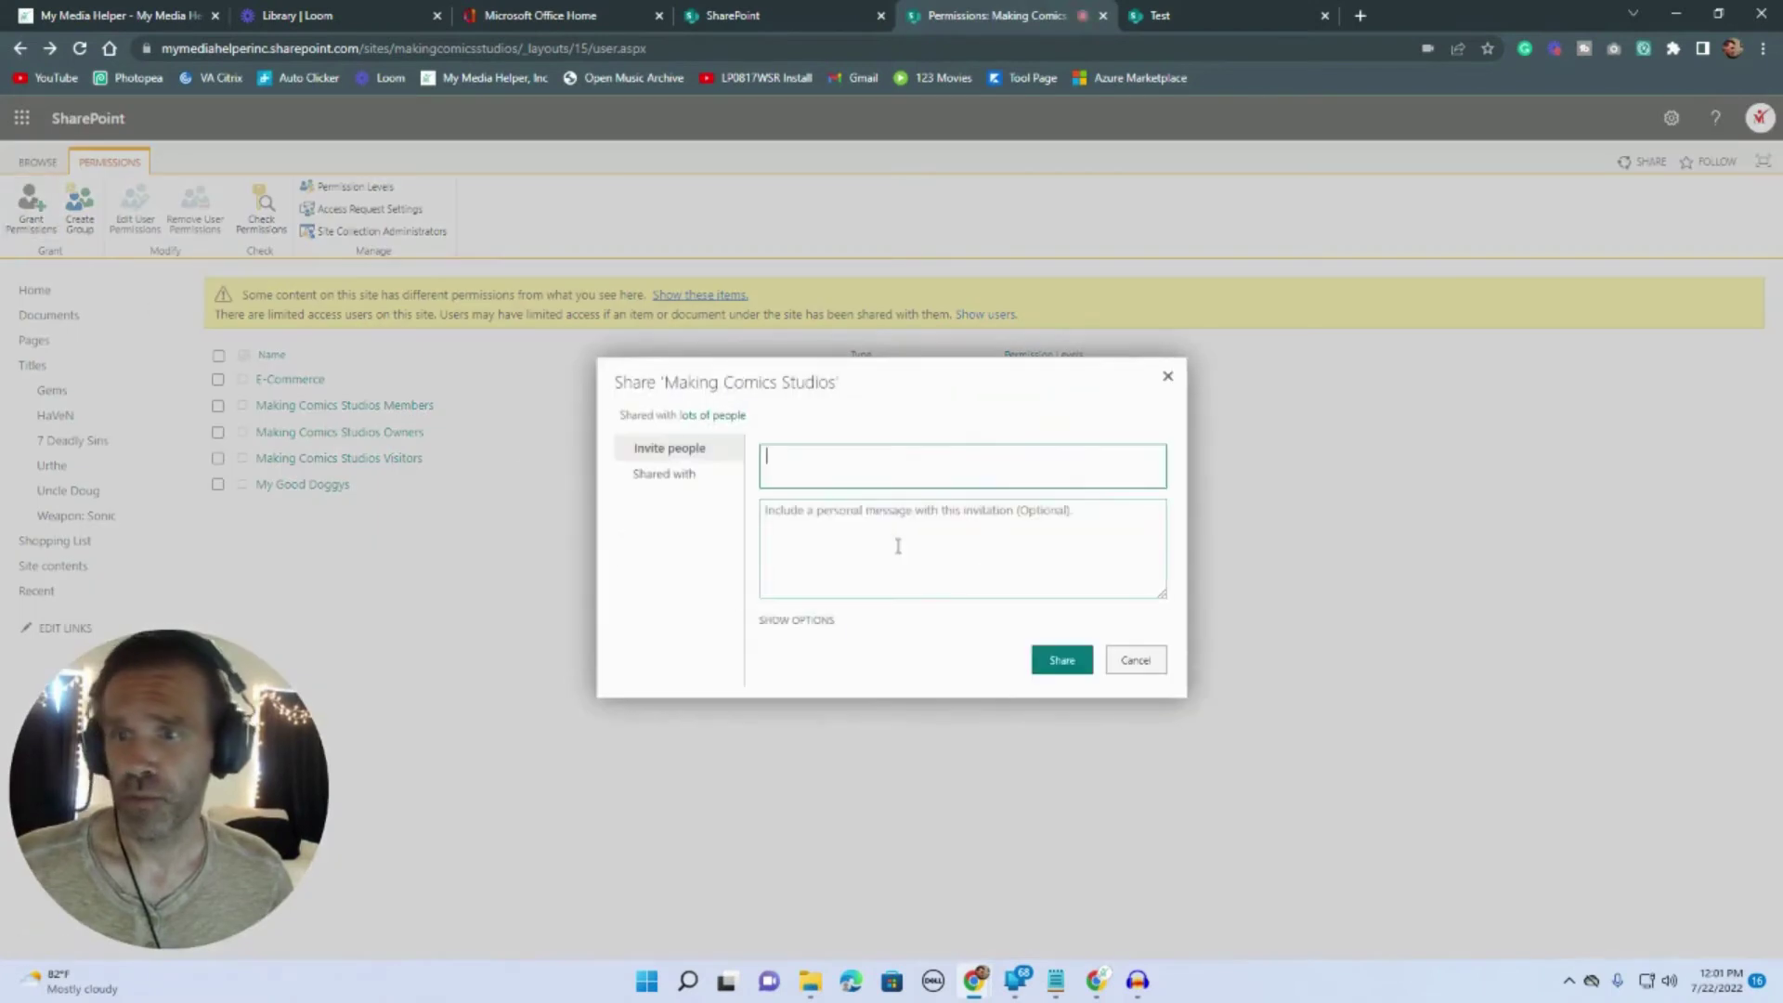
text(fan)
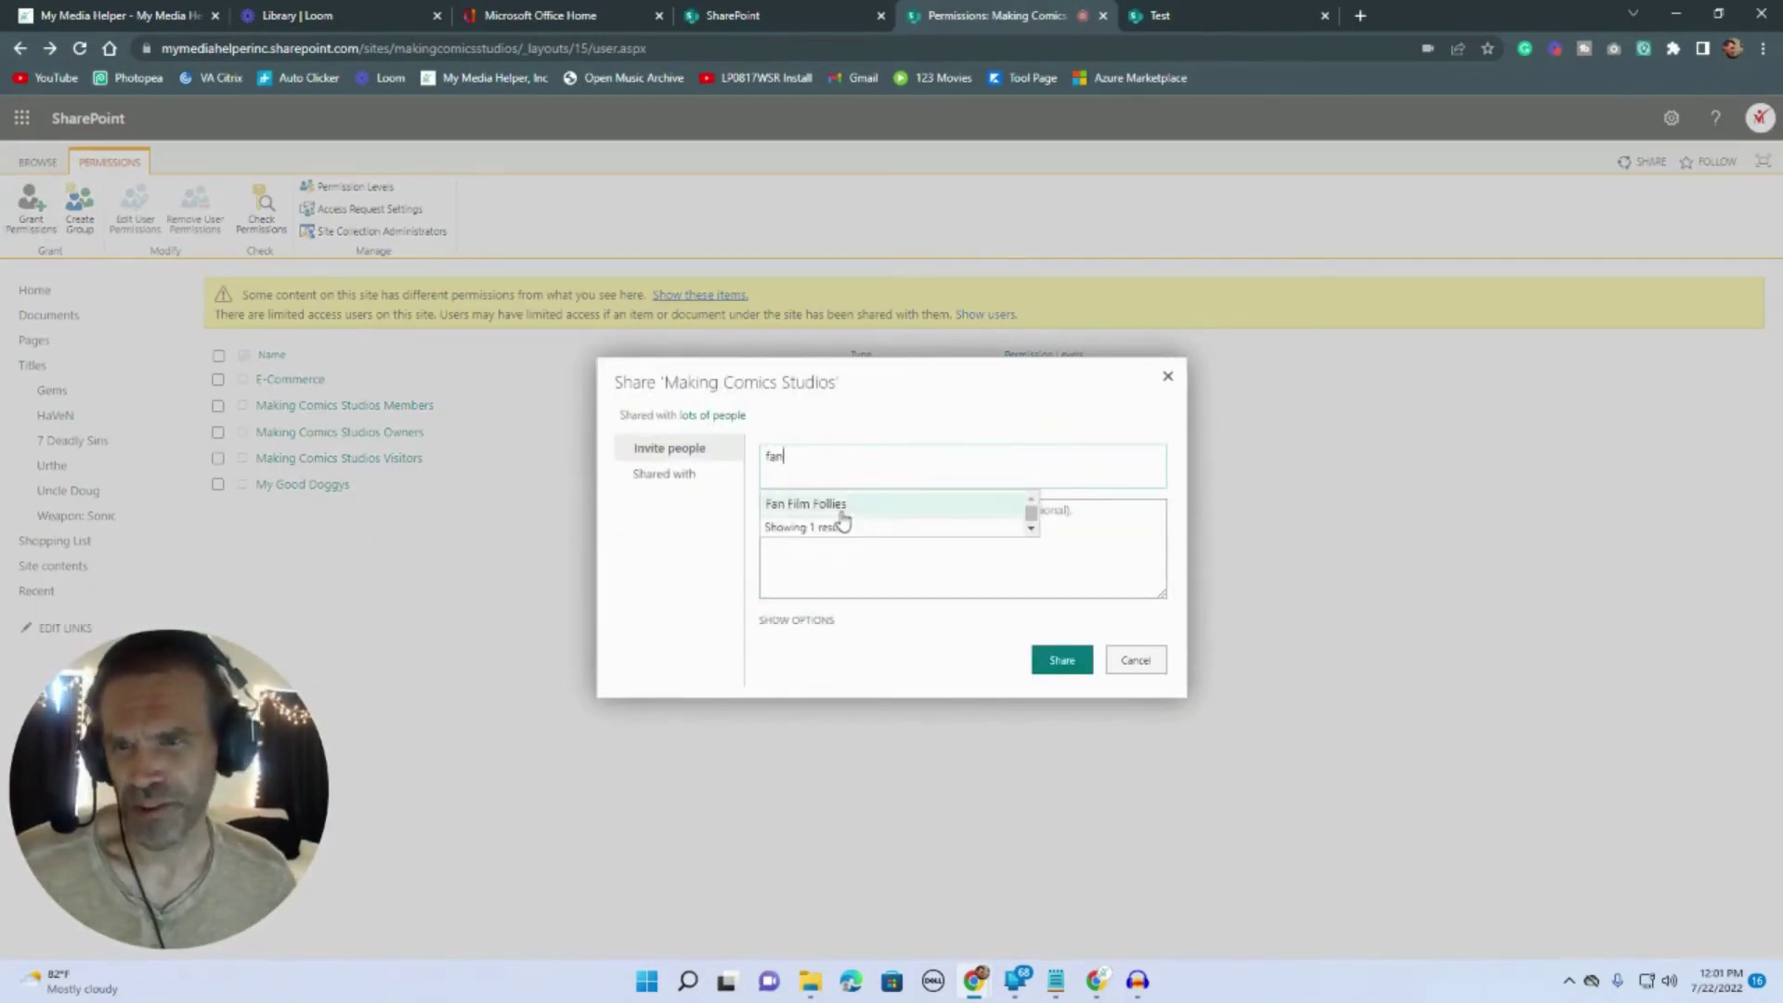
click(843, 517)
click(817, 622)
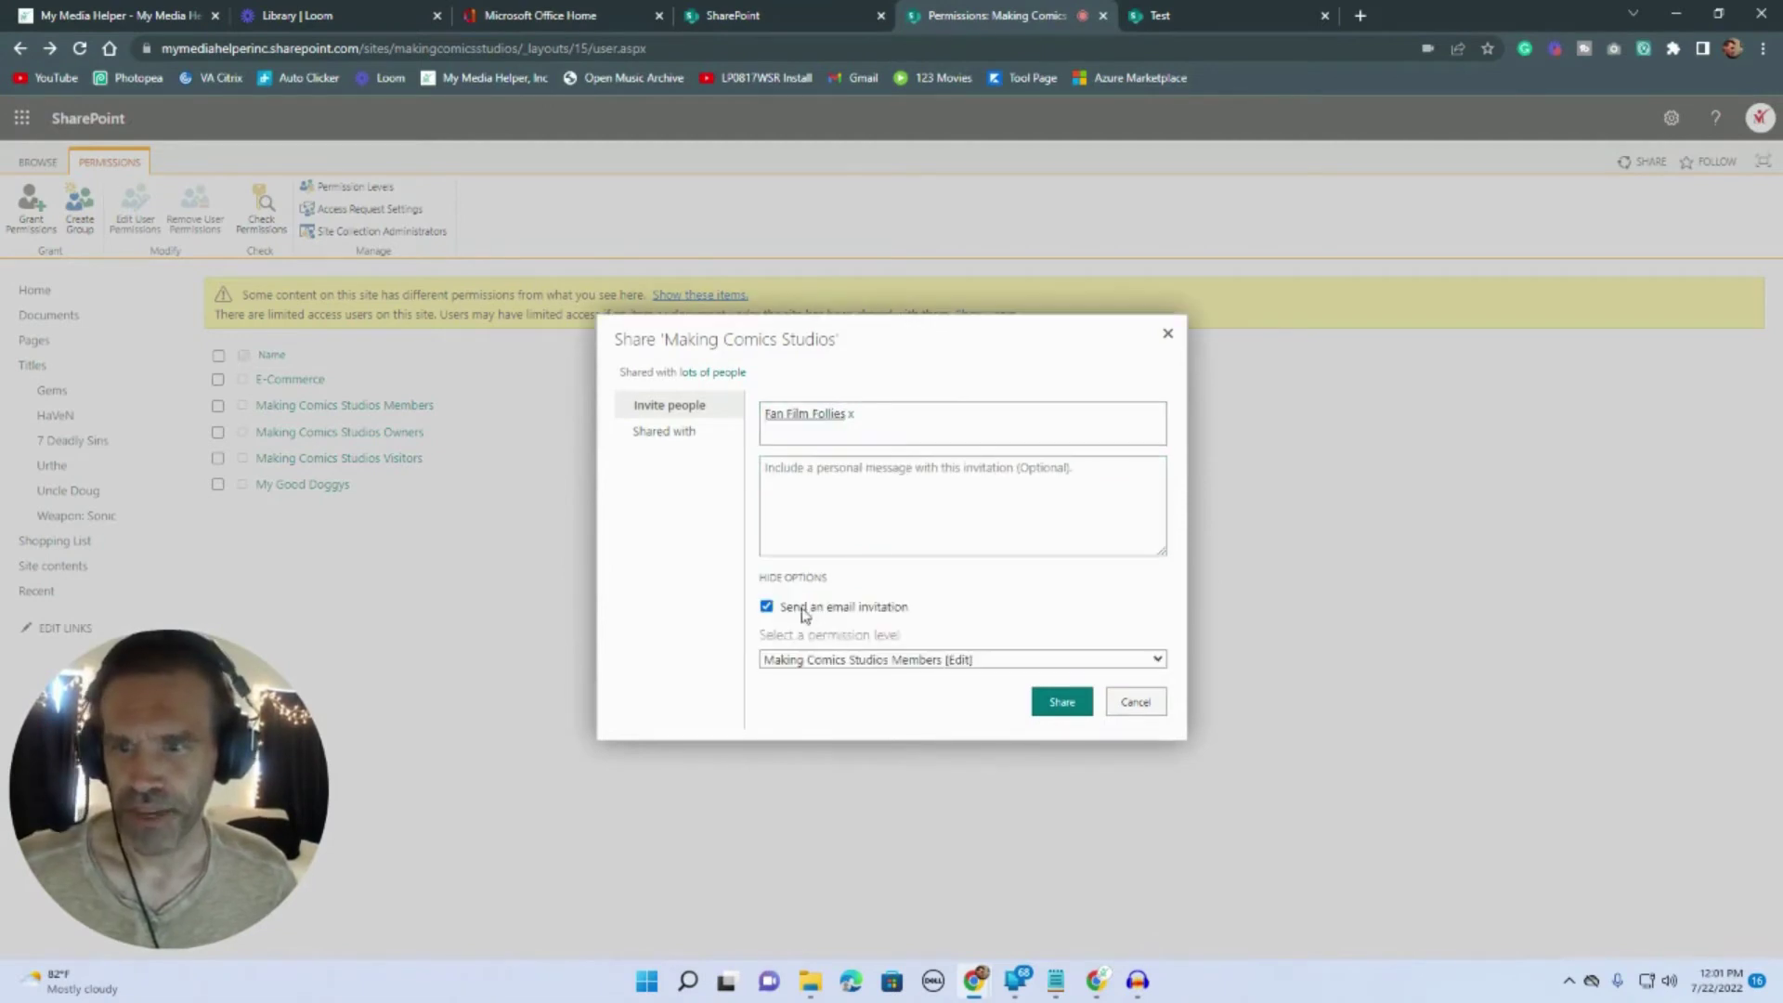
click(767, 608)
click(921, 661)
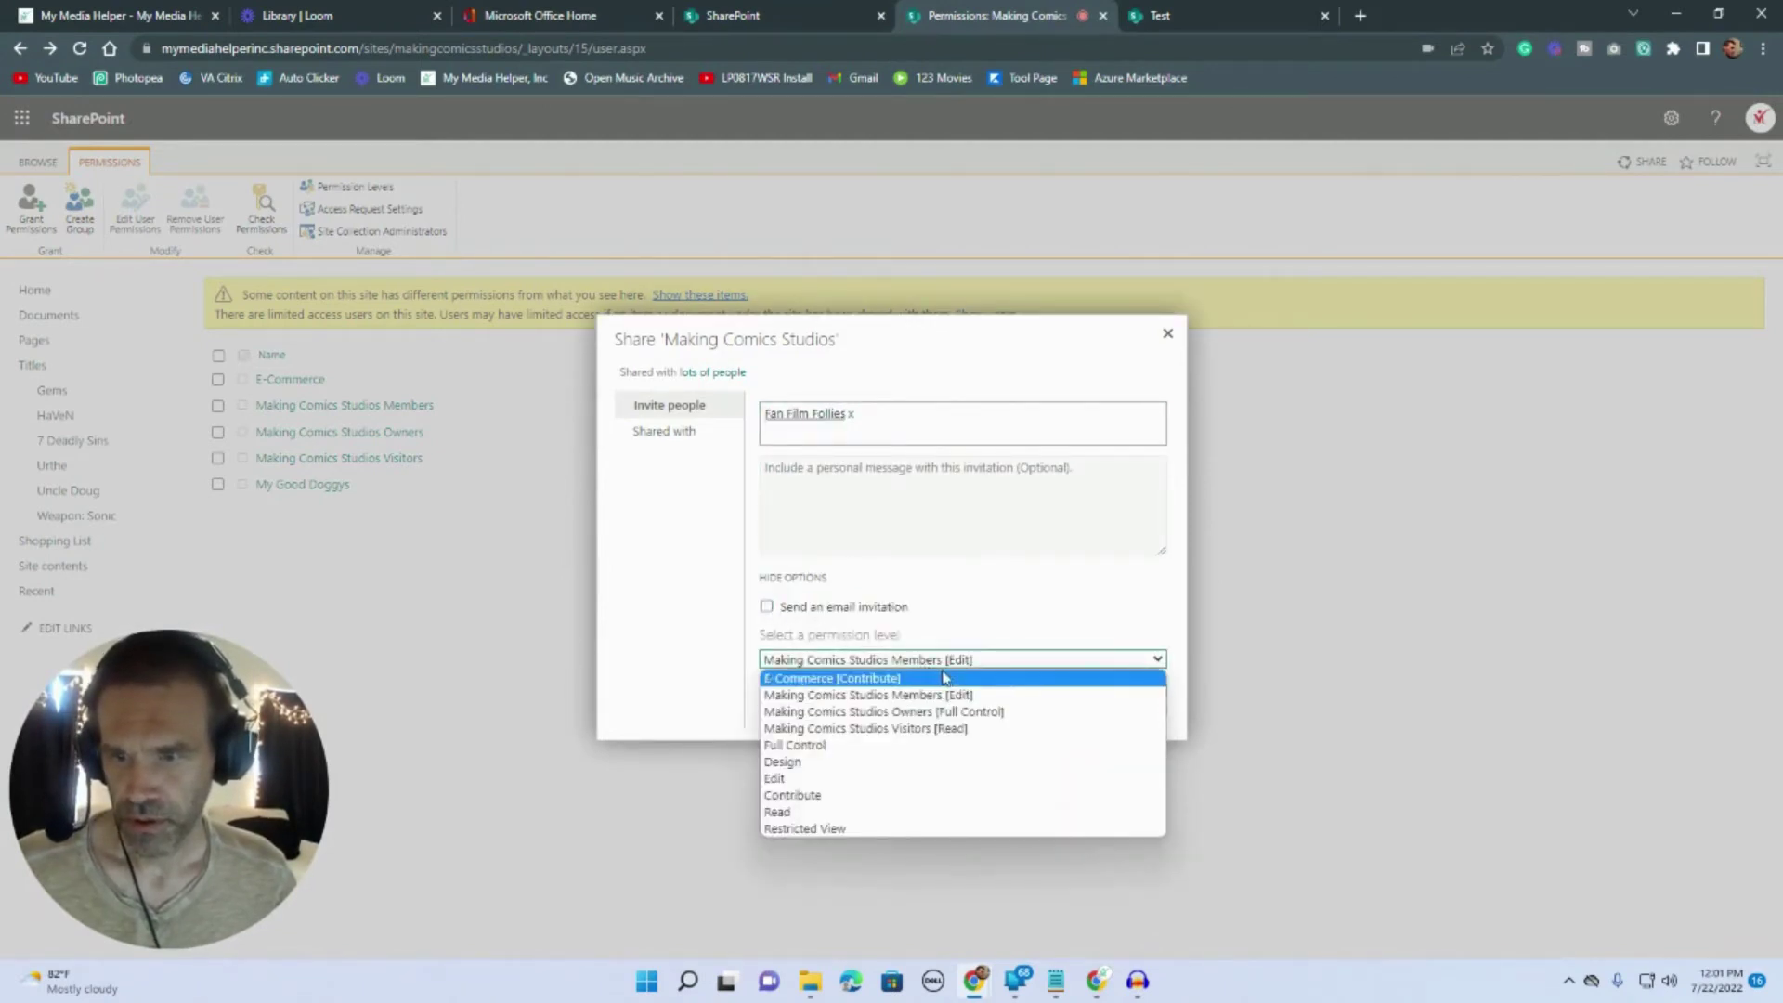
click(792, 681)
click(1062, 709)
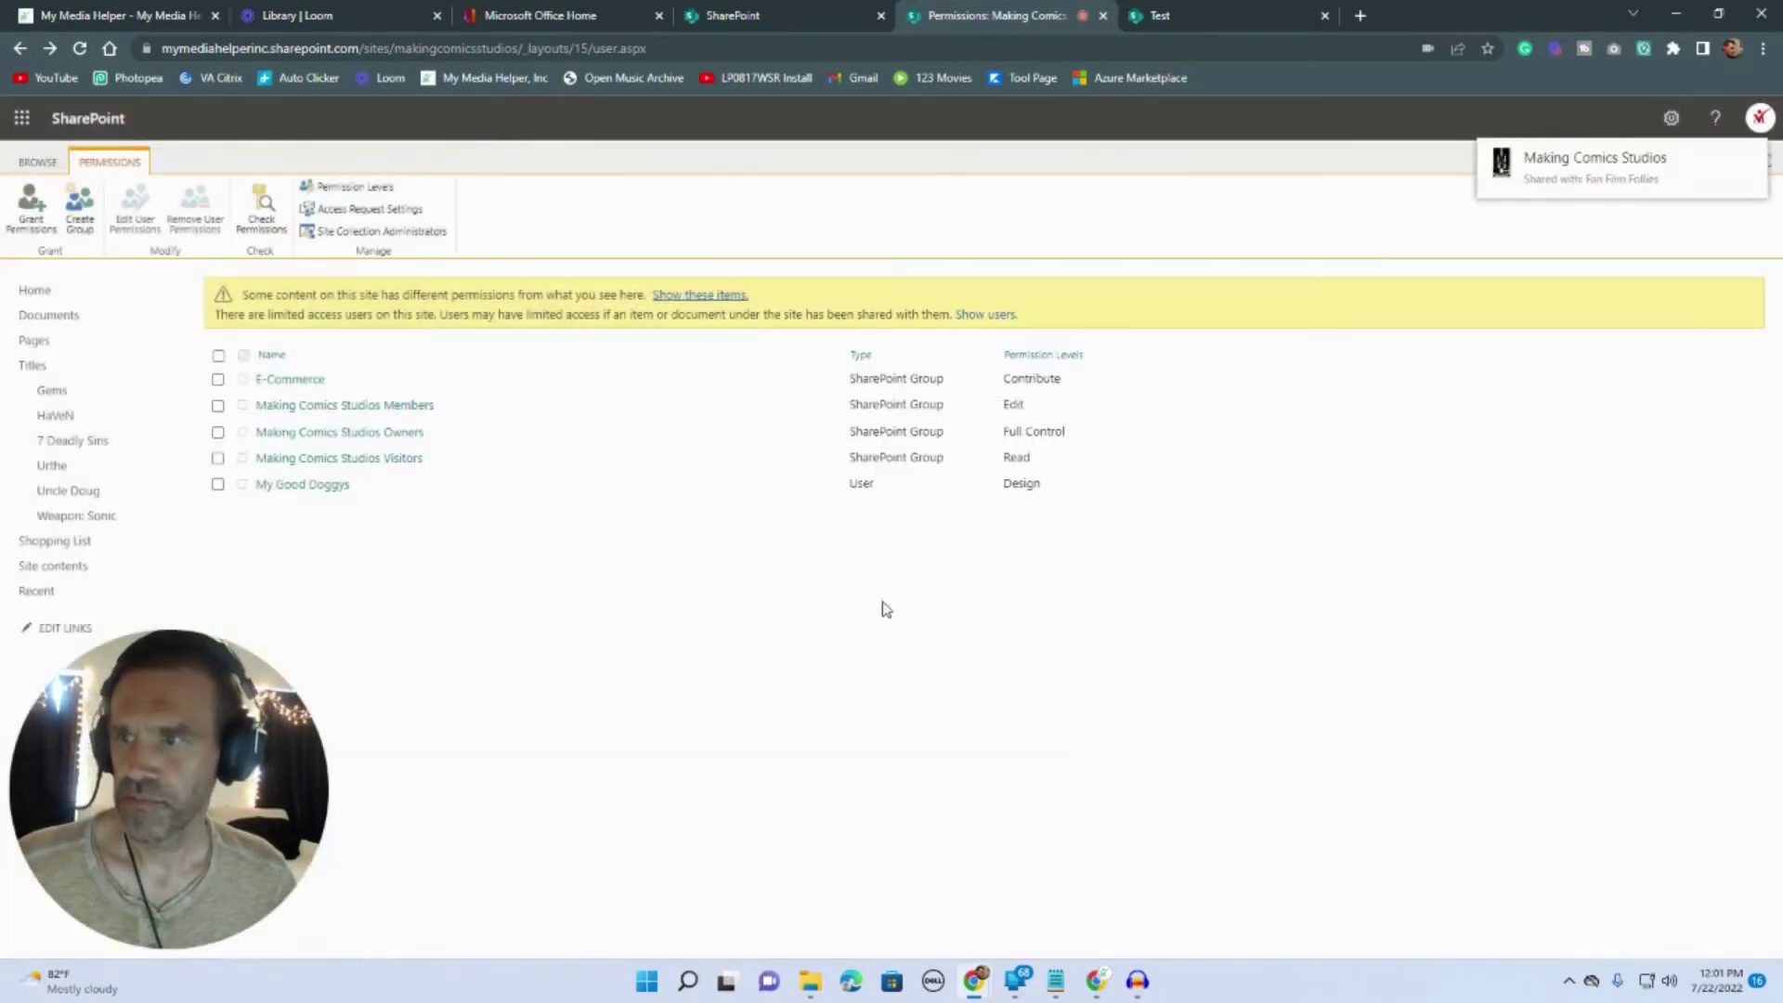
click(308, 381)
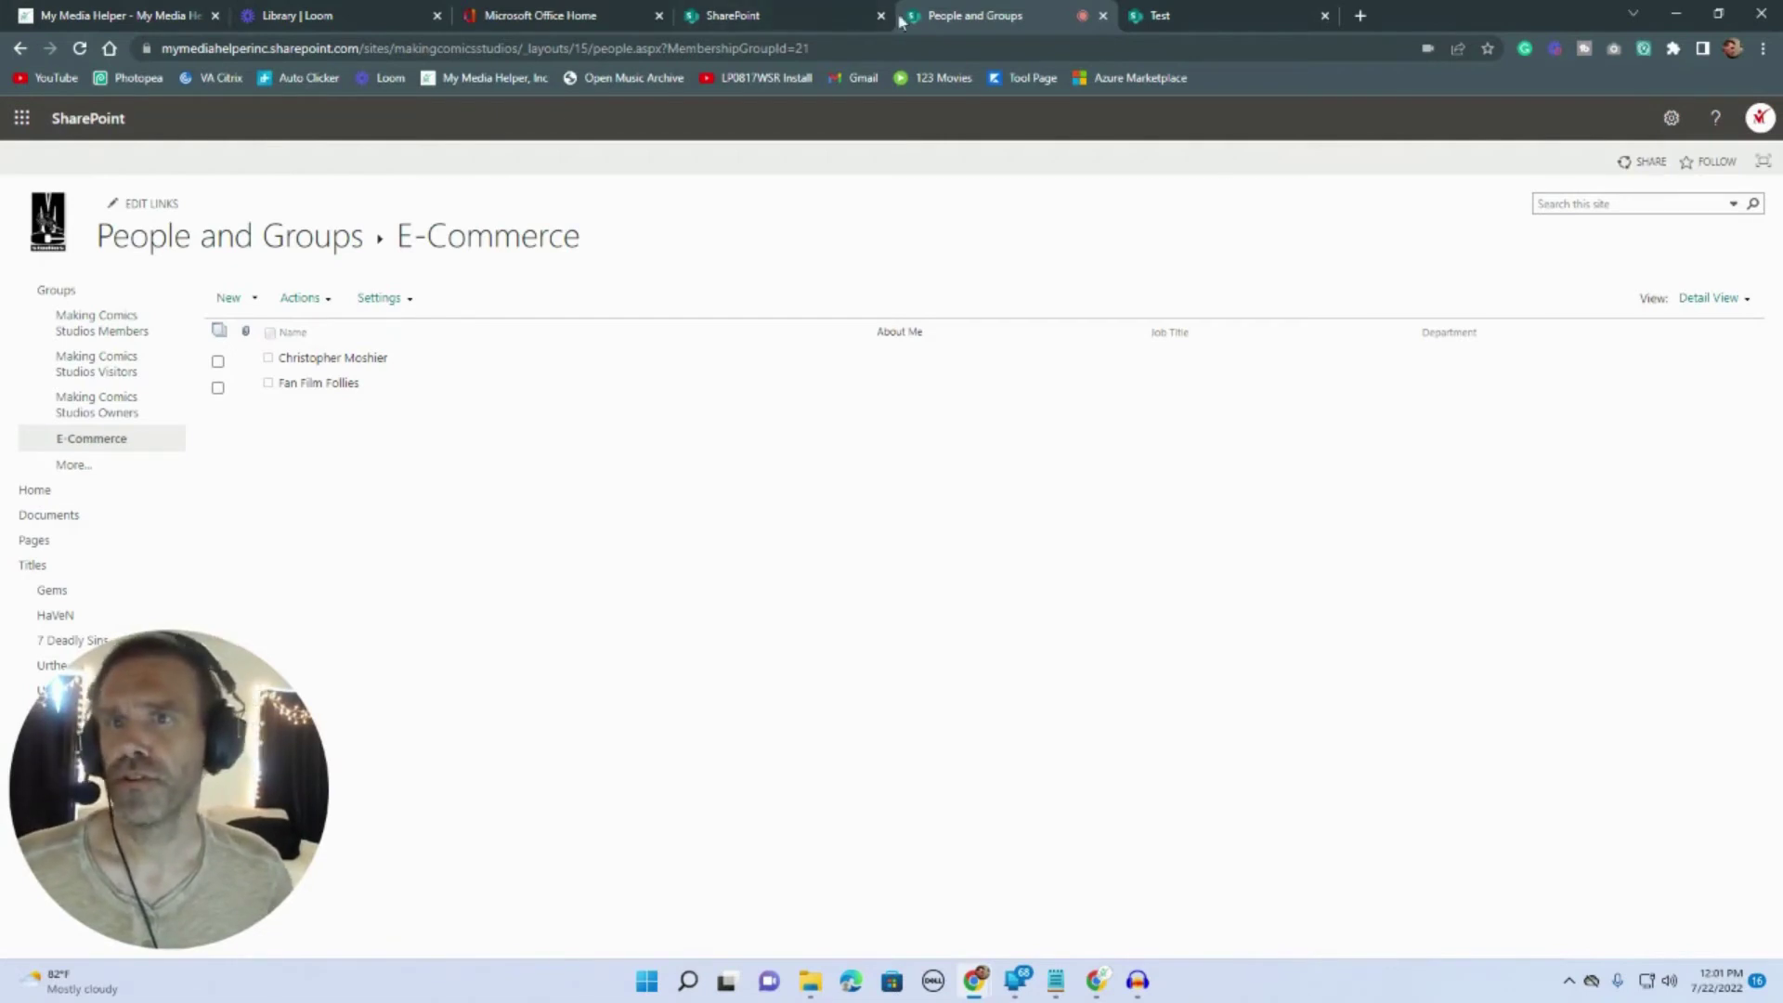
- Go from the SharePoint start page to the Making Comics Studios site contents
click(850, 16)
click(1012, 15)
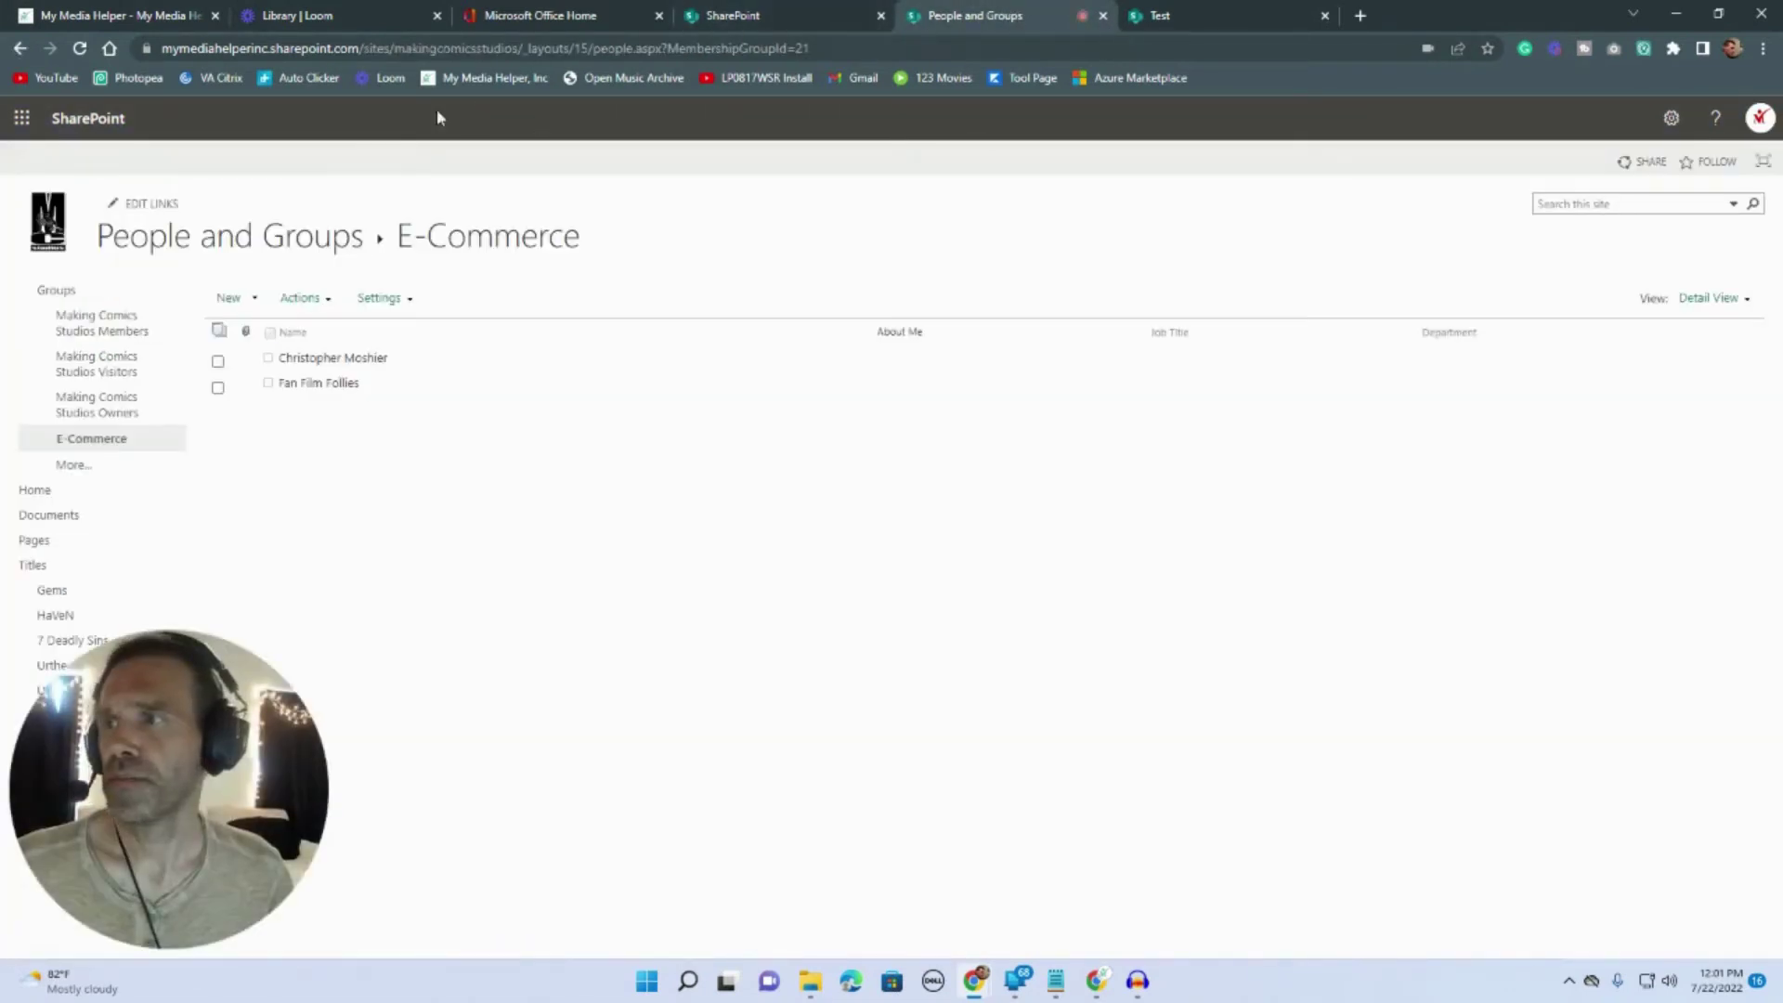
click(102, 122)
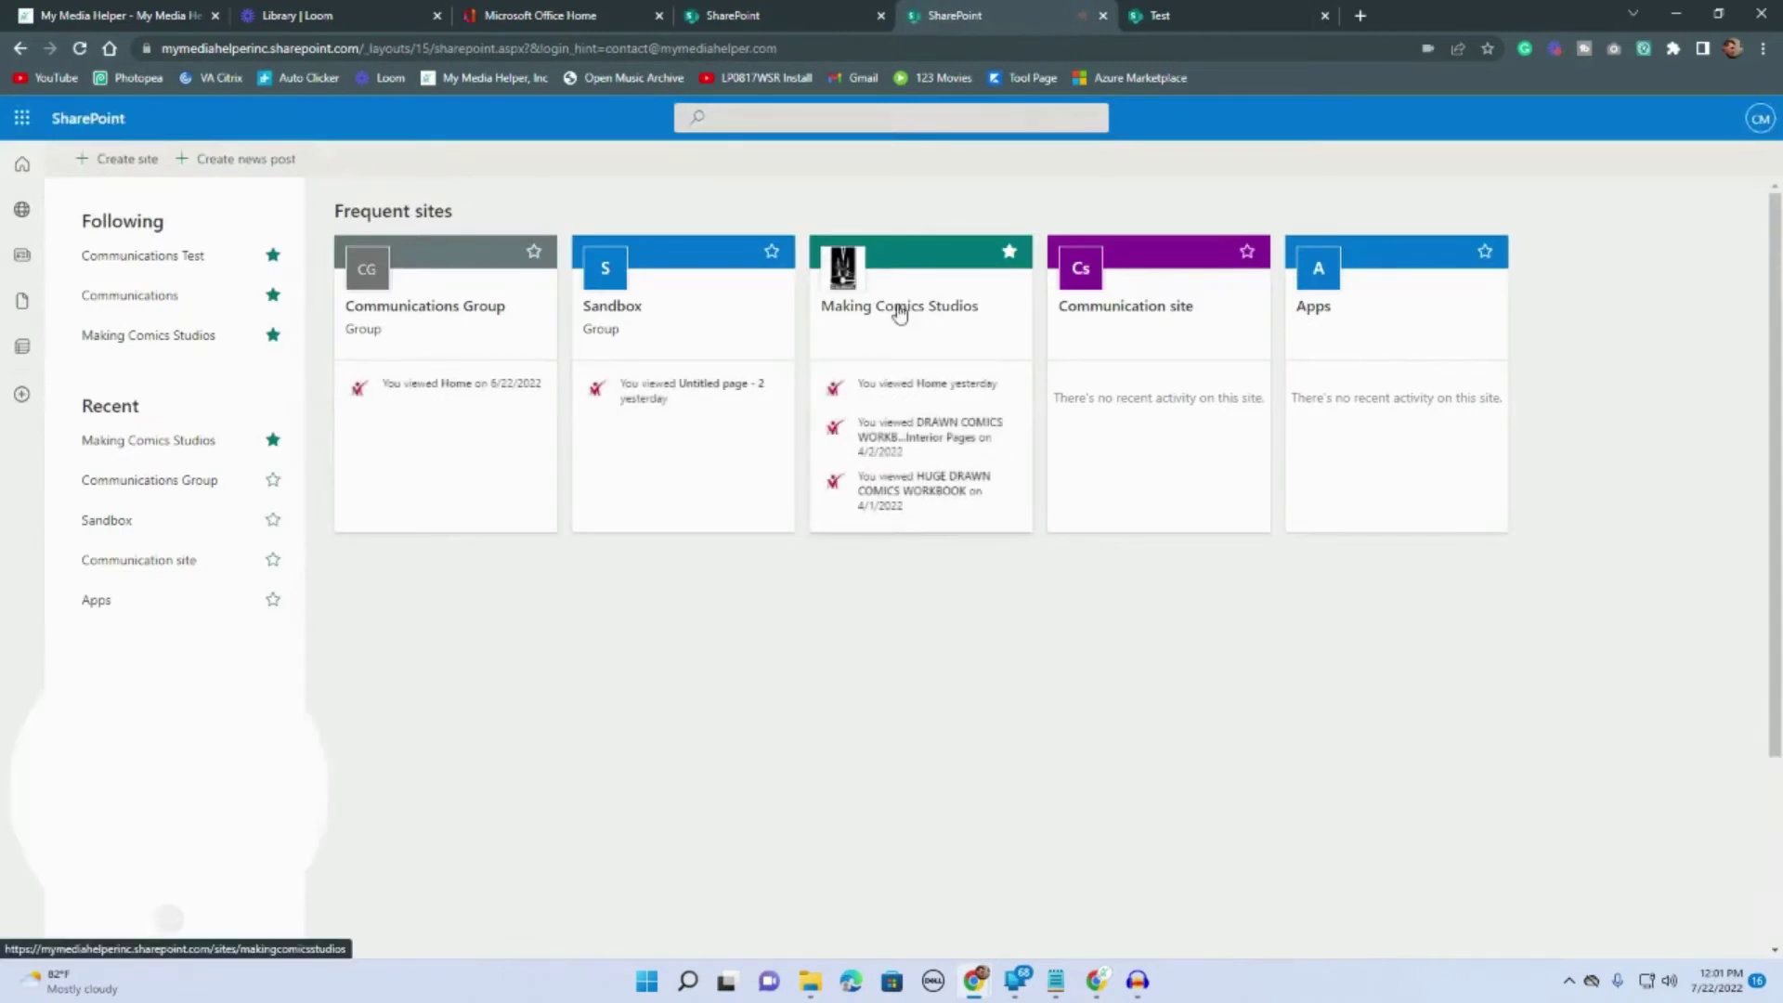
click(899, 328)
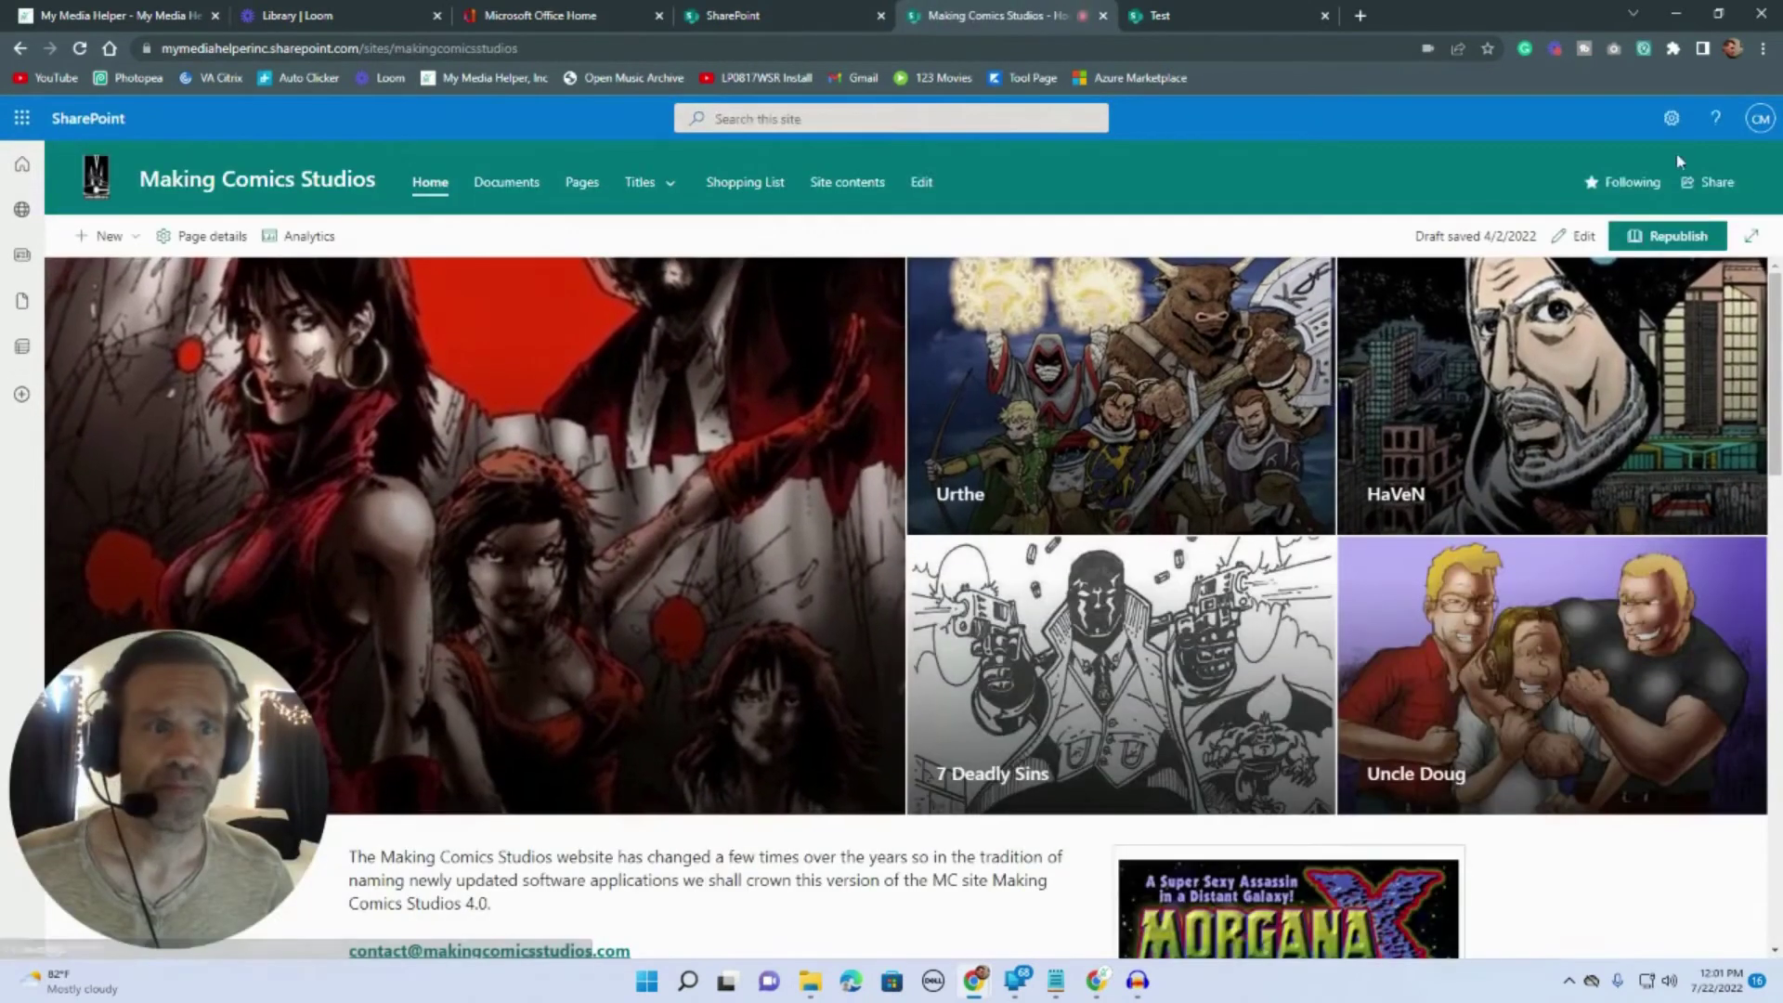
click(1671, 120)
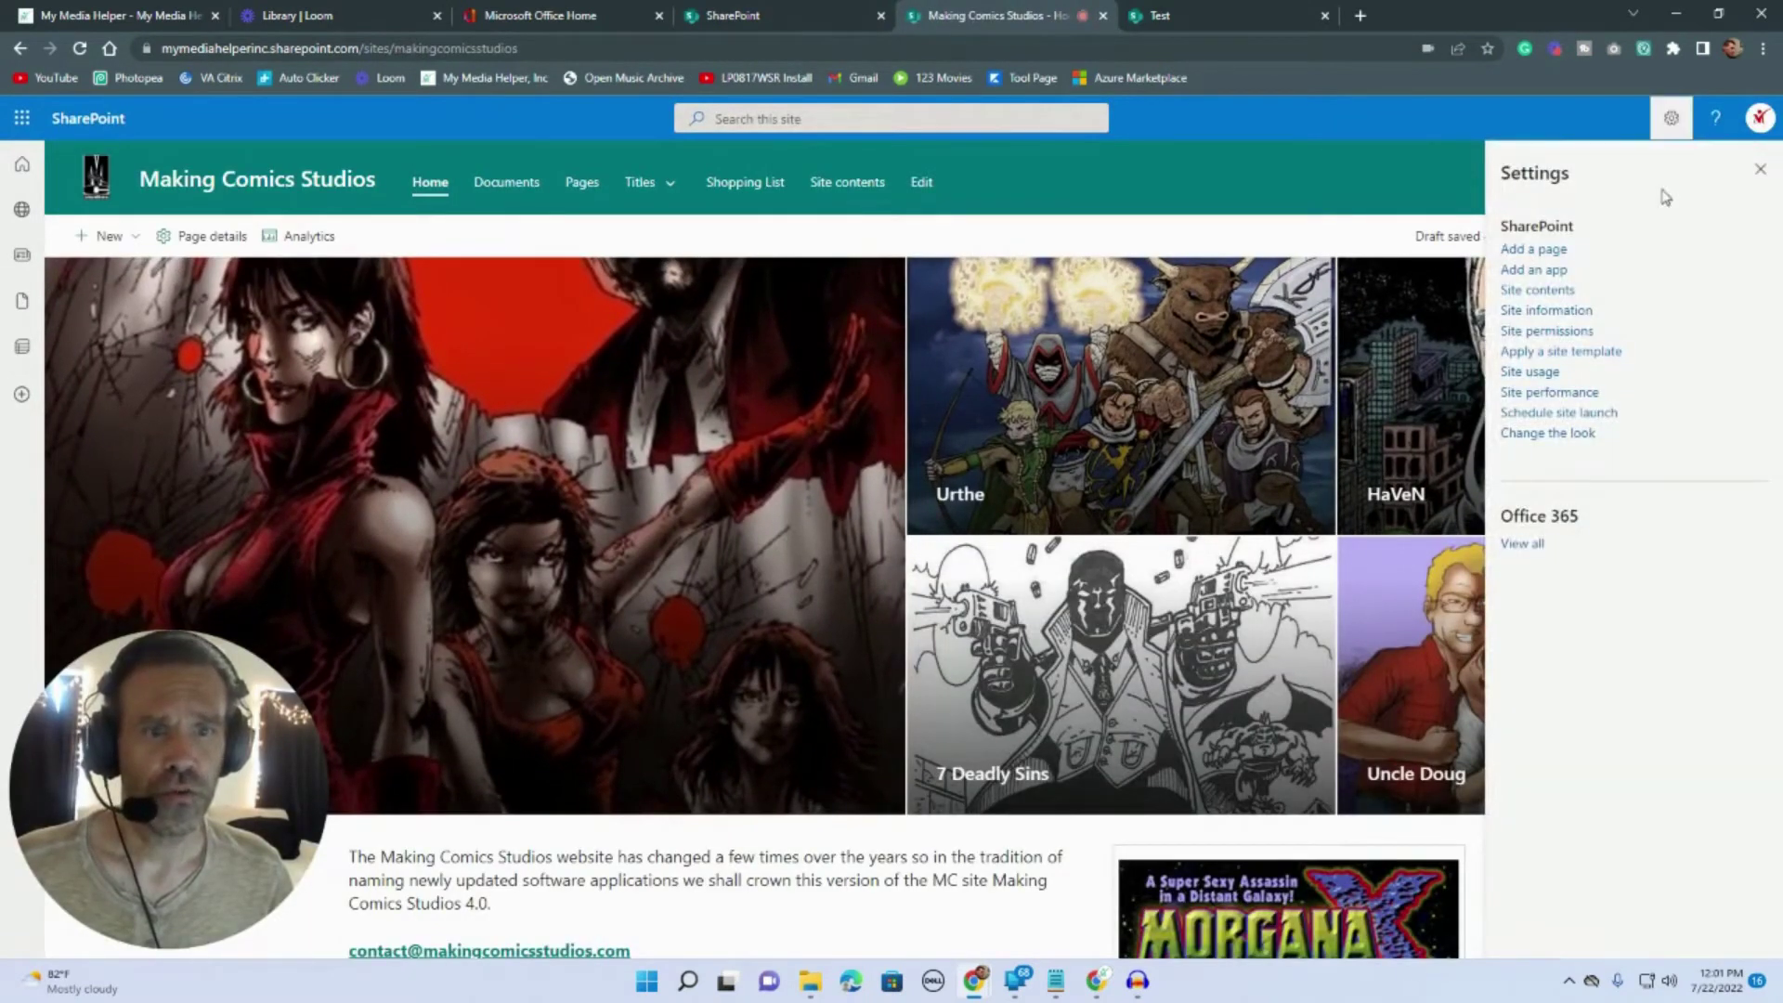
click(1541, 290)
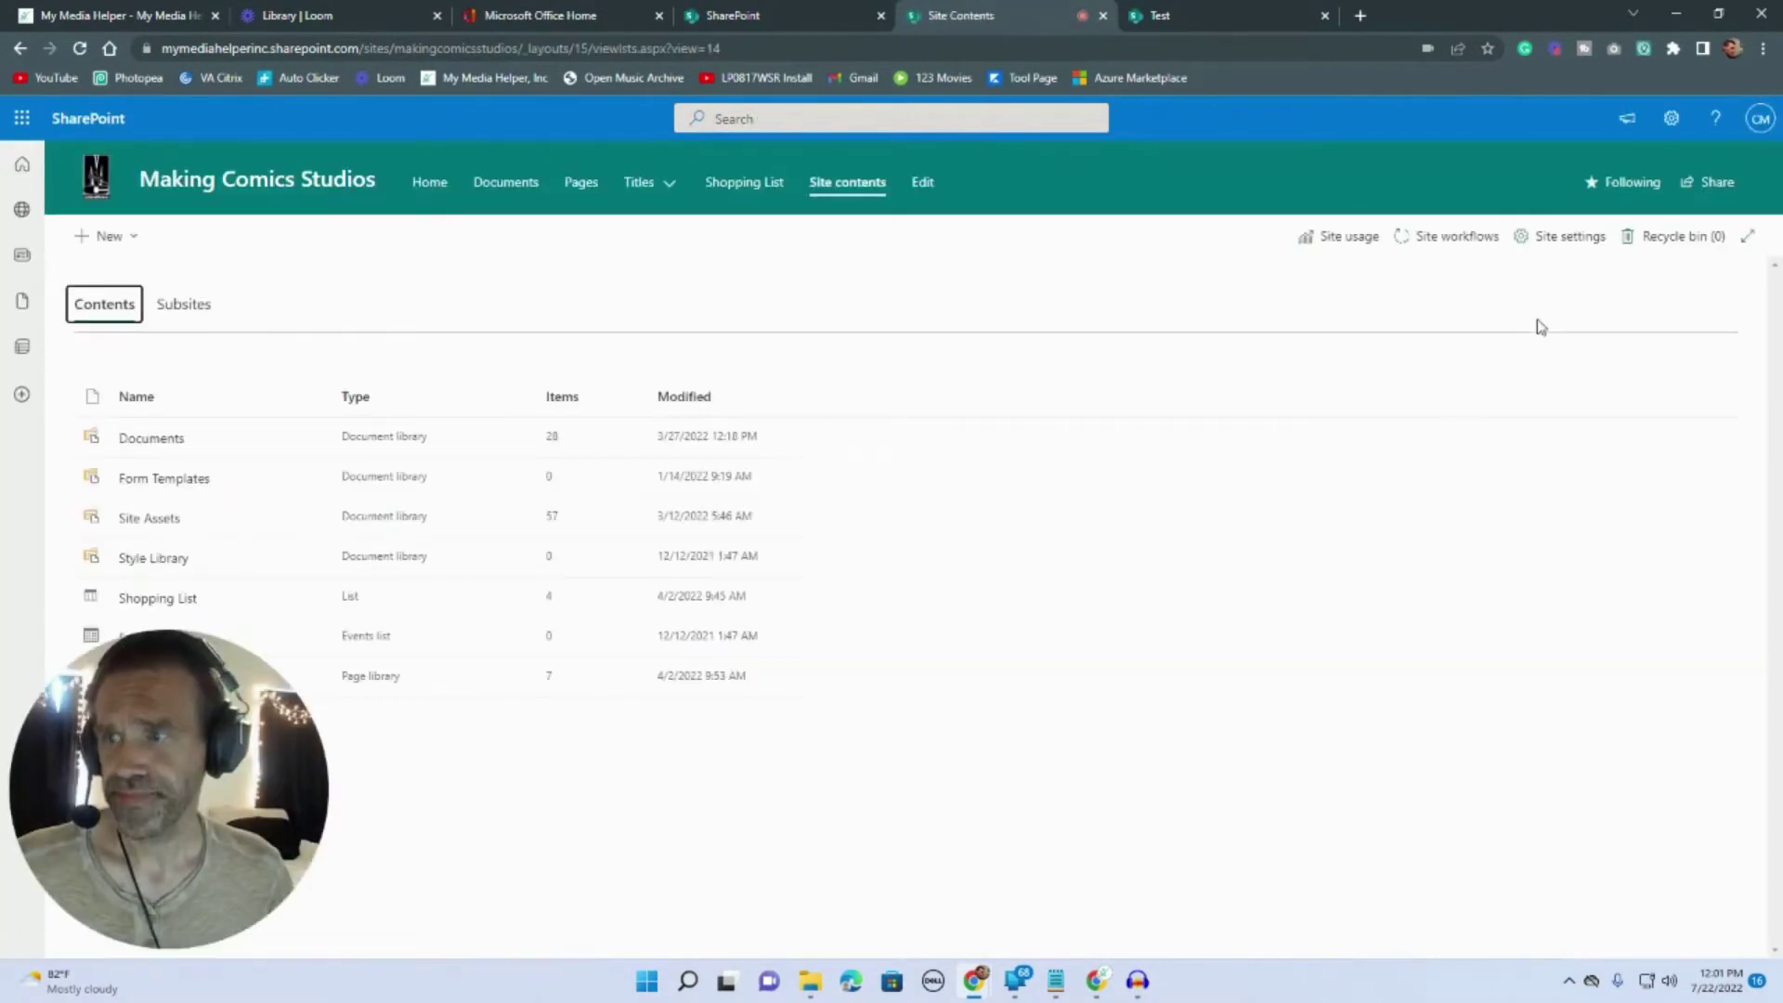
- Open the Documents library settings from its actions menu
drag(208, 757, 539, 777)
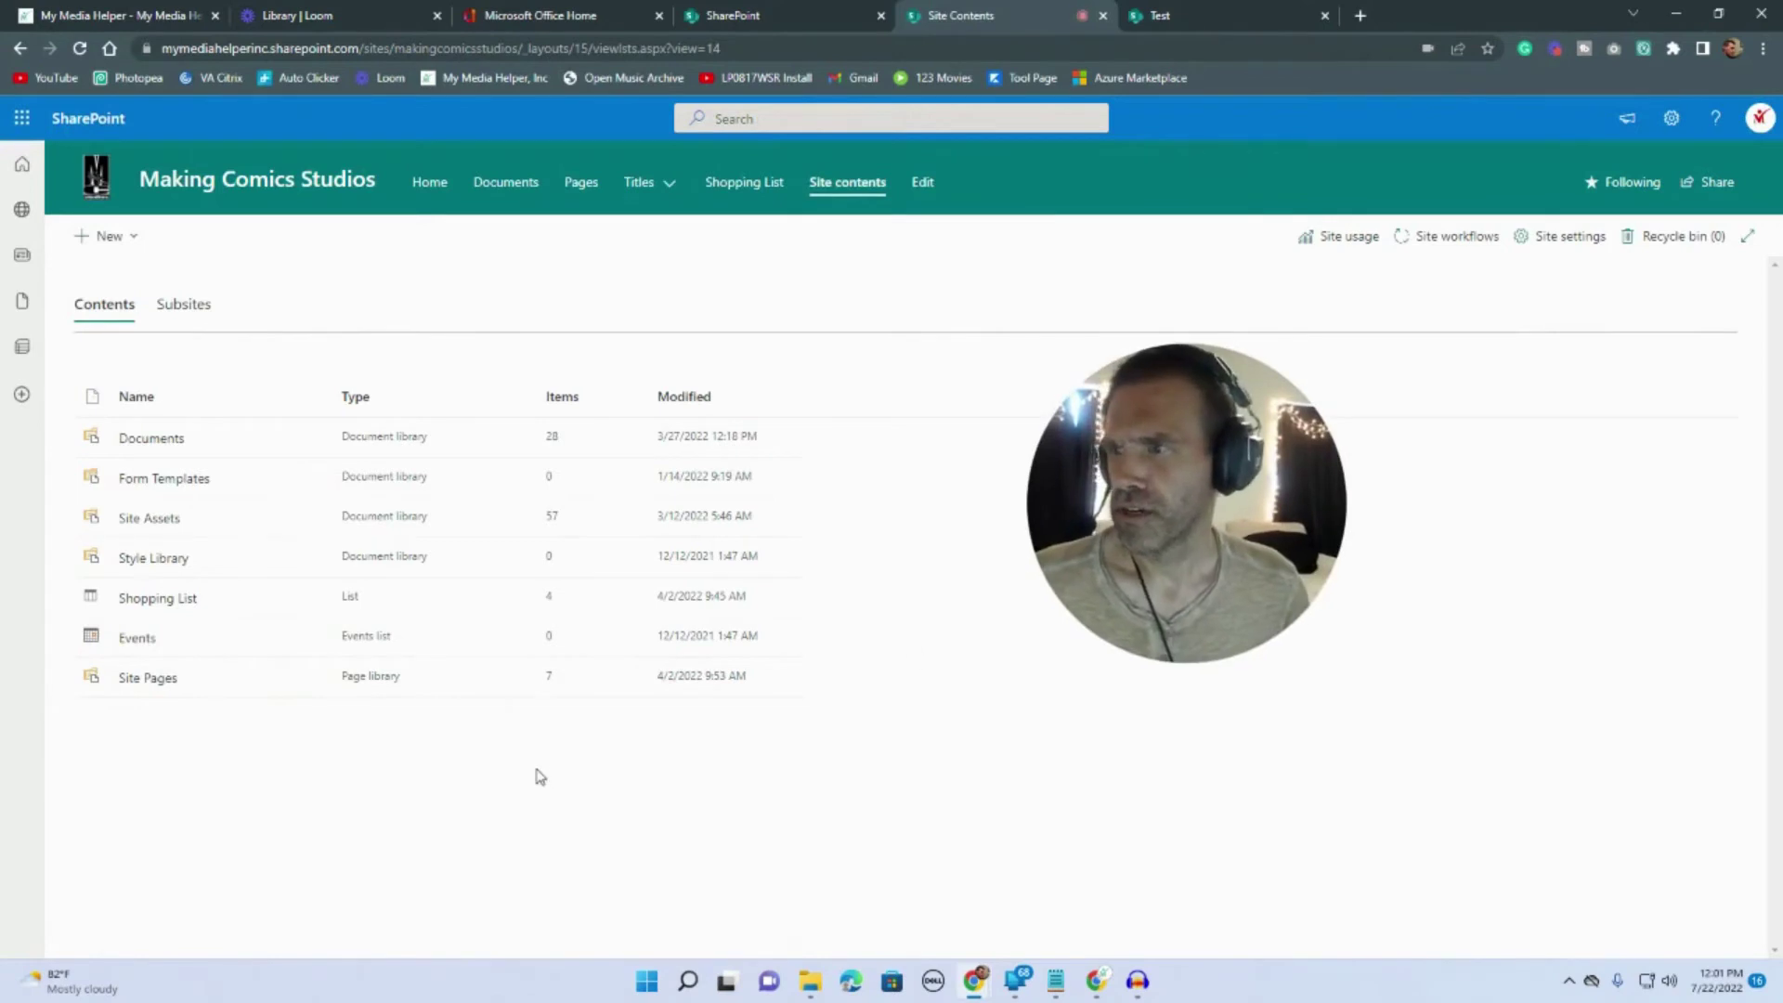
click(300, 444)
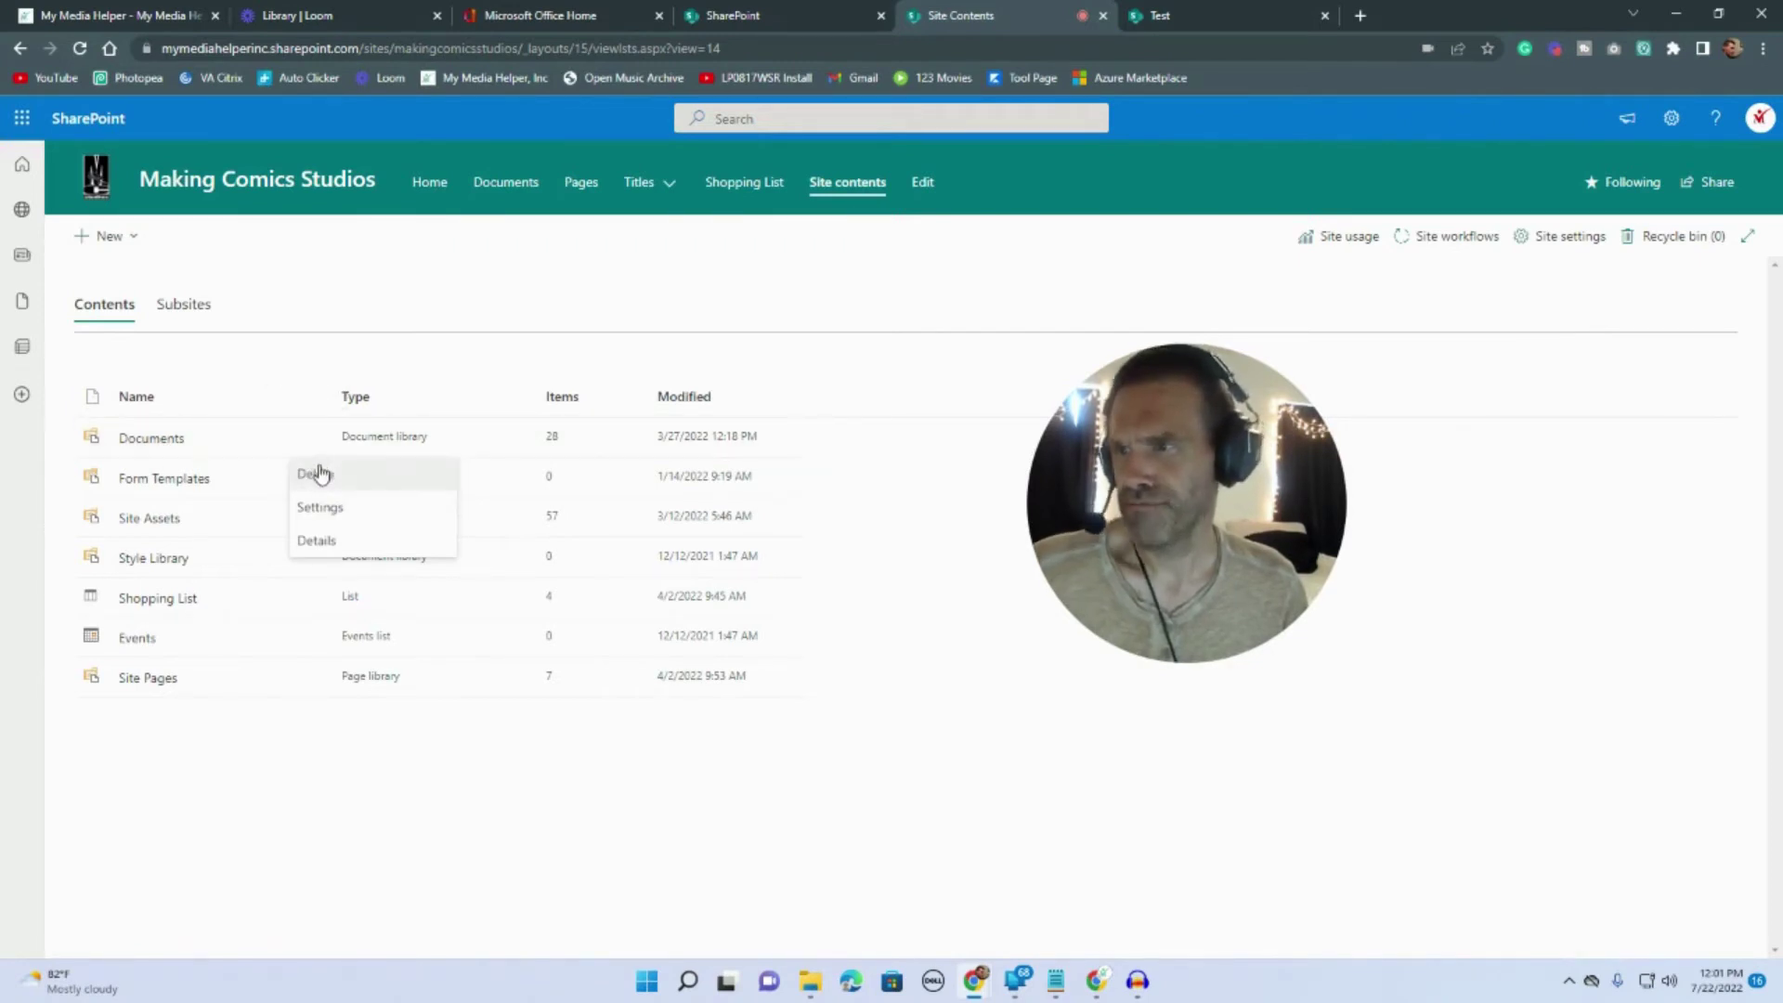
click(320, 510)
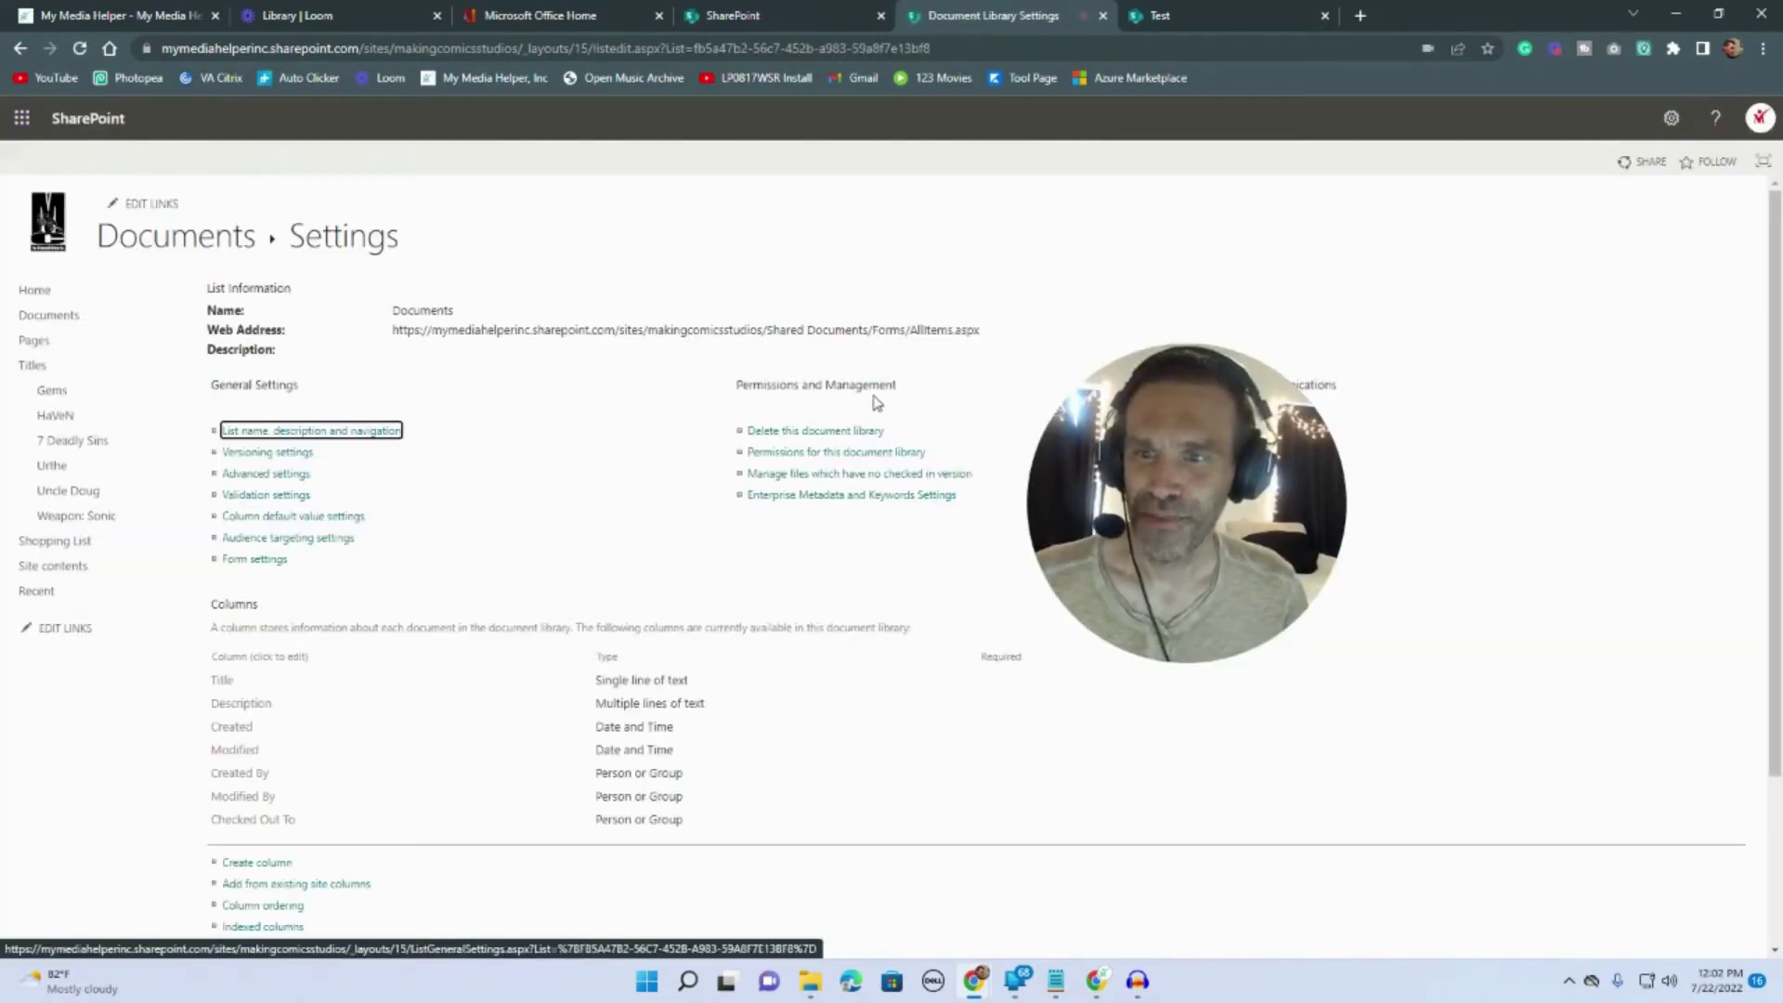
- Open the Documents library permissions, select all groups, and check the Owners group's members before going back
click(798, 453)
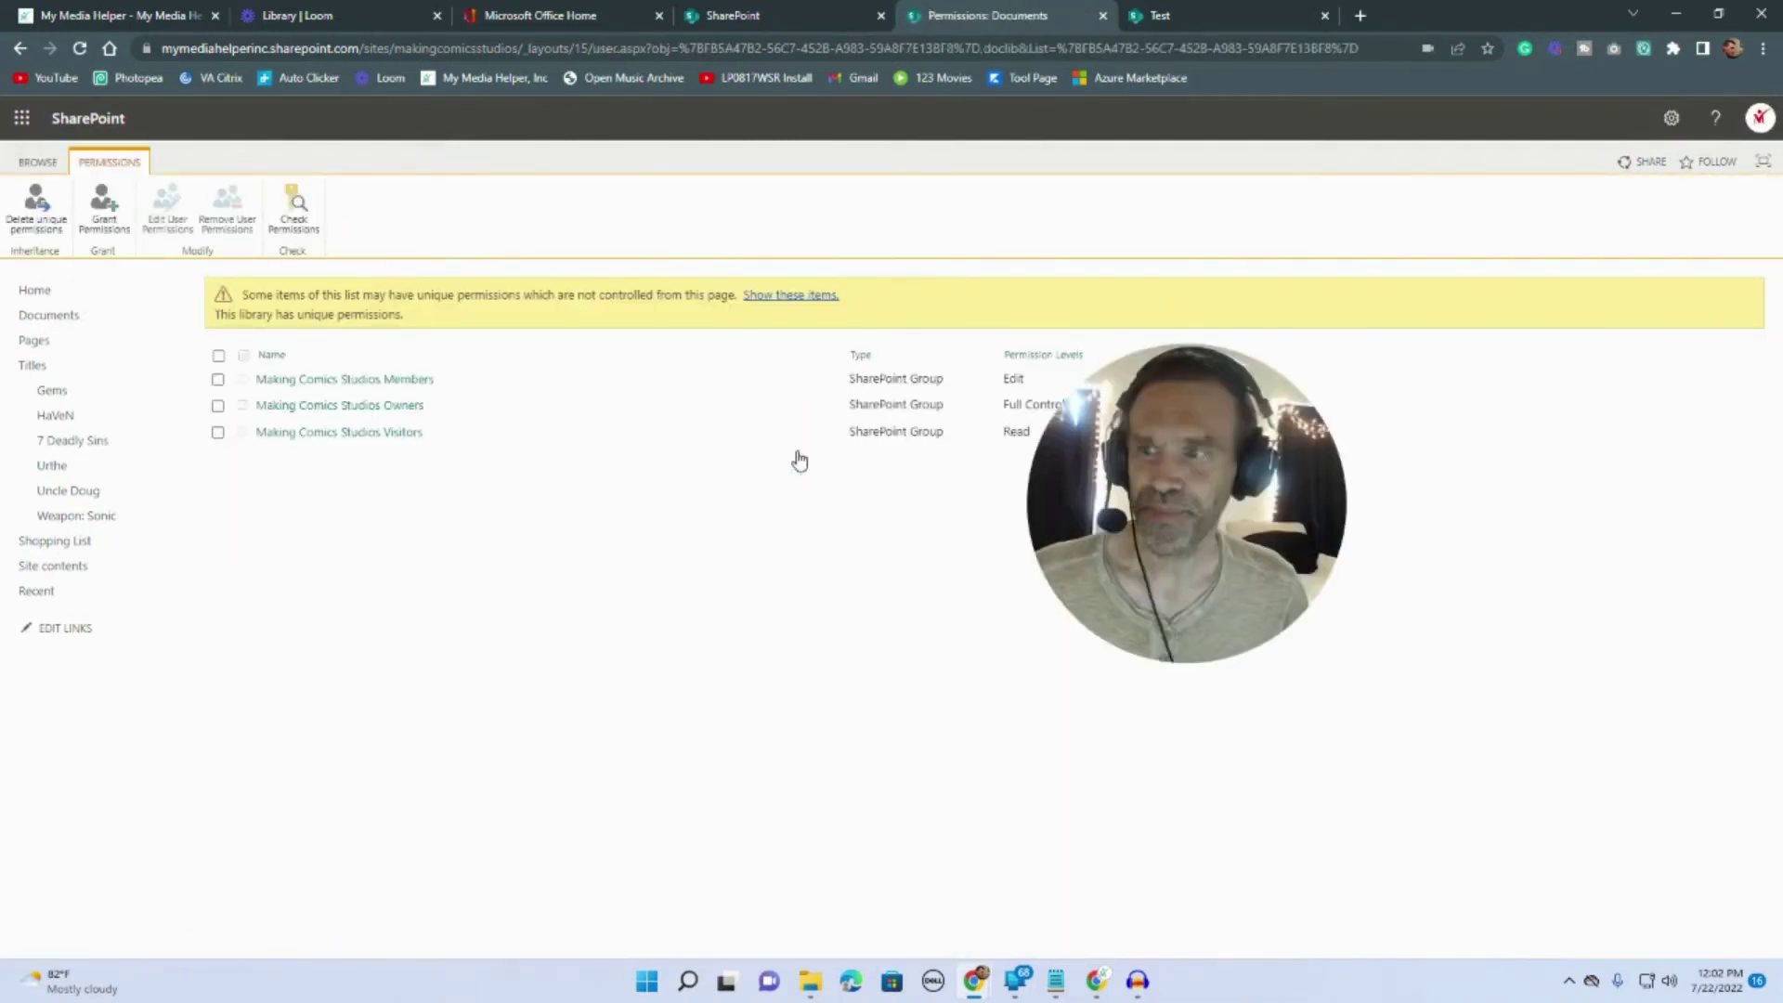
drag(1268, 631, 1283, 597)
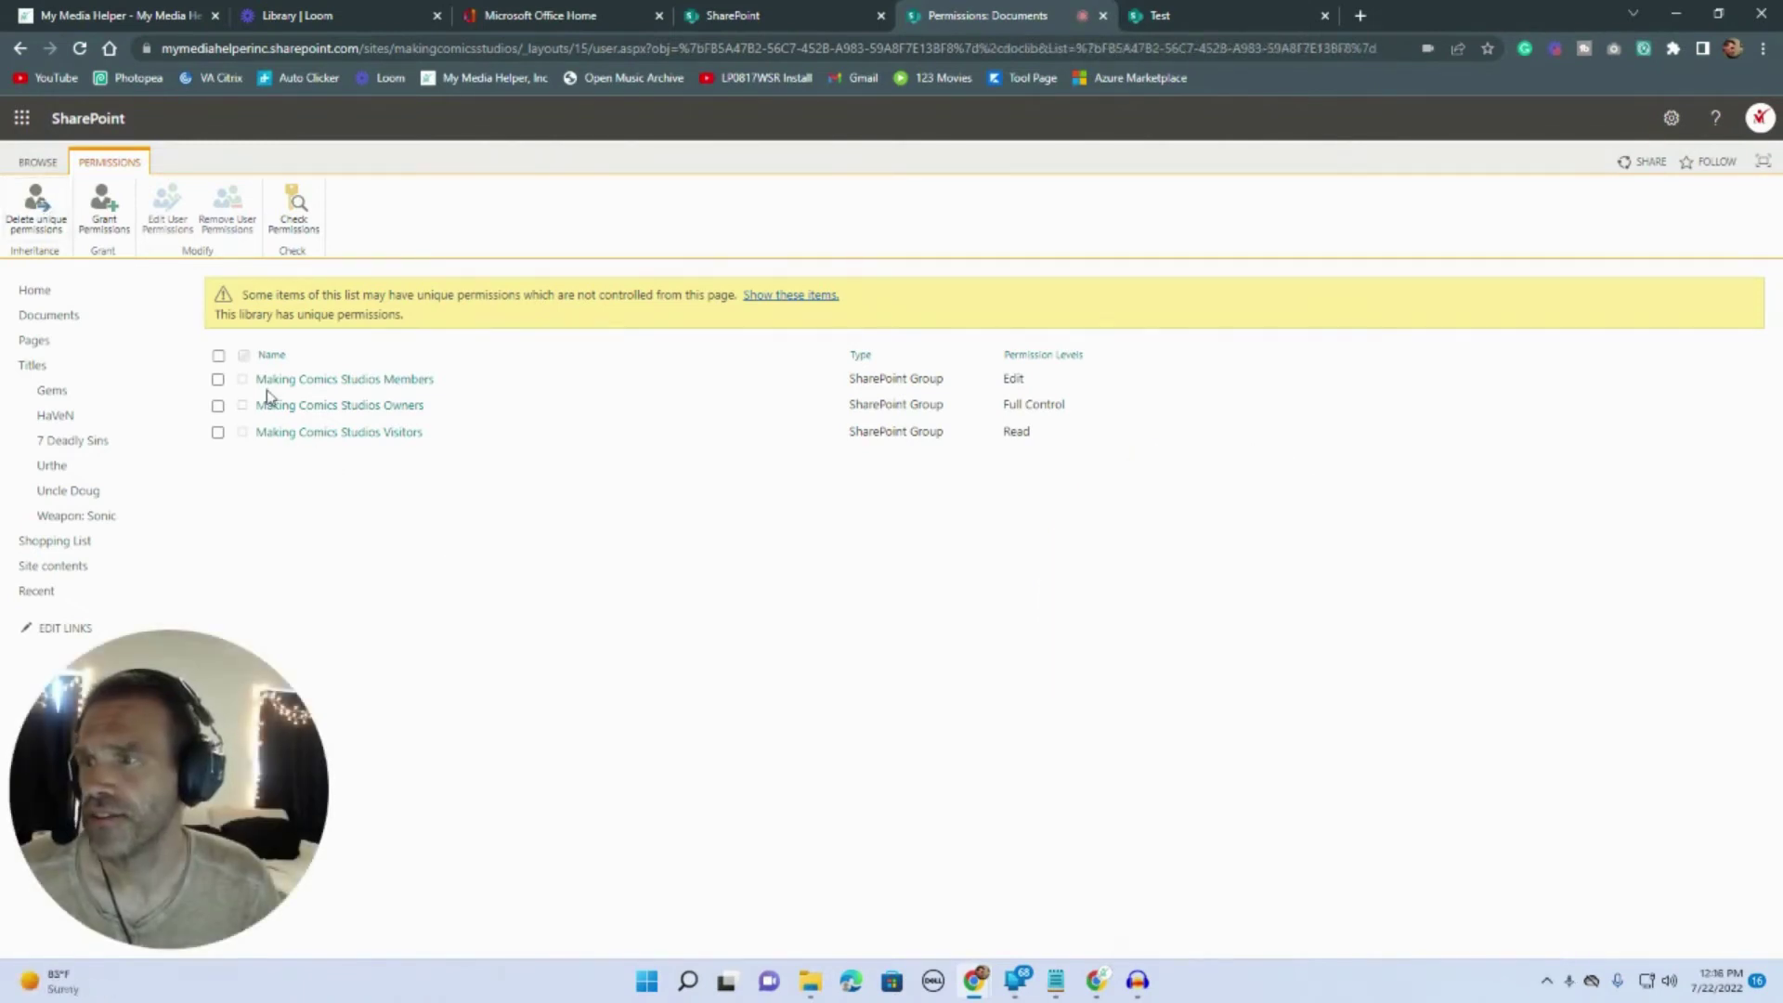
click(218, 356)
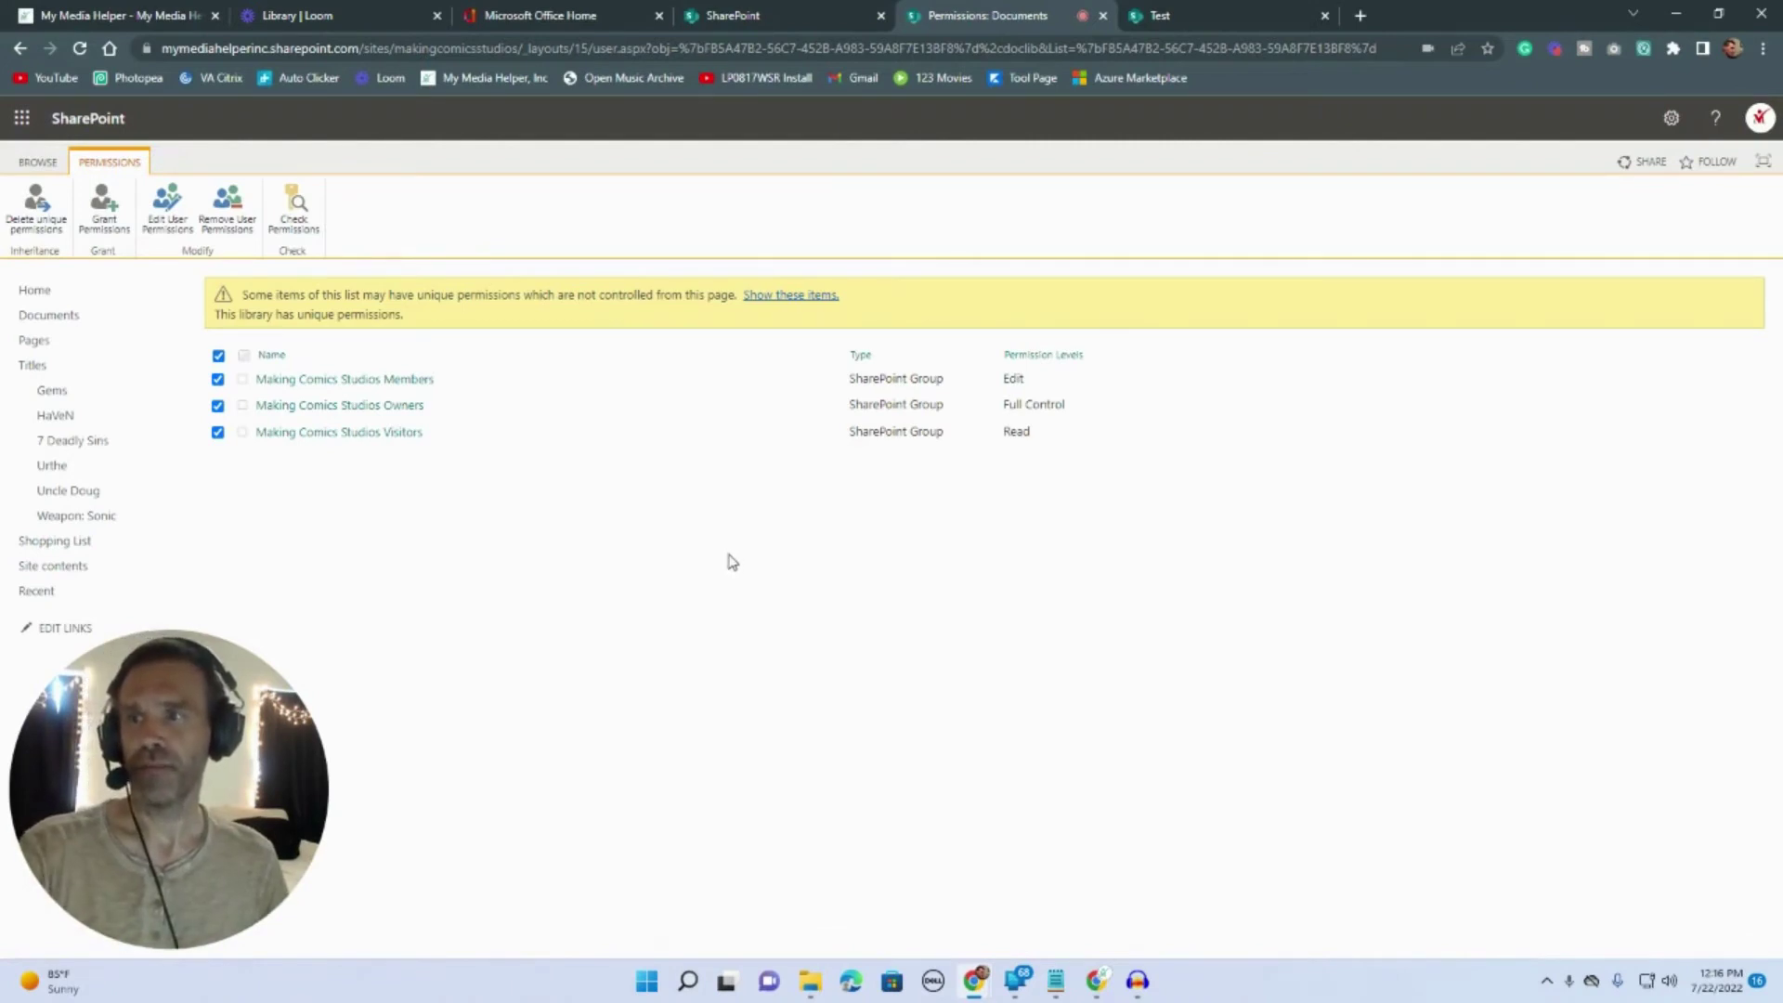
click(409, 405)
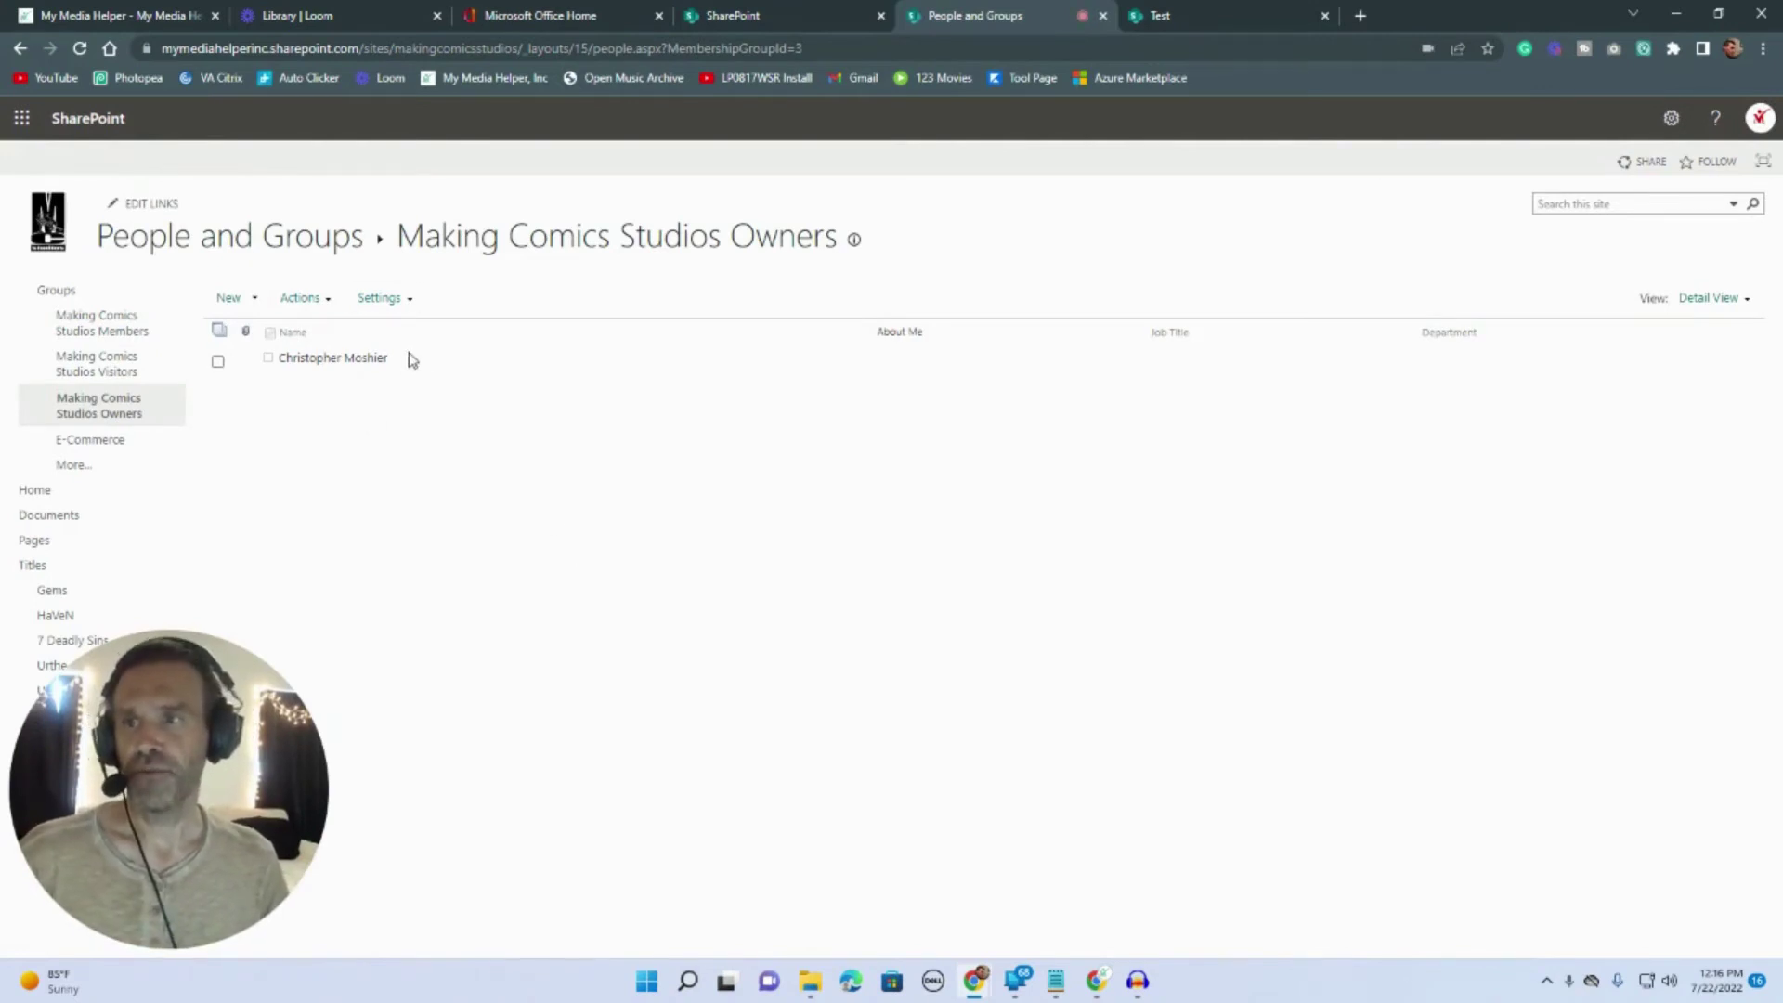
click(22, 50)
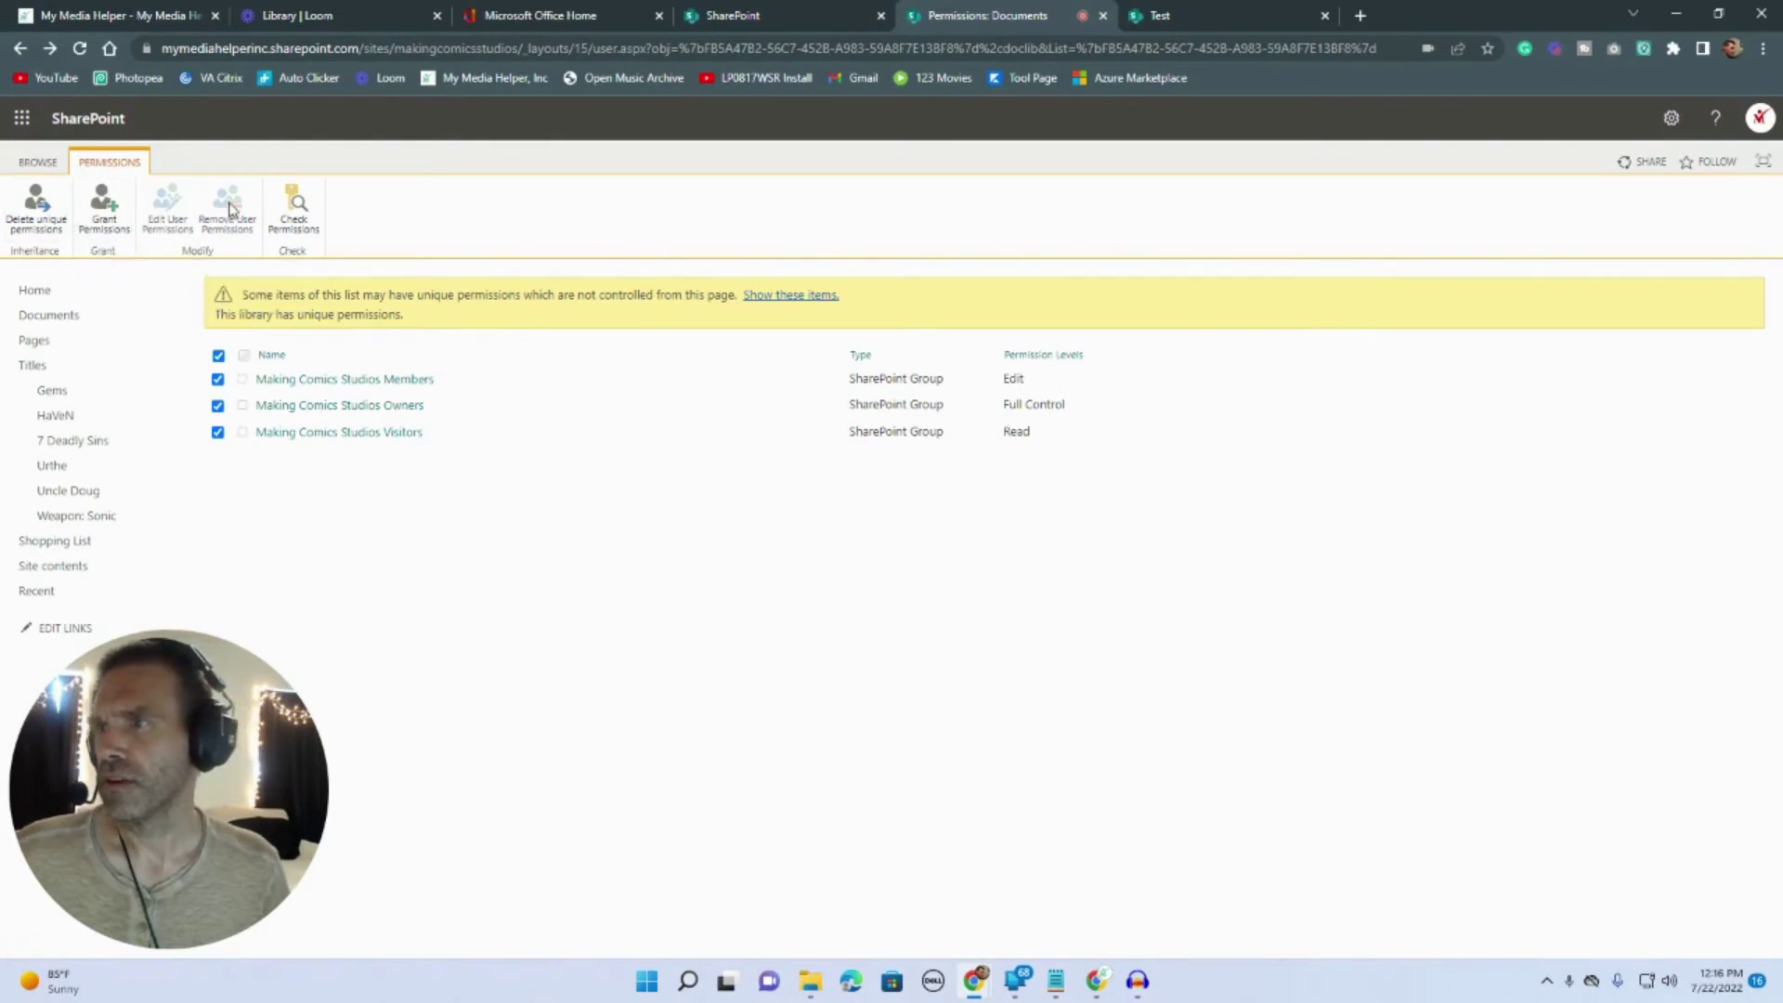
- Delete the library's unique permissions, then stop inheriting again to get fresh unique permissions
click(41, 213)
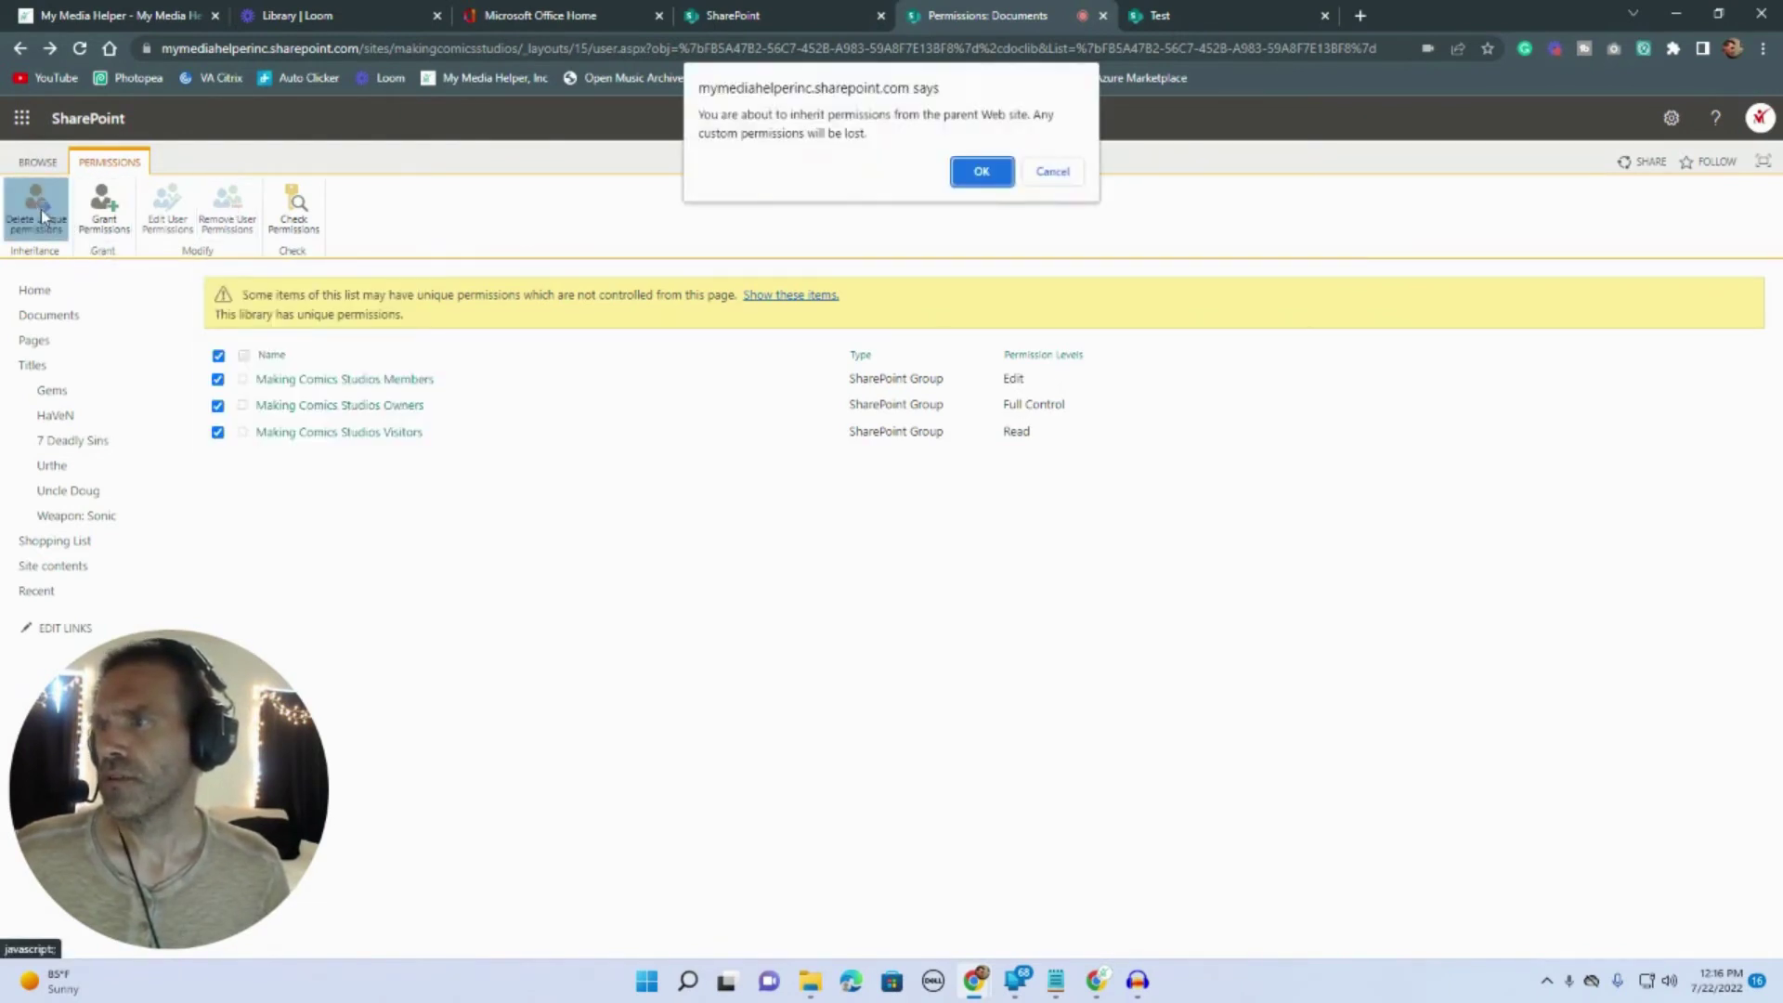
click(970, 182)
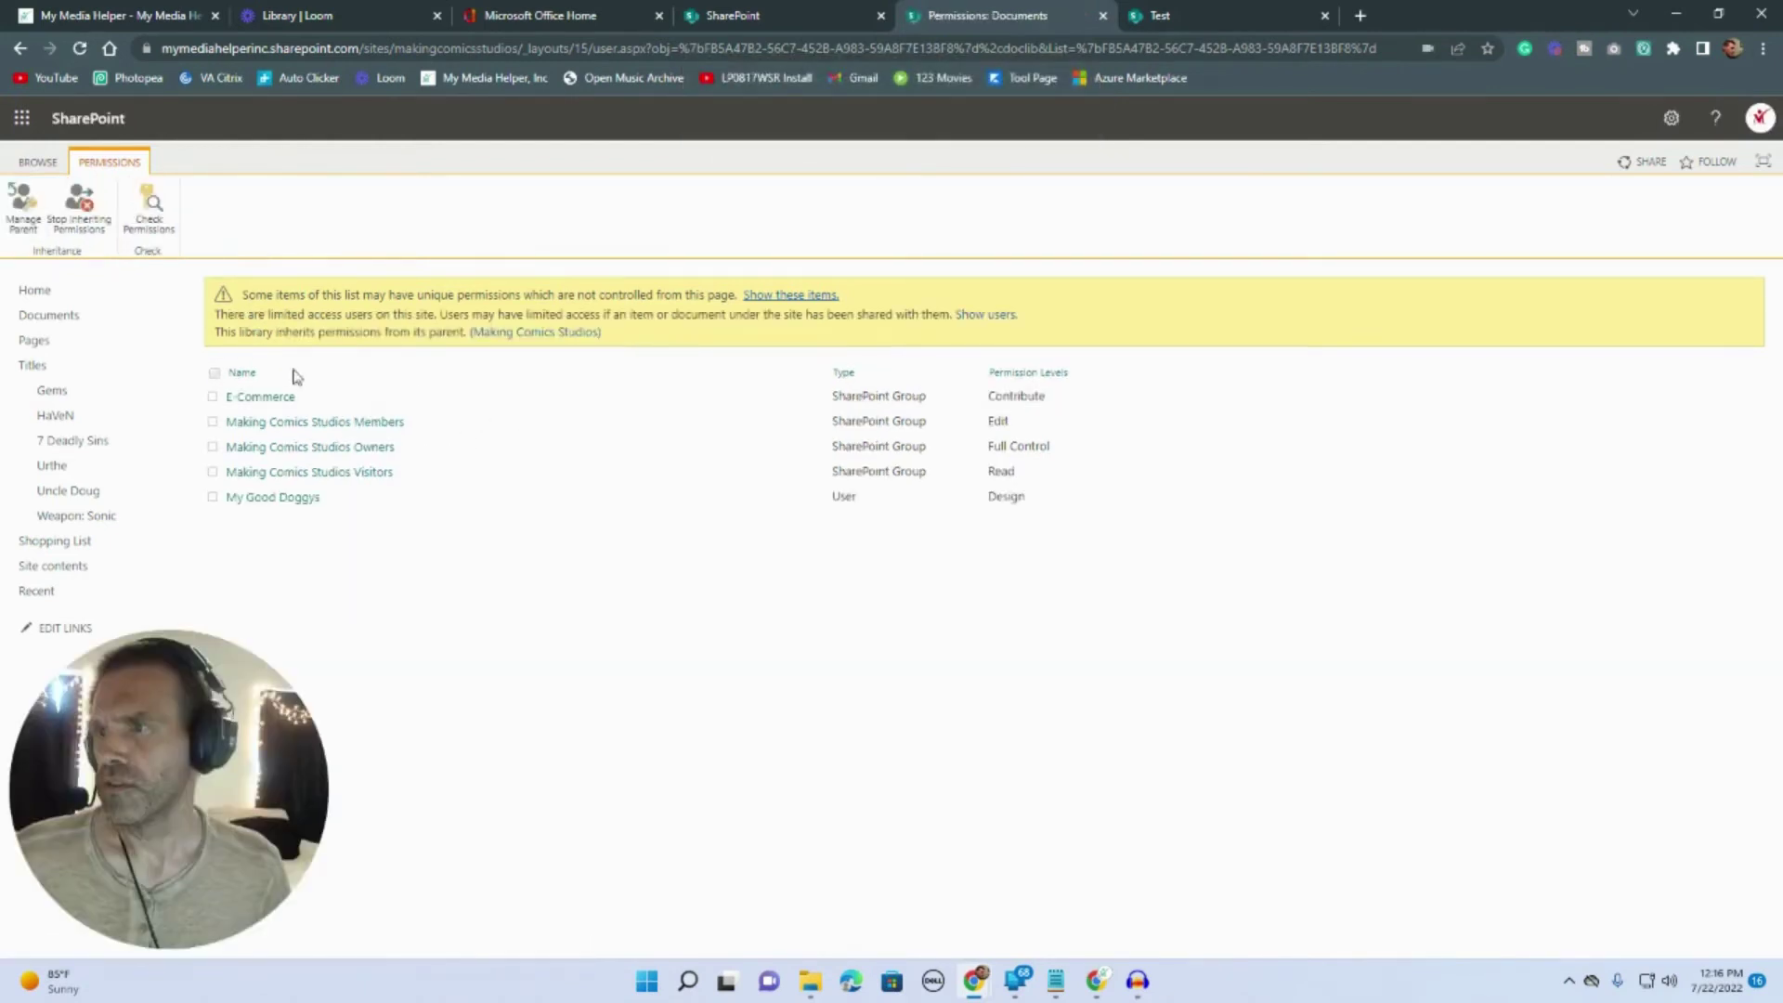
click(93, 212)
click(982, 190)
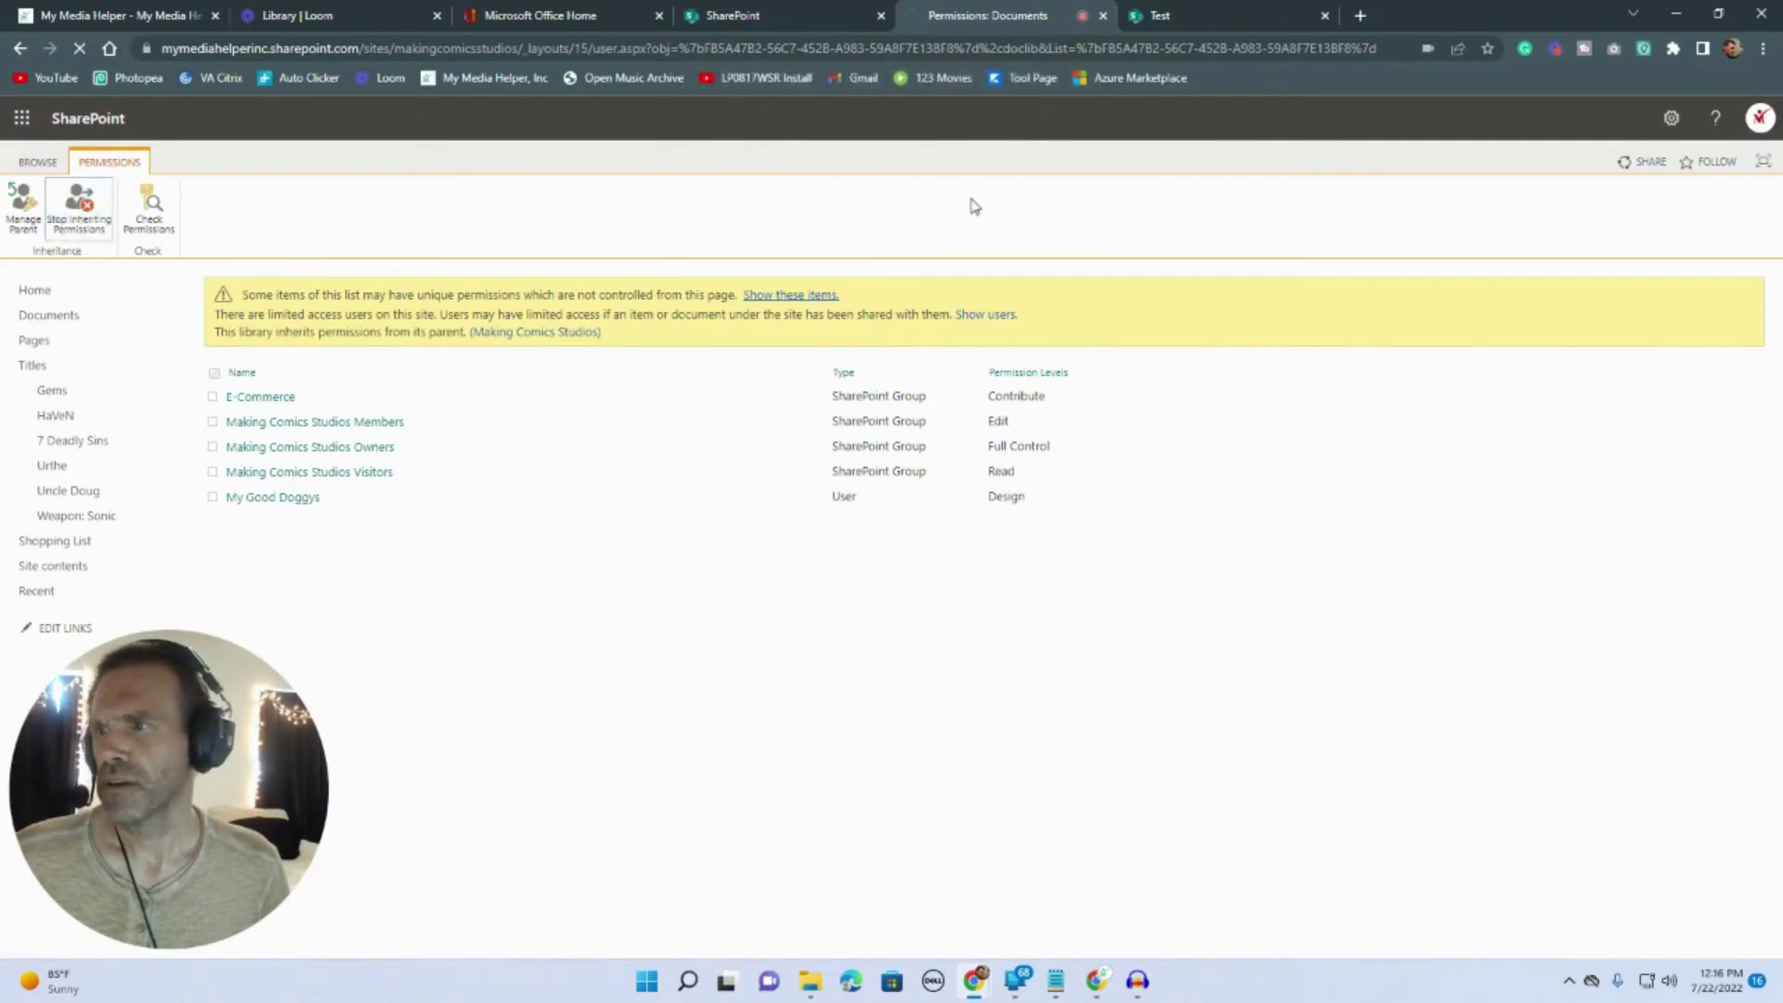
- Remove permissions from all five users and groups on the library
click(220, 357)
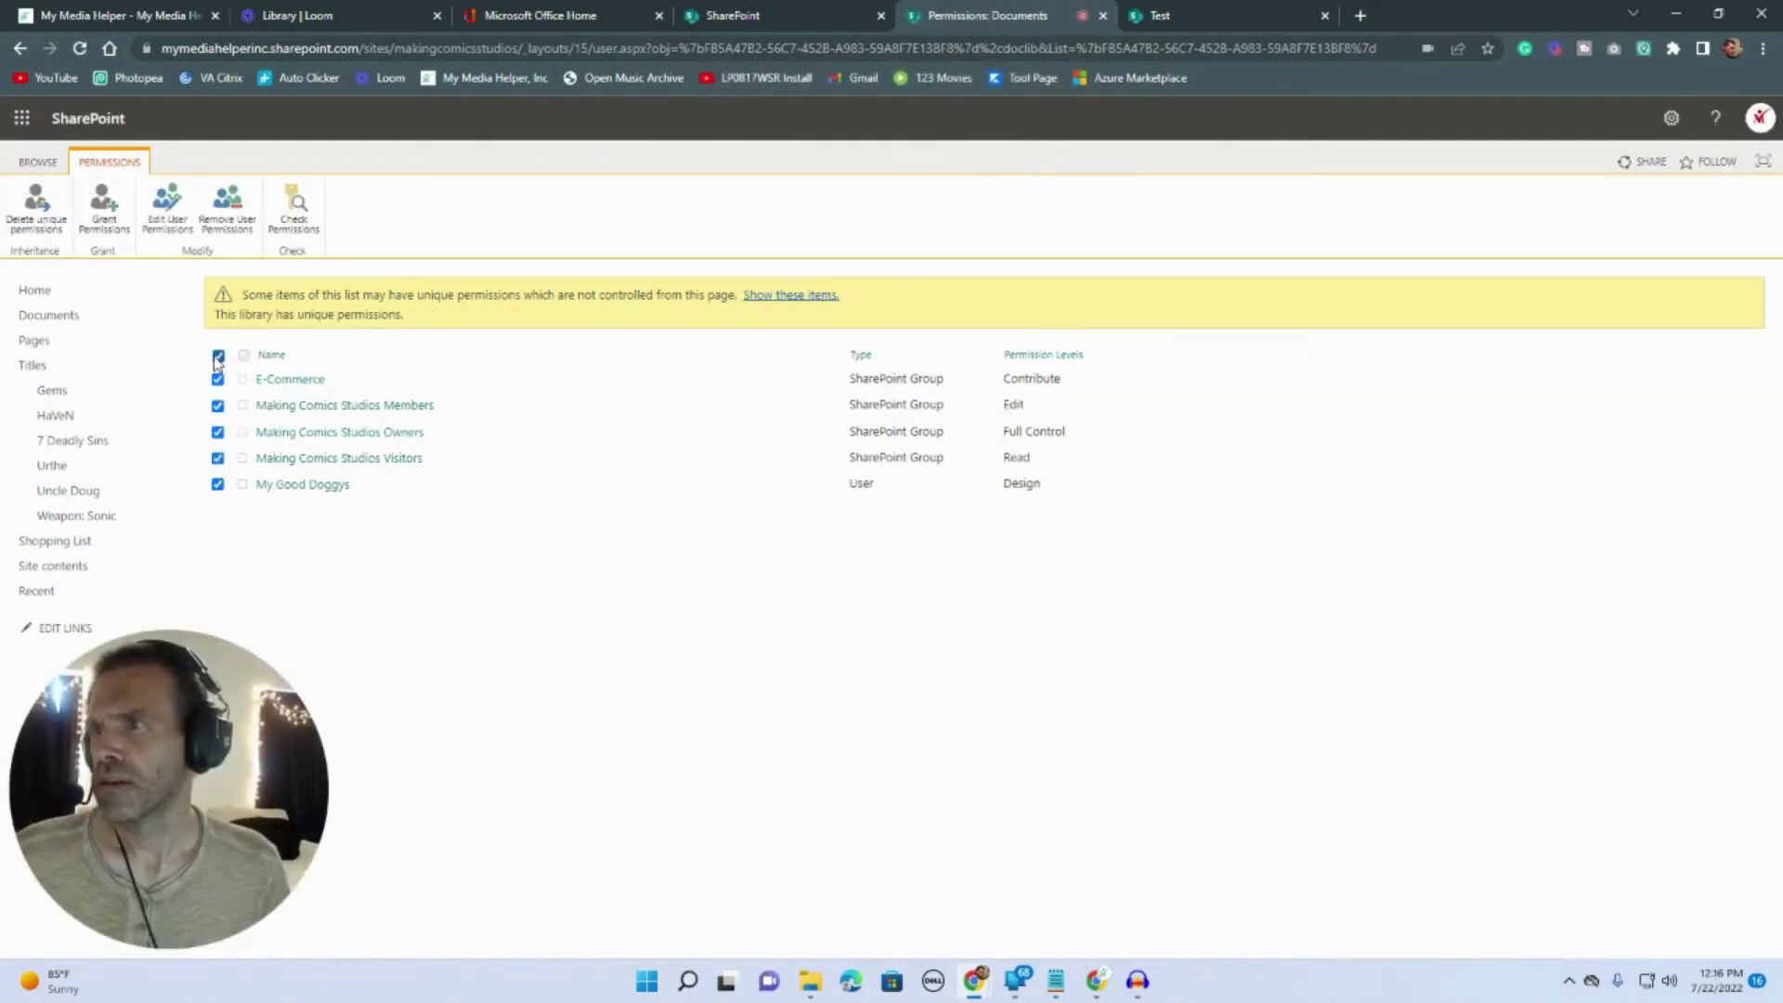
click(240, 215)
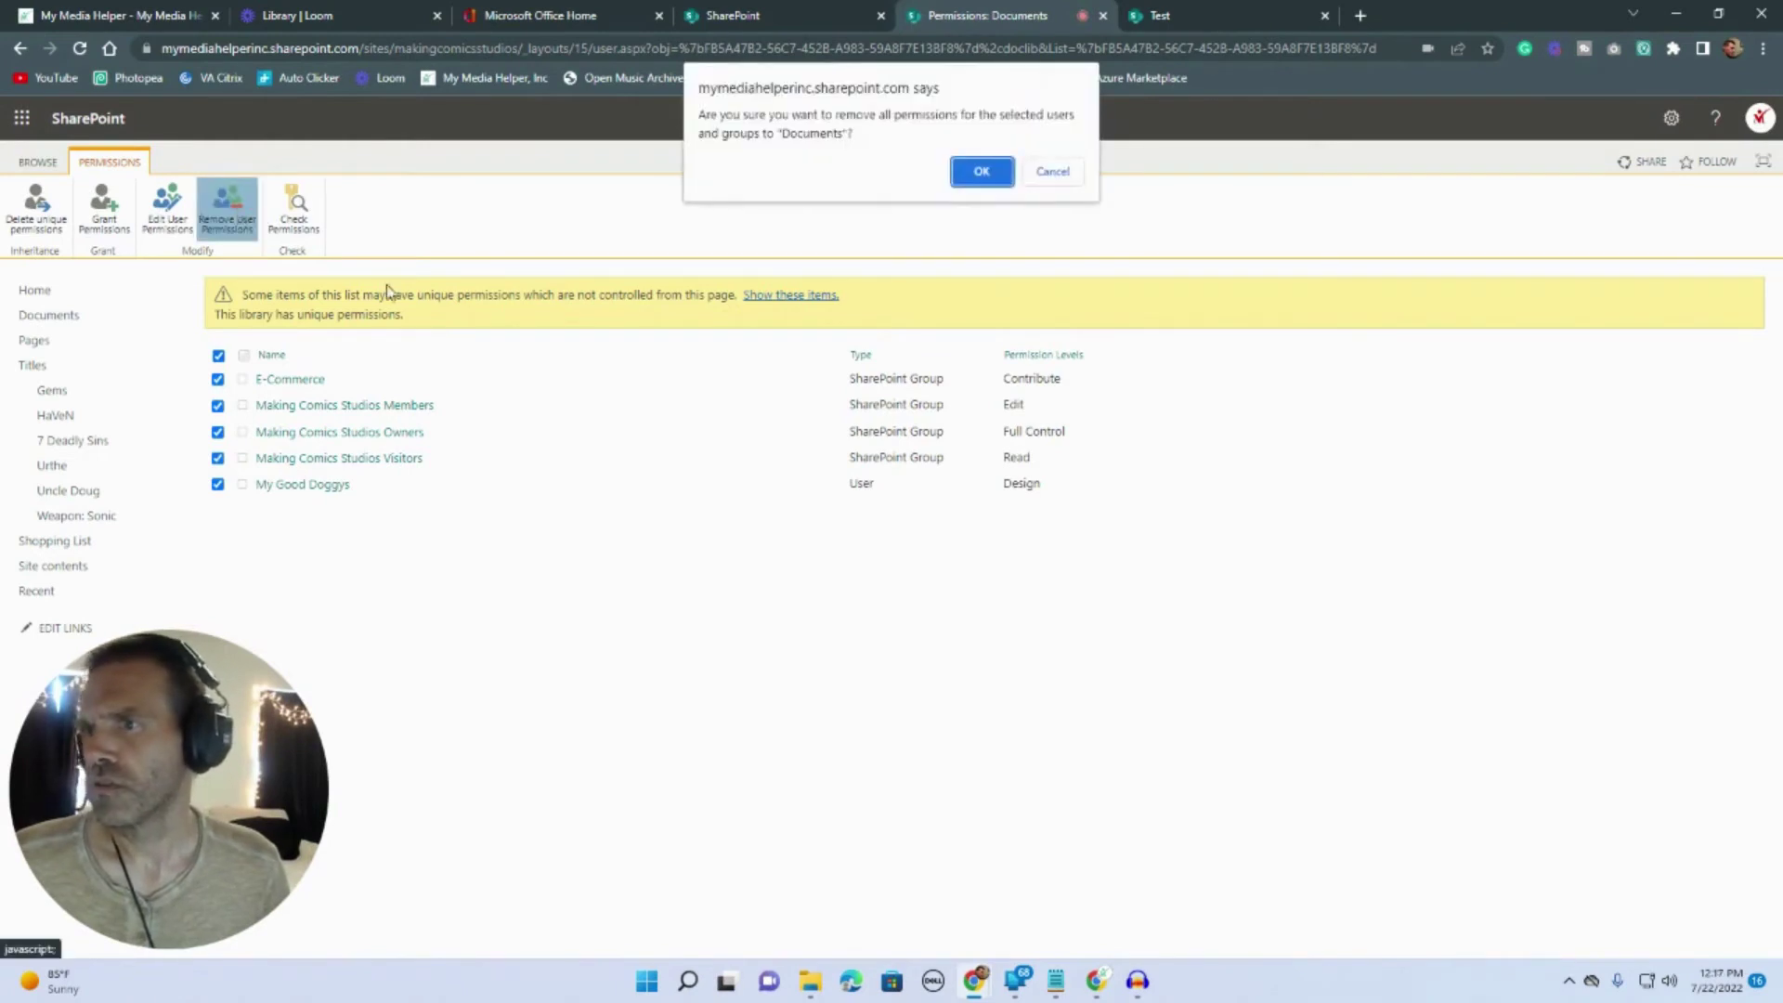
click(968, 190)
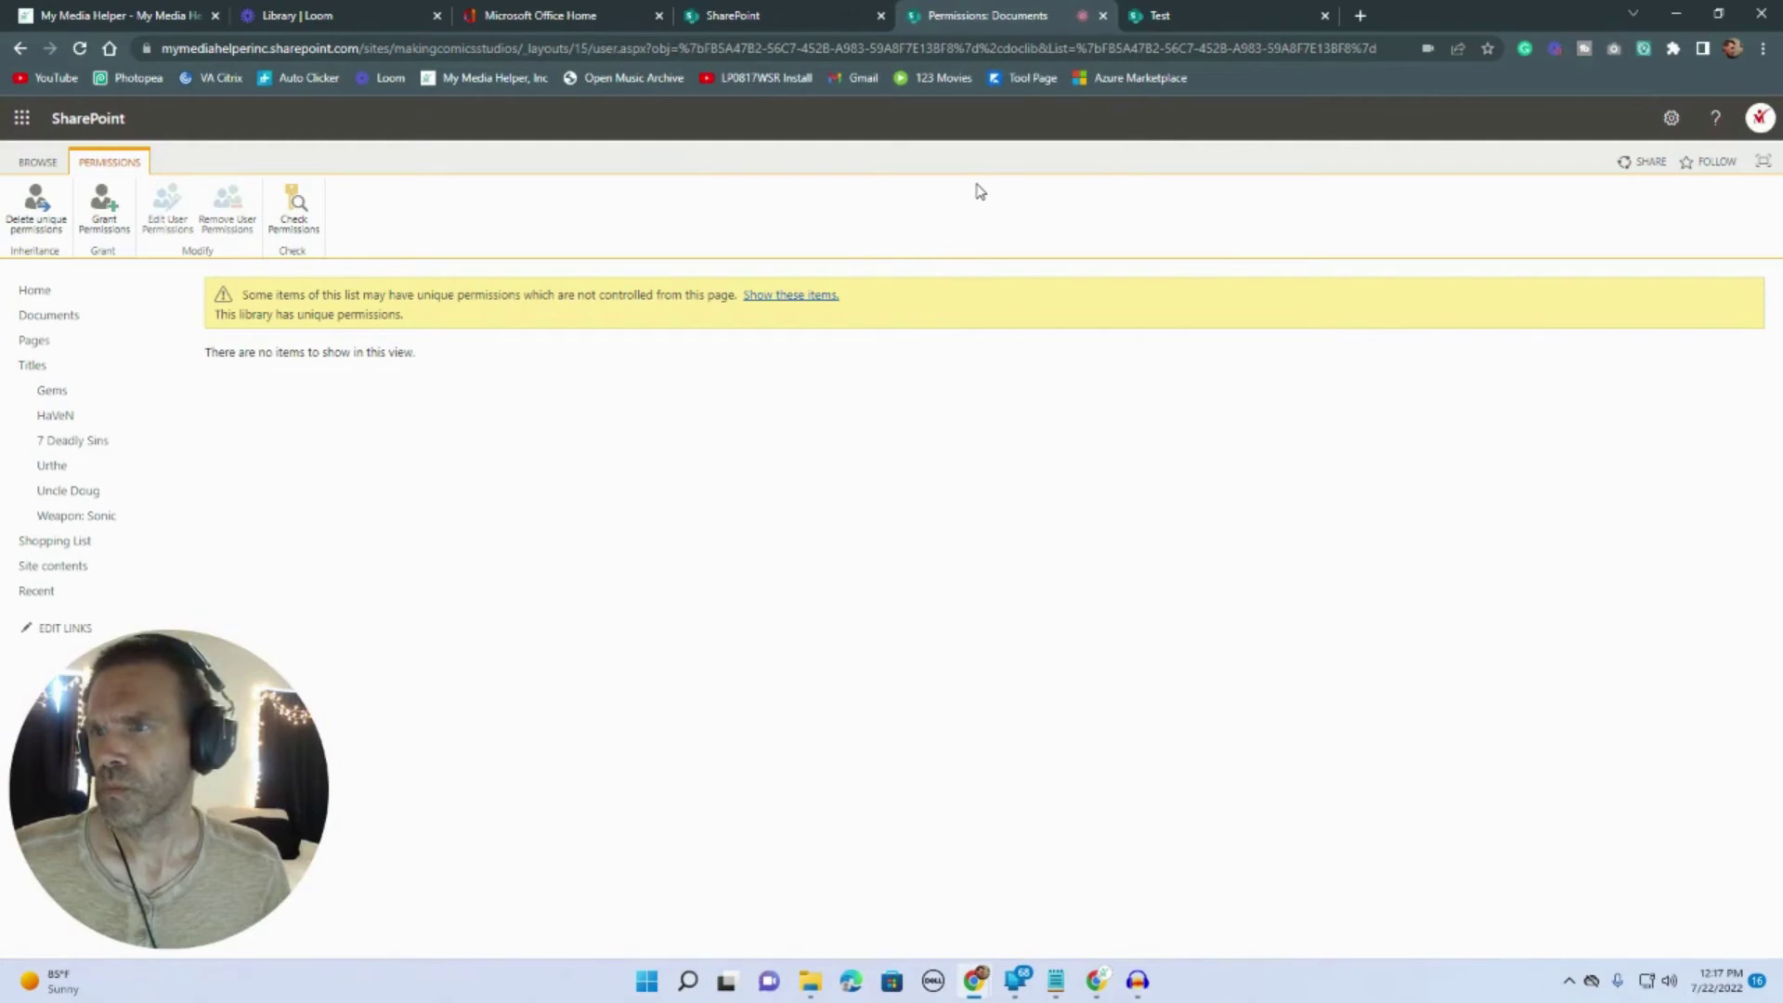
click(808, 297)
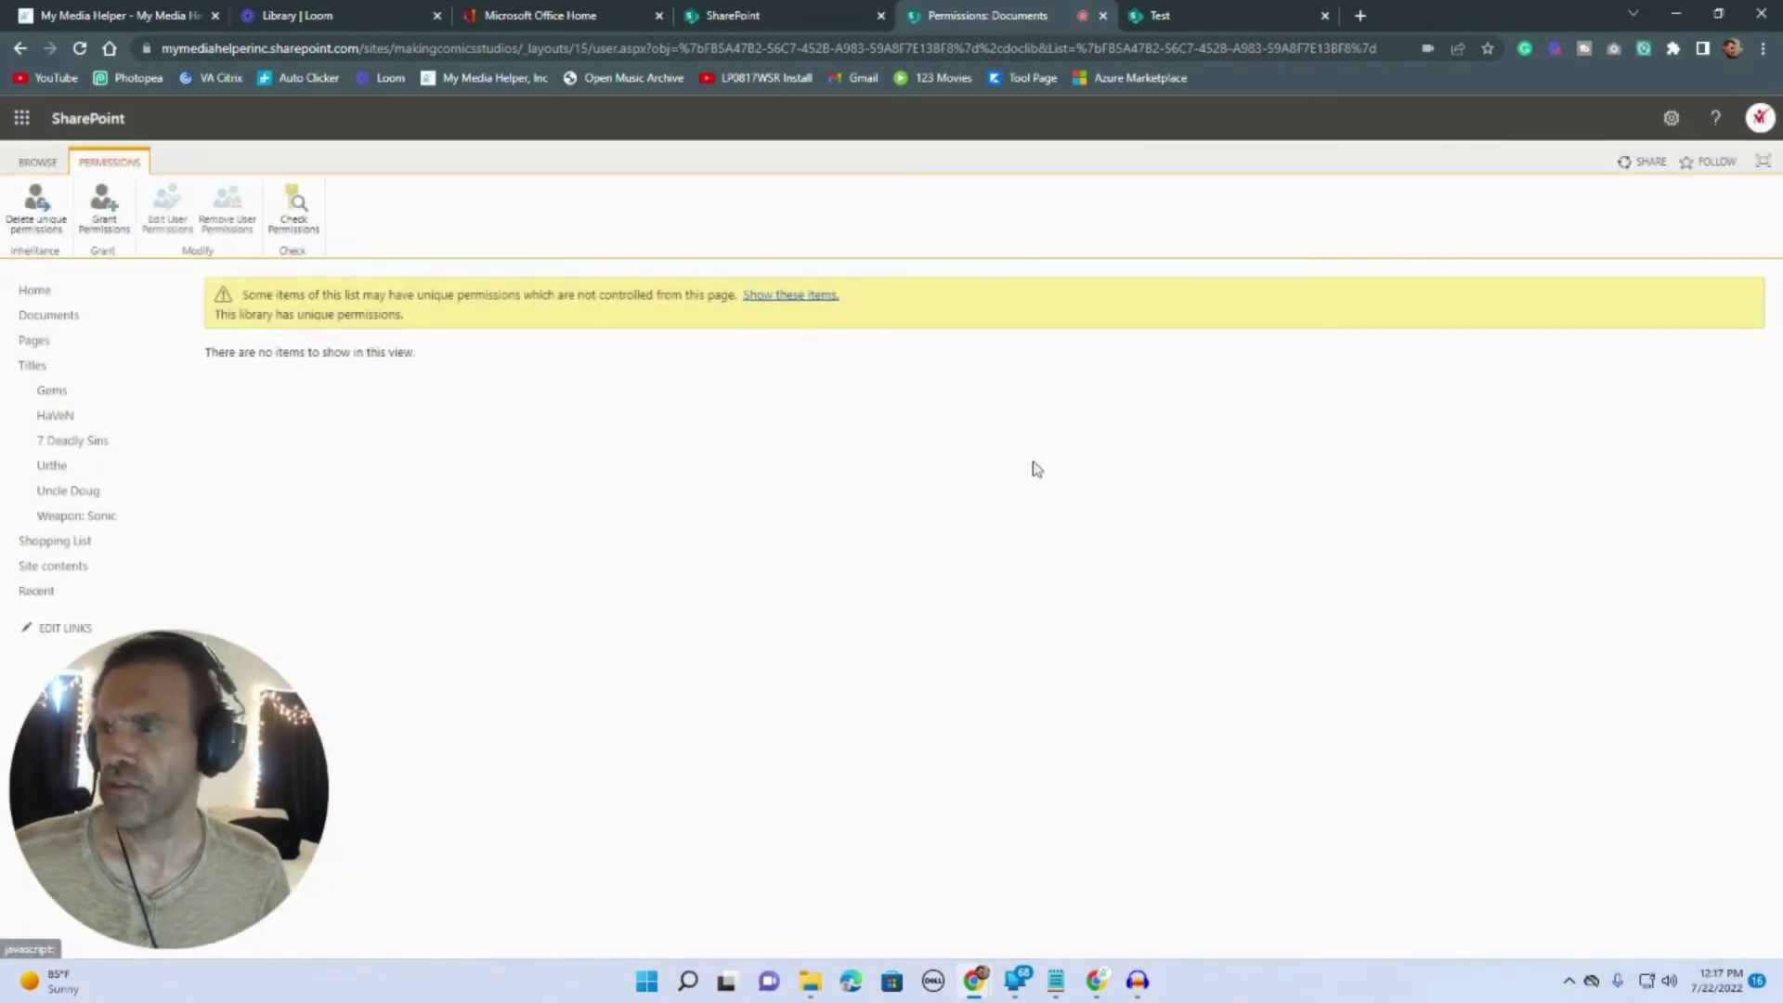
click(1062, 462)
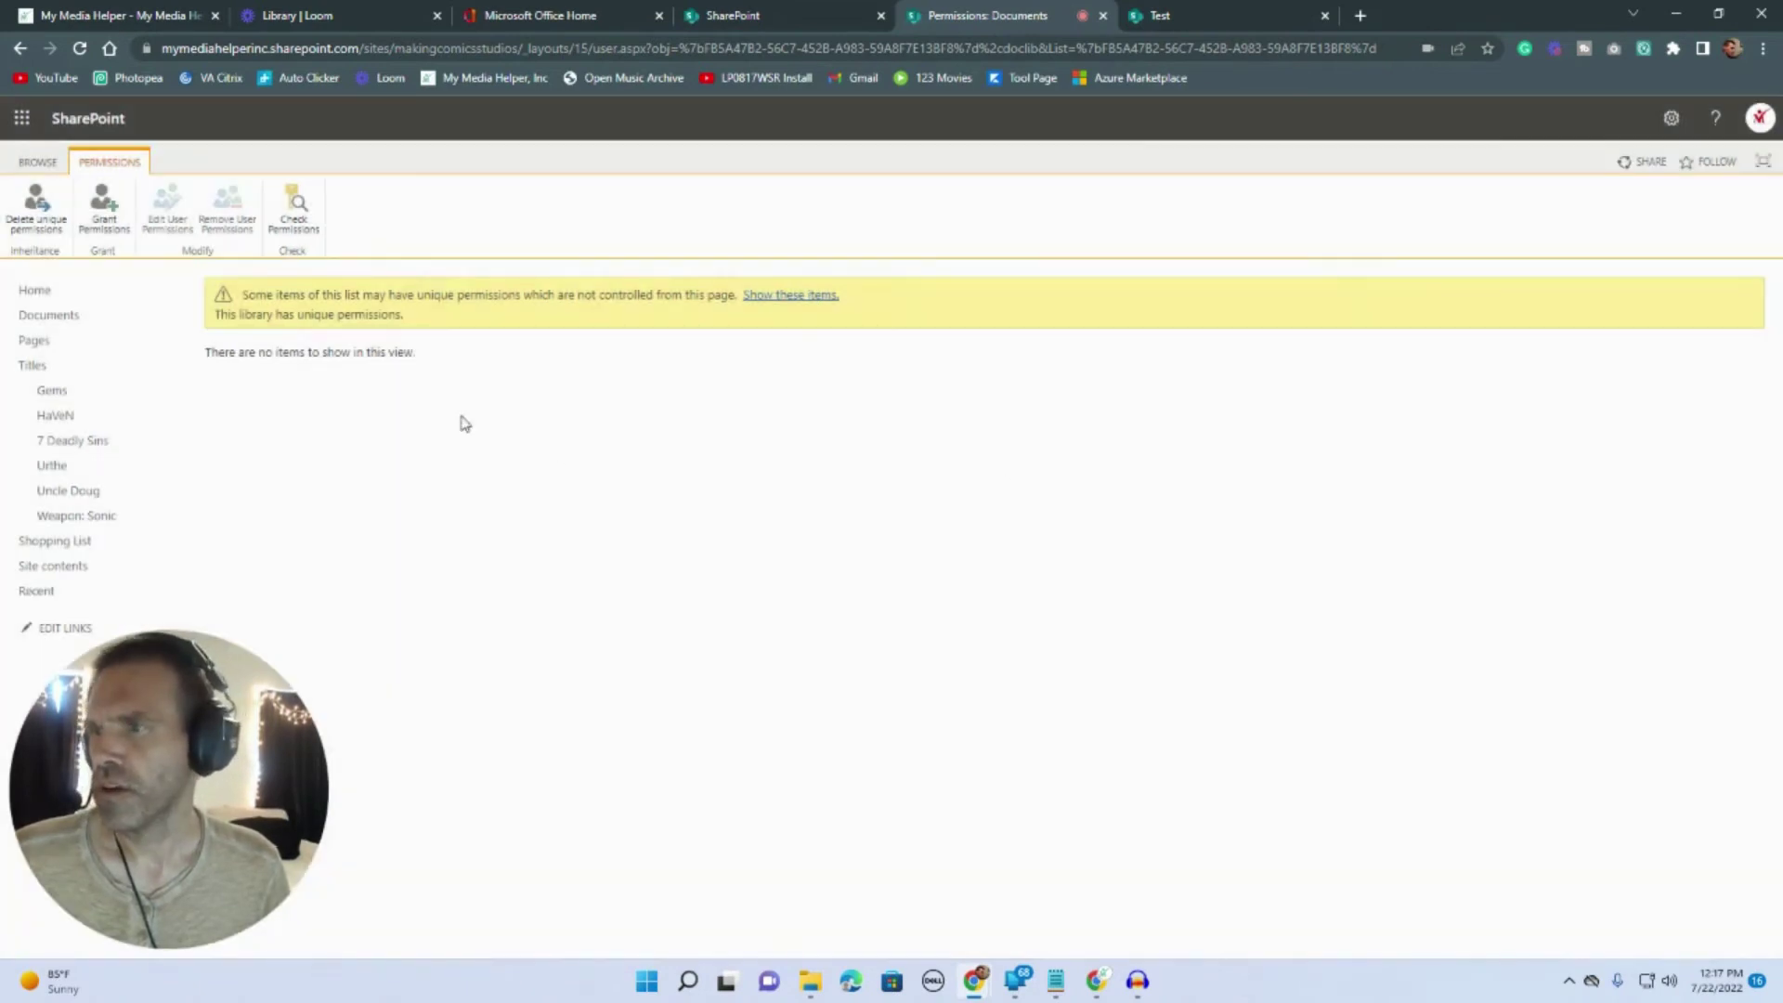
- Grant the owner's account and Fan Film Follies Full Control of Documents, without an email invitation
click(113, 216)
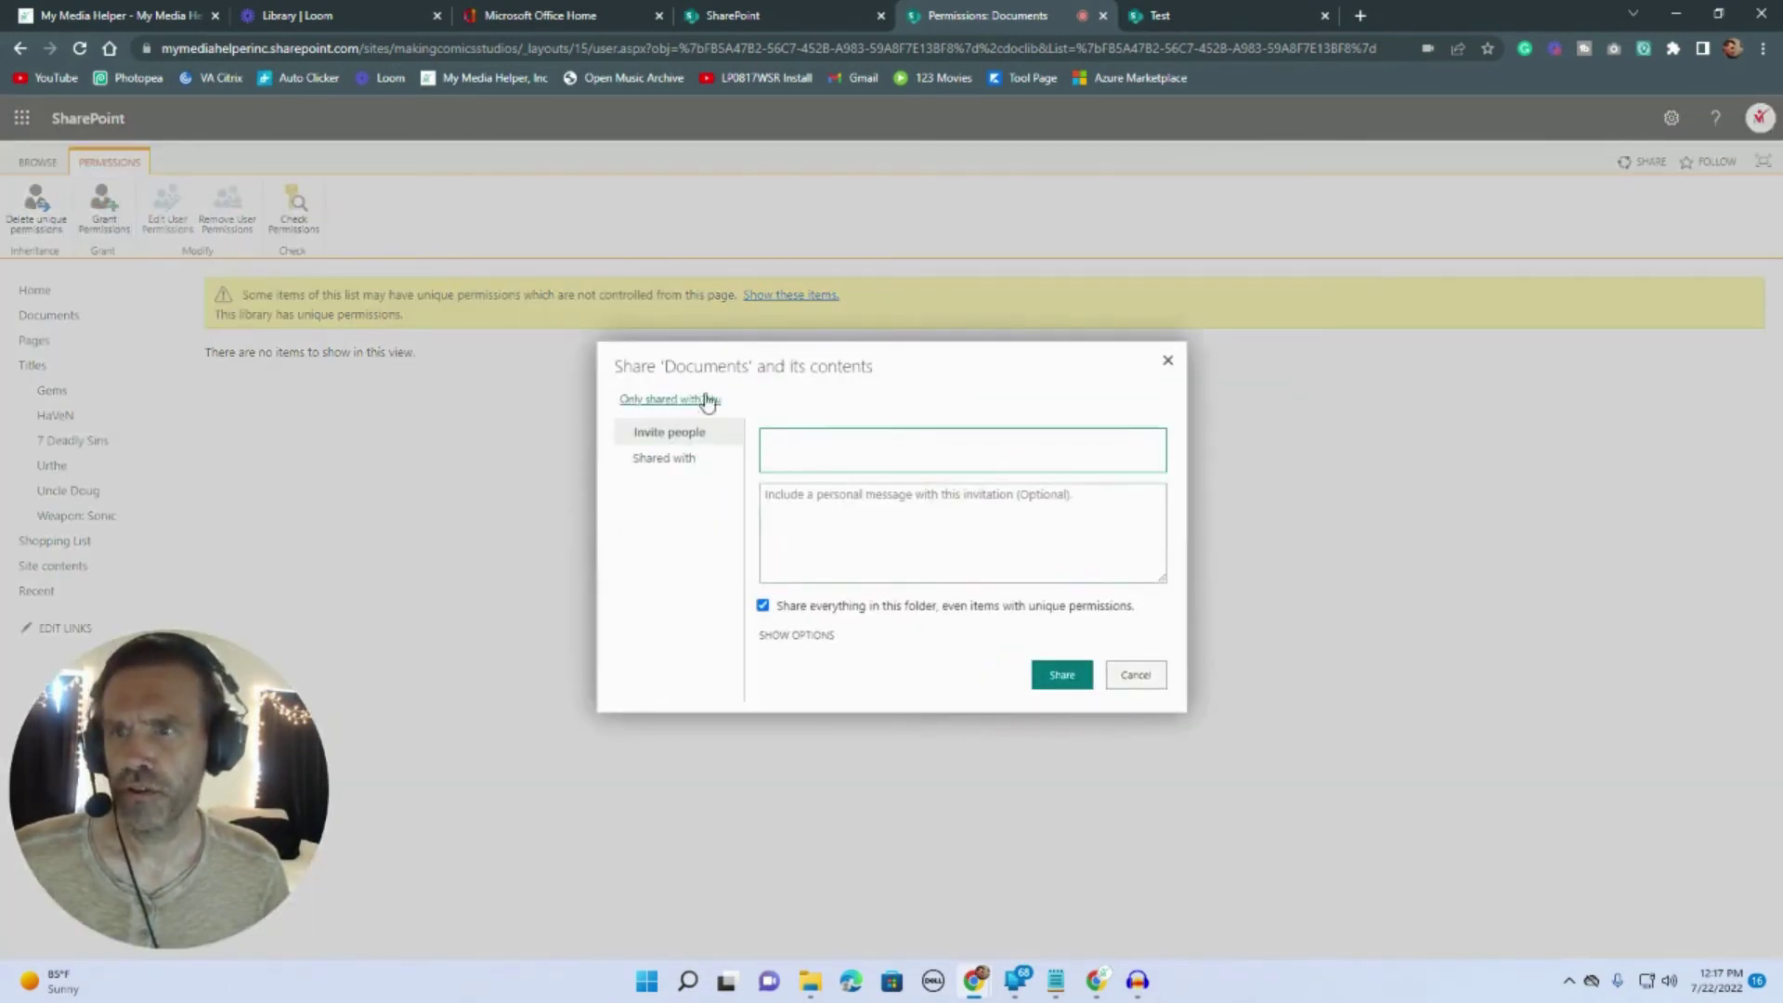
click(763, 608)
click(789, 636)
click(848, 676)
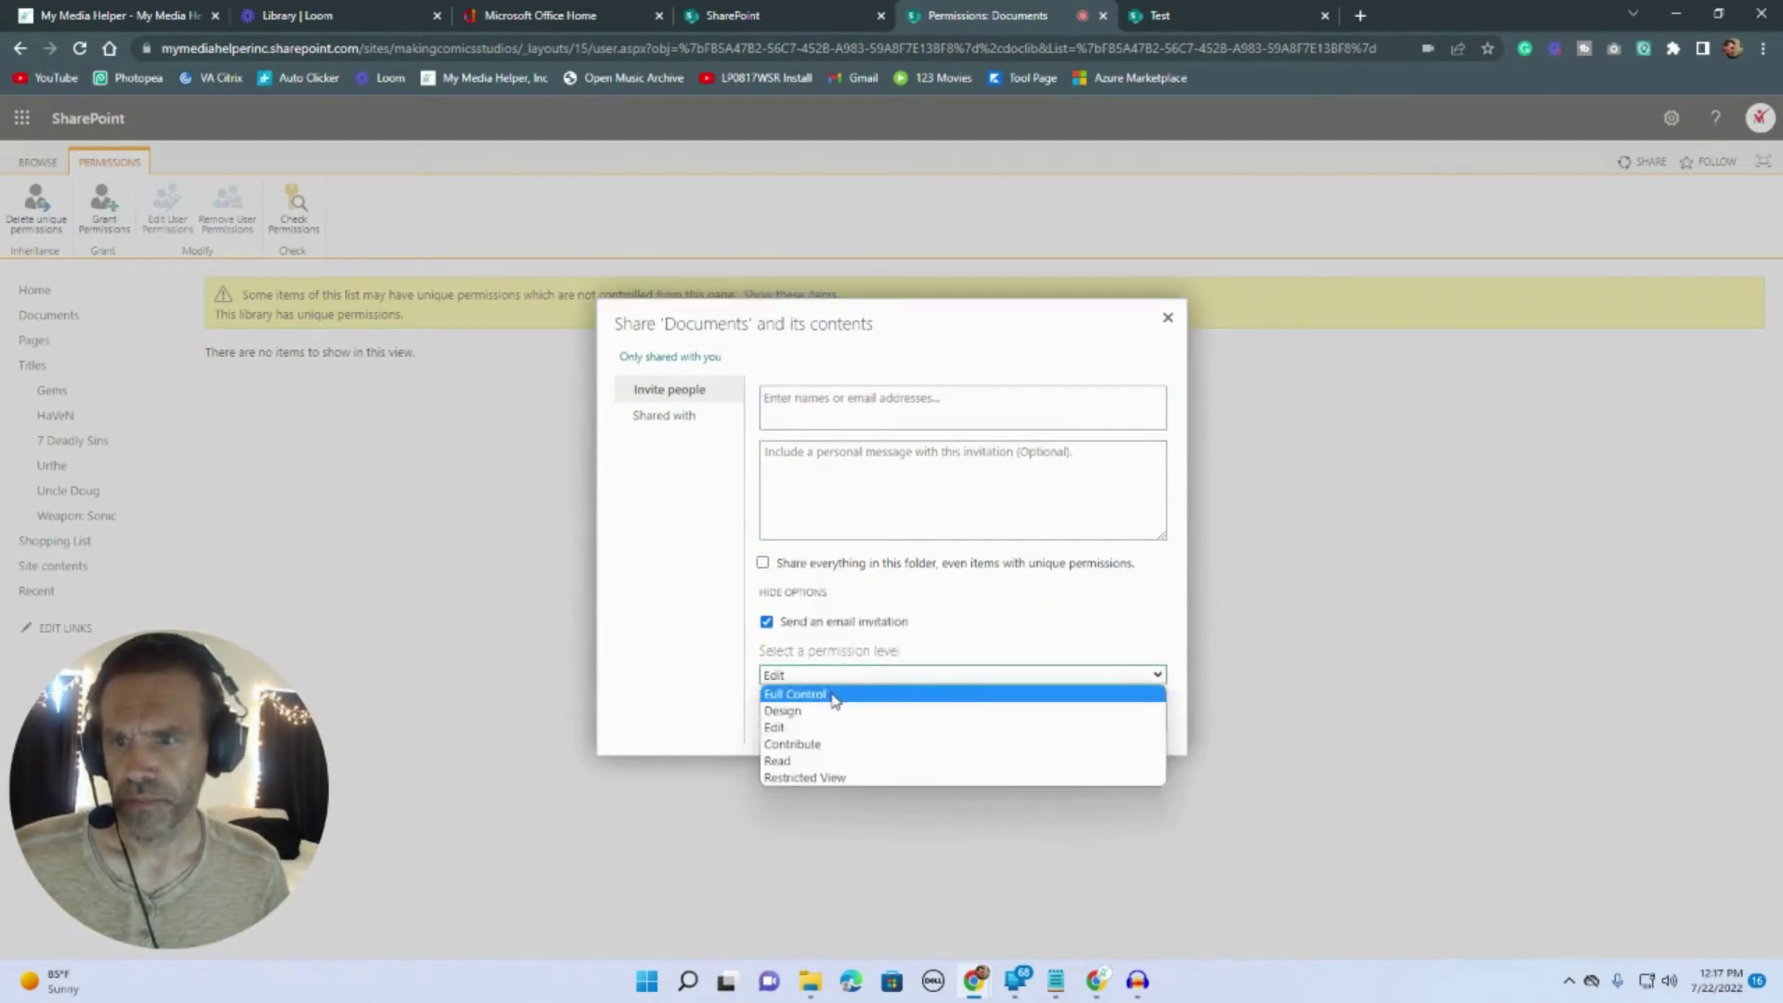
click(836, 695)
click(767, 623)
click(788, 409)
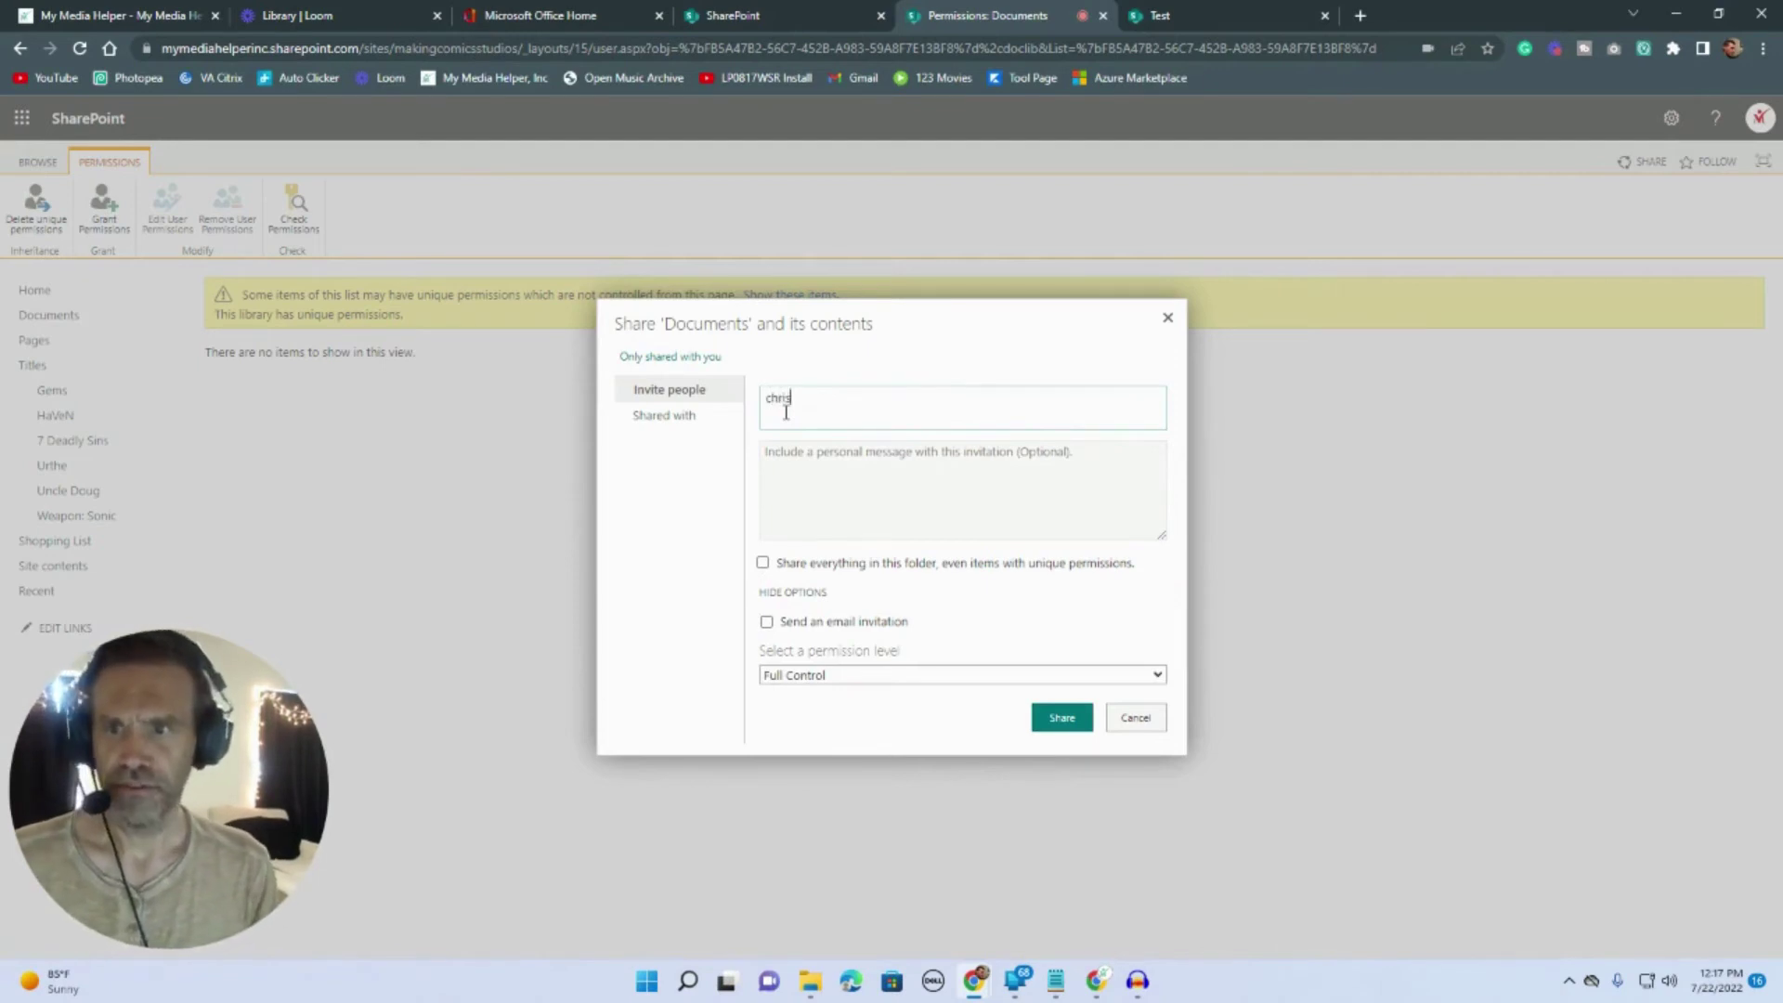
click(818, 447)
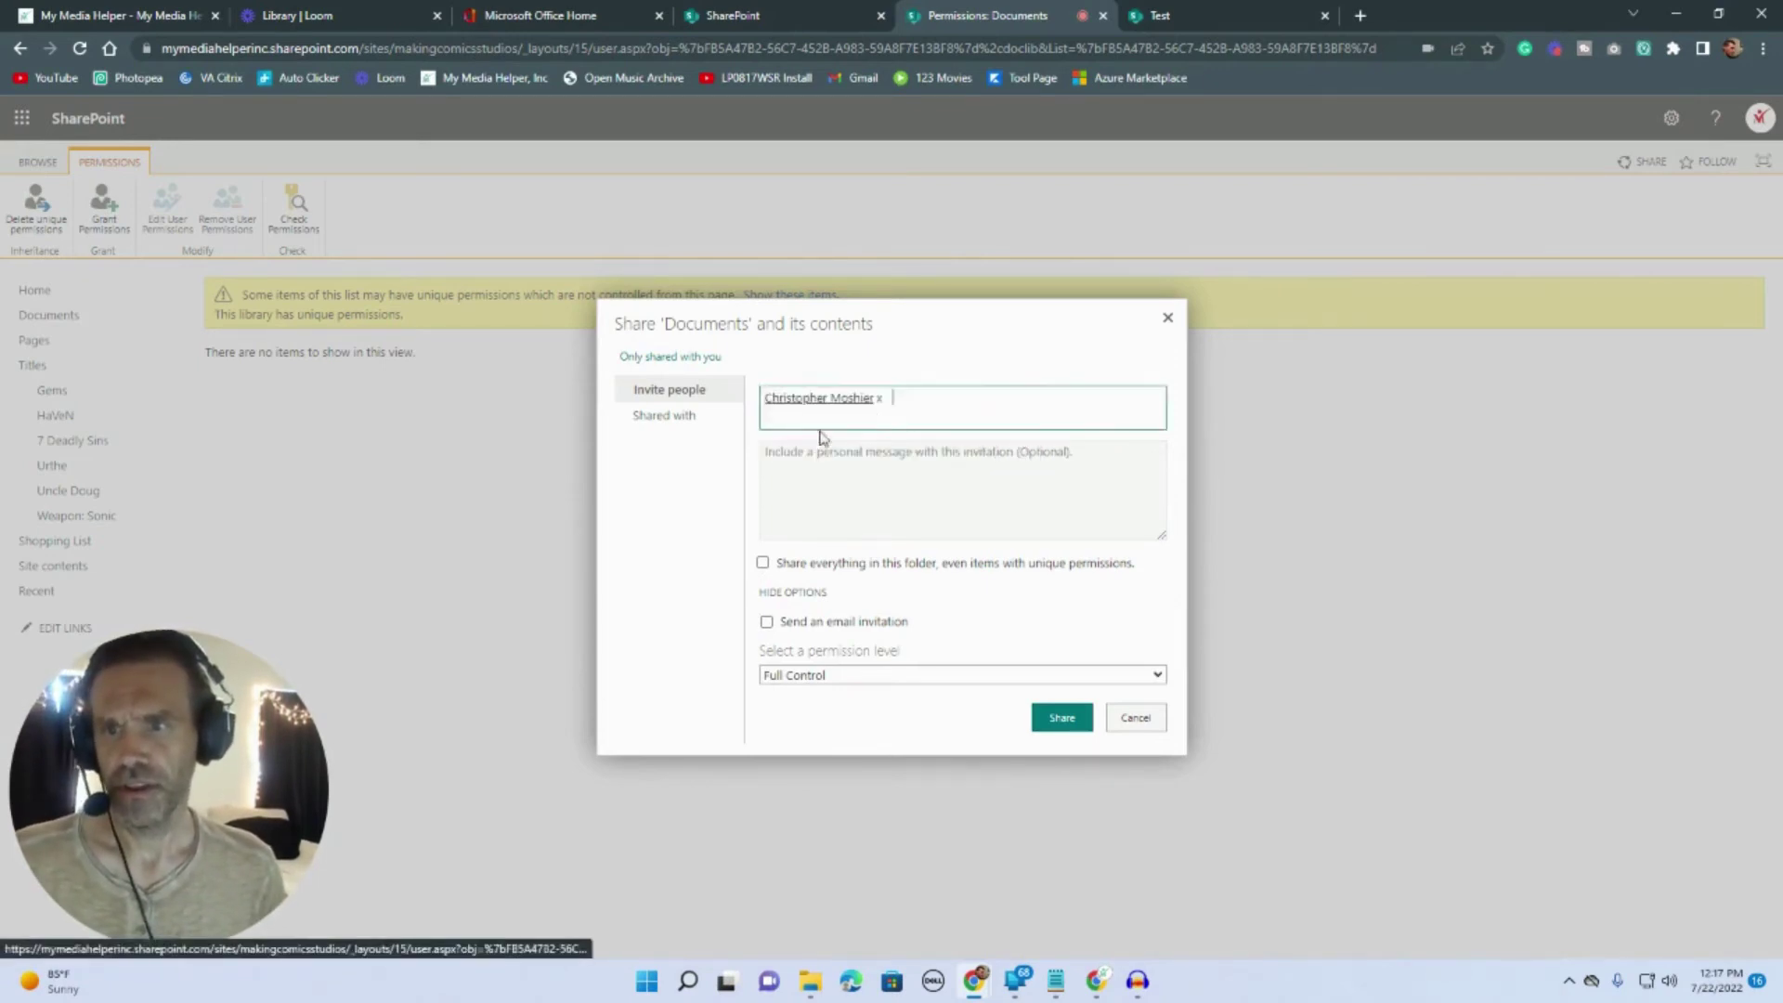
text(Fan F)
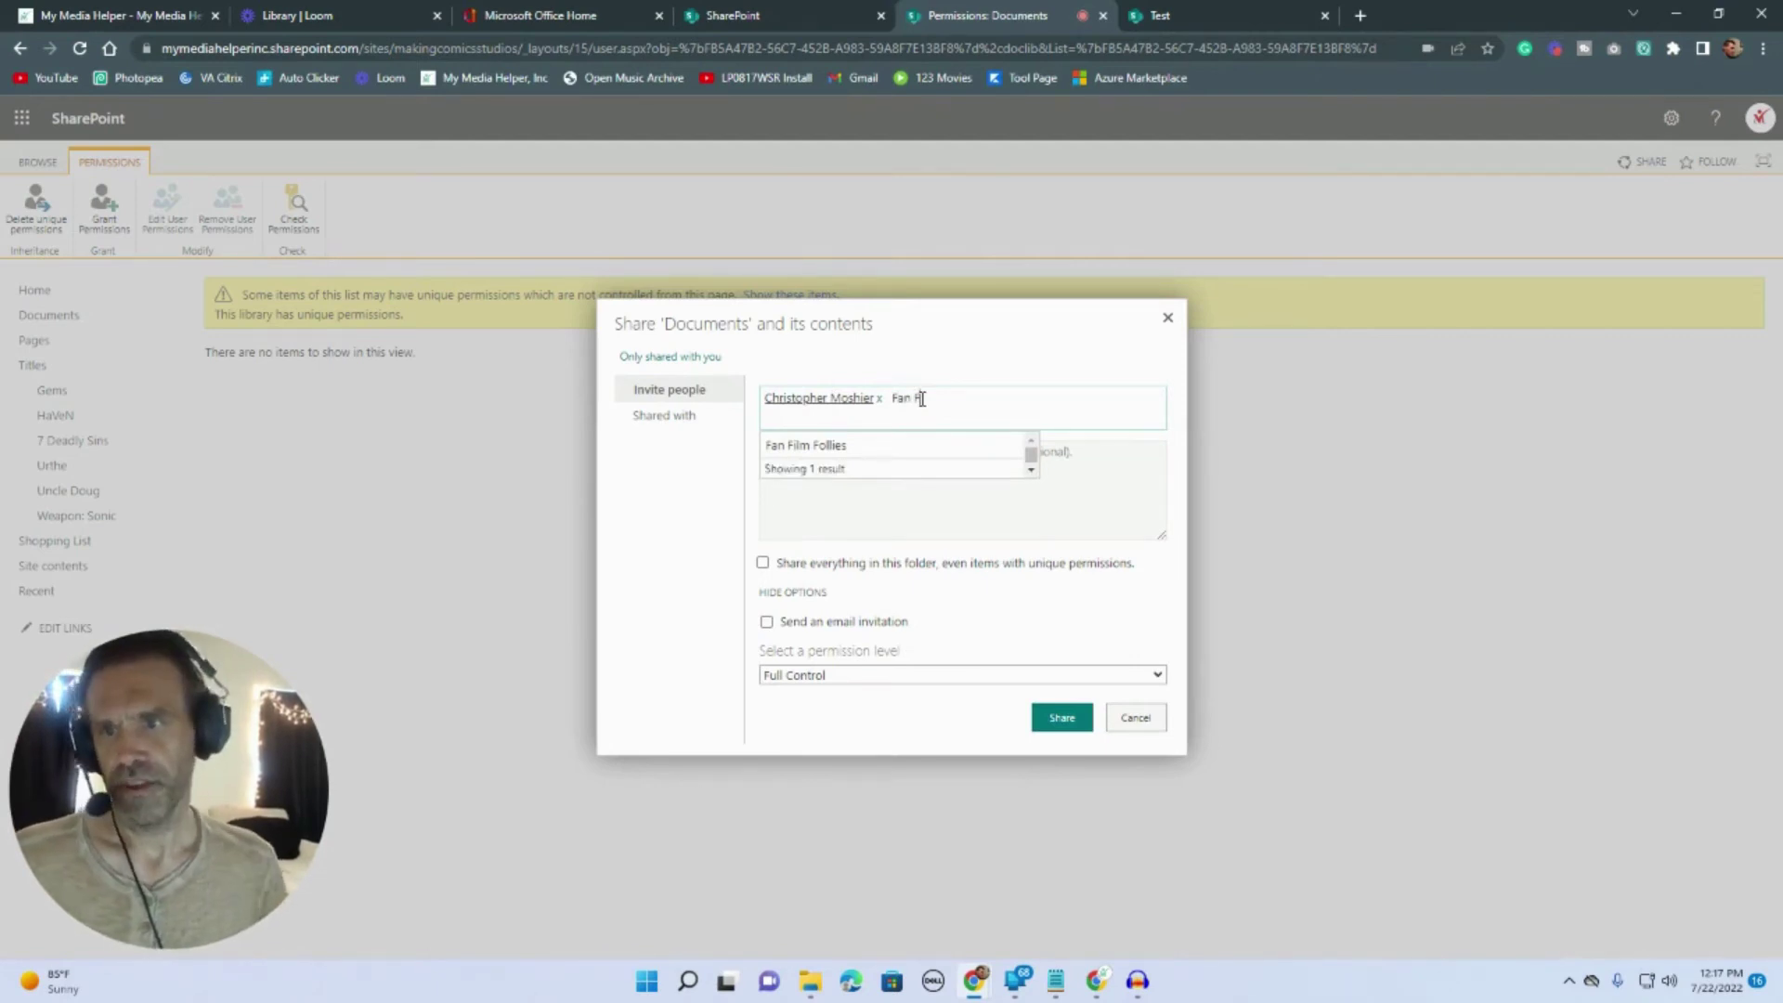
click(862, 447)
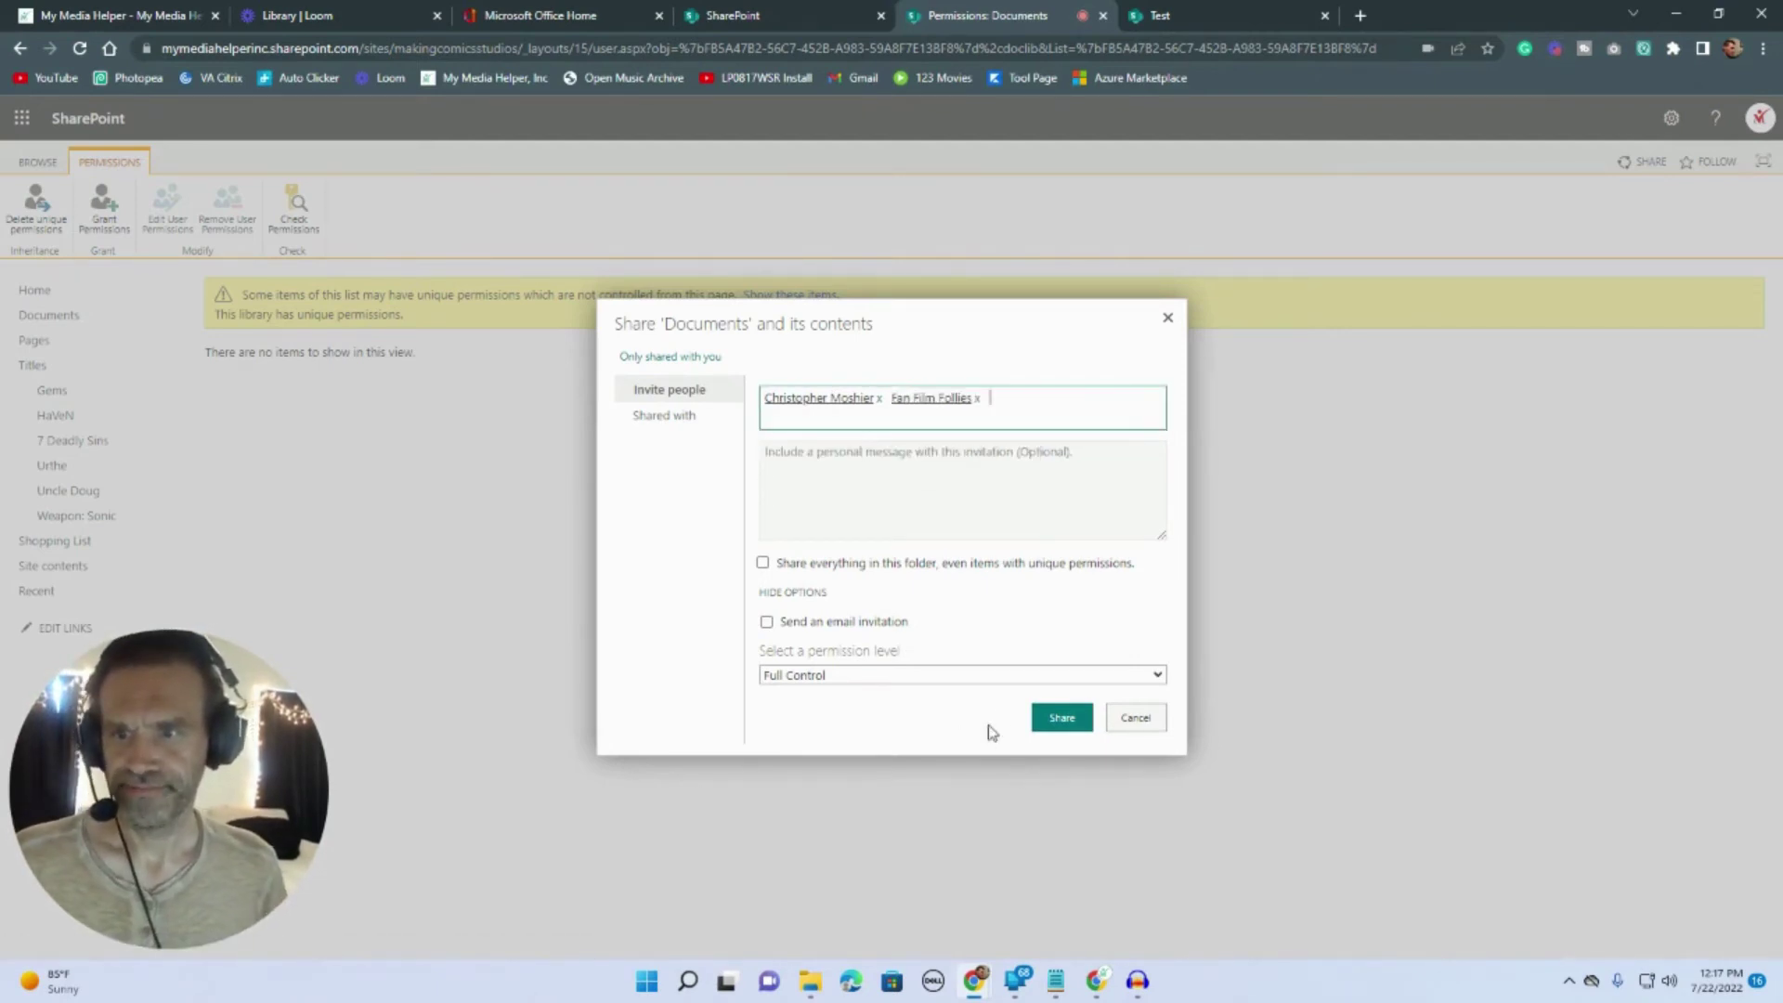
click(1061, 721)
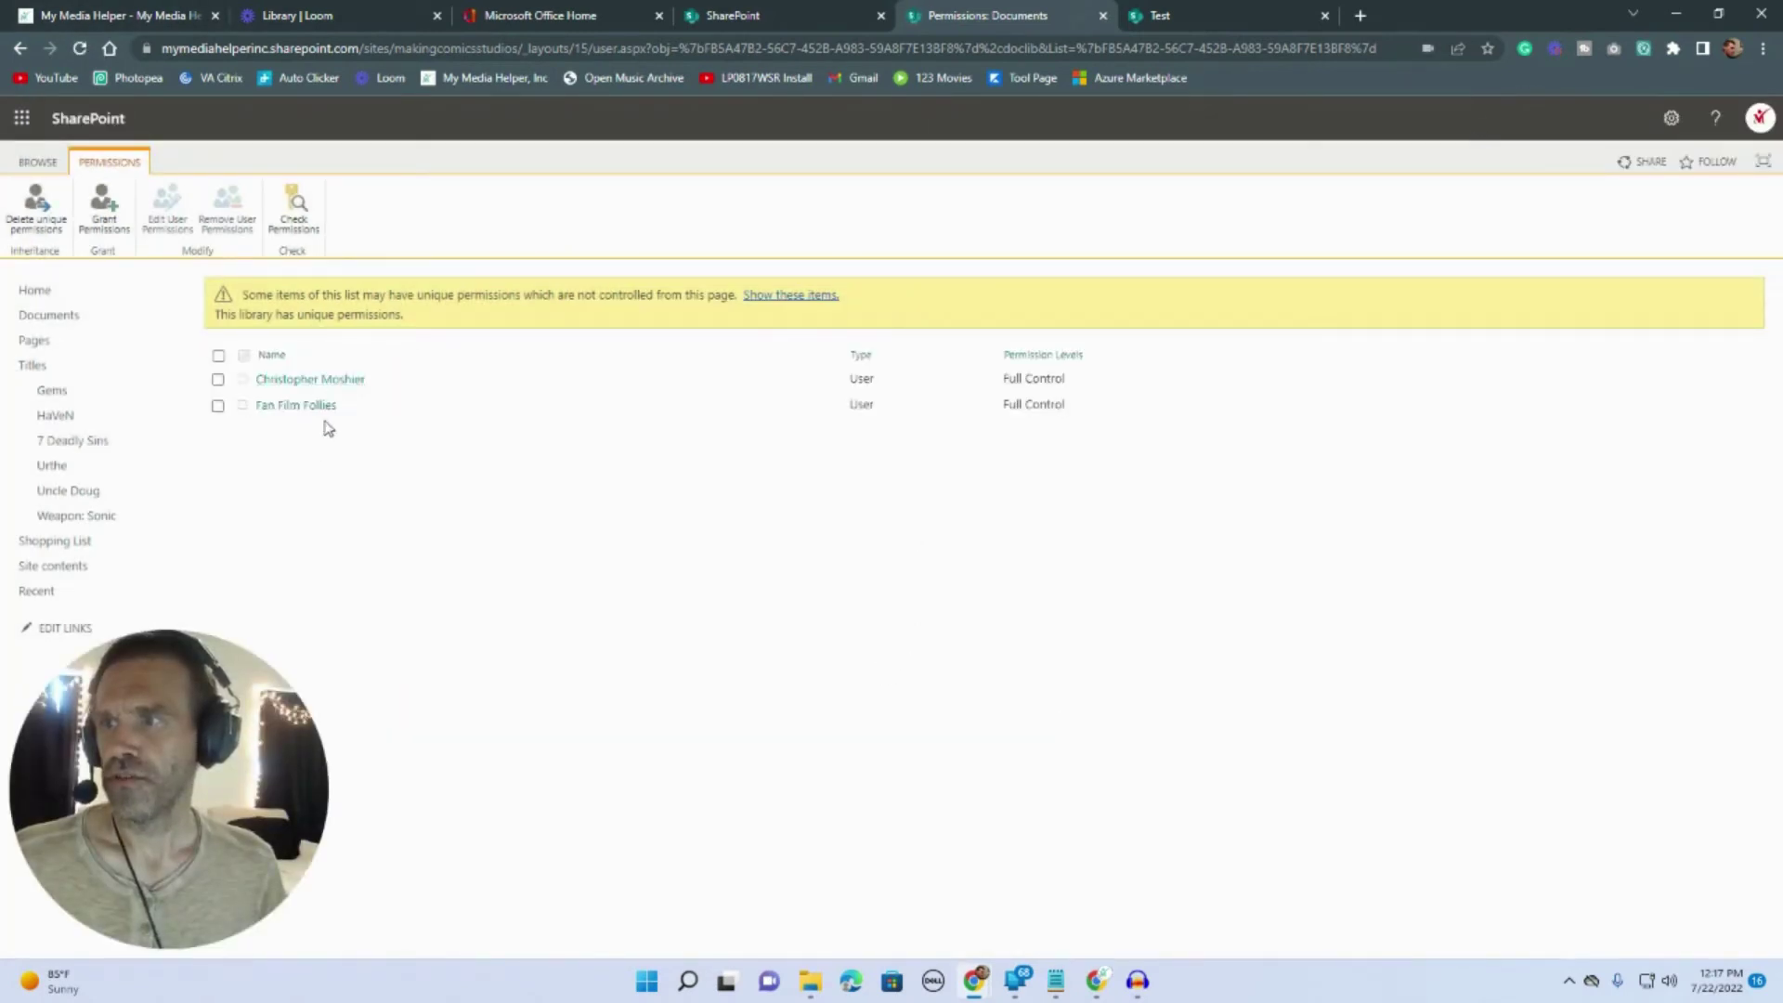
- Go back to Site contents, open Documents > Gems, and show actions for gems-pilot-teleplay.pdf
click(21, 49)
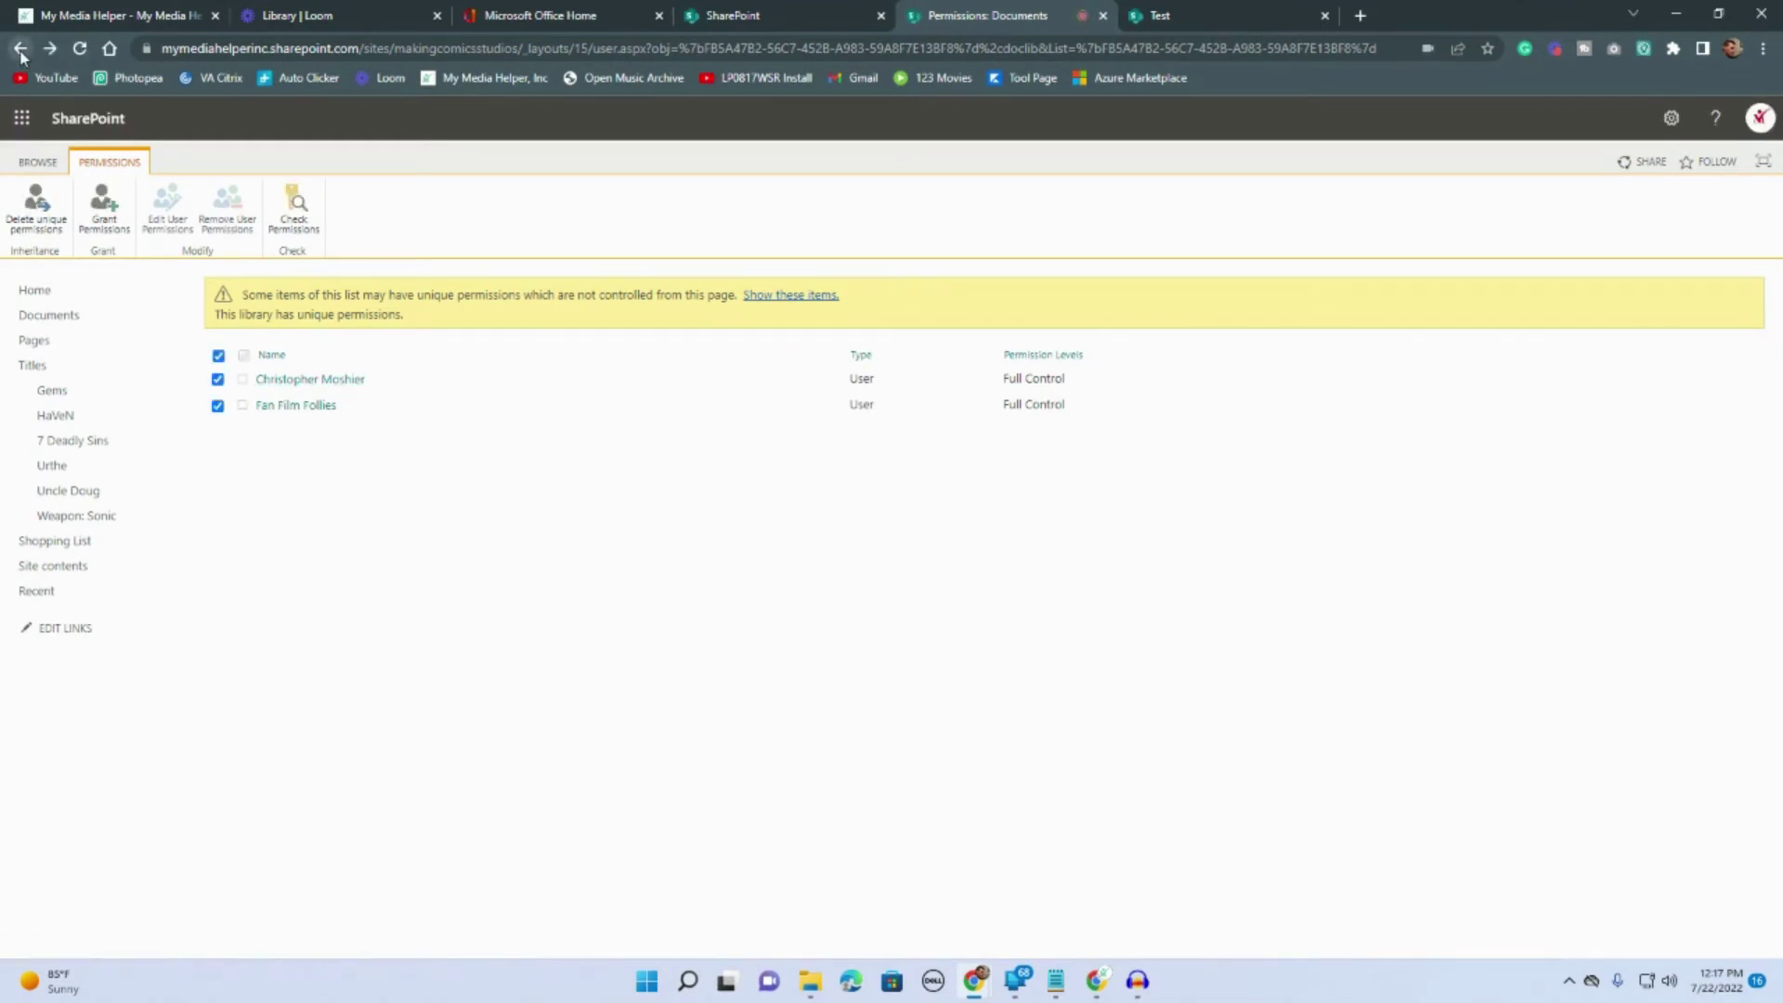
click(21, 51)
click(21, 51)
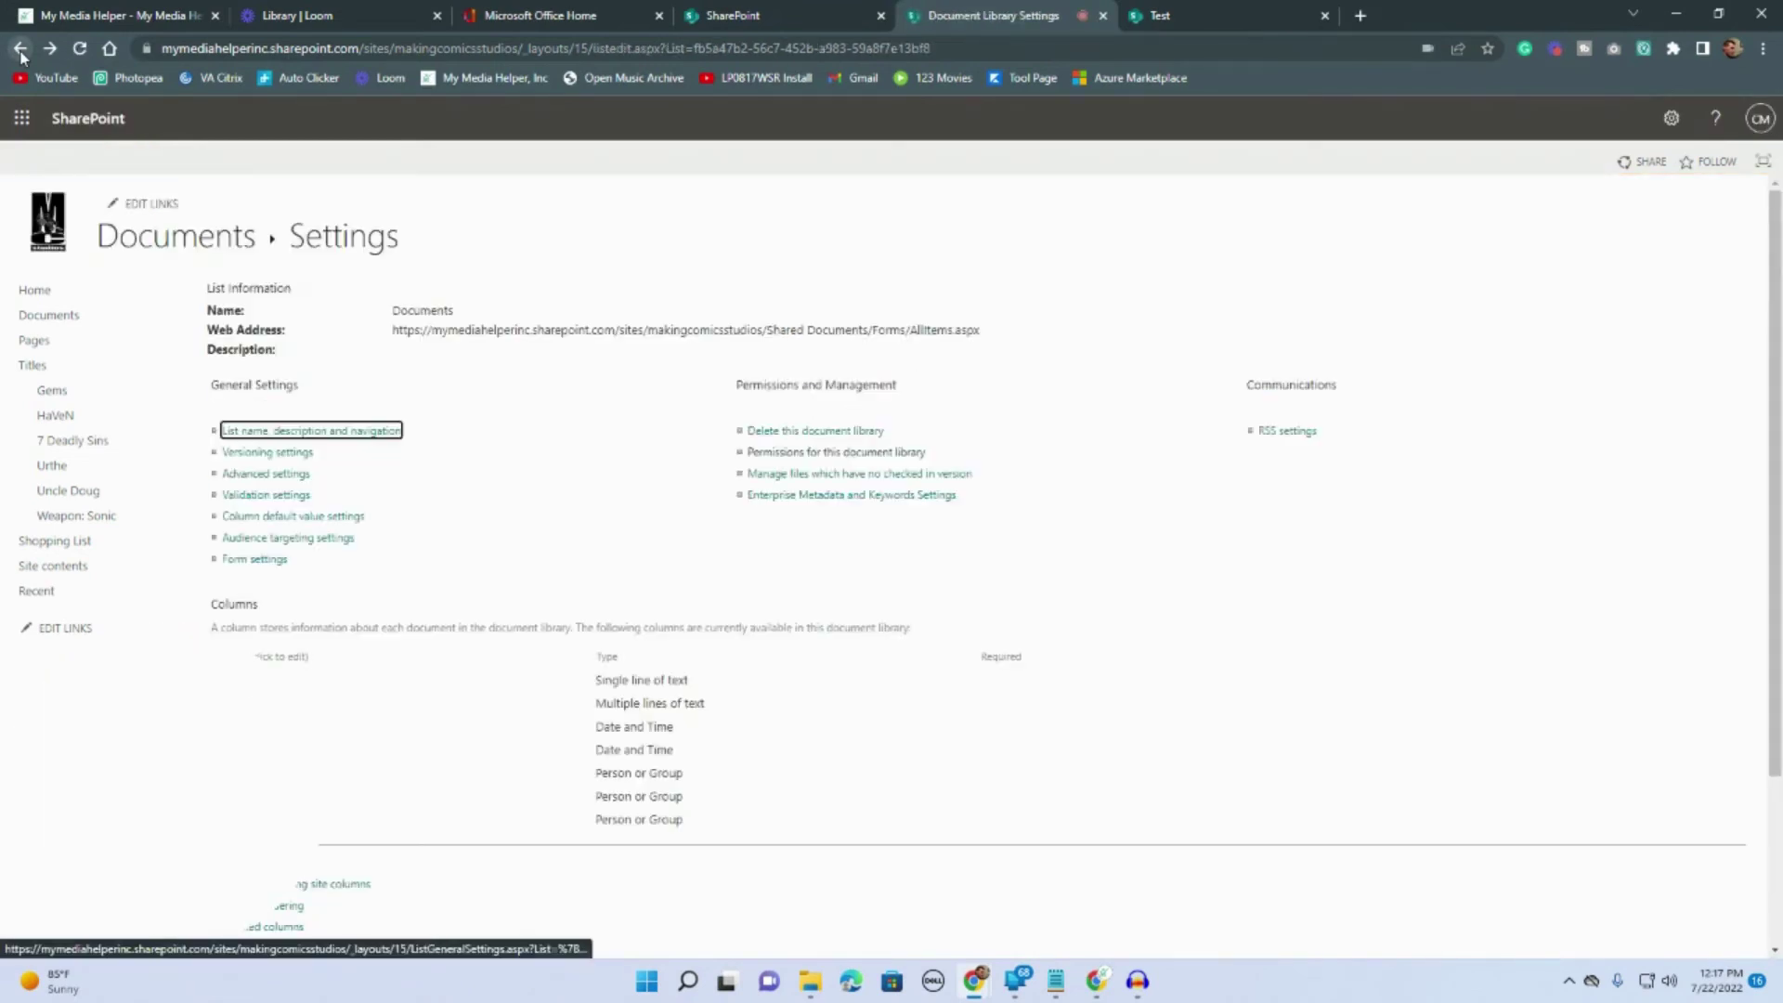
click(20, 53)
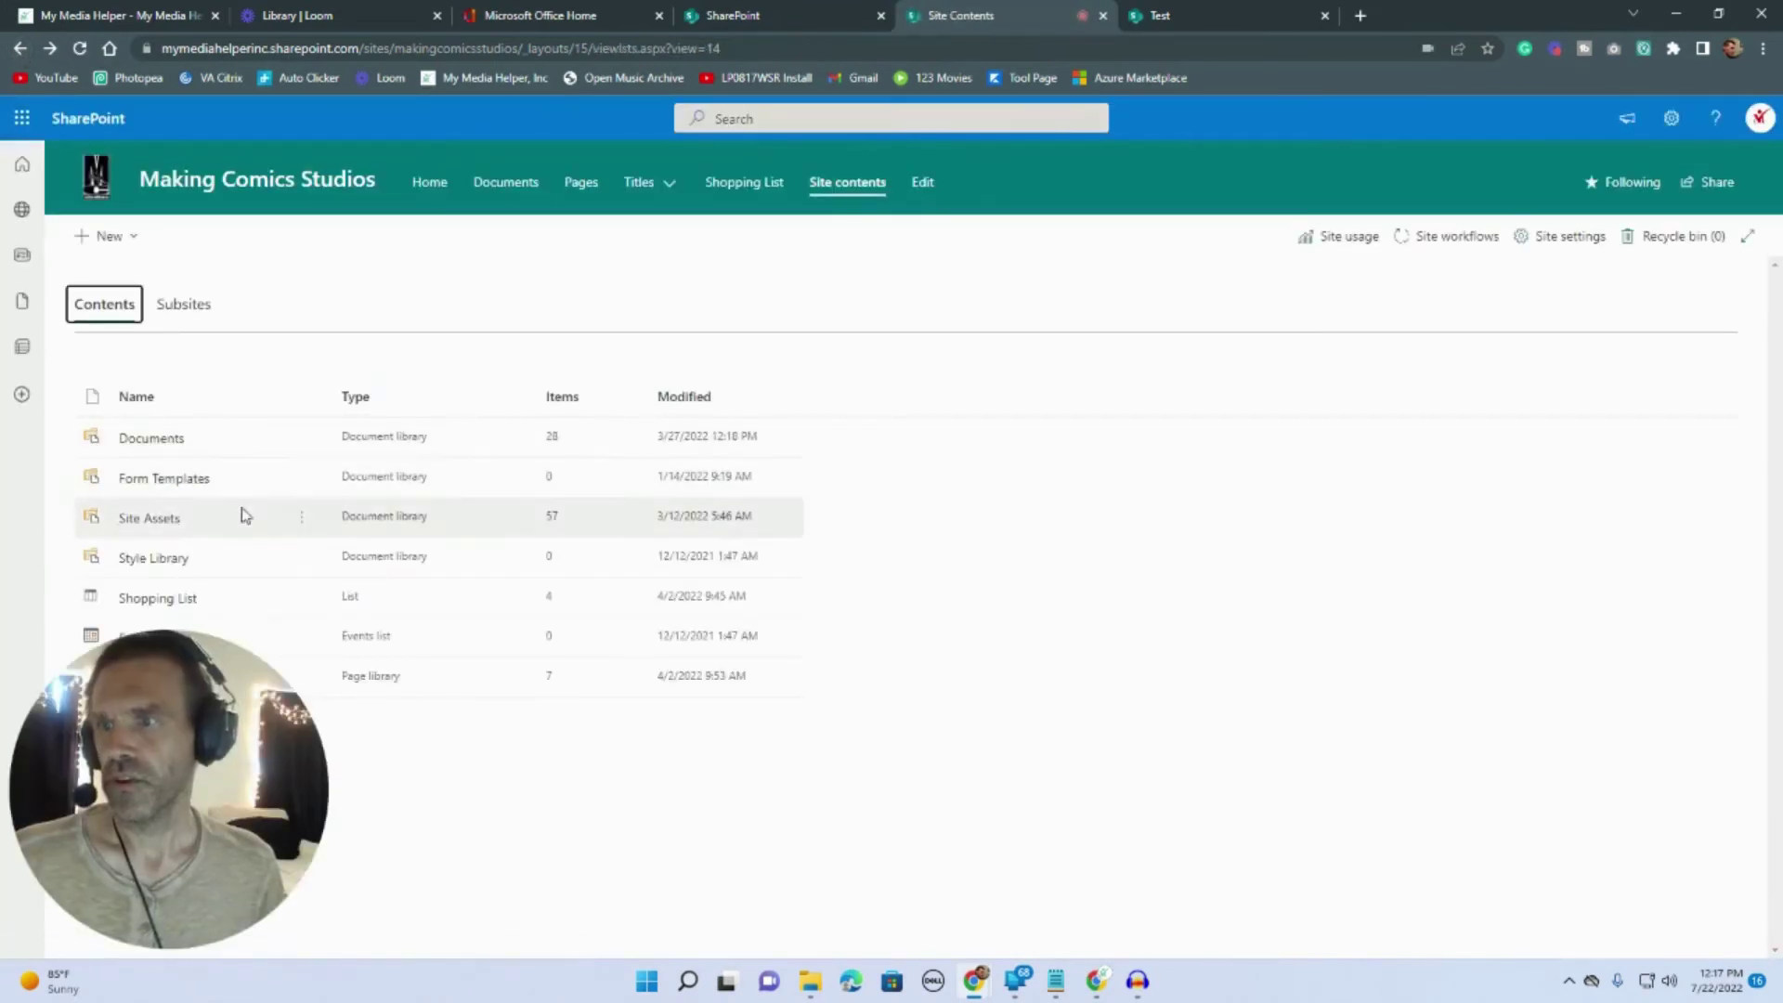
click(160, 444)
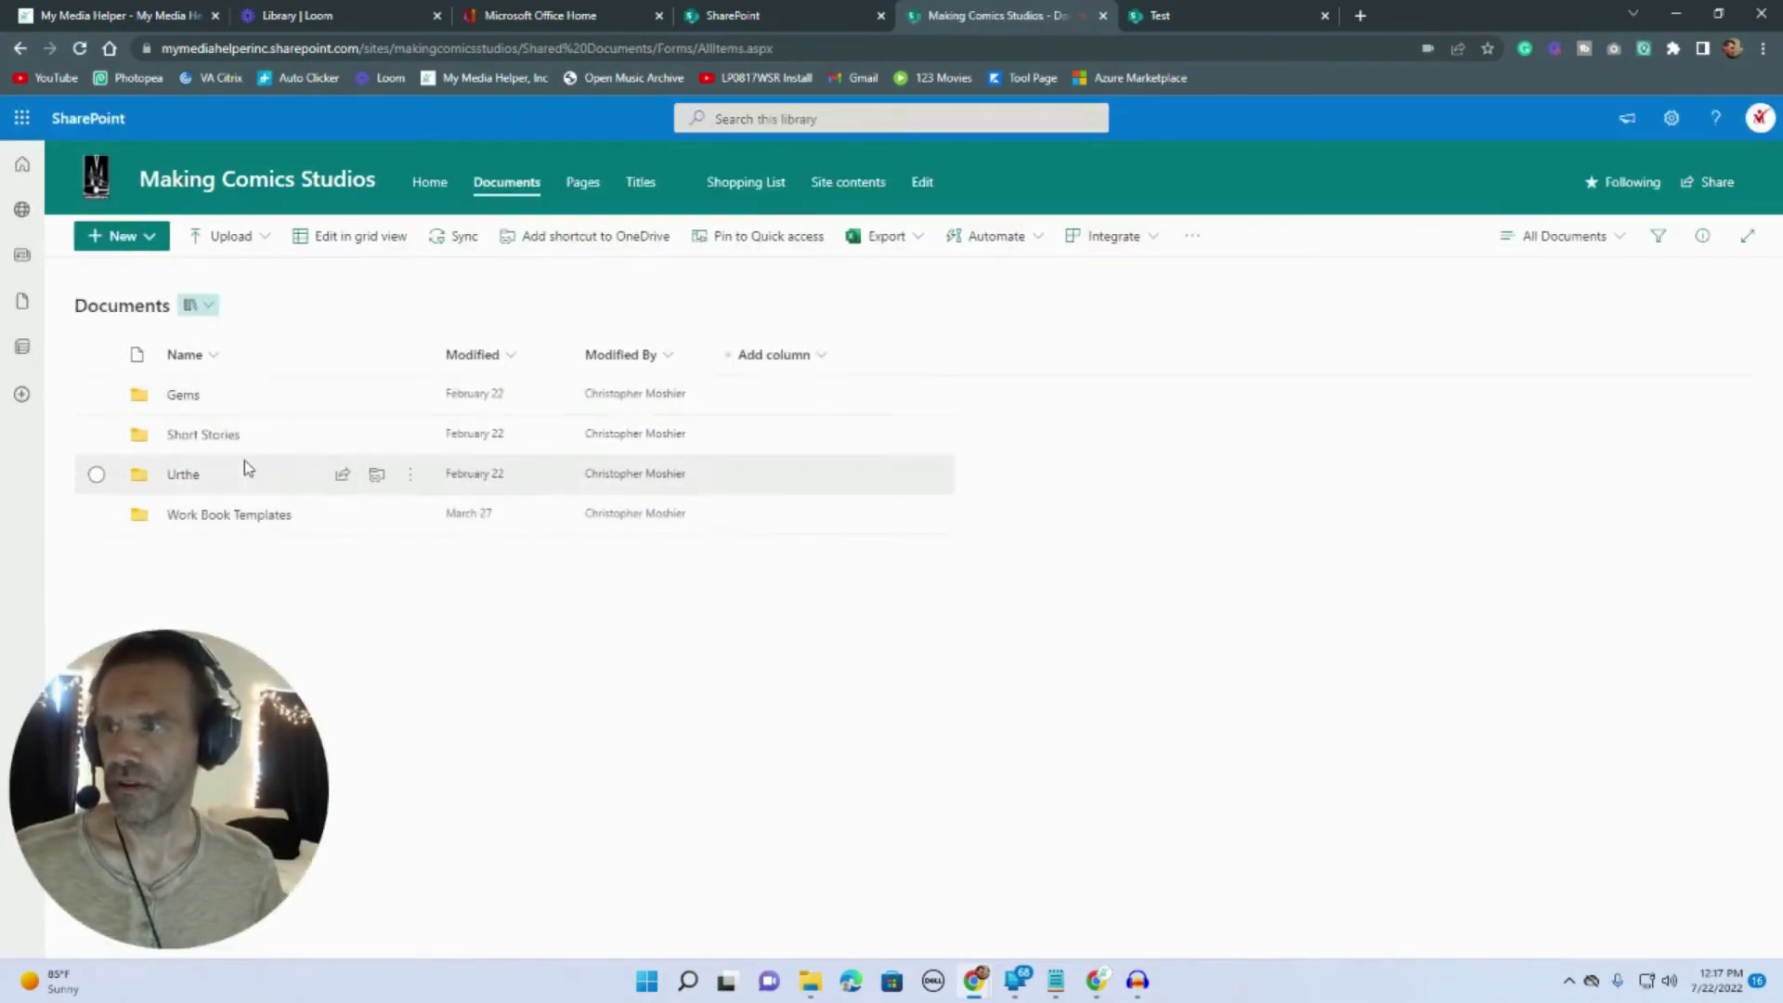
click(176, 396)
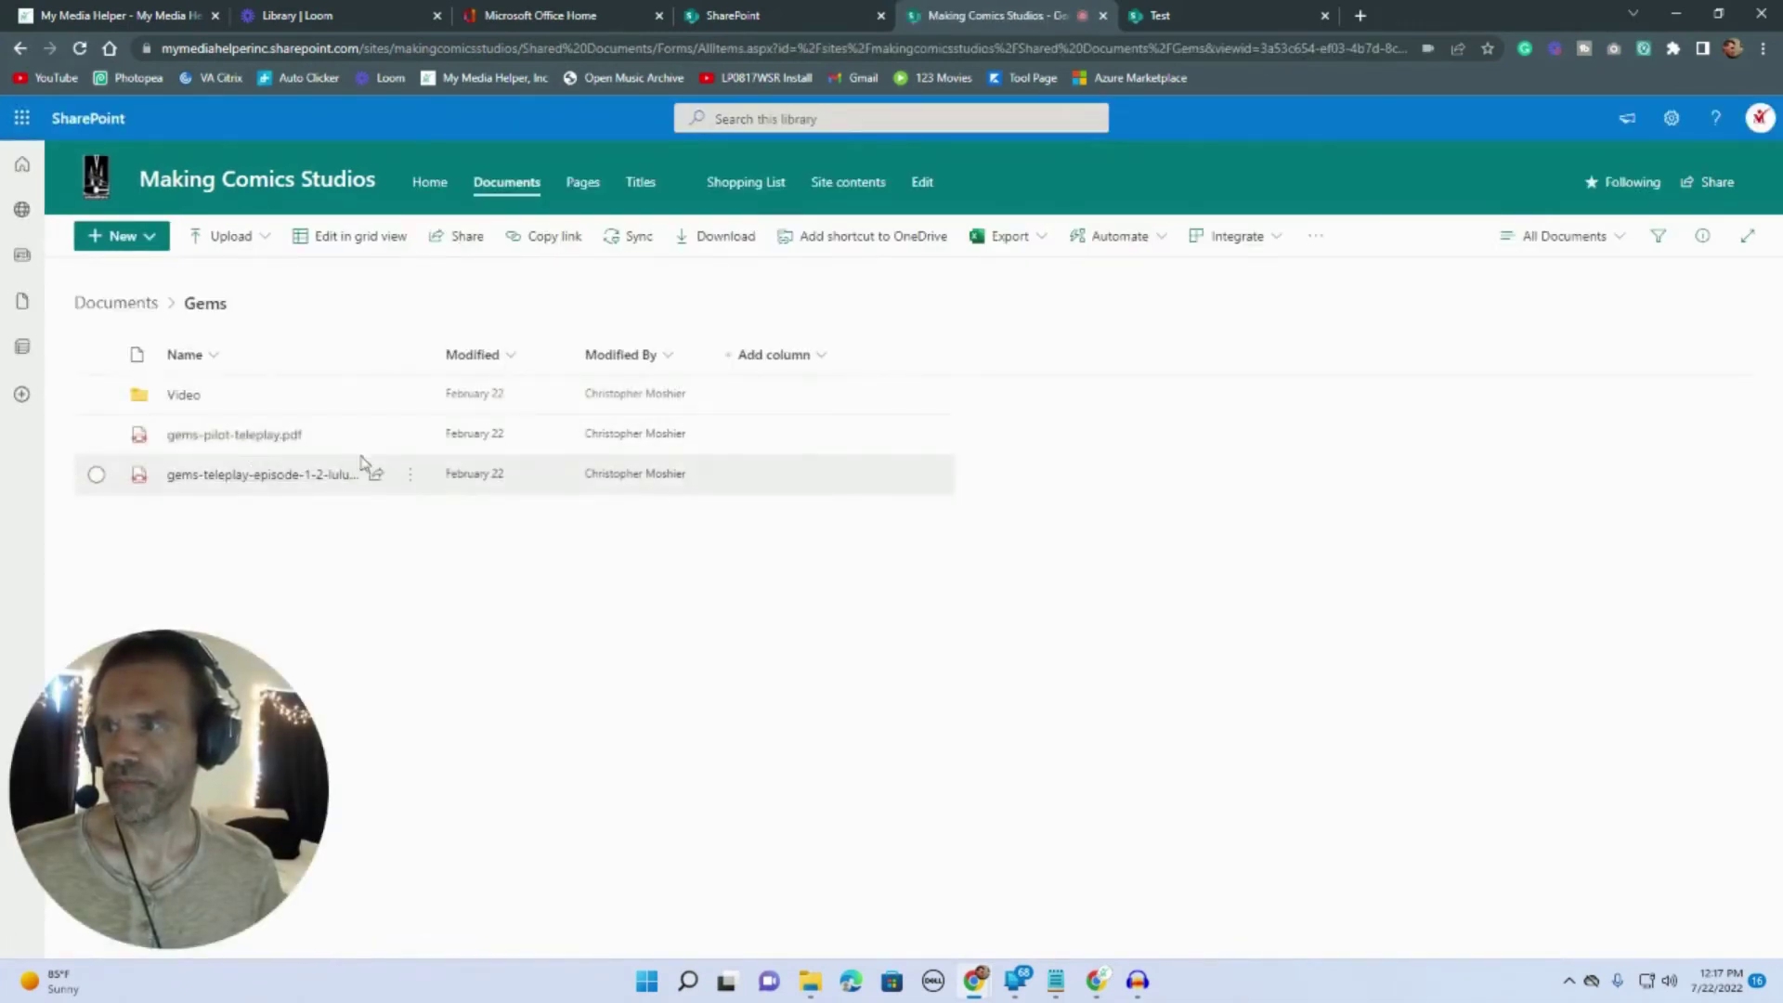
click(409, 435)
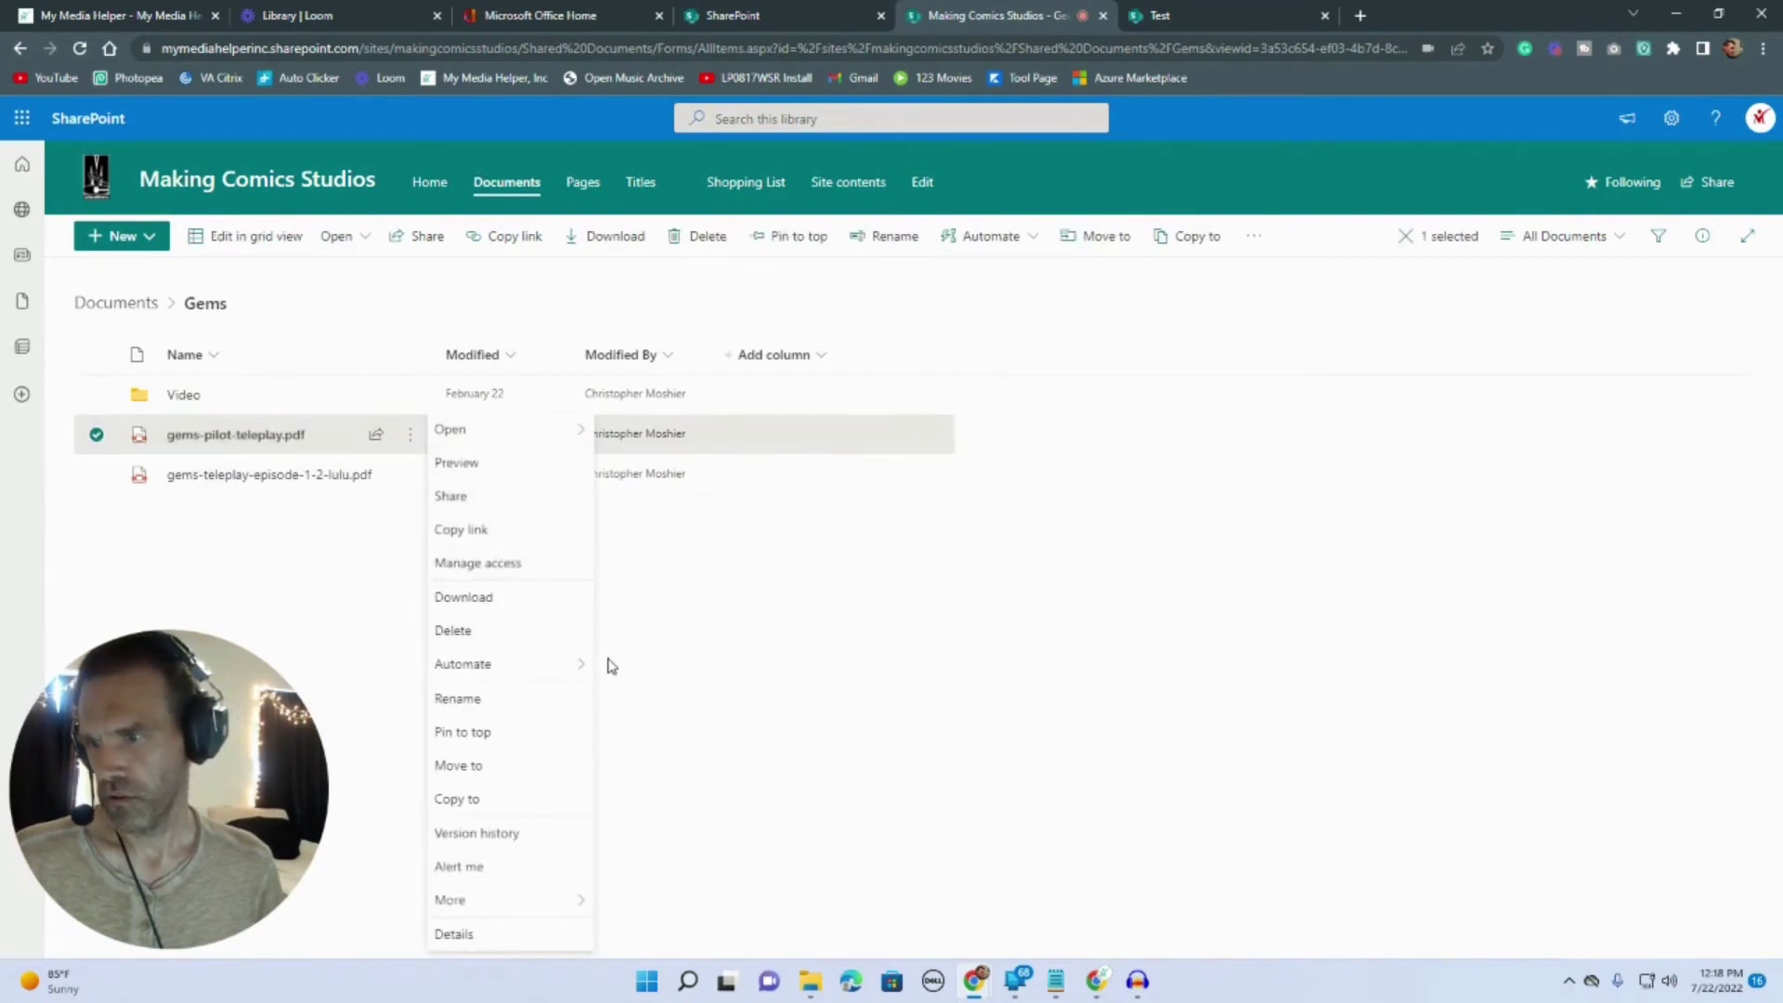
- Open the full permissions page for gems-pilot-teleplay and start a new invitation
click(494, 563)
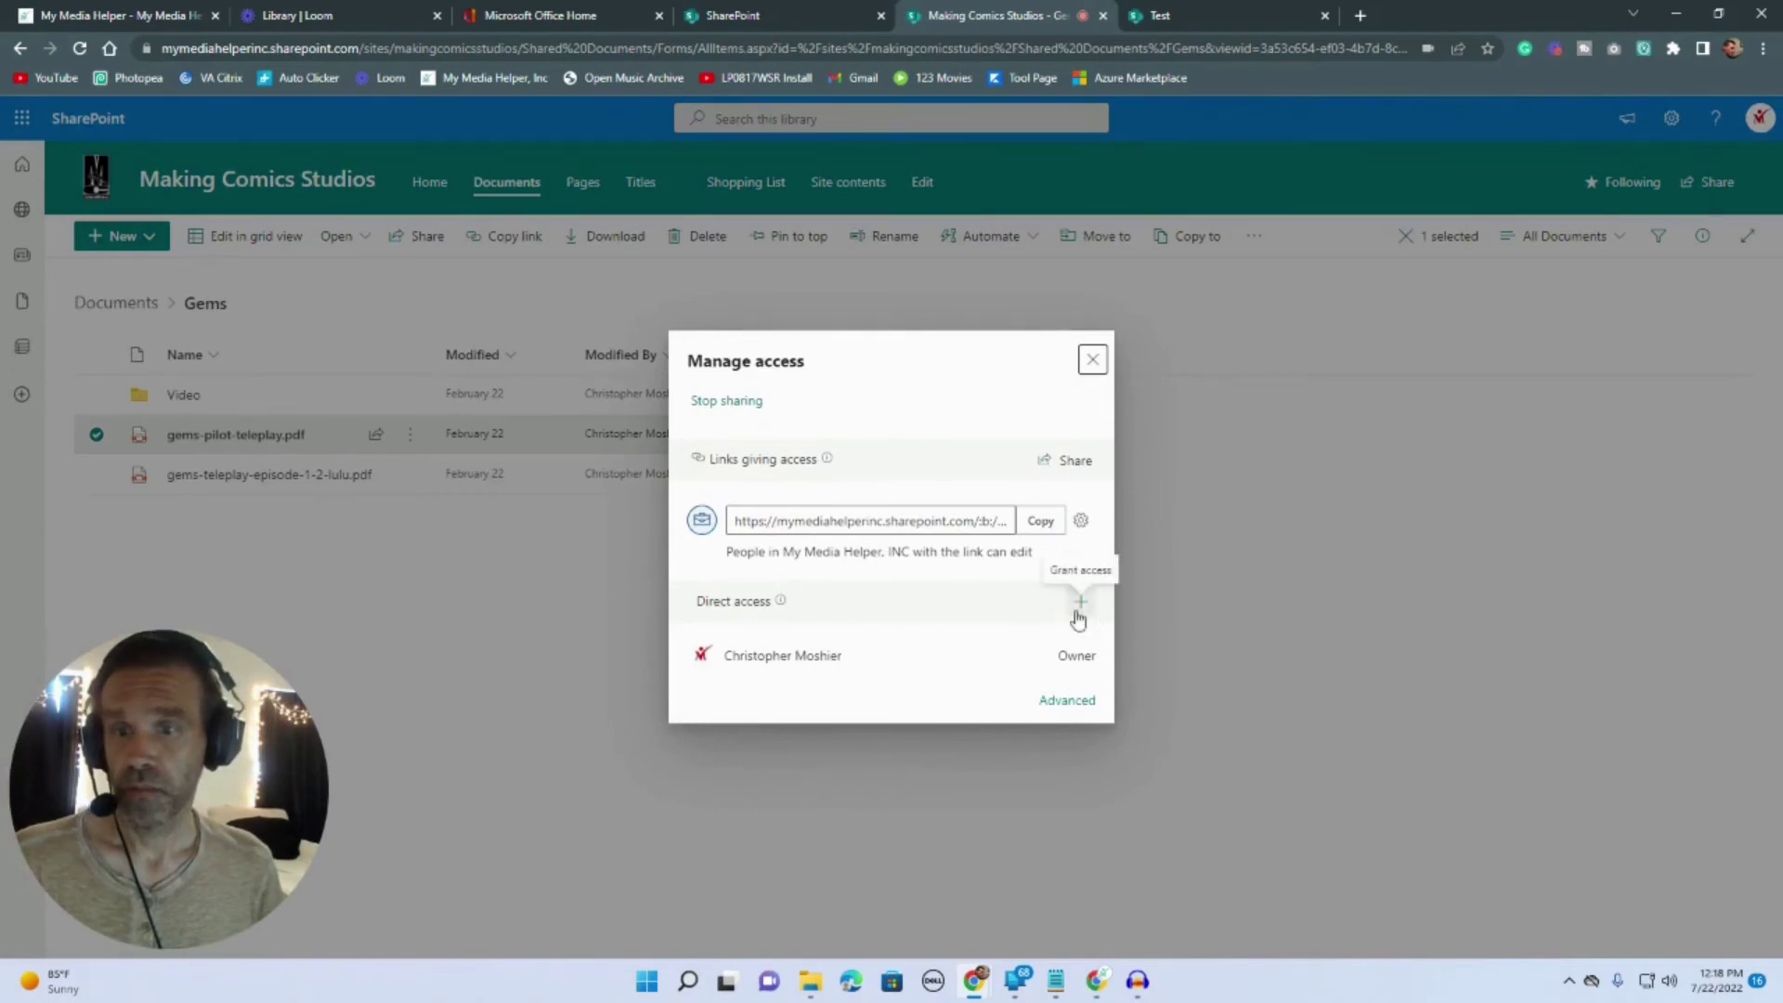
click(1075, 699)
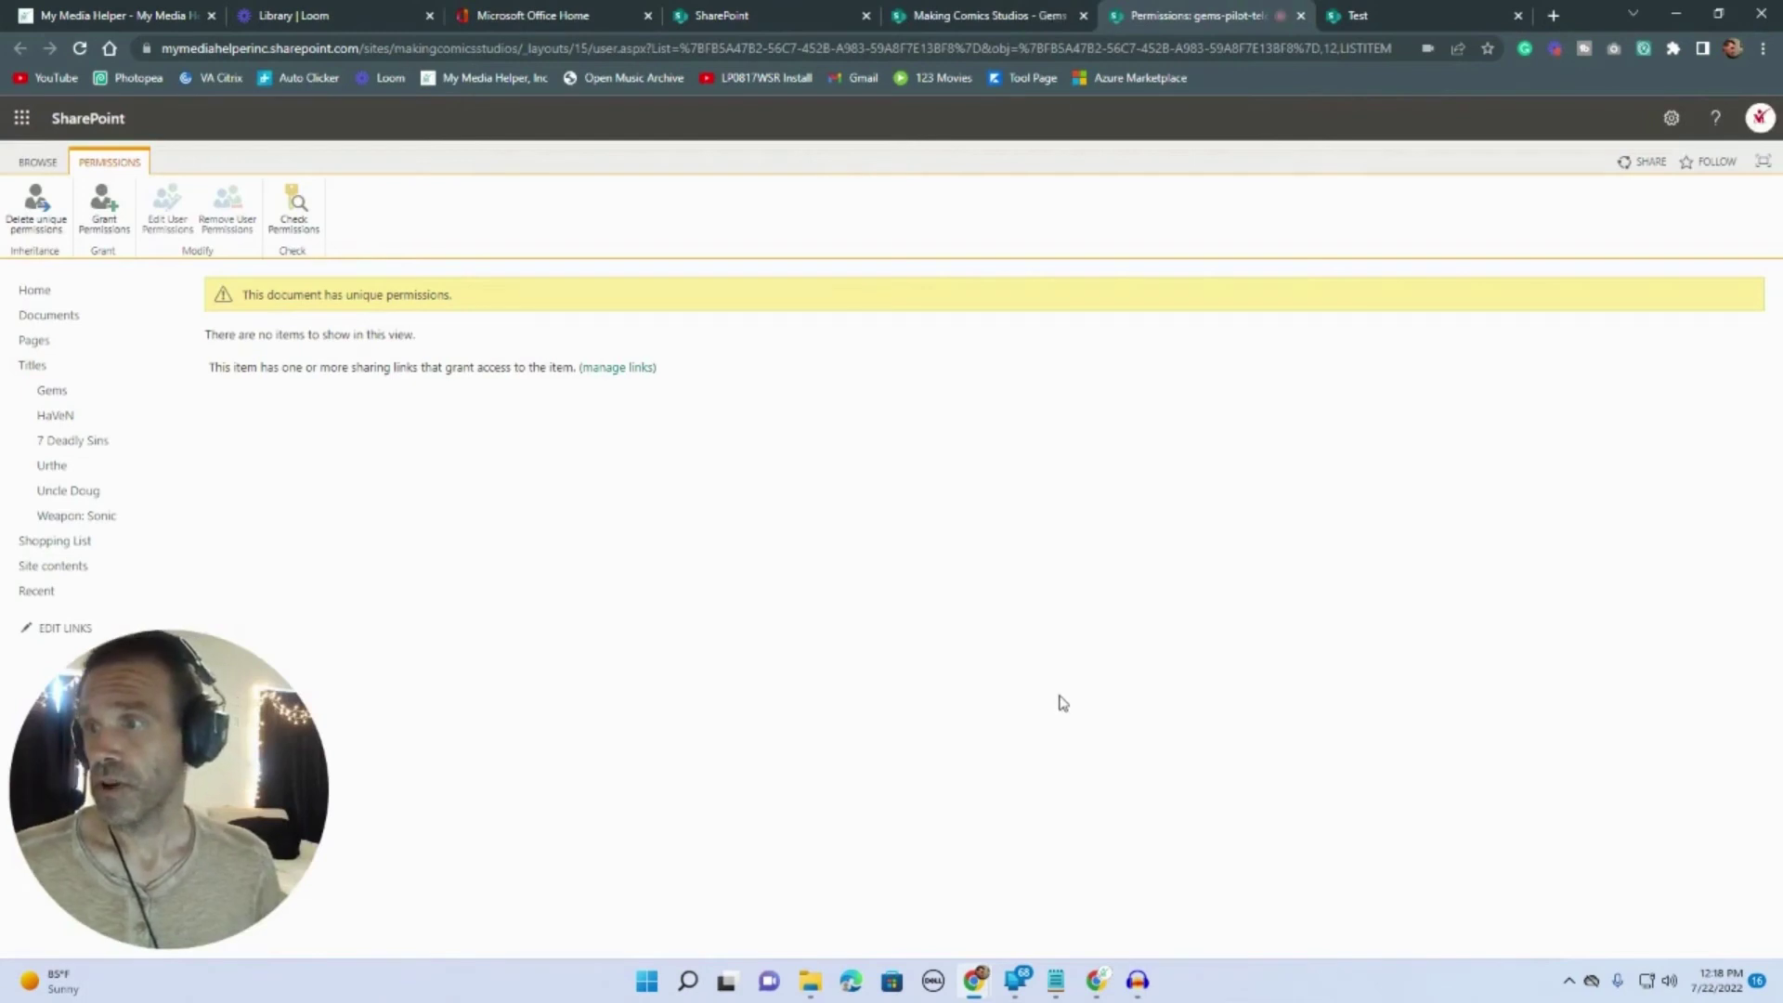
click(113, 206)
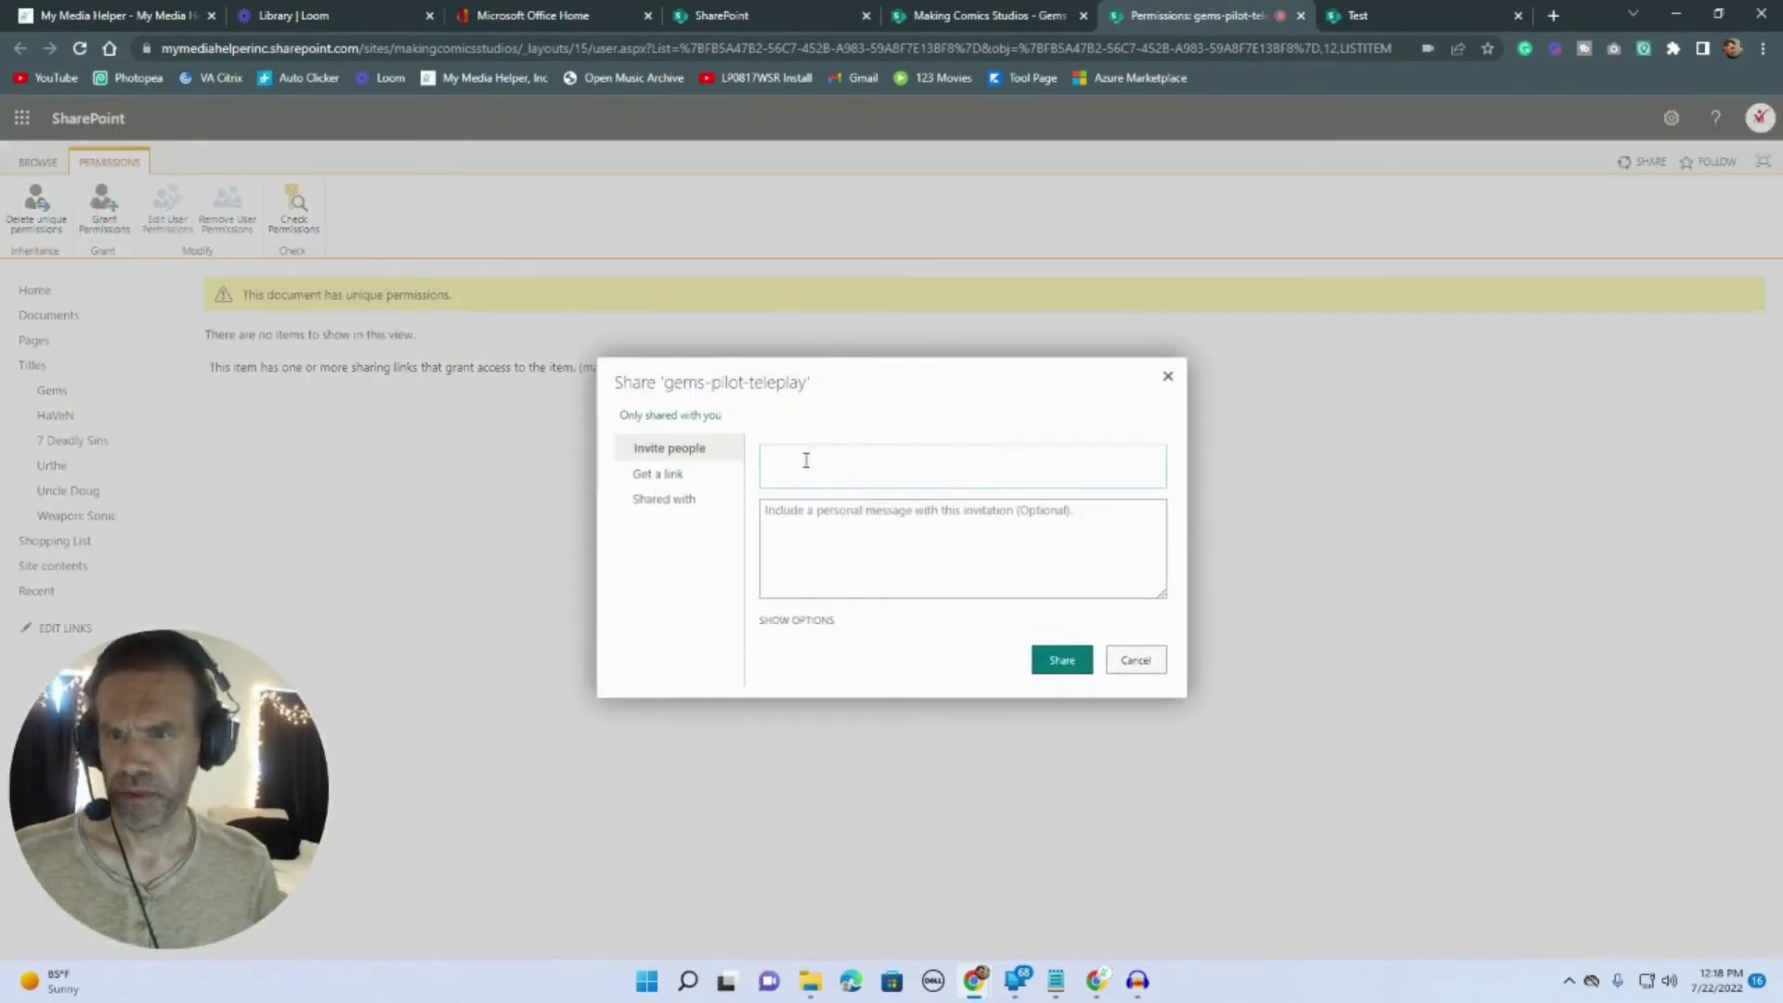
- Grant two users Full Control of the file with no email invitation
text(chris)
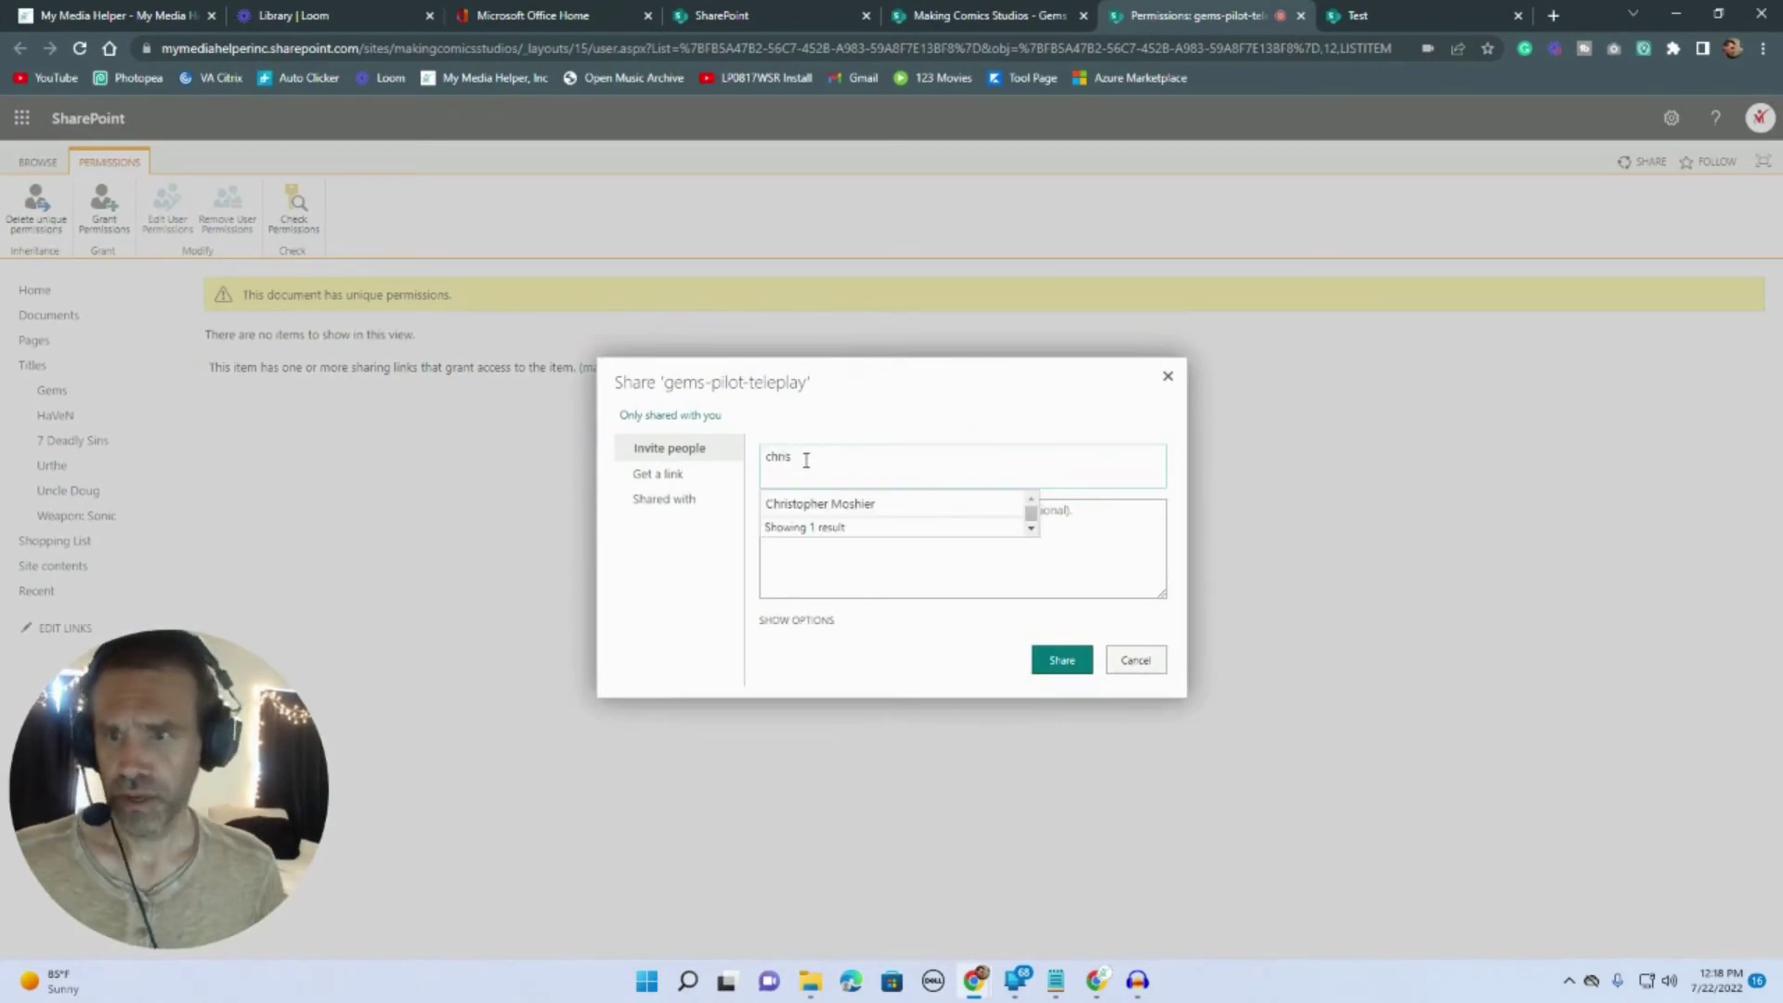
click(875, 506)
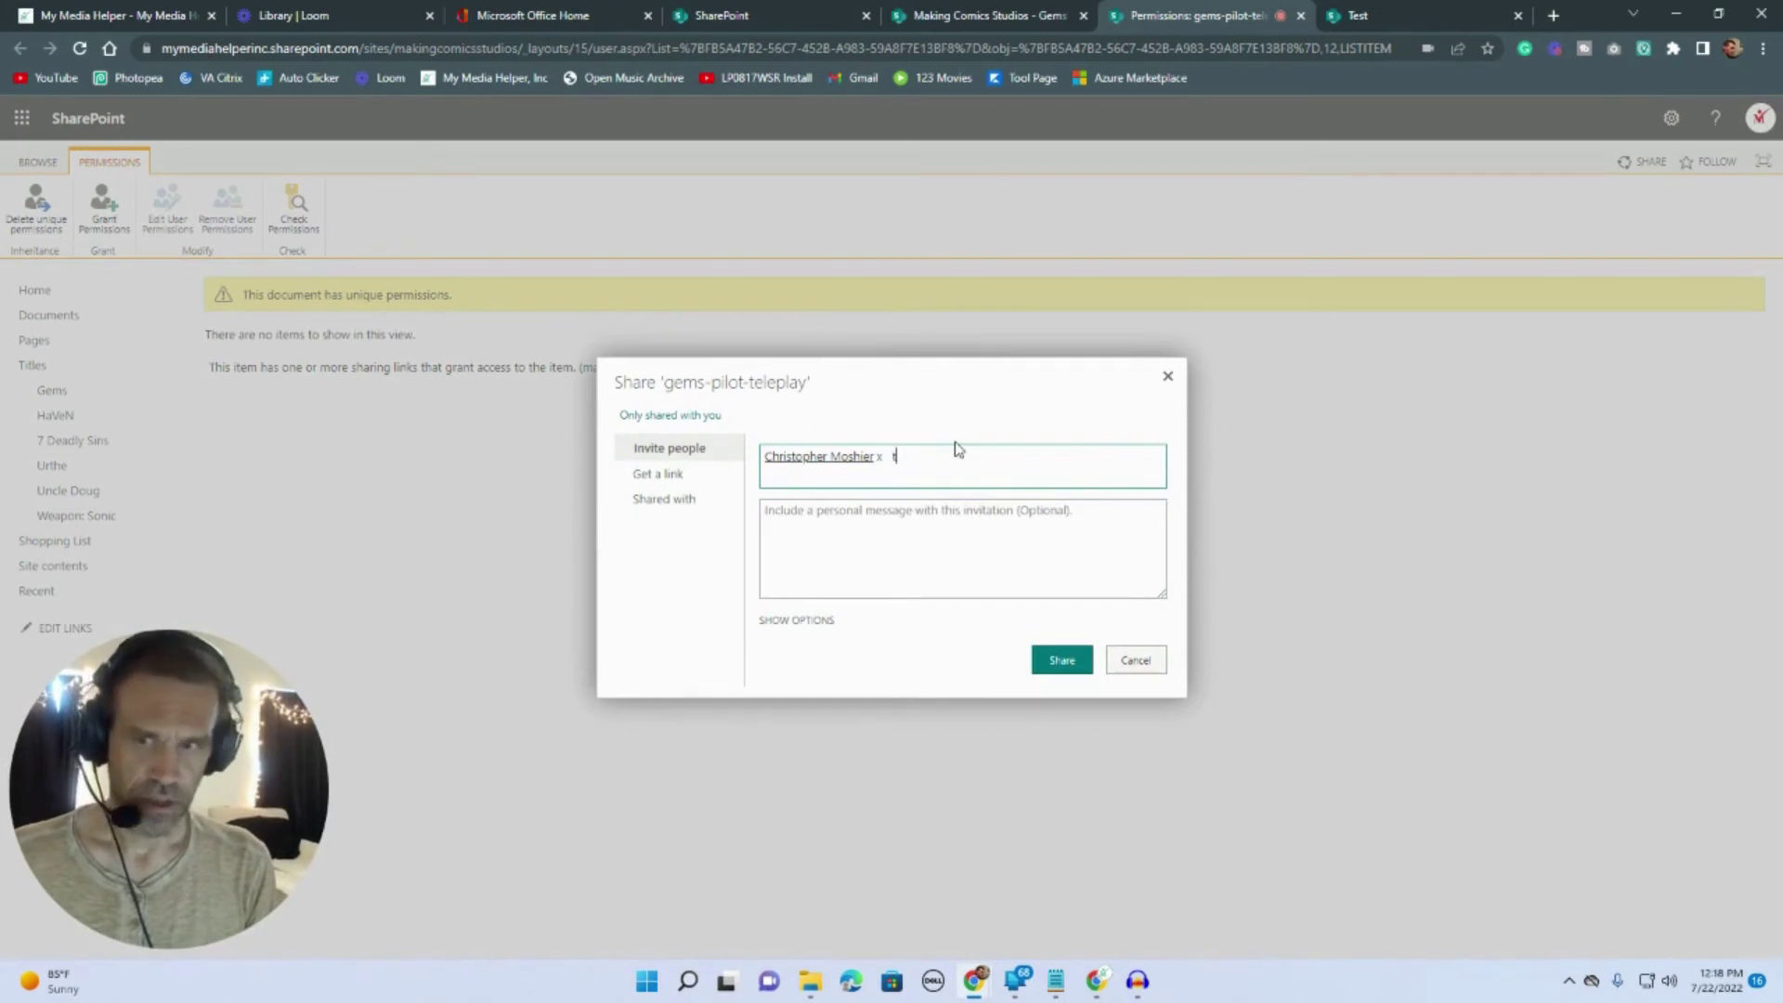
click(868, 509)
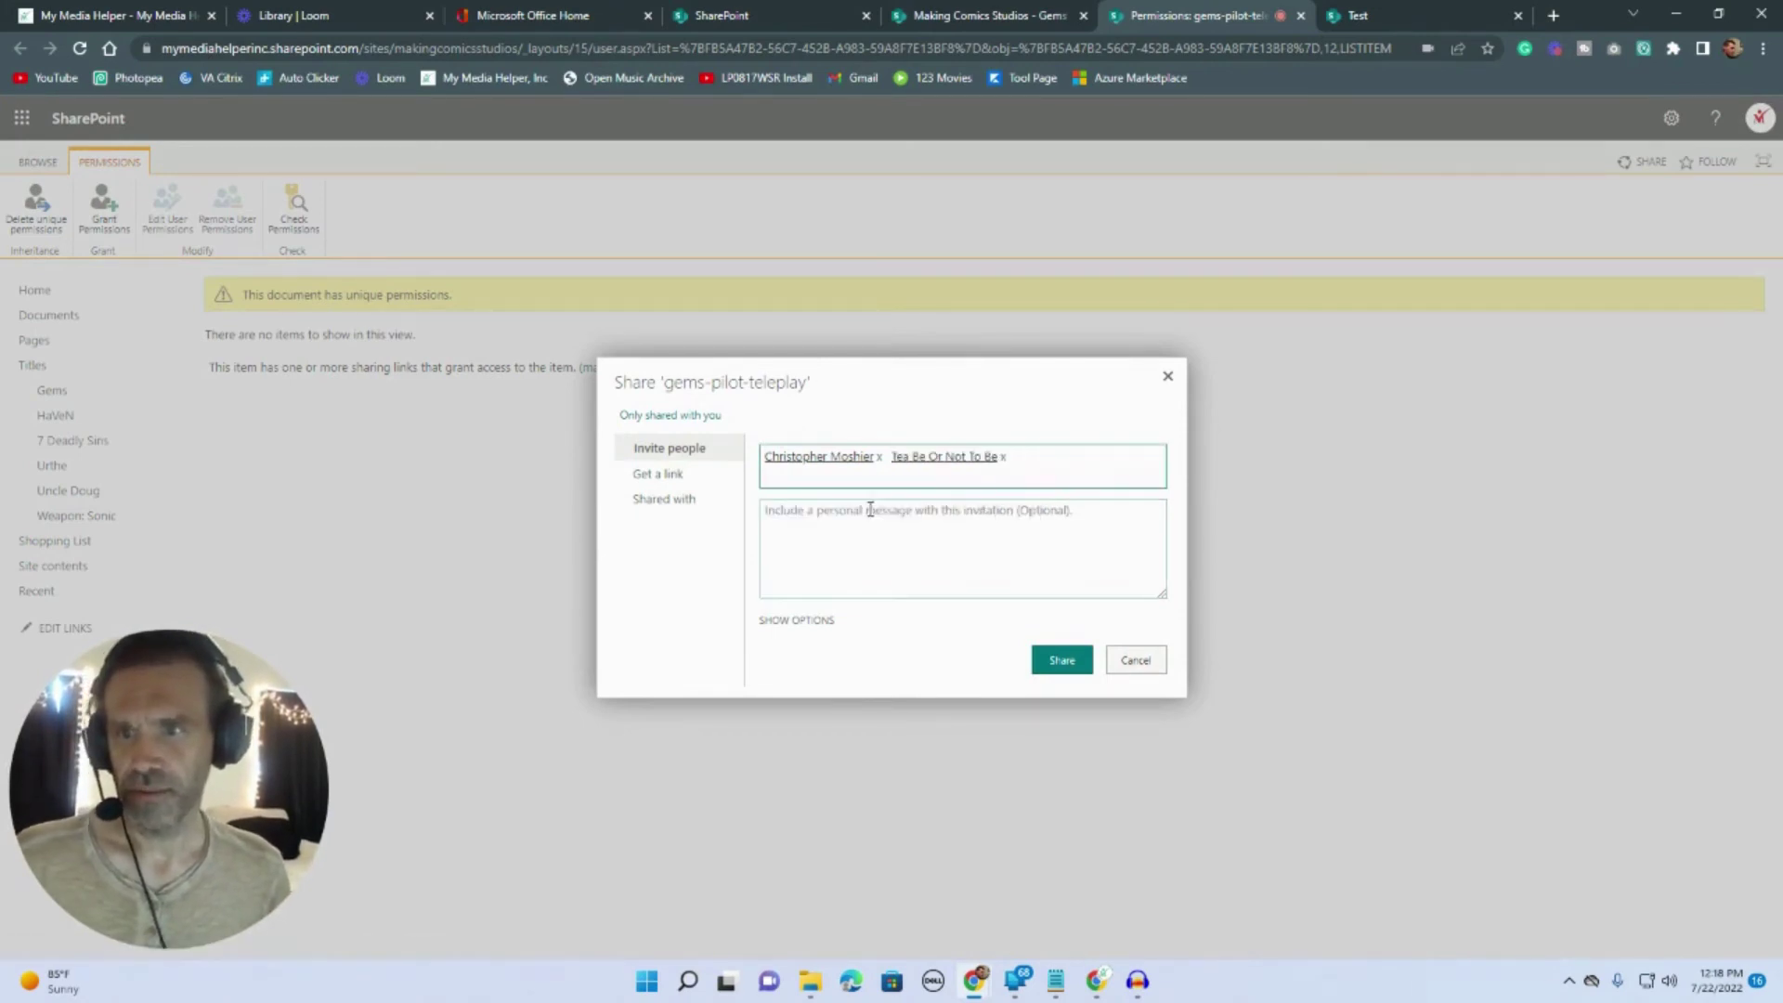
click(801, 621)
click(767, 607)
click(808, 662)
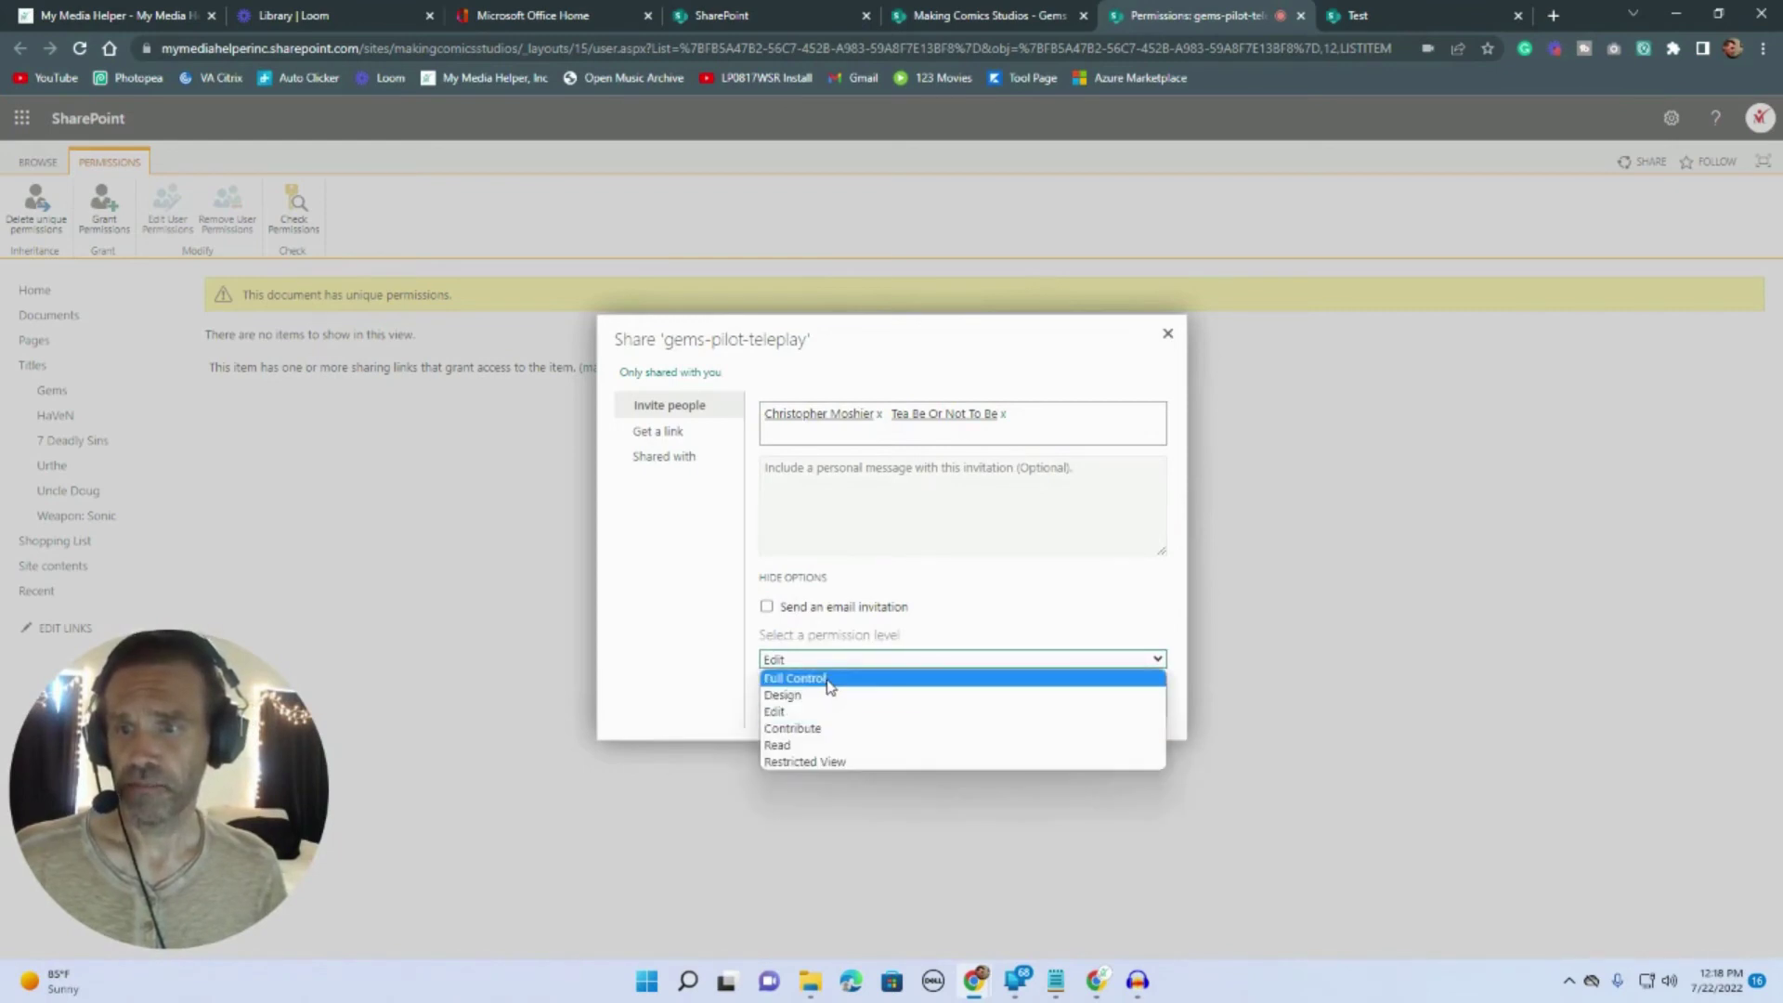
click(828, 680)
click(1061, 703)
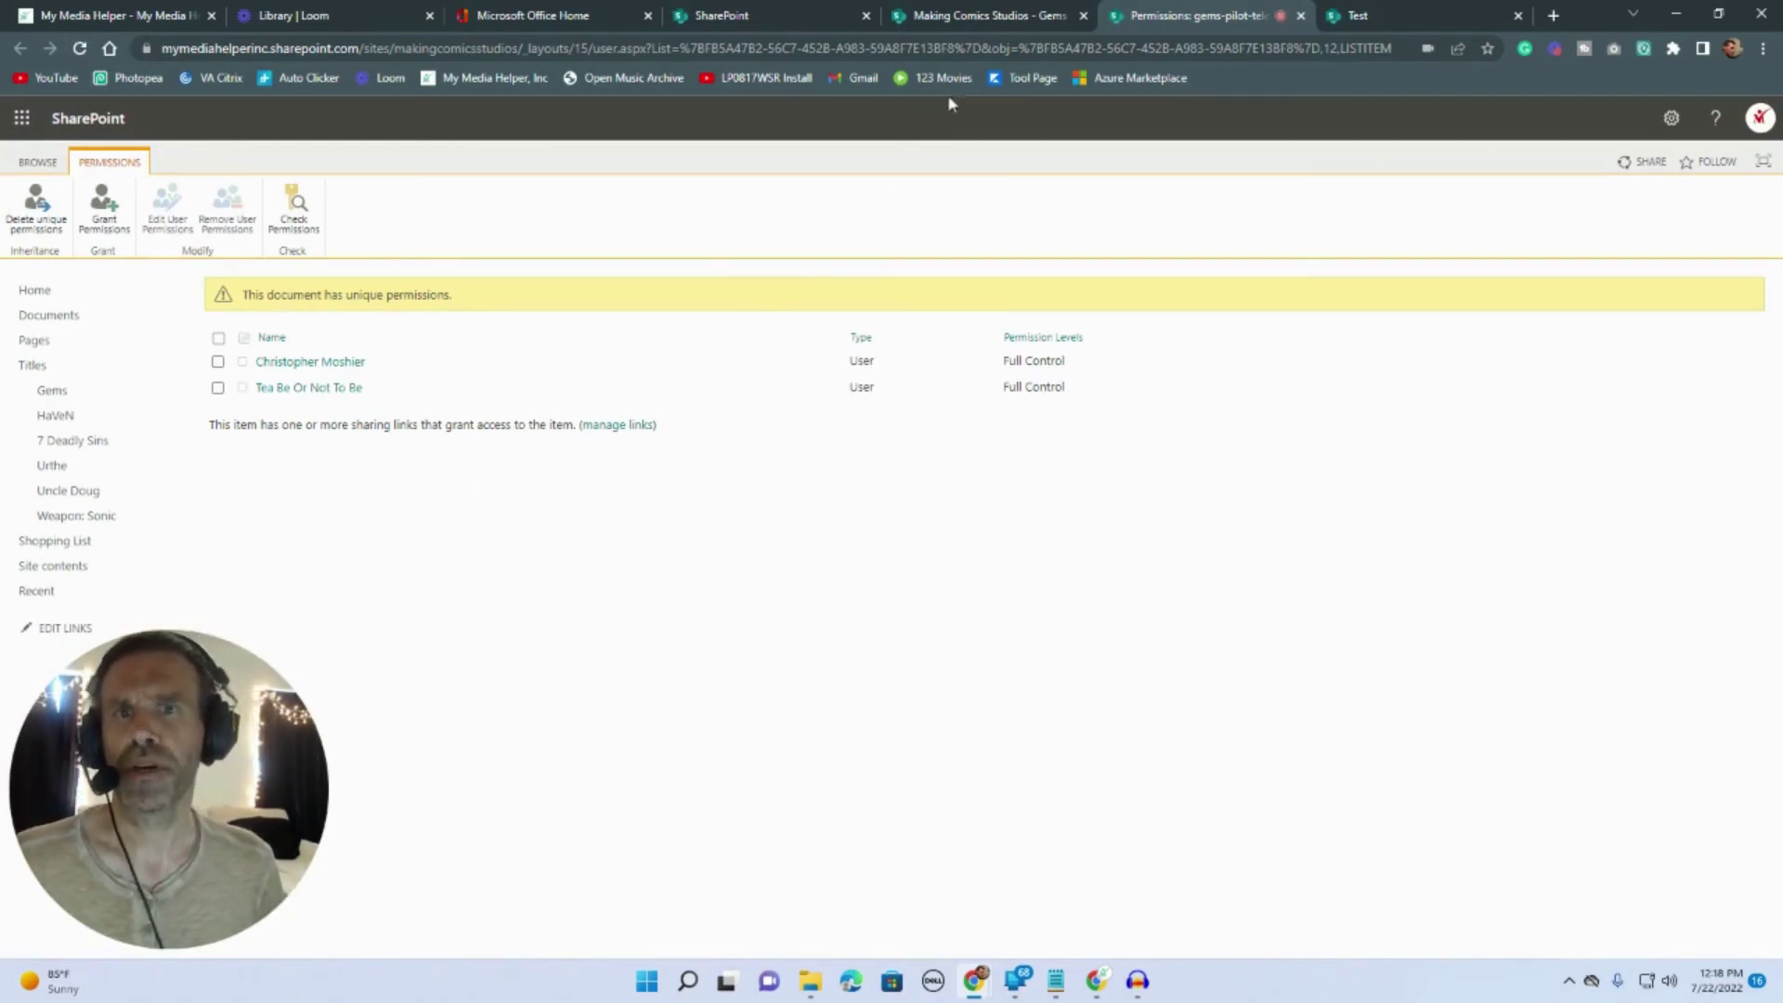
- Switch to the Communications Group site and review its site permissions, then close the panel
click(1360, 24)
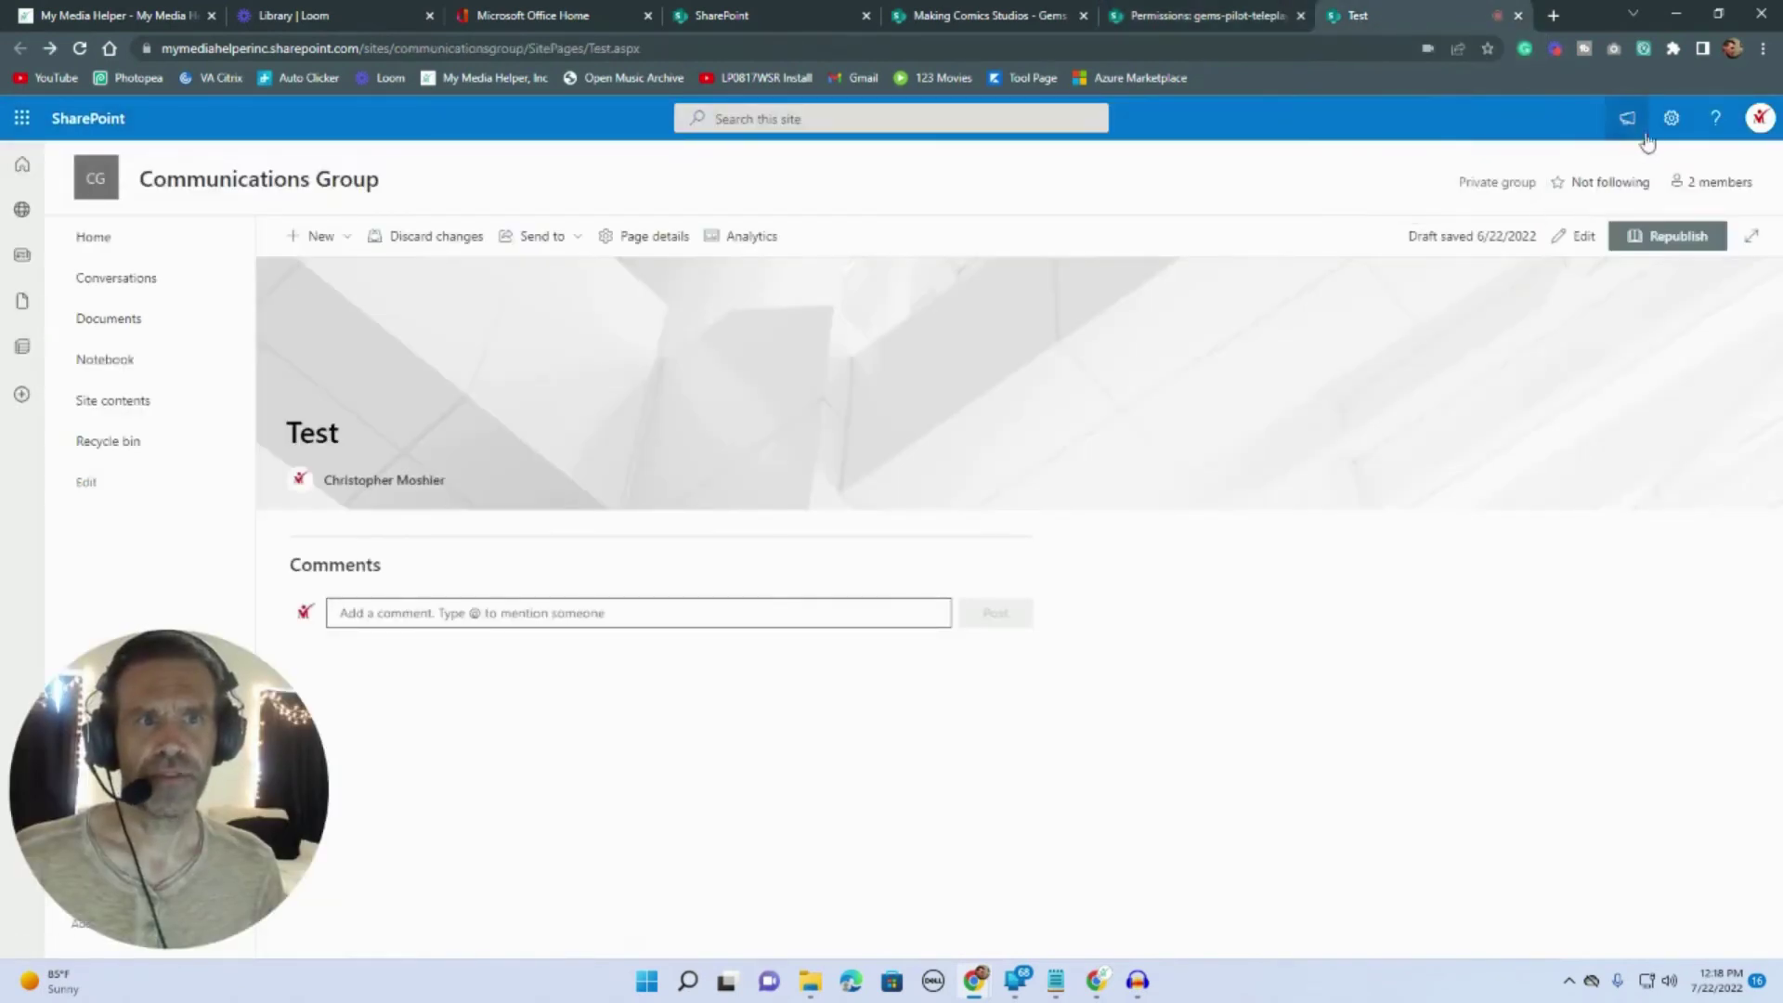
click(1672, 117)
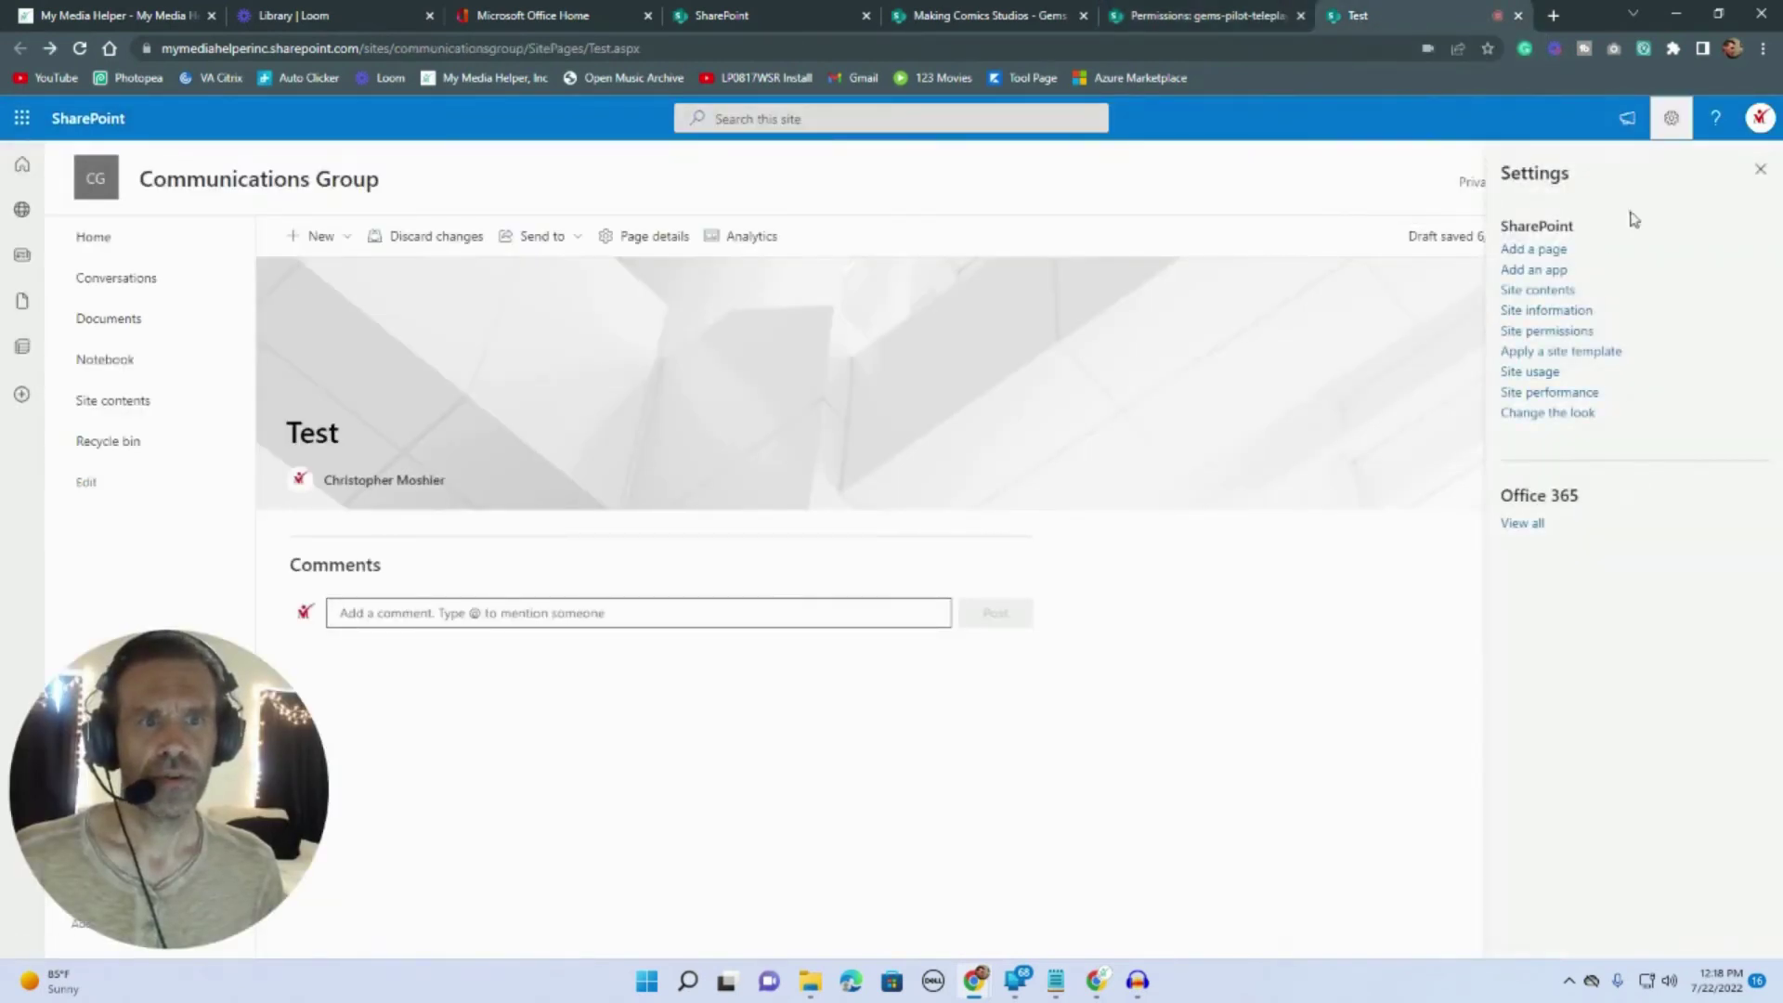
click(1547, 331)
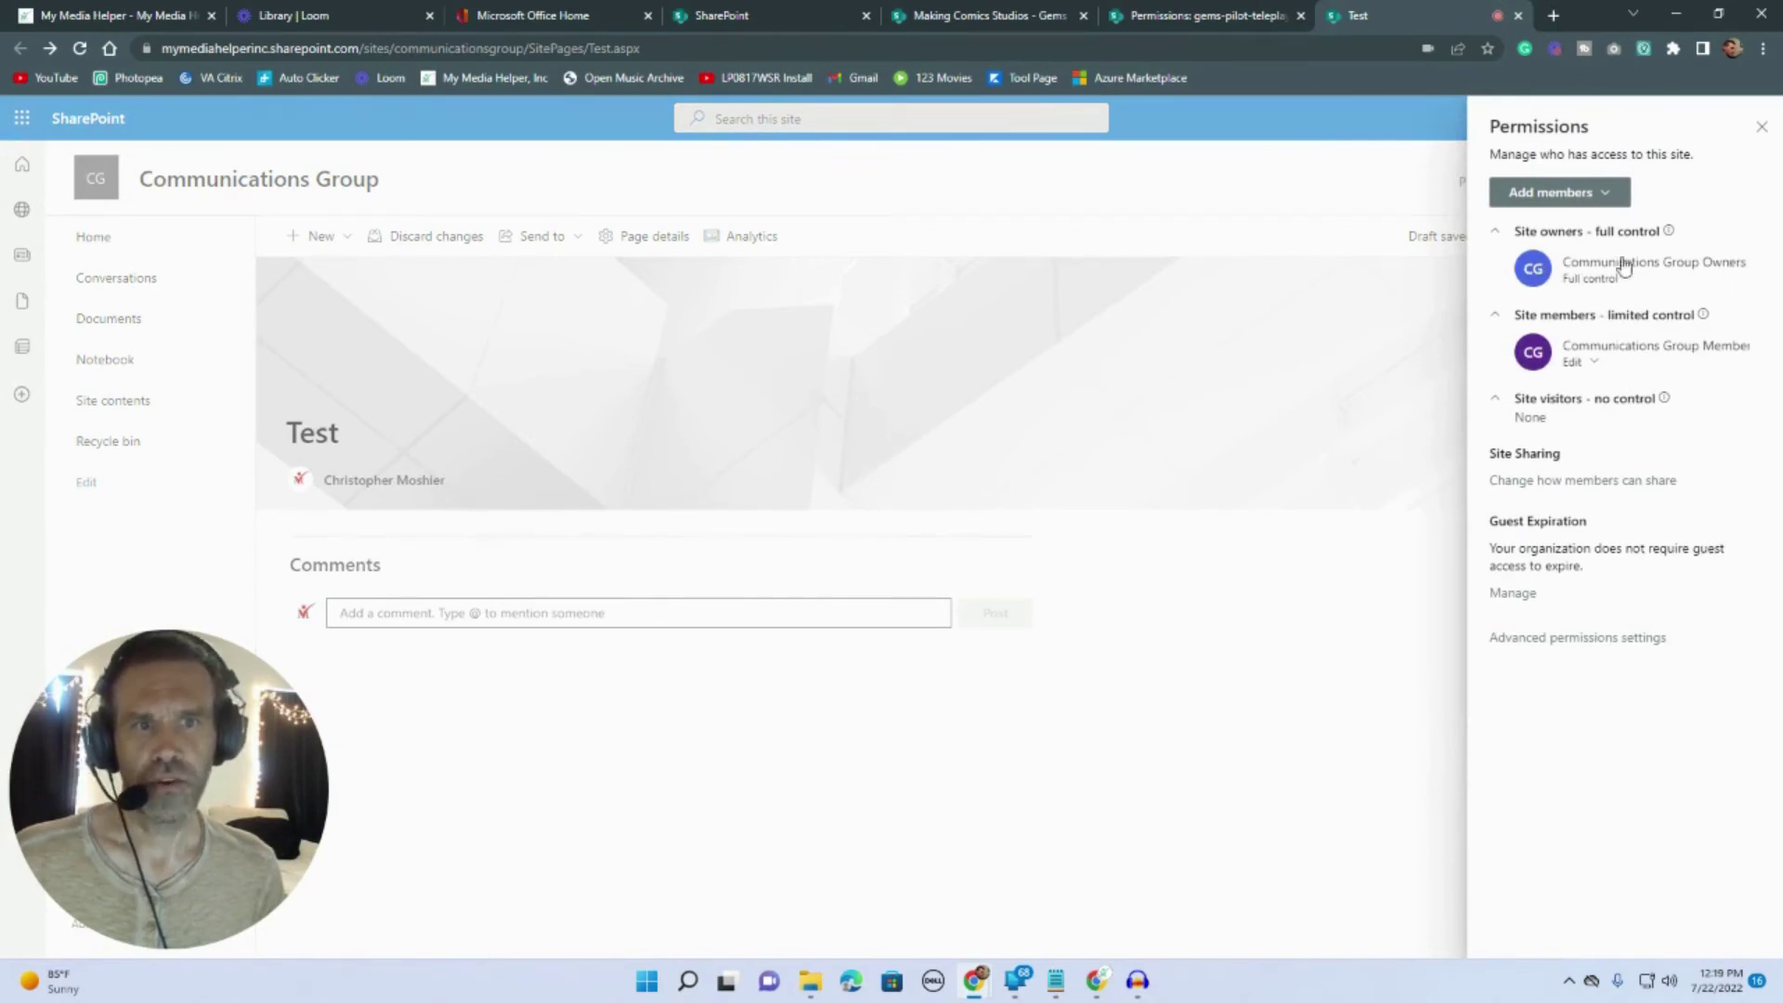
key(Escape)
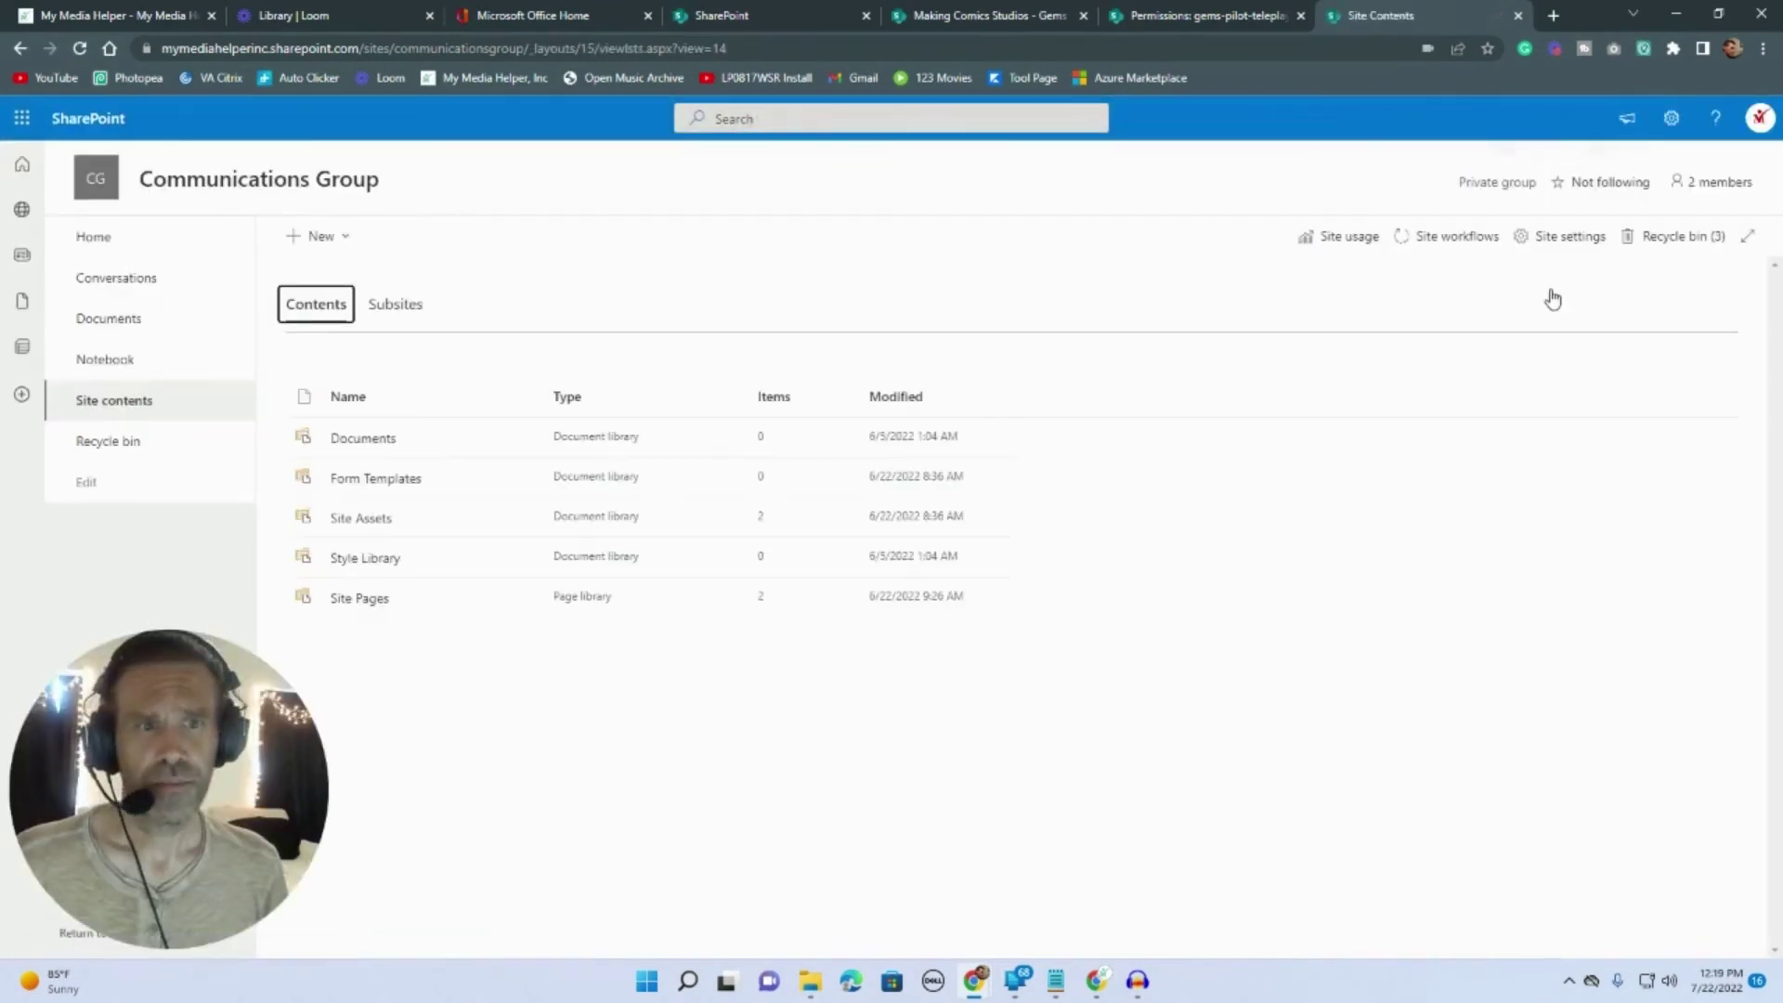
- Add Fan Film Follies to the Communications Group with the Member role and save
click(1725, 185)
click(1601, 201)
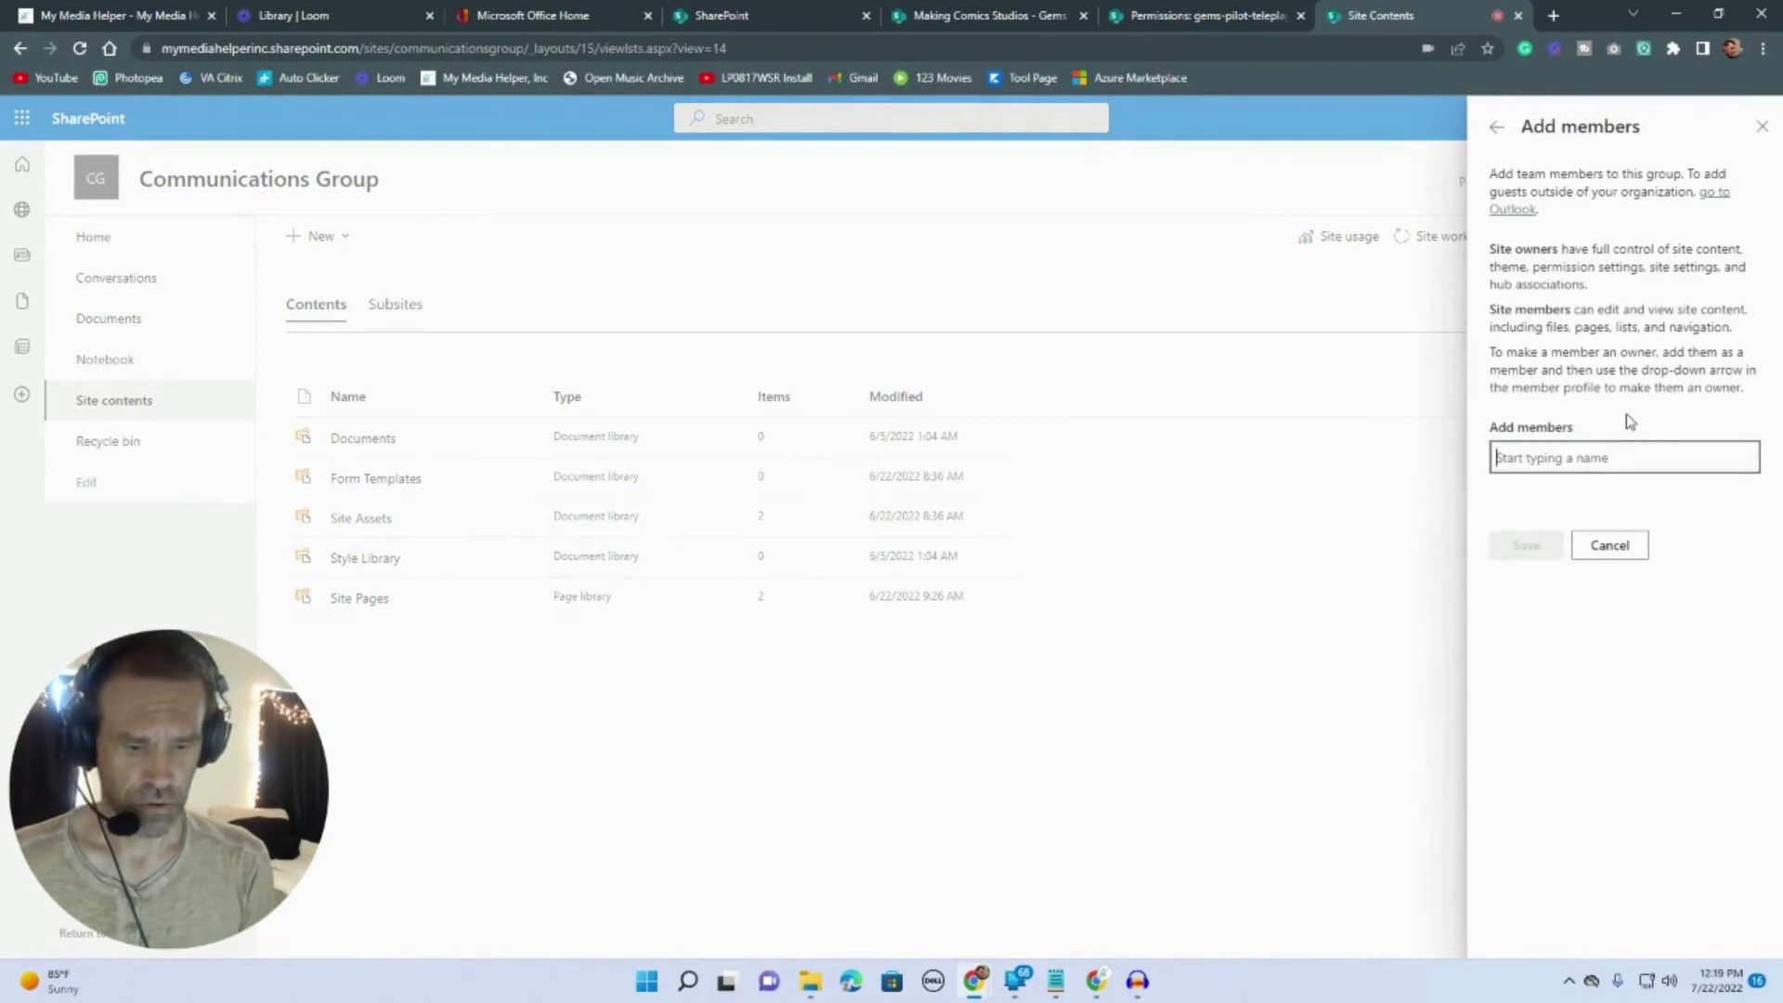
text(fan)
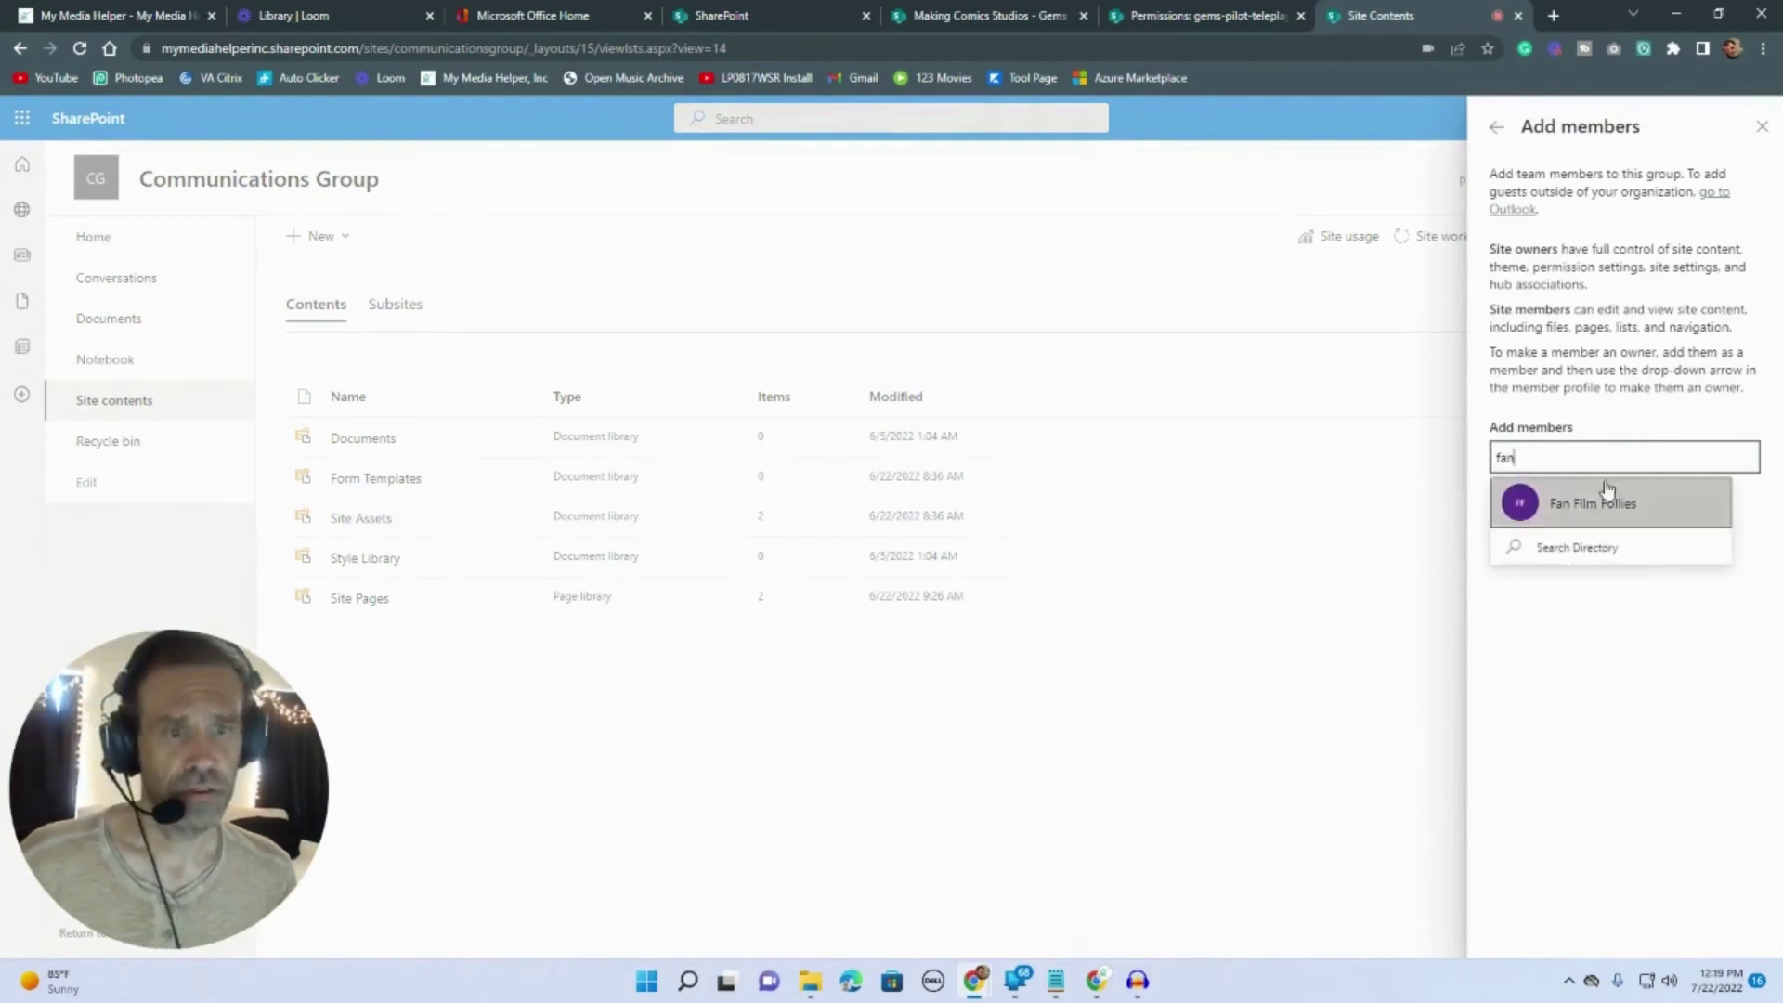
click(1614, 503)
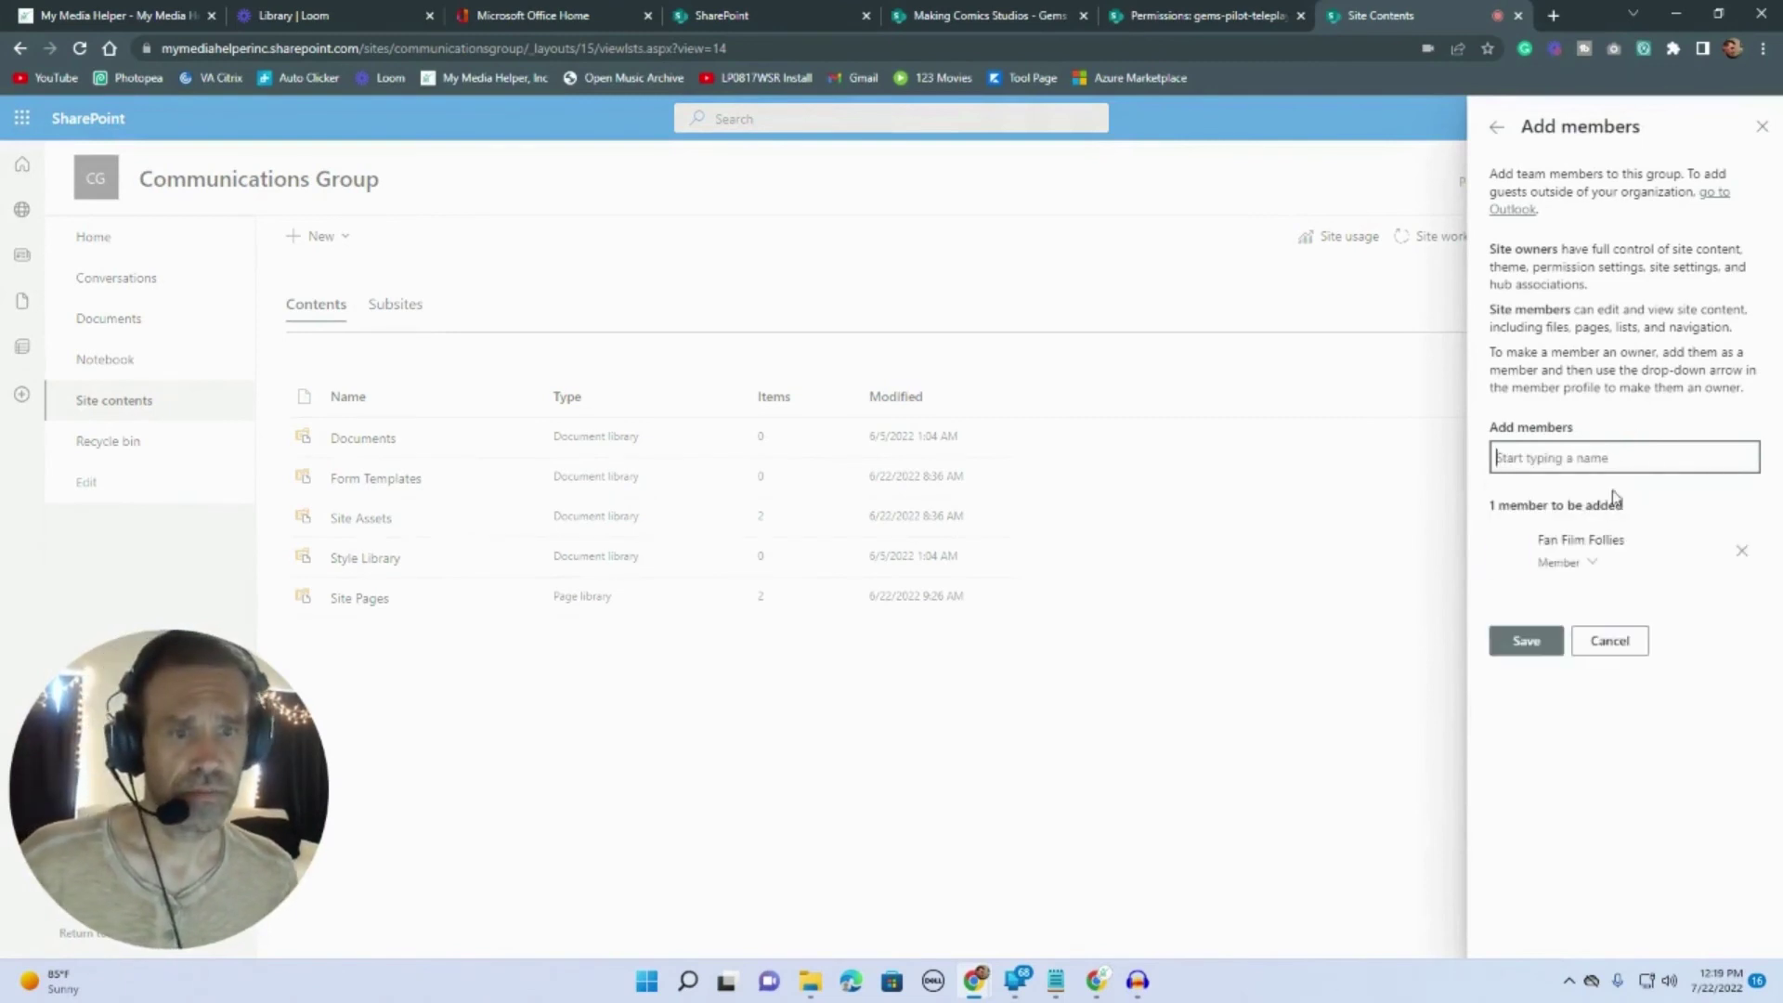
click(1584, 564)
click(1594, 594)
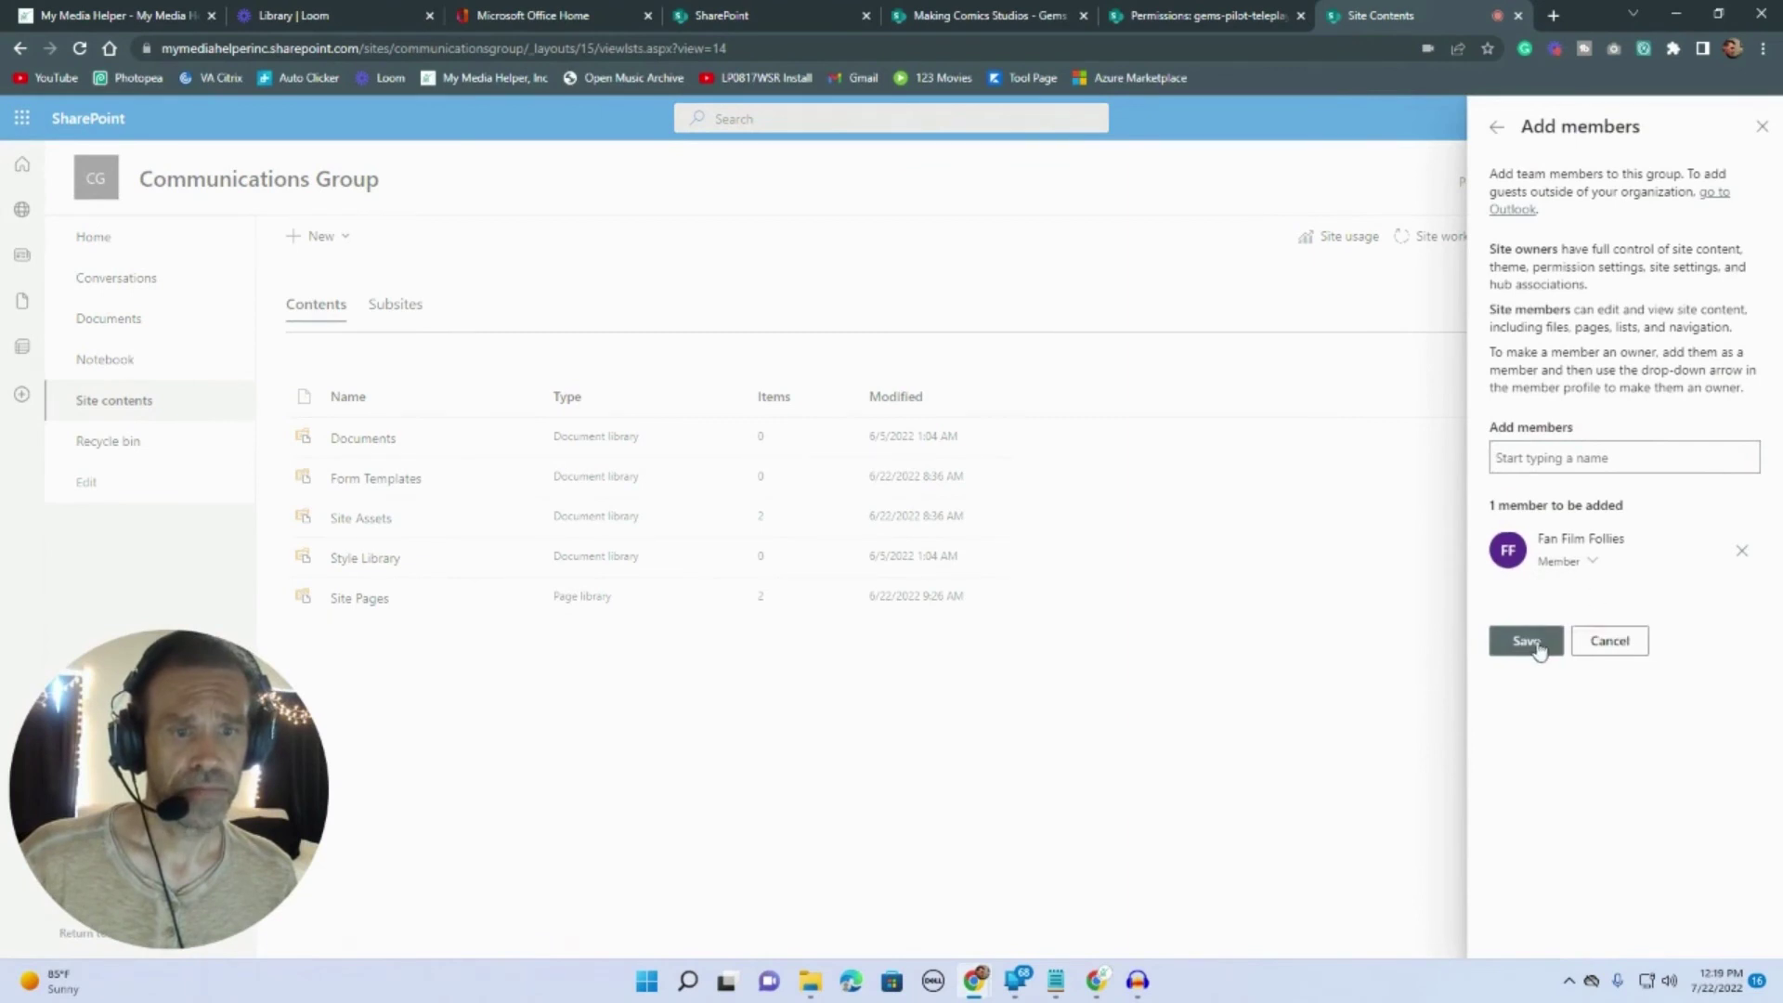
click(1539, 641)
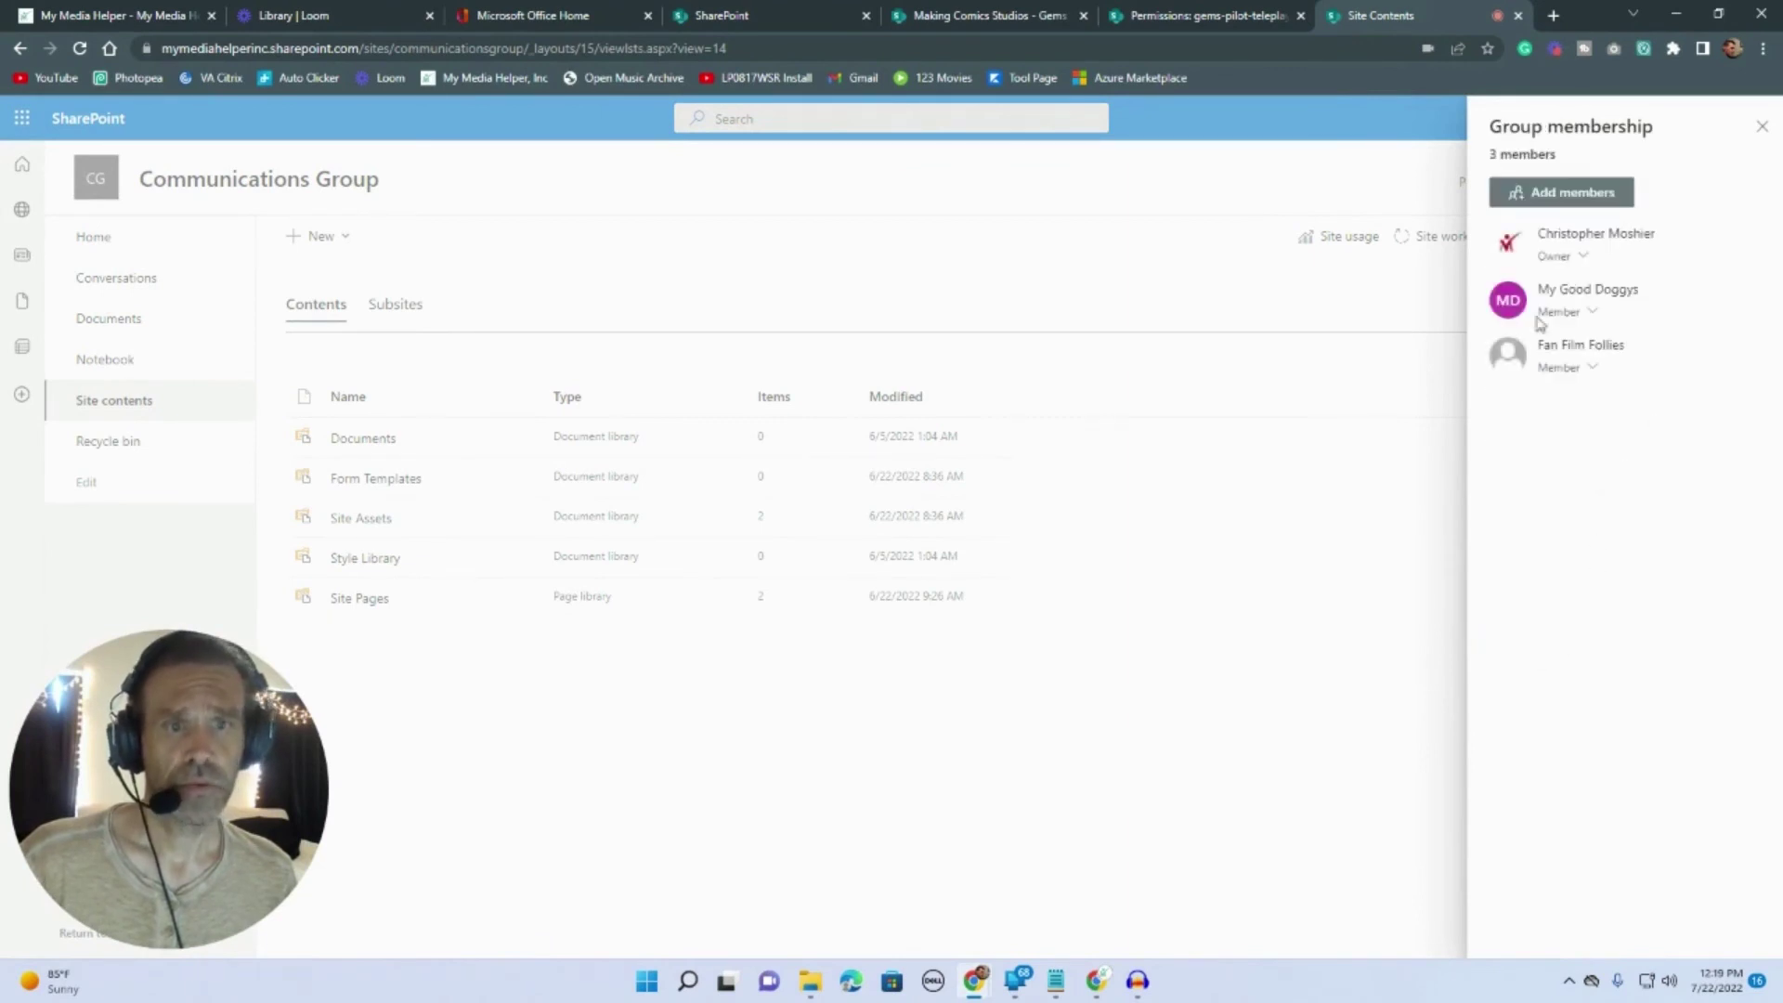
click(1762, 127)
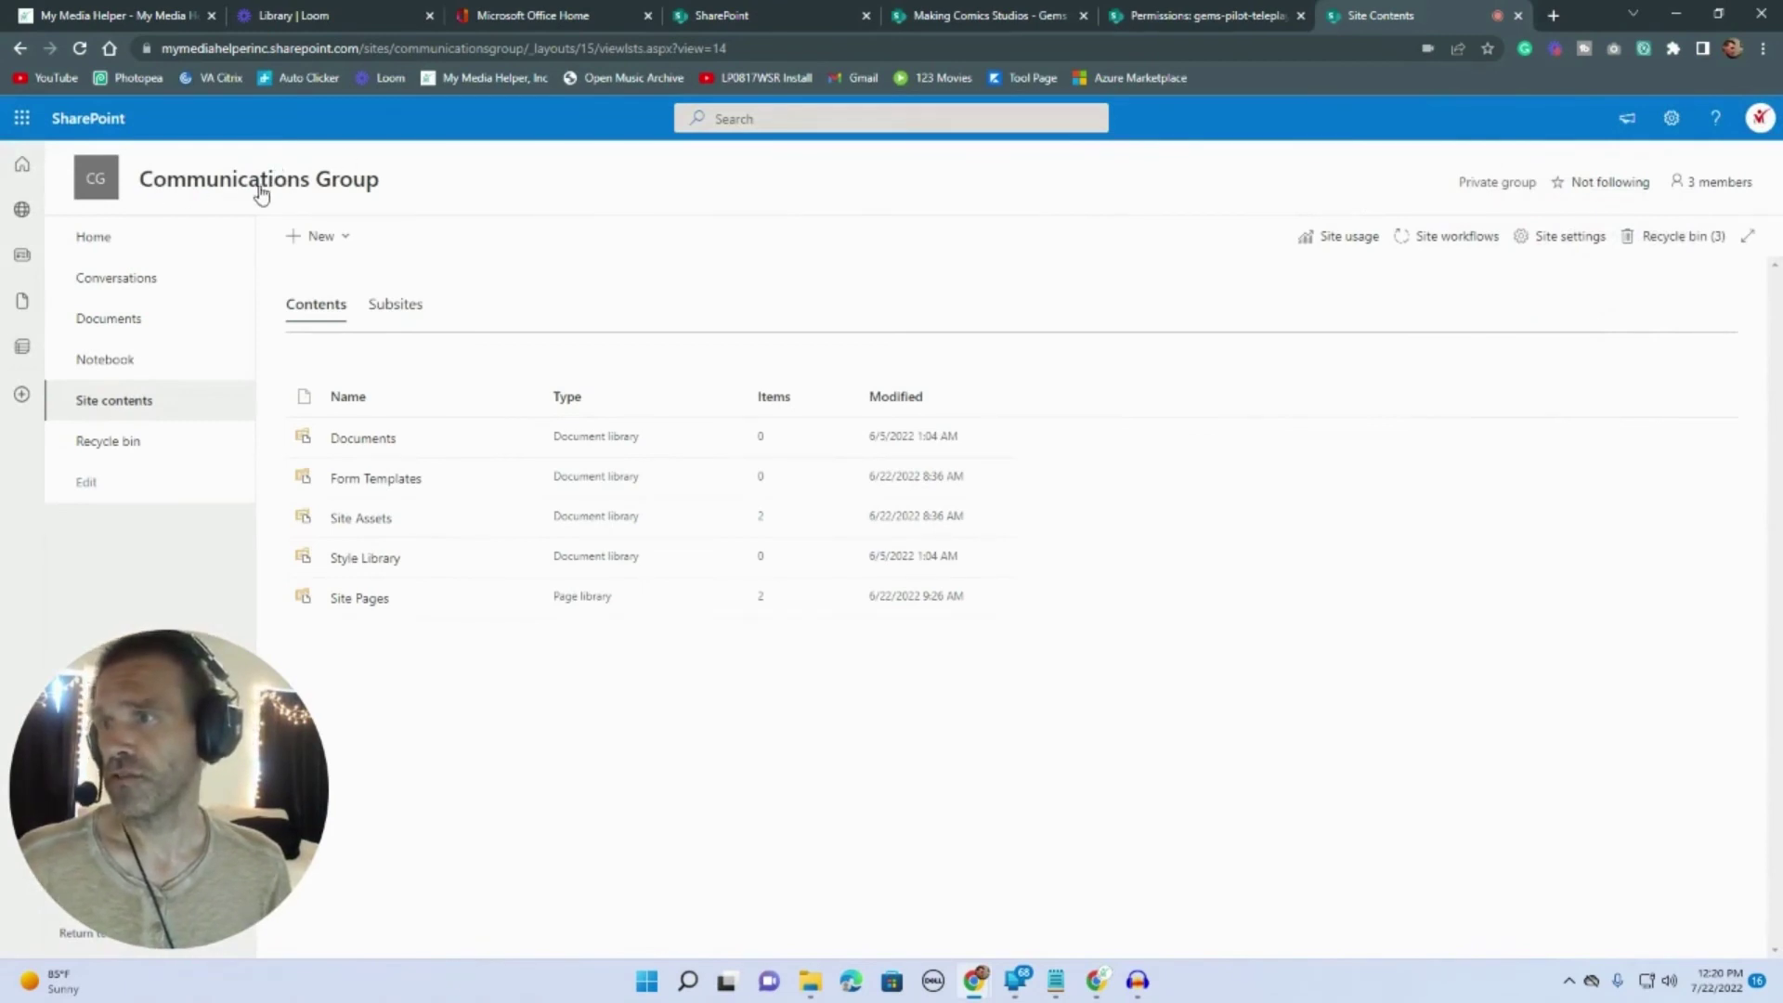
- Open the Communications Group card in Outlook's People page and view its member list
click(278, 191)
click(620, 293)
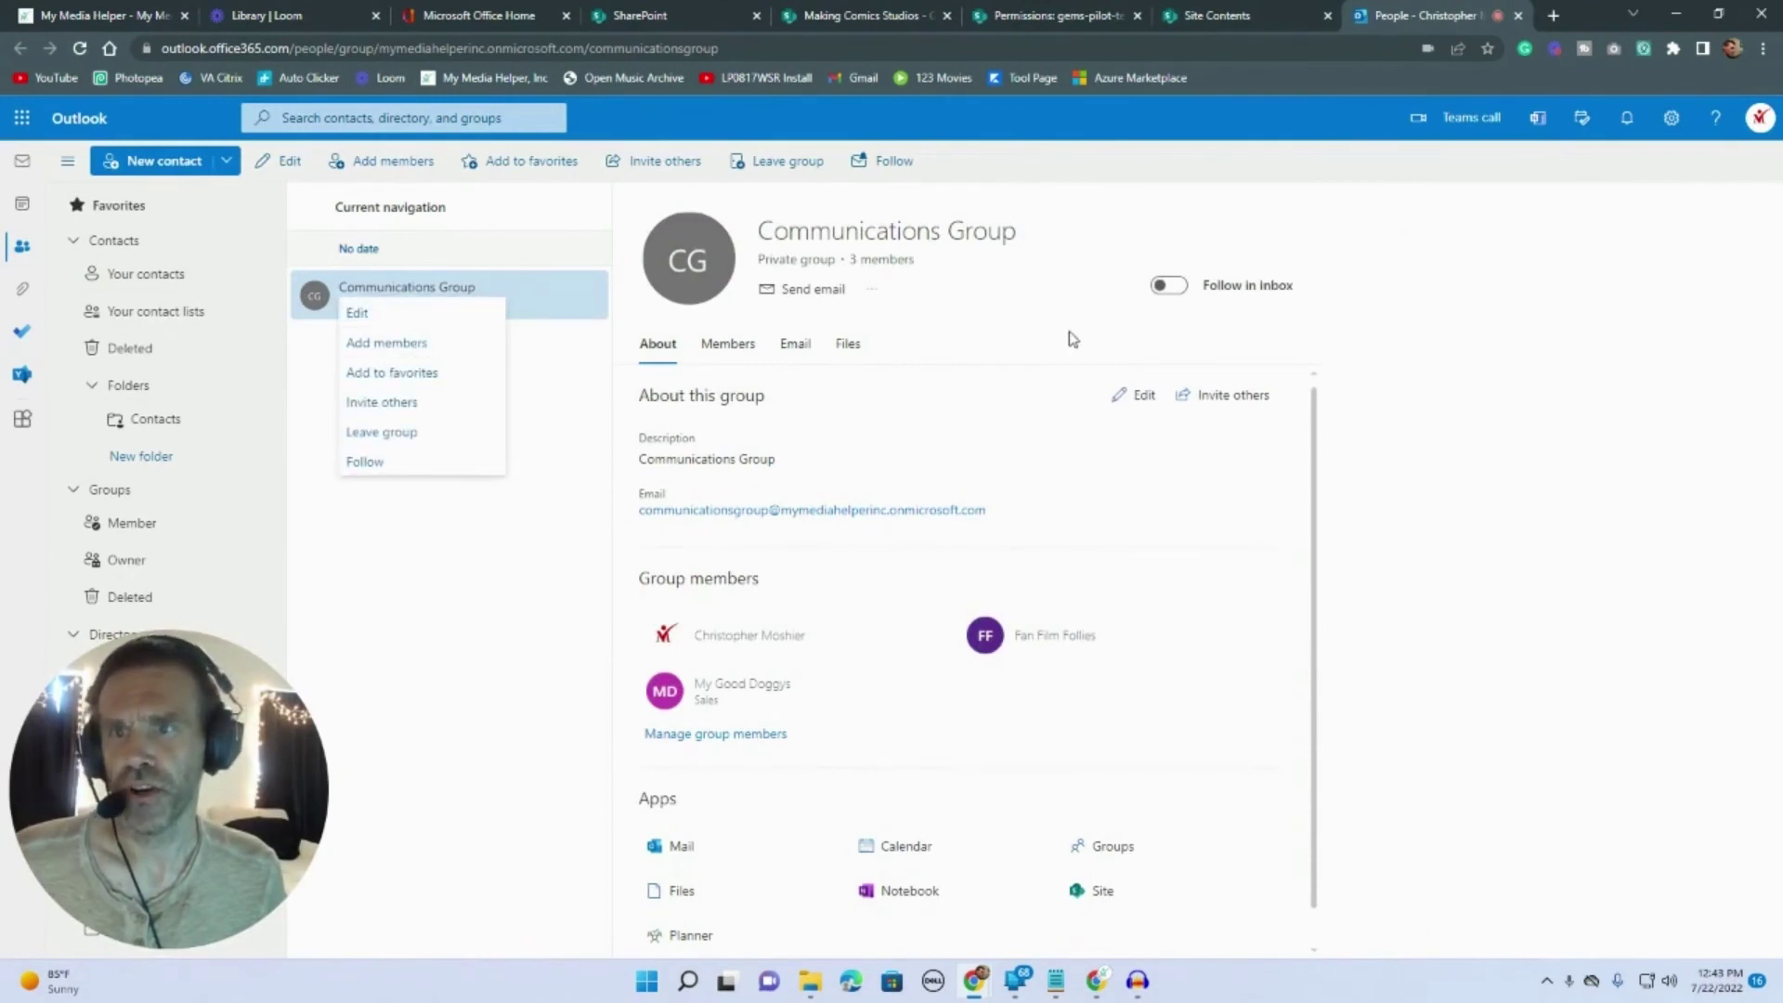
click(872, 291)
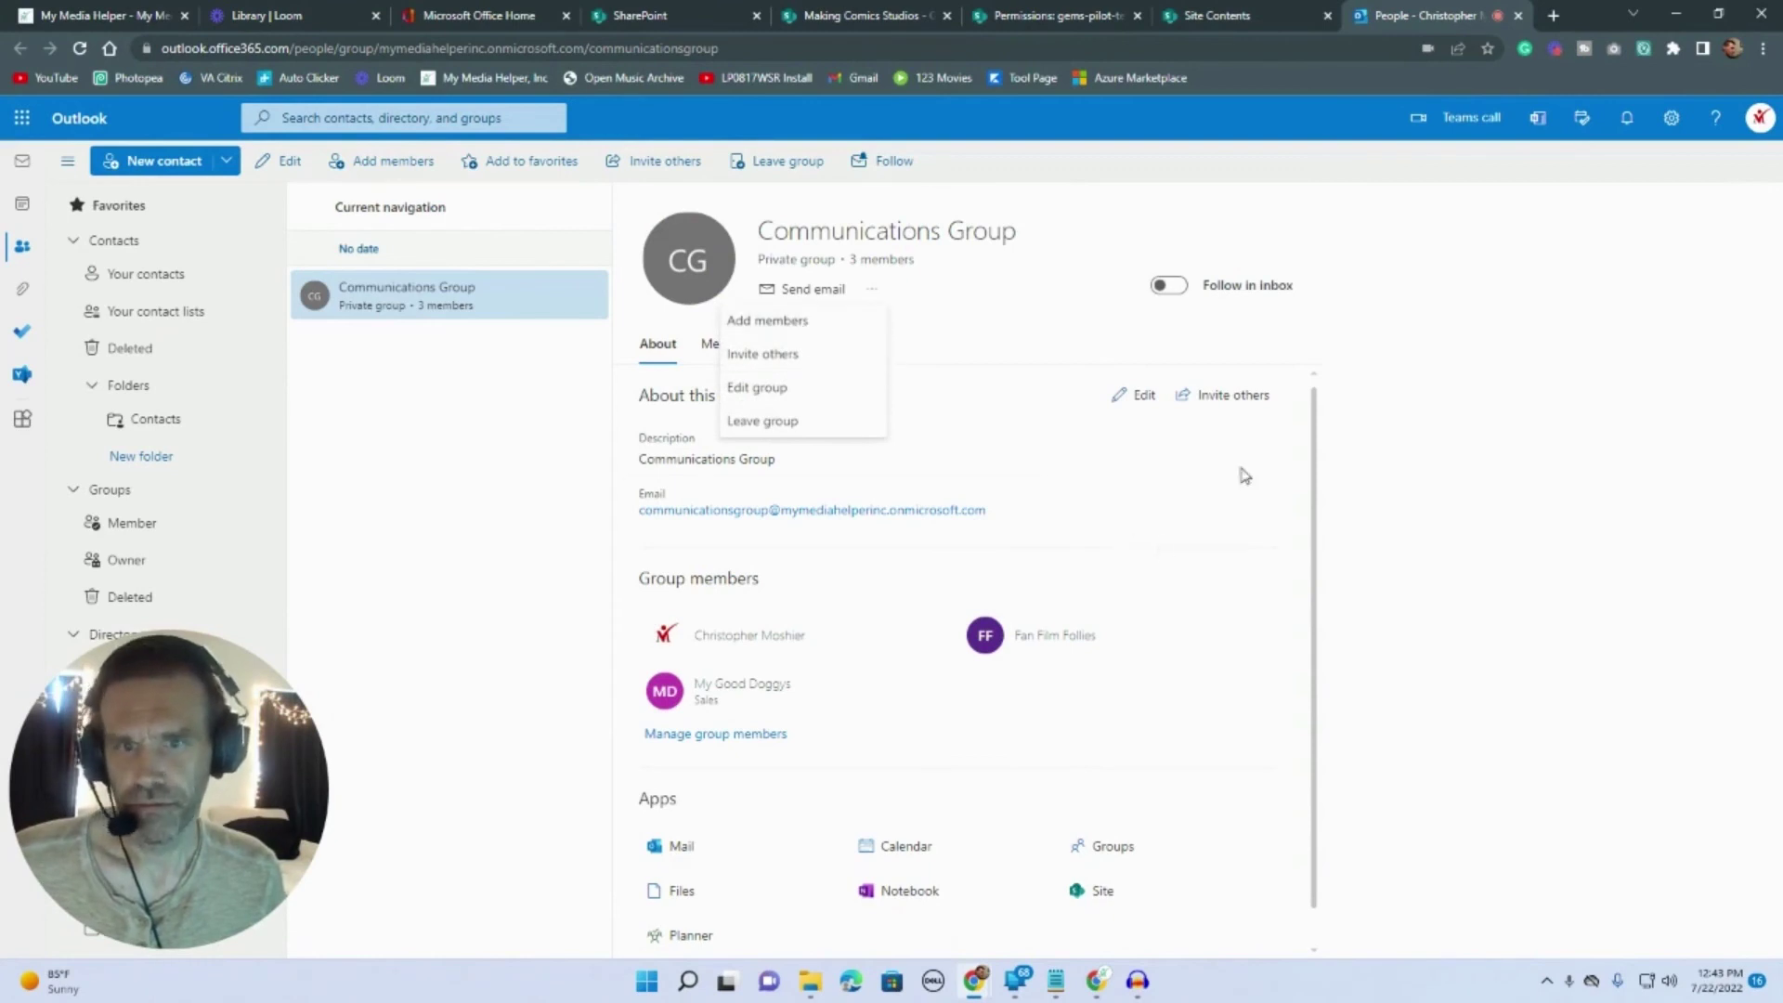
click(1430, 565)
click(718, 349)
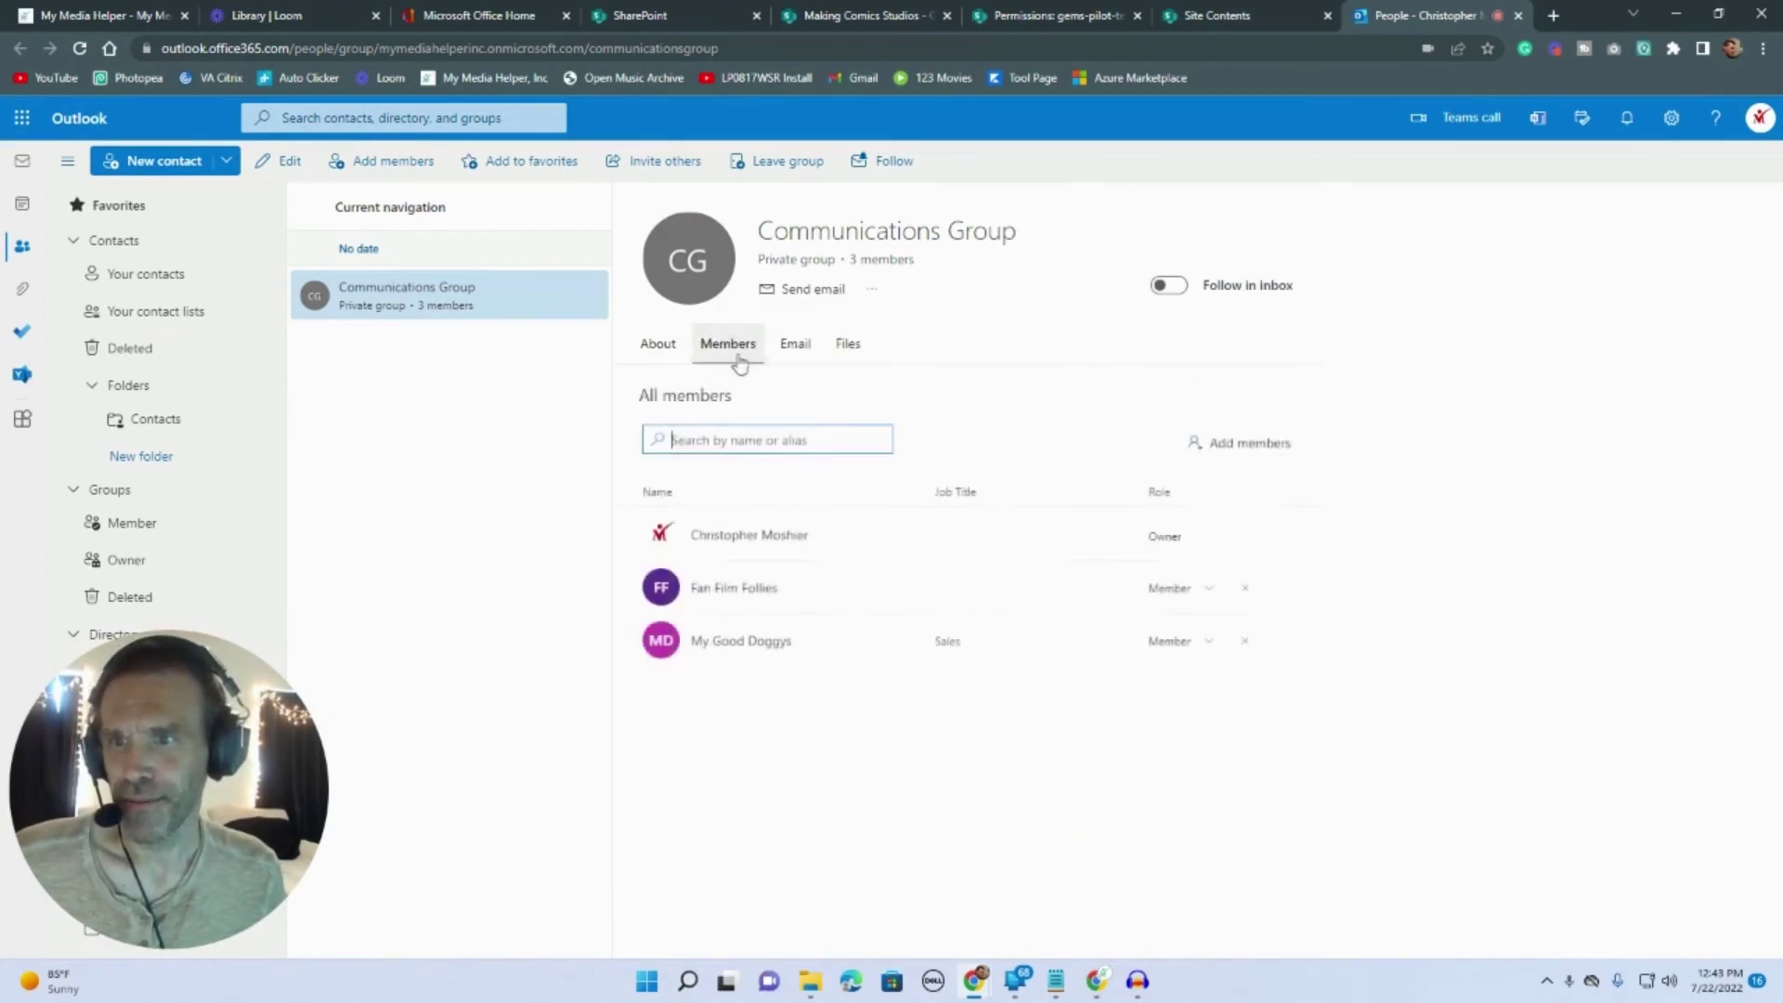
- Add the group owner's own account to the Communications Group, which stays at 3 members
click(1250, 444)
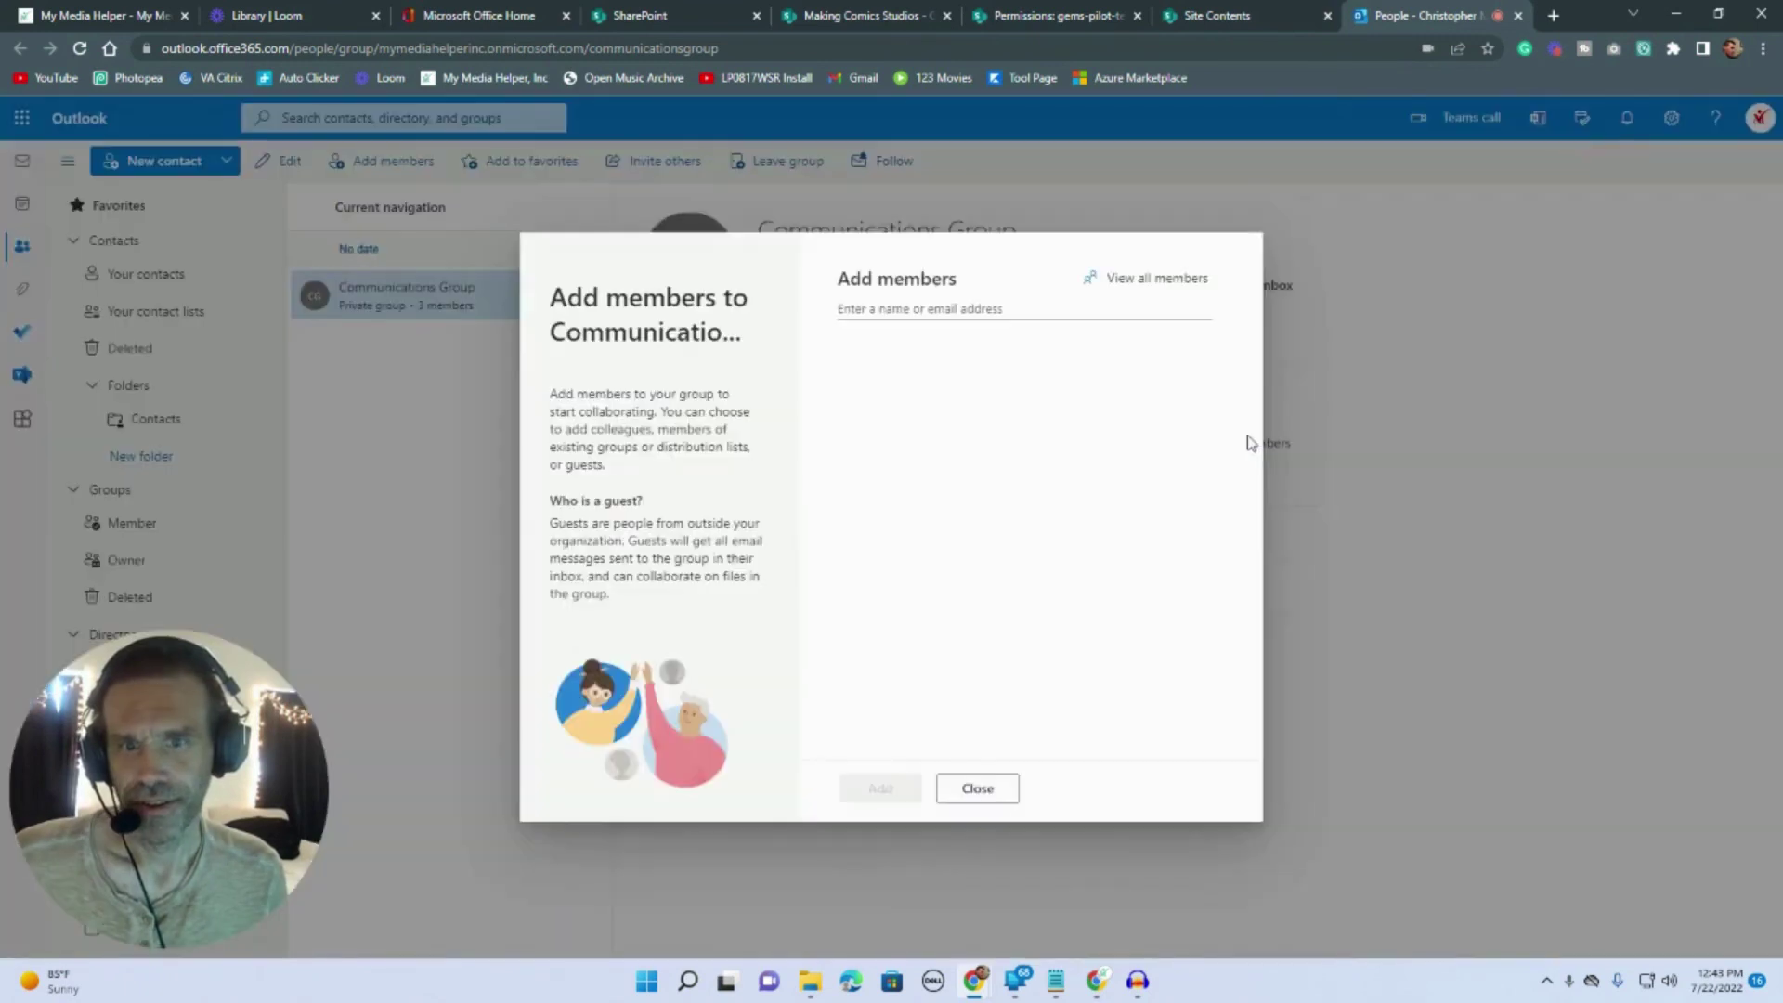
click(934, 309)
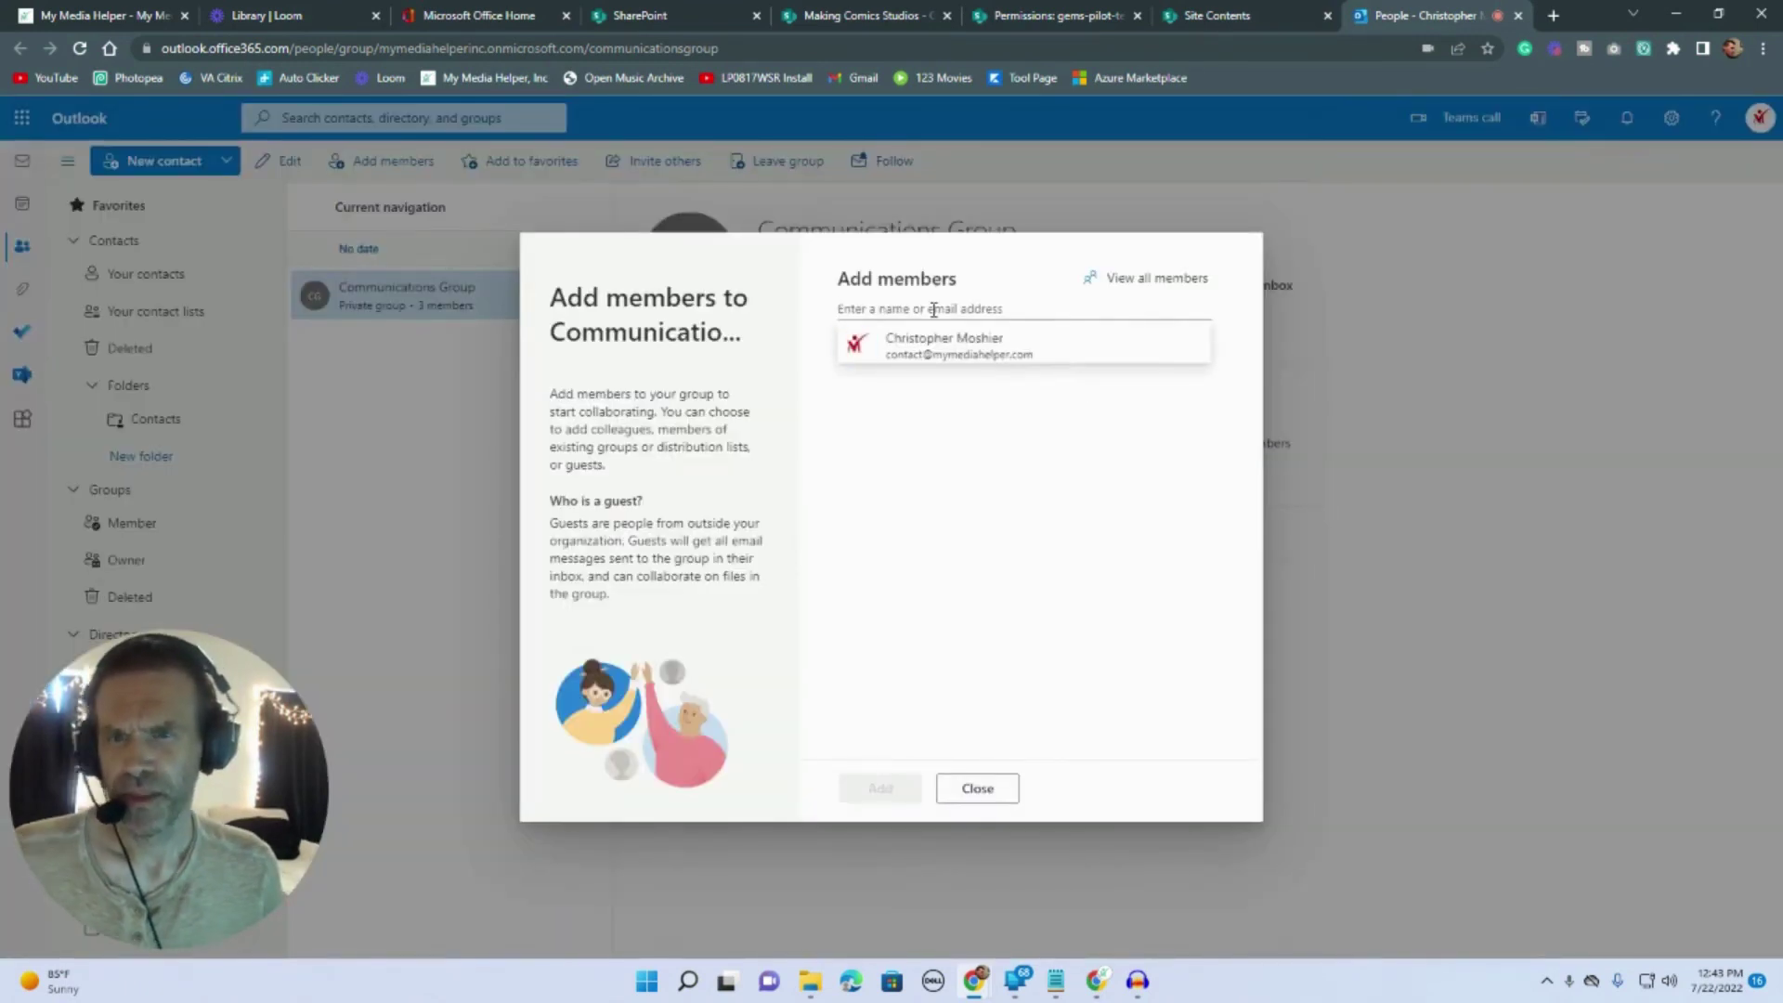
text(tea)
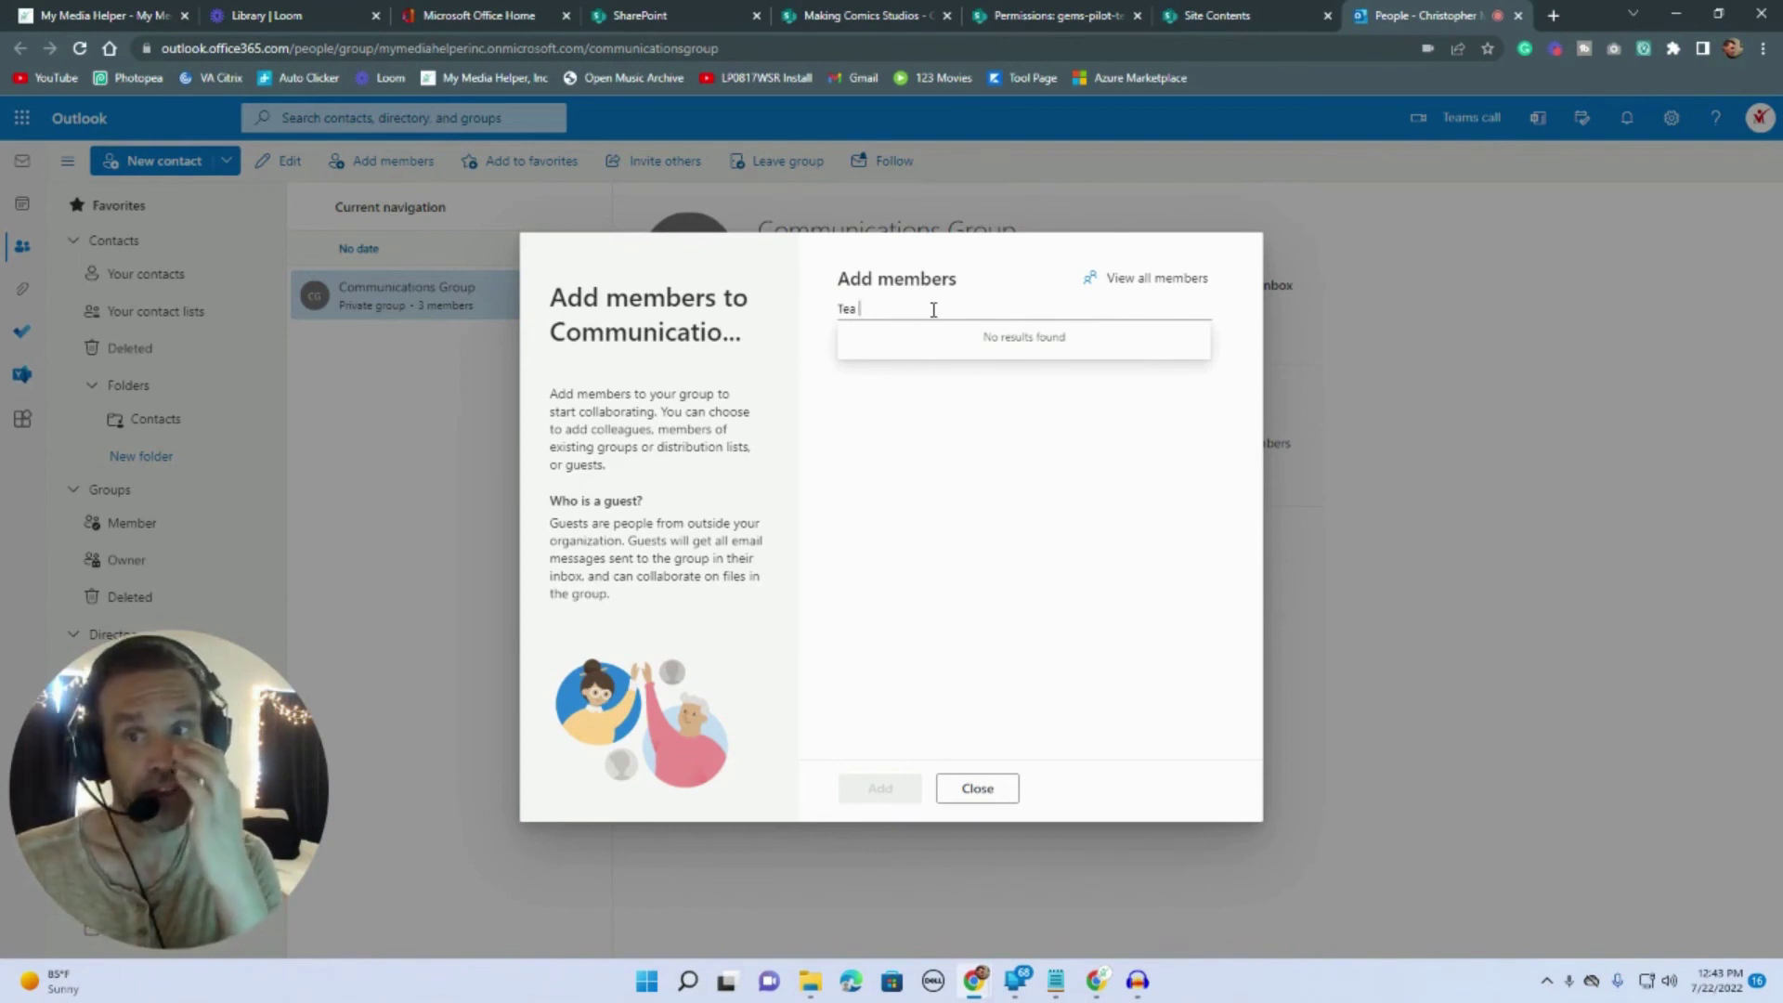
key(BackSpace)
key(BackSpace)
key(BackSpace)
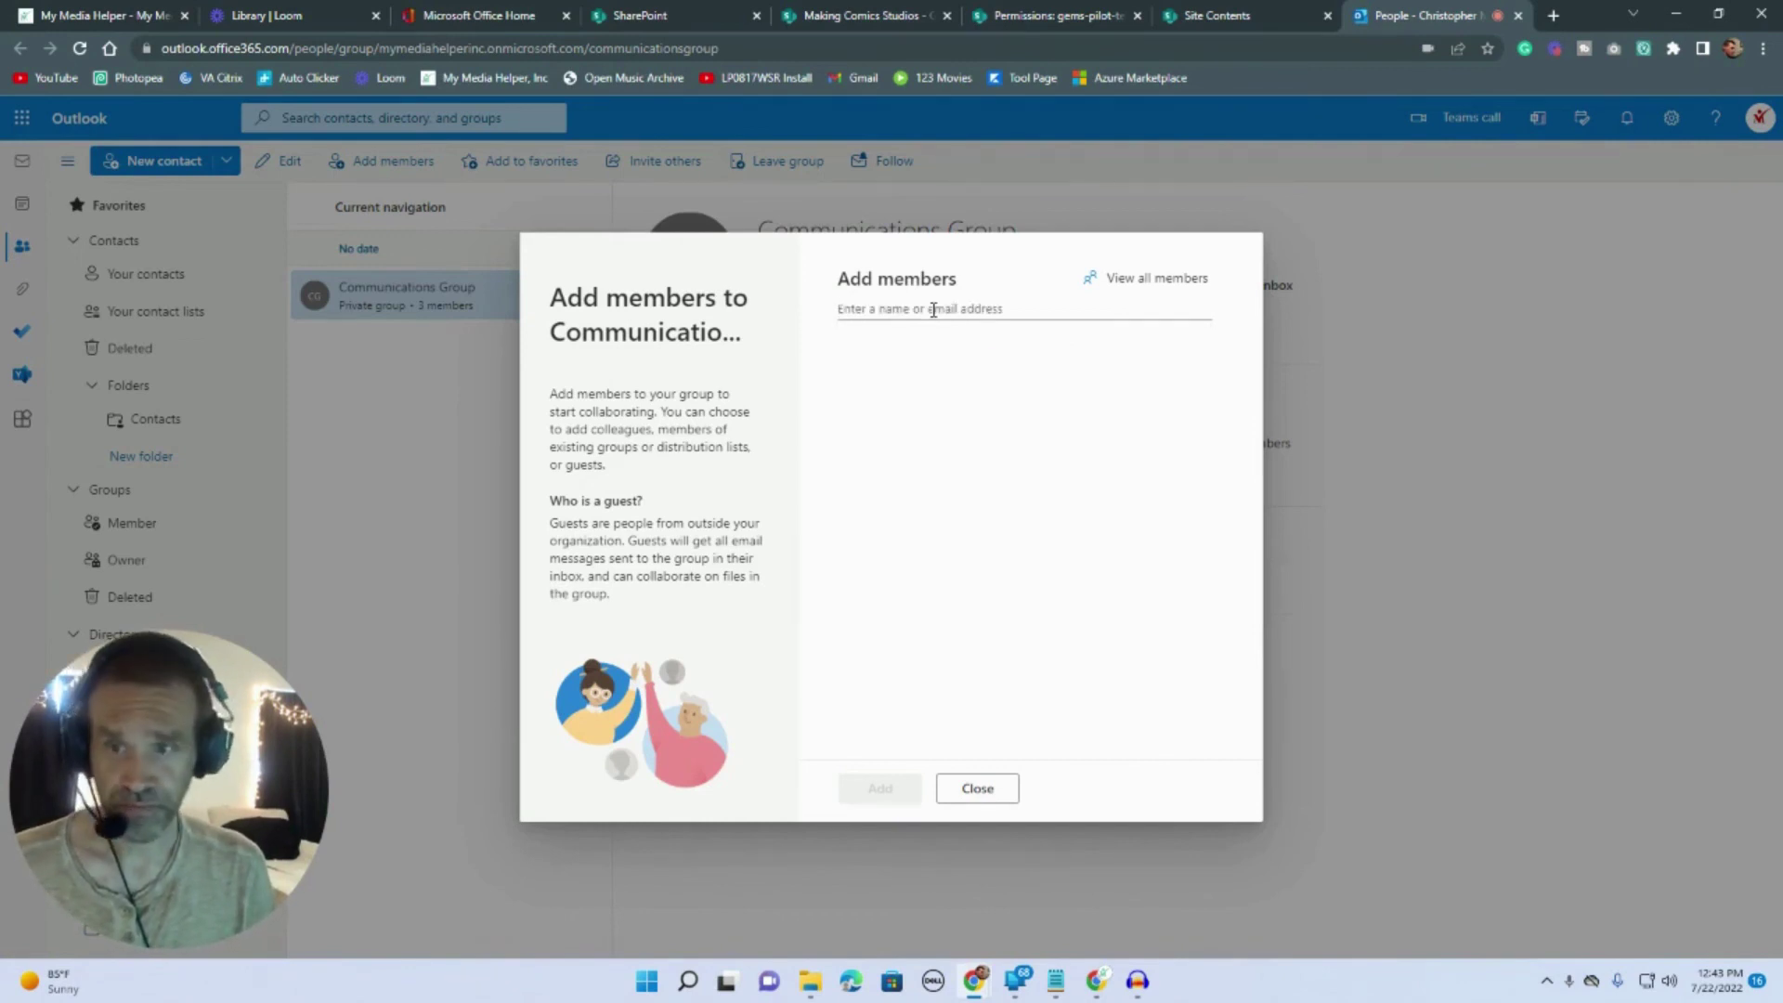
text(Chr)
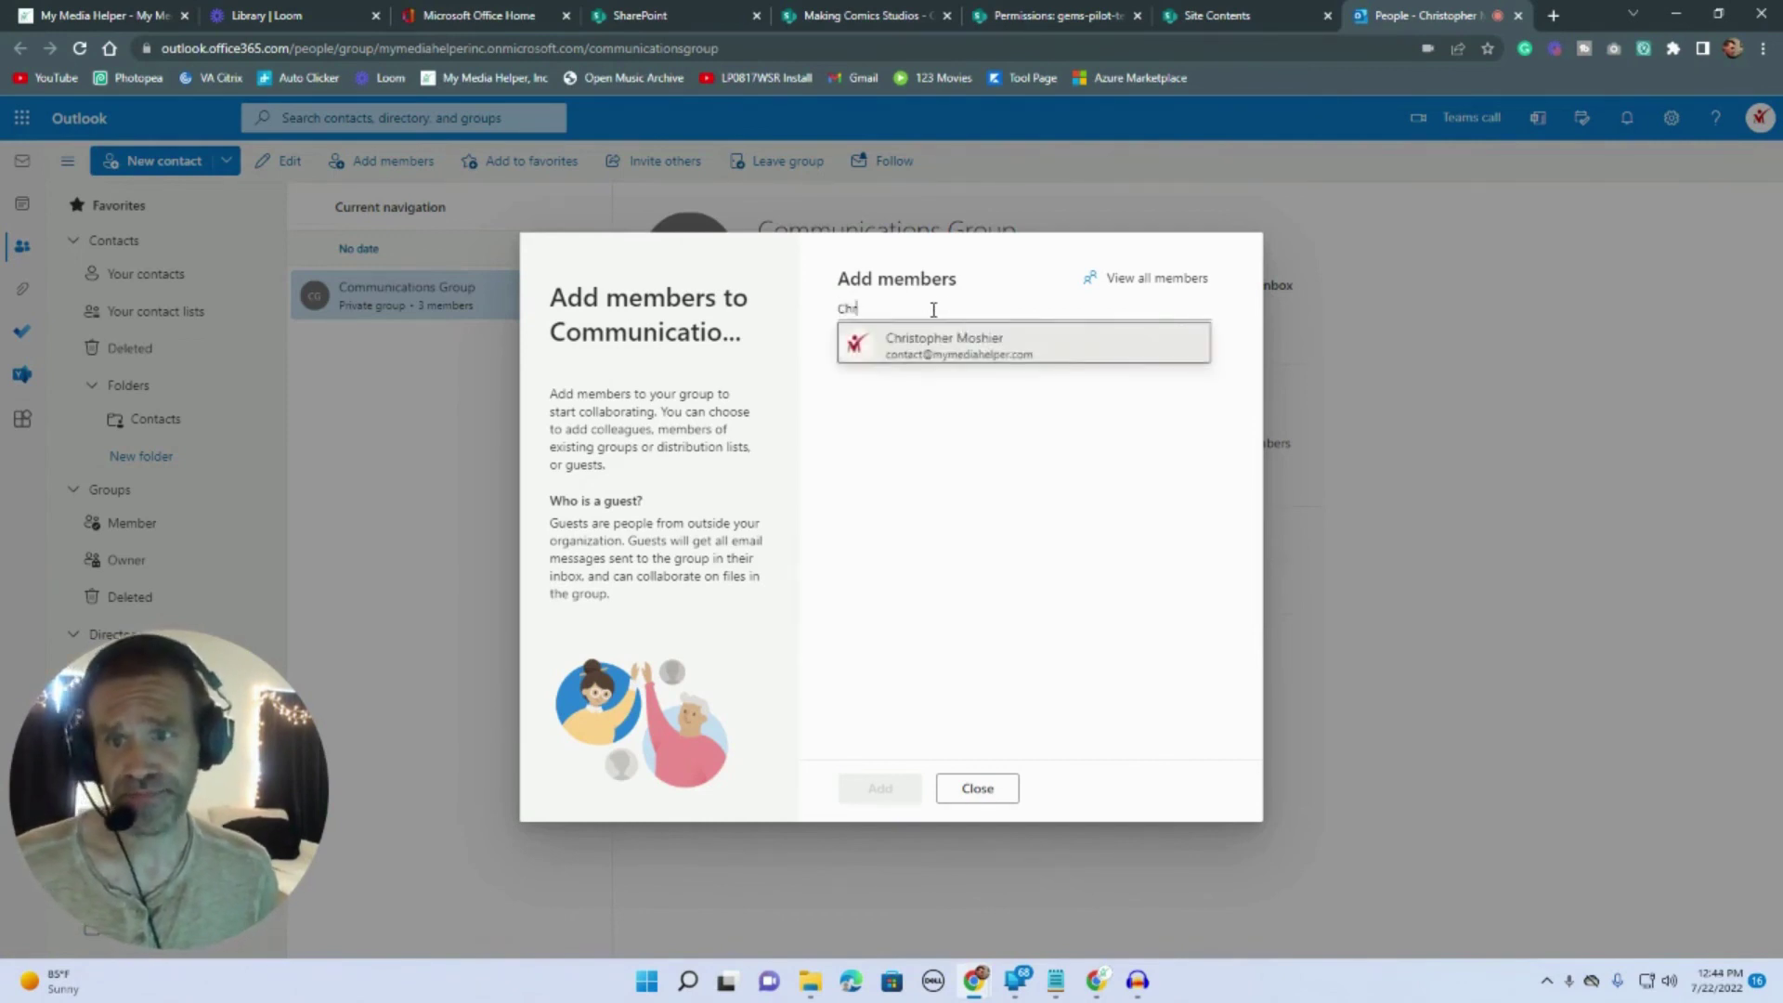
click(957, 364)
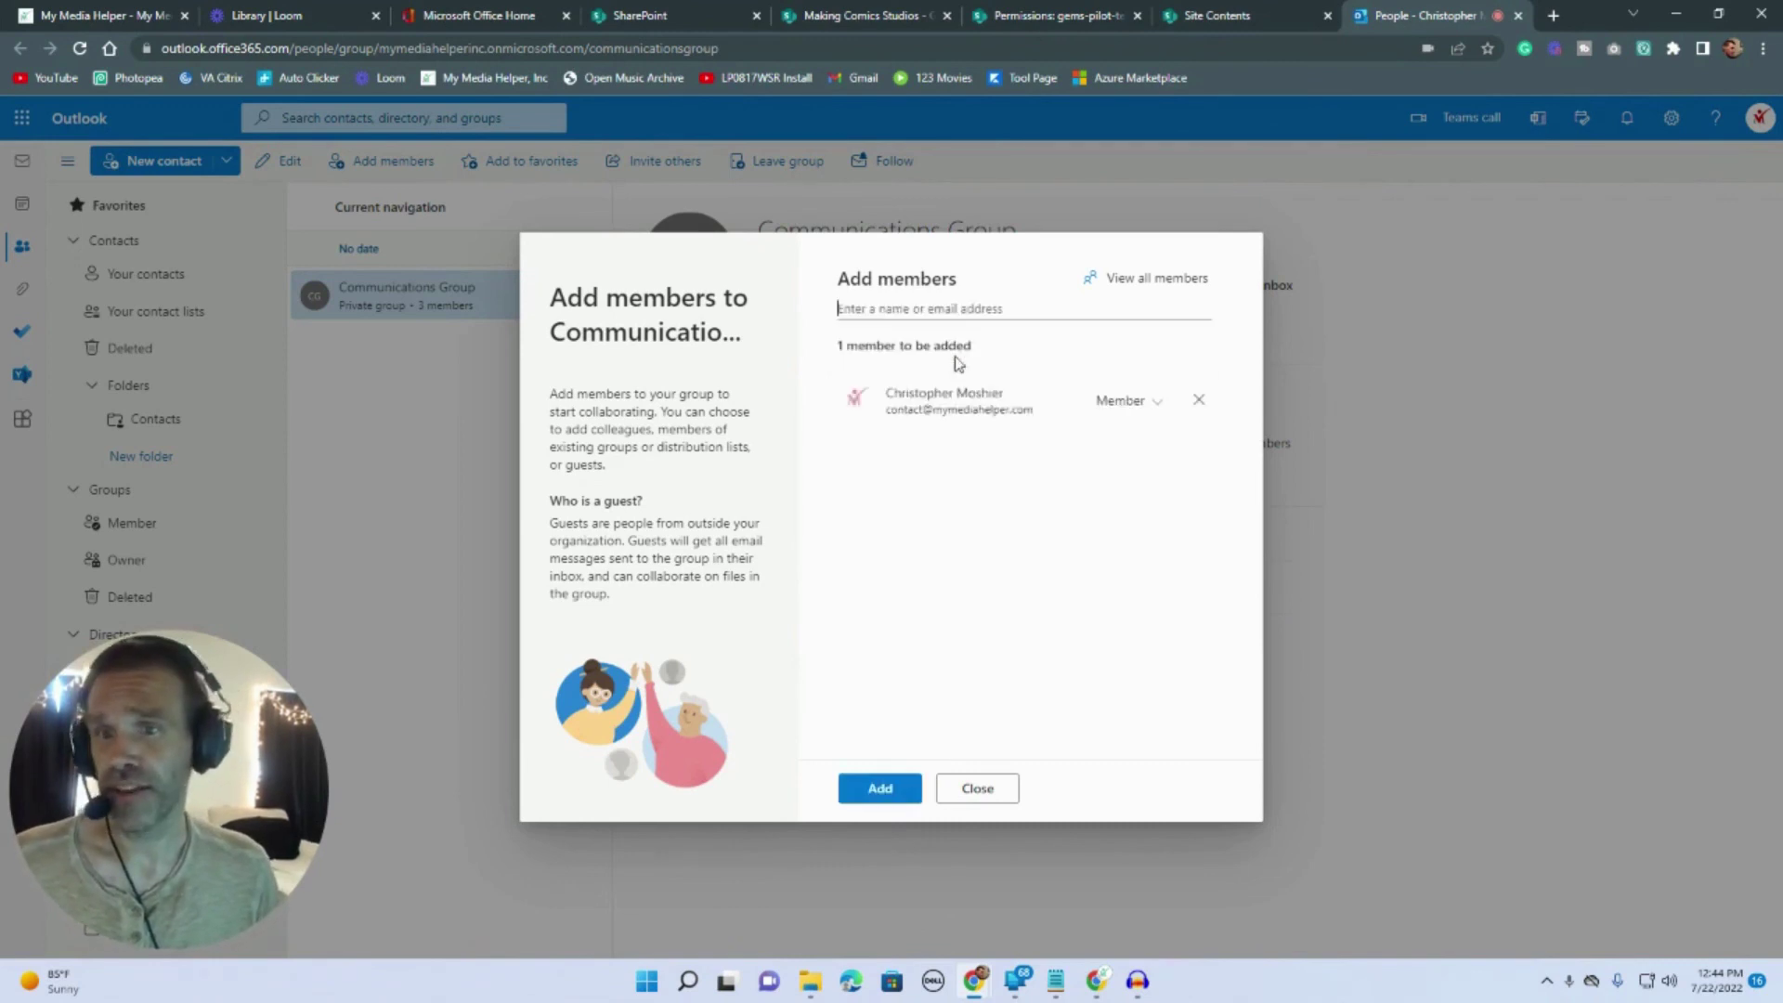
click(886, 799)
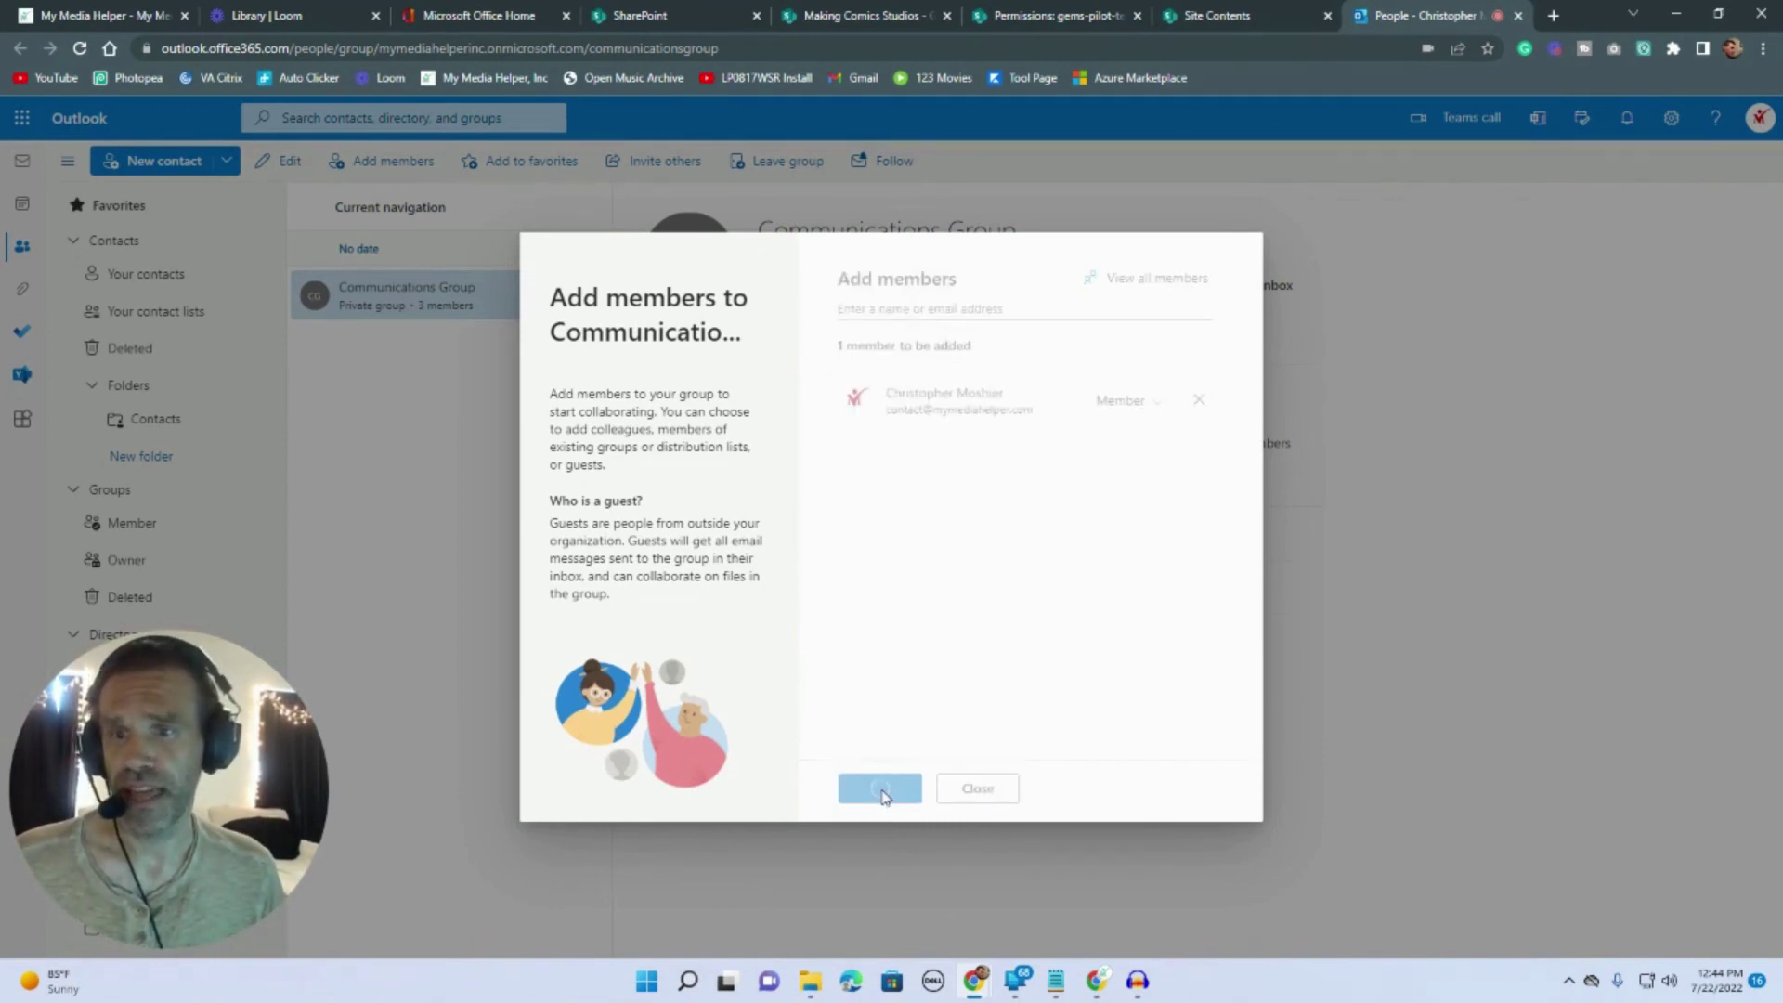
click(968, 797)
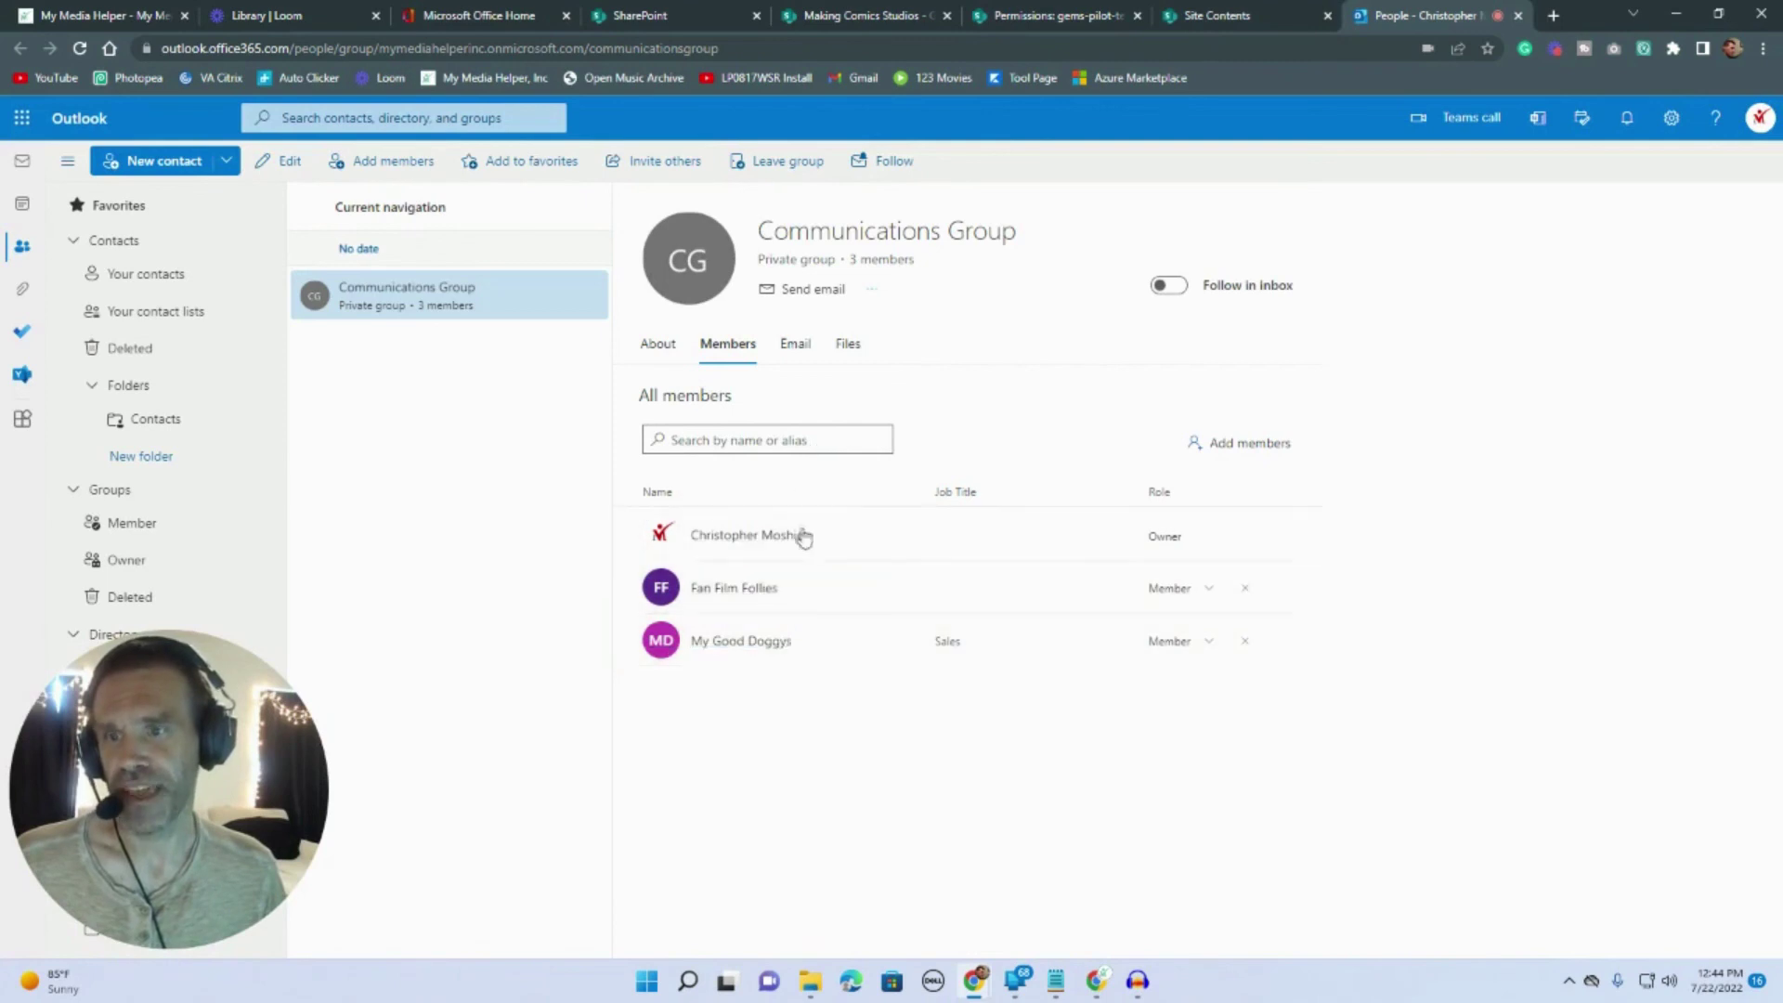
- Back on the SharePoint site contents, dismiss the Communications Group members card, still showing 3 members
click(1216, 15)
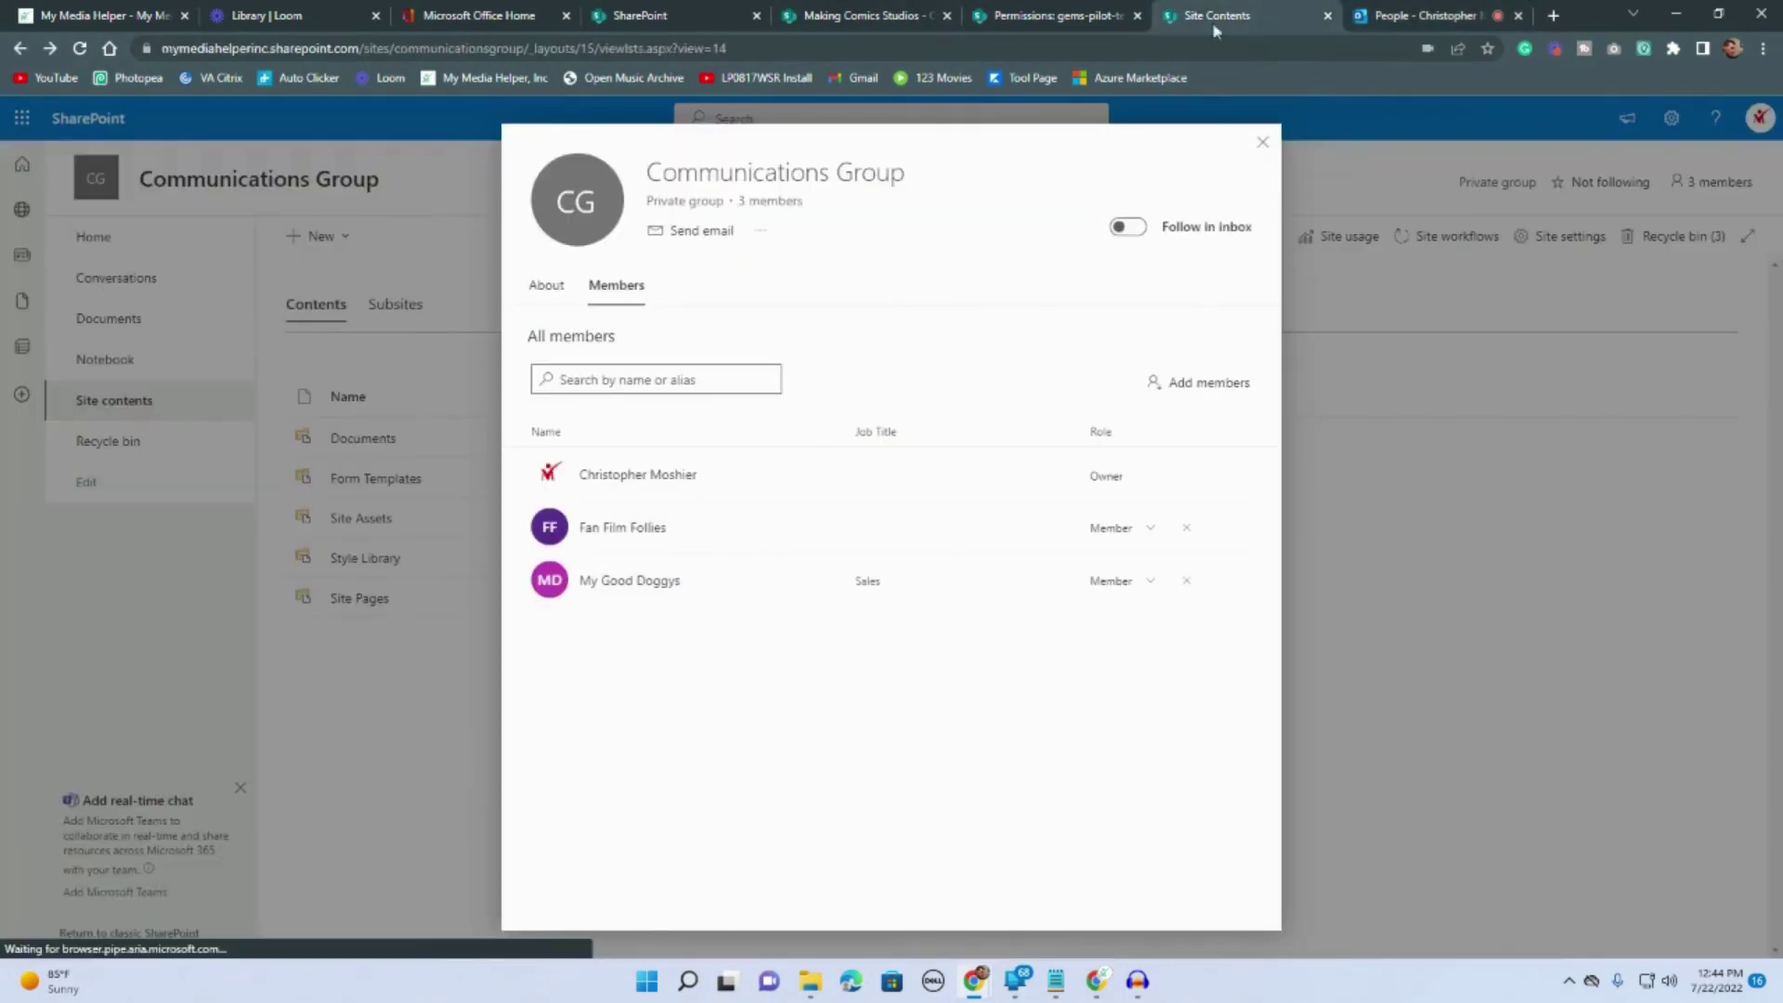
click(1262, 142)
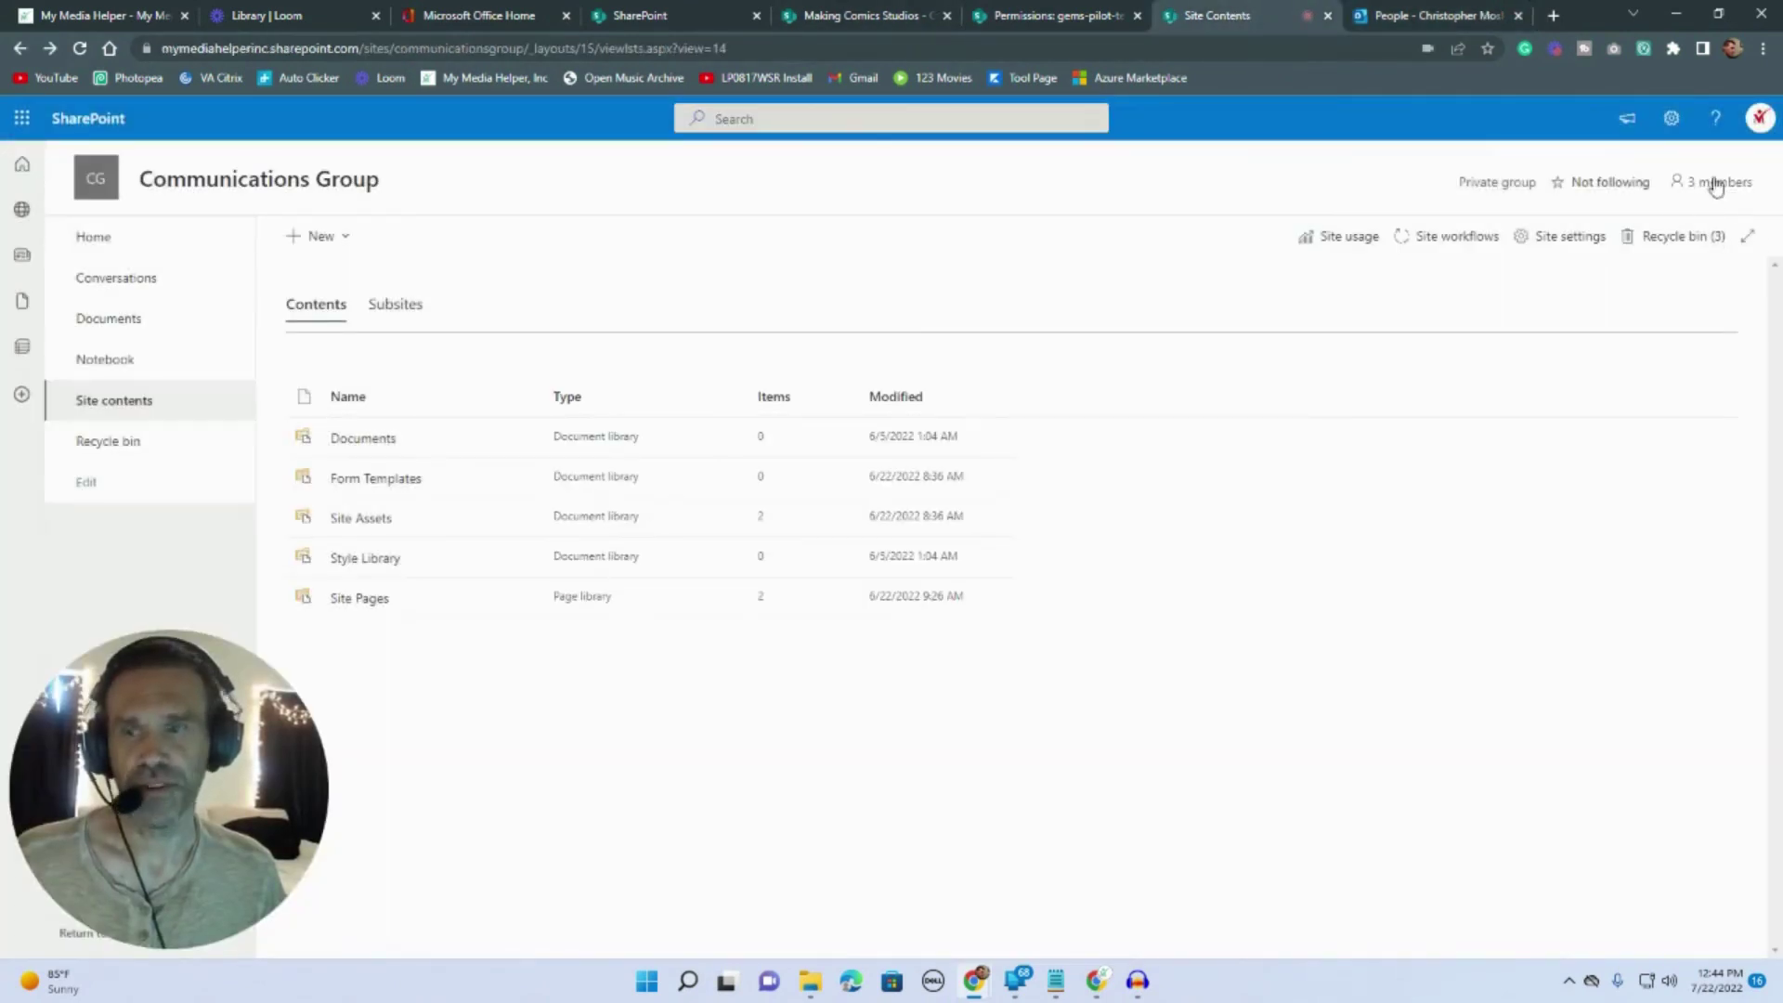